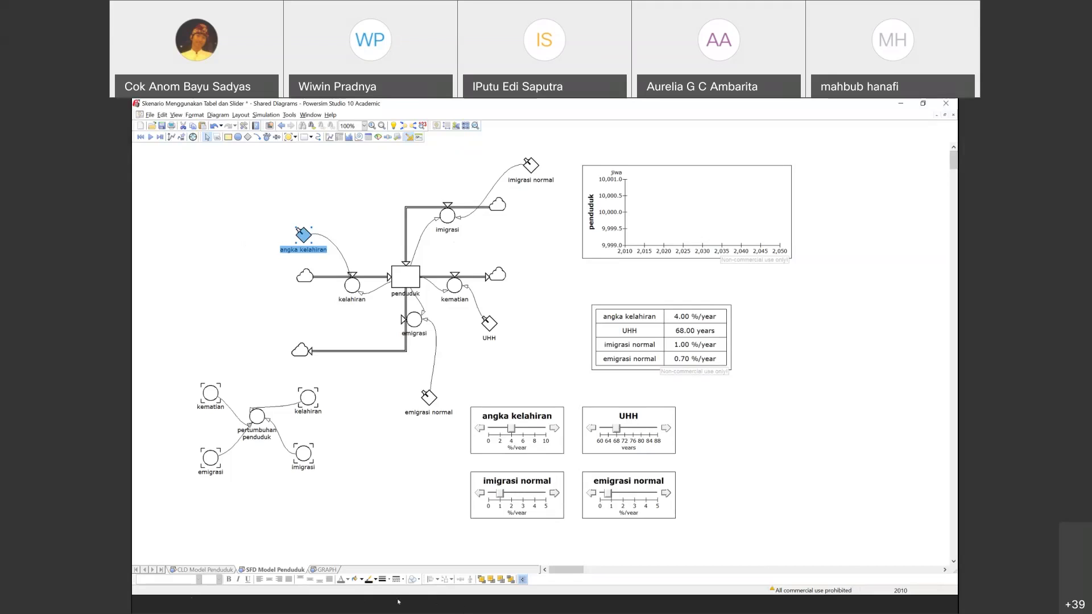
Switch to the Powersim tutorial PDF in the browser and examine the GRAPH function section, its population tables and Function Wizard example.
{"action": "left_click", "coordinate": [901, 103]}
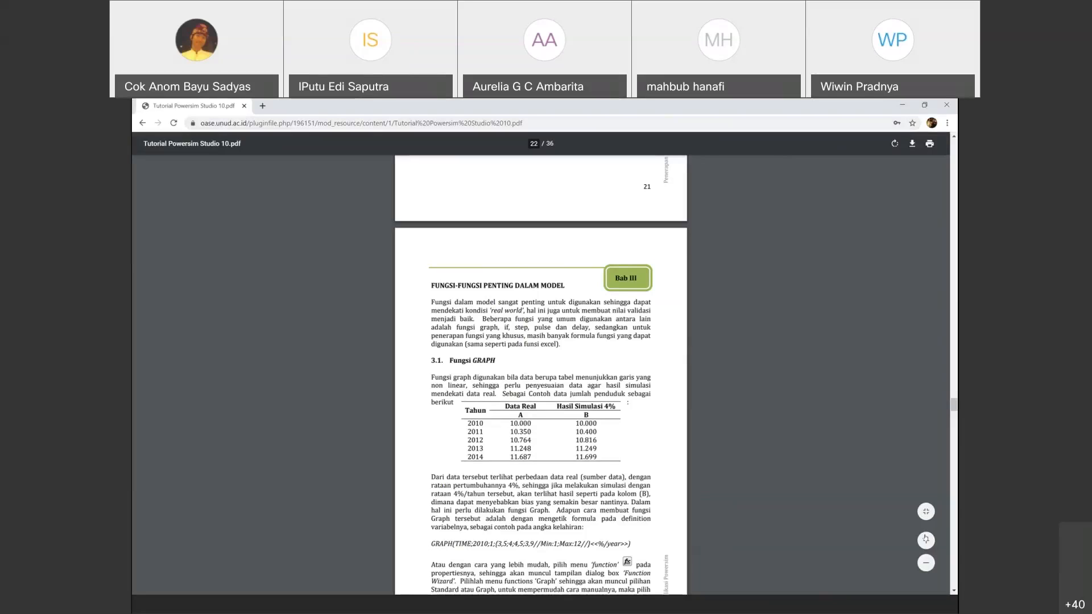
{"action": "left_click", "coordinate": [927, 540]}
{"action": "left_click", "coordinate": [927, 540]}
{"action": "left_click", "coordinate": [927, 541]}
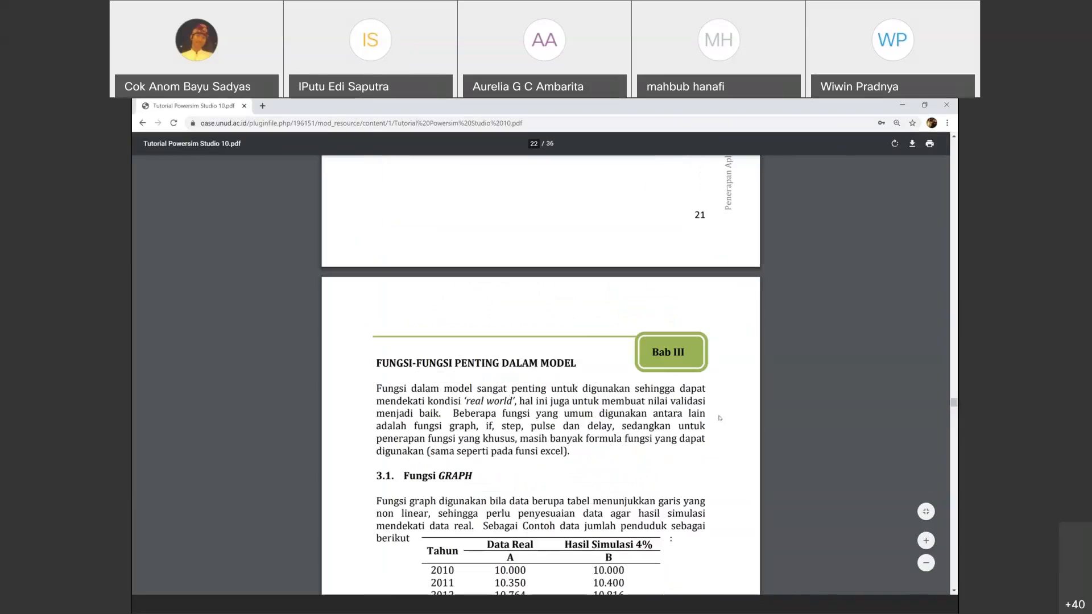
{"action": "scroll", "coordinate": [719, 418], "scroll_direction": "down", "scroll_amount": 5}
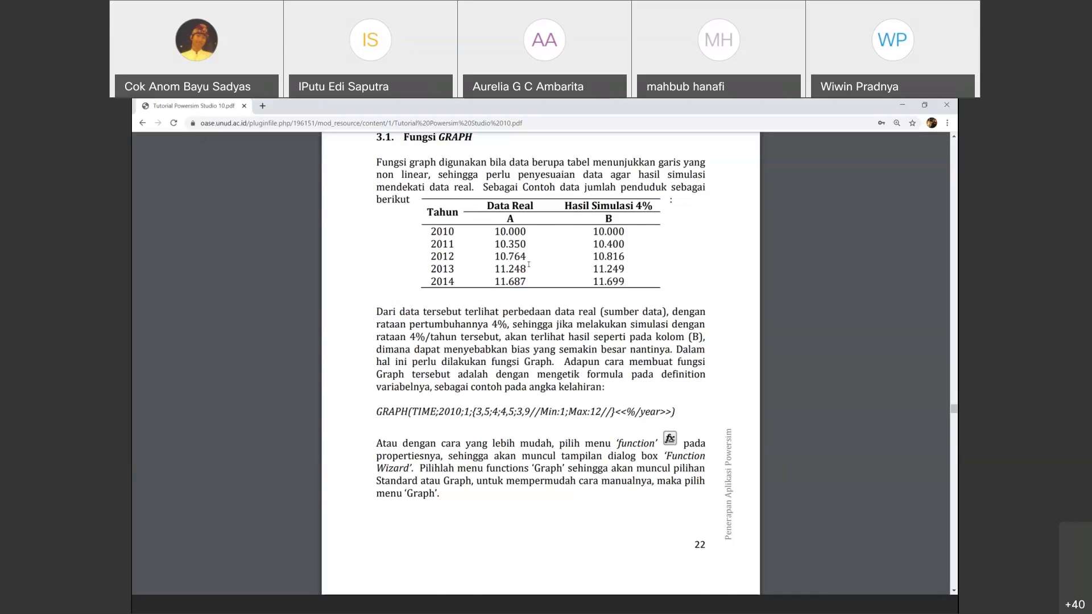
{"action": "scroll", "coordinate": [529, 264], "scroll_direction": "up", "scroll_amount": 6}
{"action": "scroll", "coordinate": [584, 434], "scroll_direction": "down", "scroll_amount": 9}
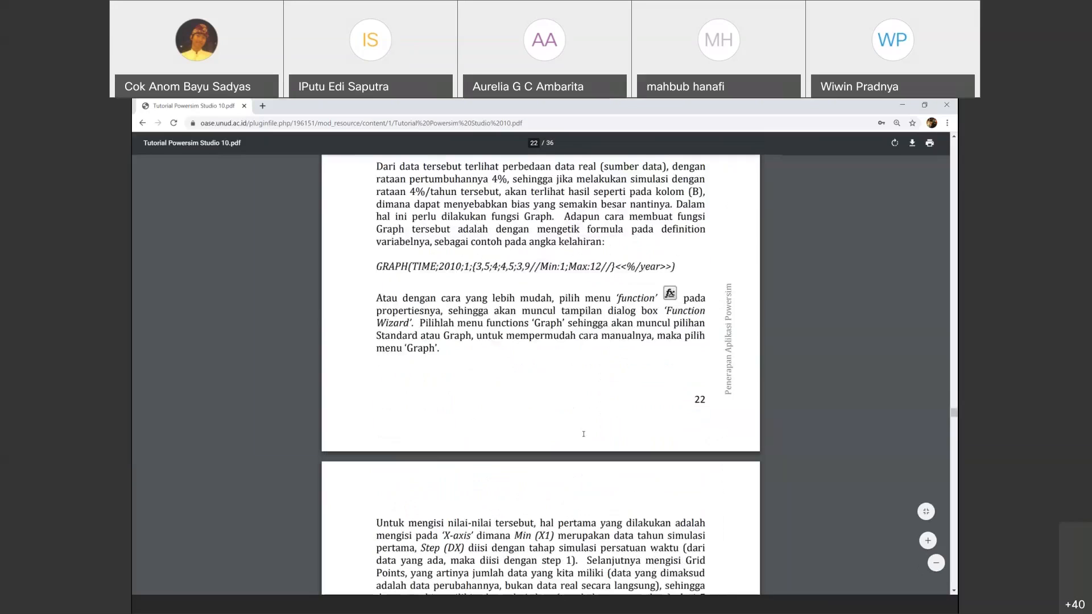
{"action": "scroll", "coordinate": [583, 434], "scroll_direction": "up", "scroll_amount": 2}
{"action": "scroll", "coordinate": [584, 434], "scroll_direction": "down", "scroll_amount": 8}
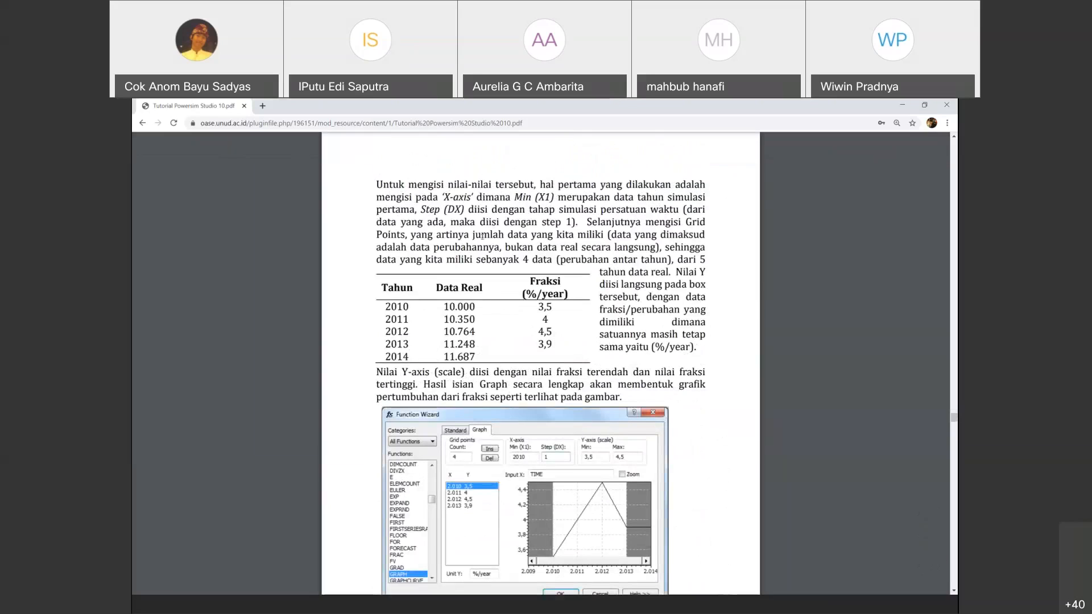
{"action": "scroll", "coordinate": [482, 235], "scroll_direction": "down", "scroll_amount": 8}
{"action": "scroll", "coordinate": [482, 237], "scroll_direction": "up", "scroll_amount": 4}
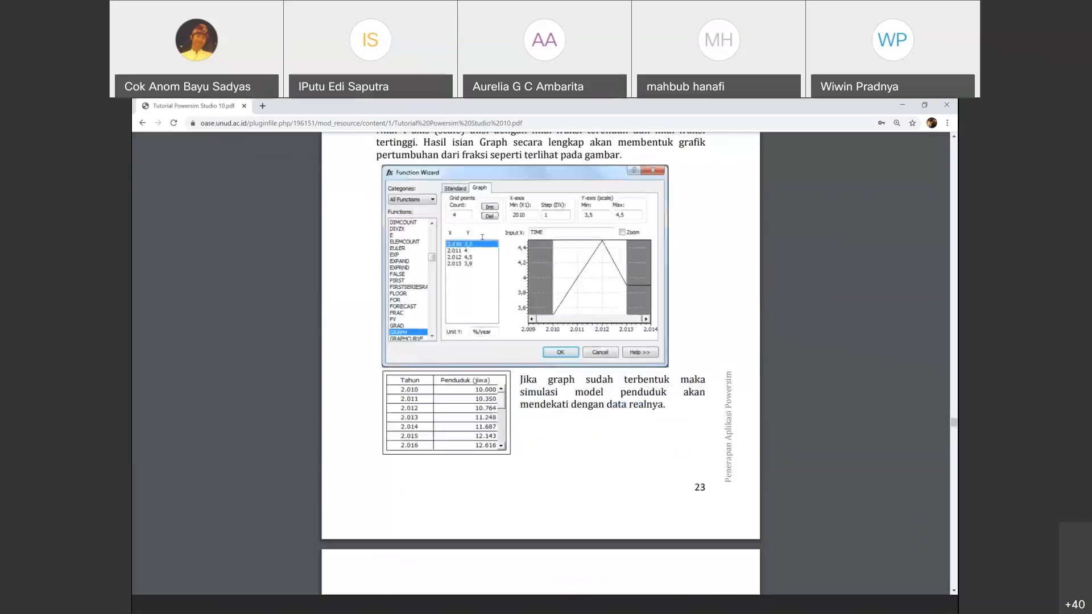
{"action": "scroll", "coordinate": [481, 235], "scroll_direction": "up", "scroll_amount": 4}
{"action": "scroll", "coordinate": [482, 236], "scroll_direction": "up", "scroll_amount": 4}
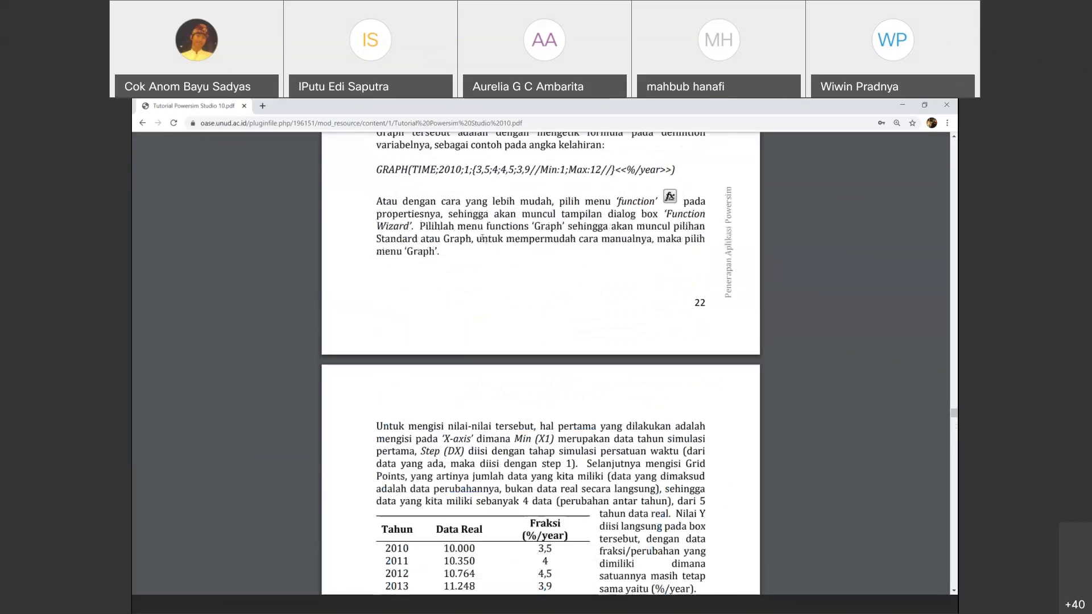
{"action": "scroll", "coordinate": [482, 238], "scroll_direction": "down", "scroll_amount": 3}
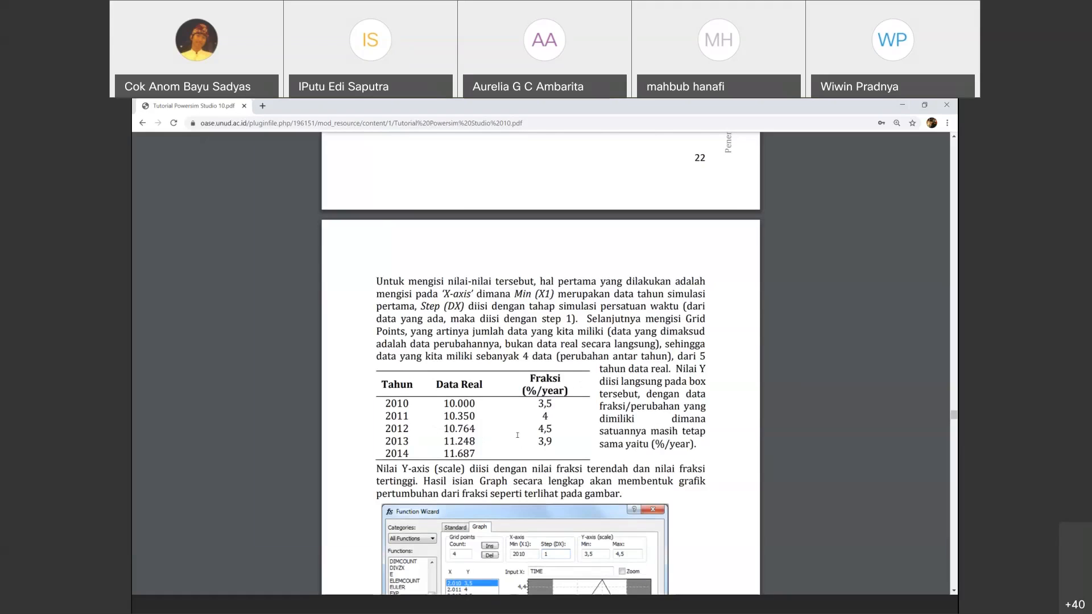
{"action": "scroll", "coordinate": [515, 444], "scroll_direction": "up", "scroll_amount": 1}
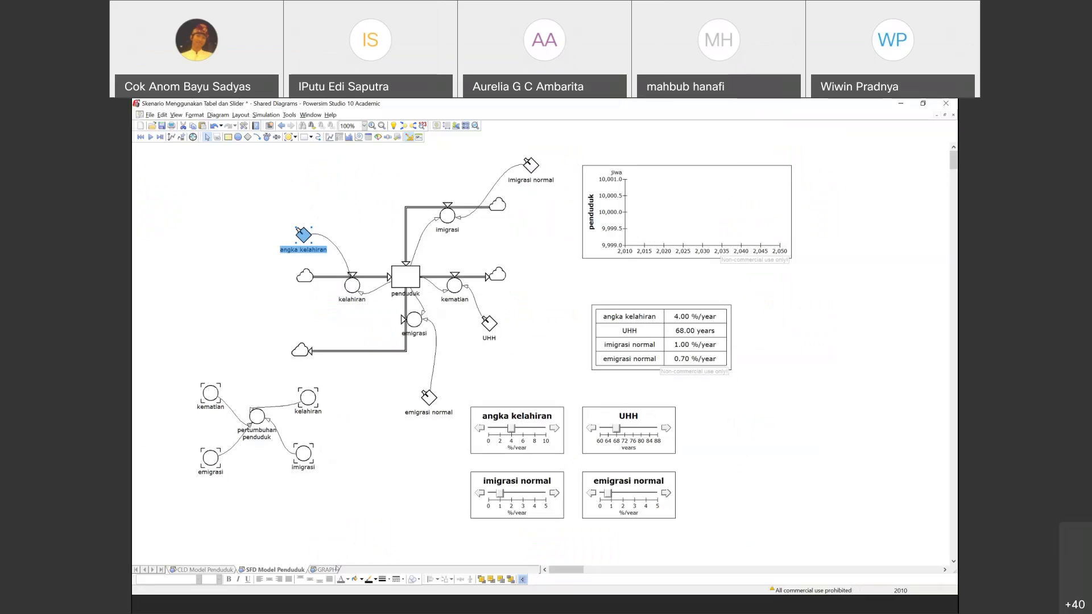
Switch to Powersim Studio and, on the GRAPH diagram, place a level named penduduk2 below penduduk1.
{"action": "left_click", "coordinate": [336, 570]}
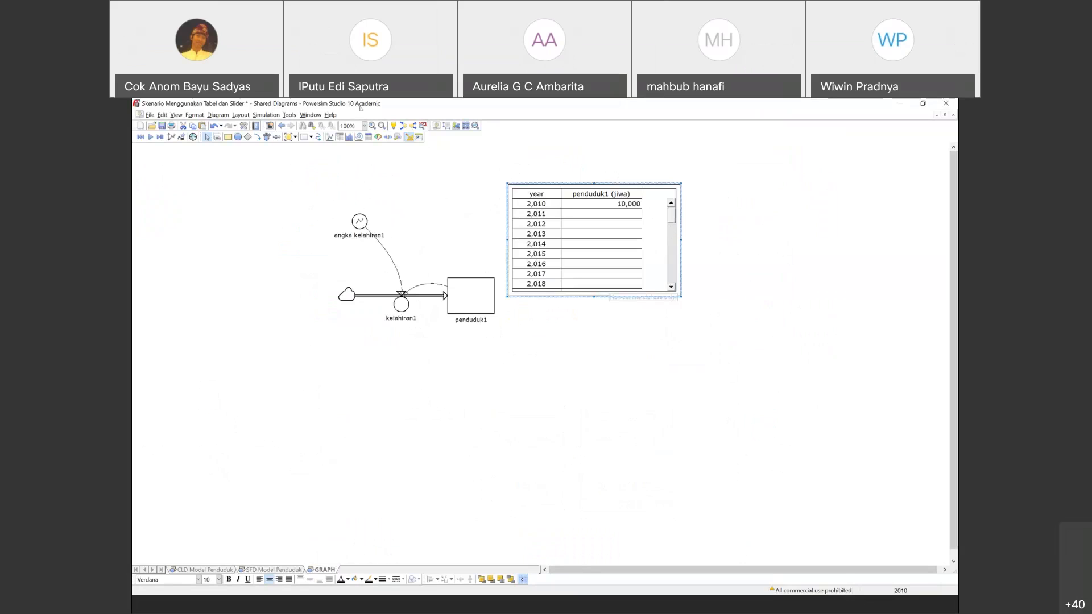
{"action": "left_click", "coordinate": [228, 138]}
{"action": "left_click", "coordinate": [457, 381]}
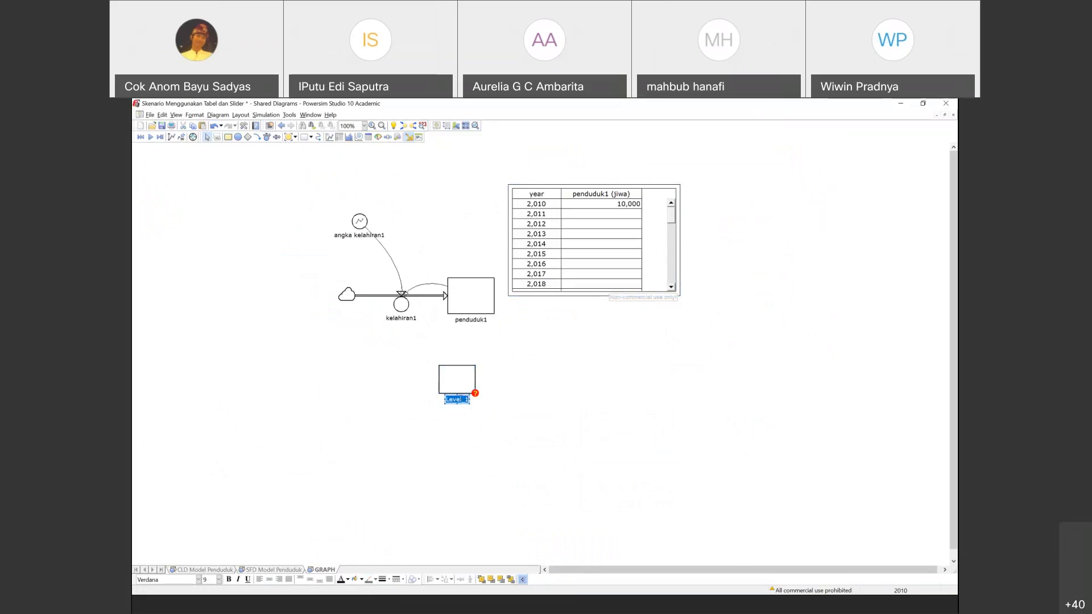
{"action": "type", "text": "penduduk2"}
{"action": "key", "text": "Return"}
{"action": "left_click", "coordinate": [460, 393]}
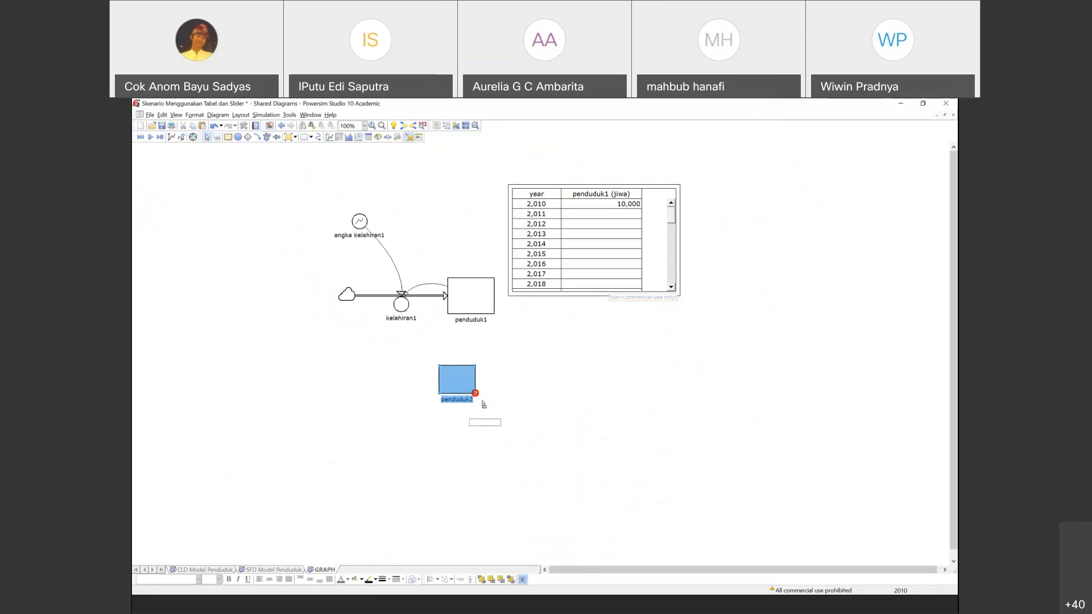
{"action": "mouse_move", "coordinate": [481, 399]}
{"action": "left_mouse_down"}
{"action": "mouse_move", "coordinate": [518, 419]}
{"action": "mouse_move", "coordinate": [467, 403]}
{"action": "left_mouse_up"}
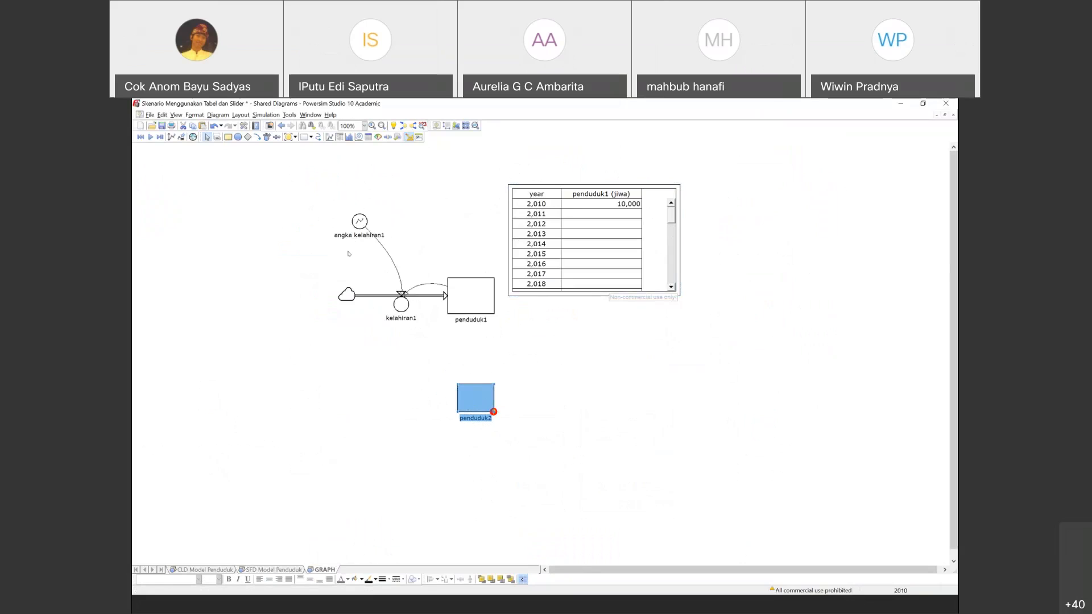
Draw a flow with rate from empty space into penduduk2 and enter kelahiarn2 as the rate's name.
{"action": "left_click", "coordinate": [267, 137]}
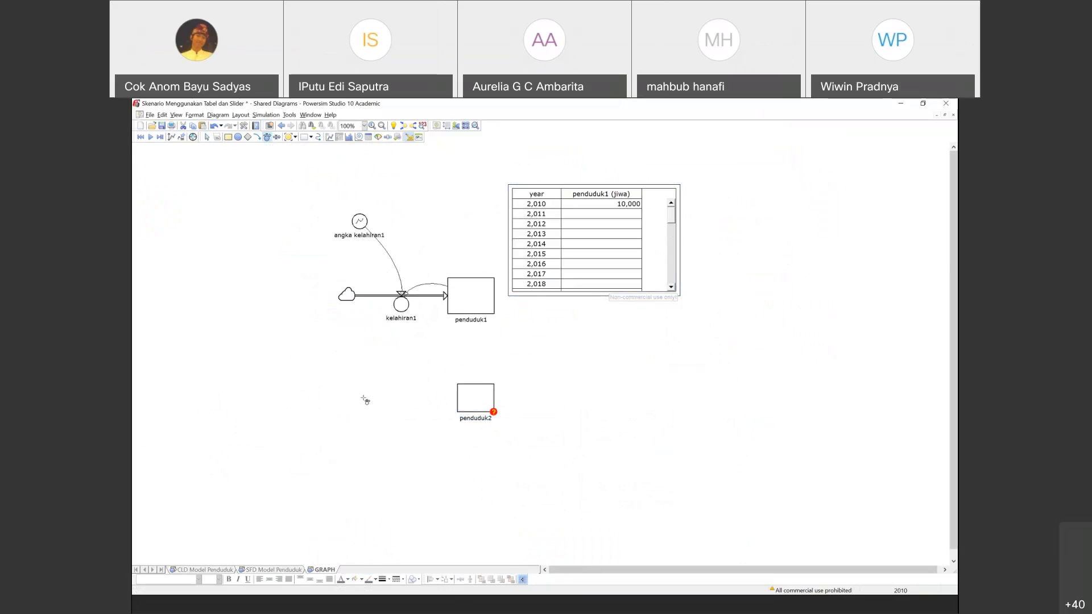
{"action": "left_click_drag", "start_coordinate": [362, 400], "coordinate": [472, 401]}
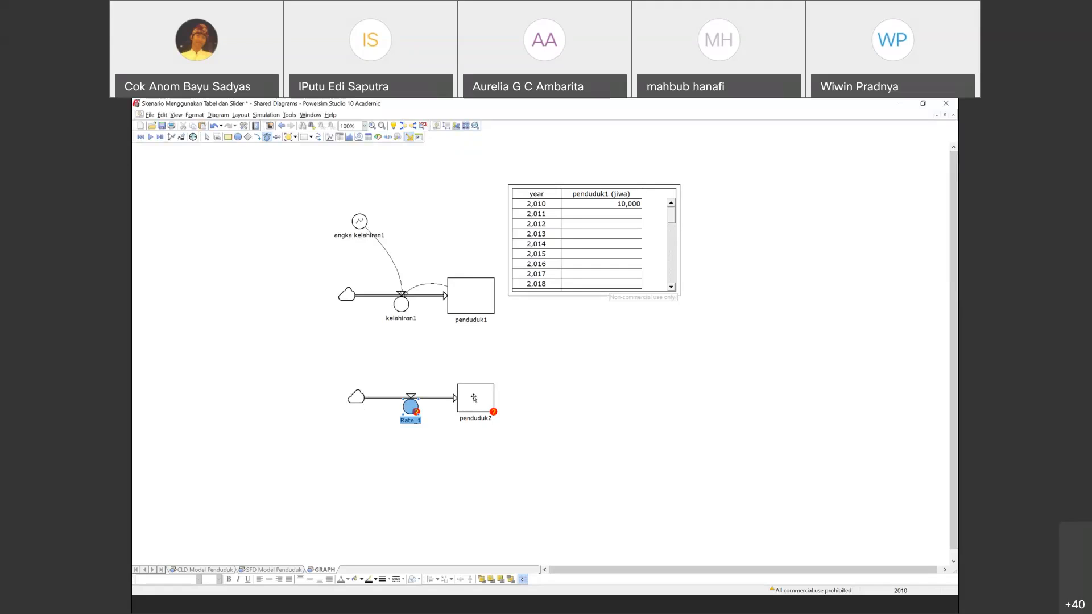
{"action": "double_click", "coordinate": [410, 406]}
{"action": "left_click", "coordinate": [462, 475]}
{"action": "double_click", "coordinate": [409, 422]}
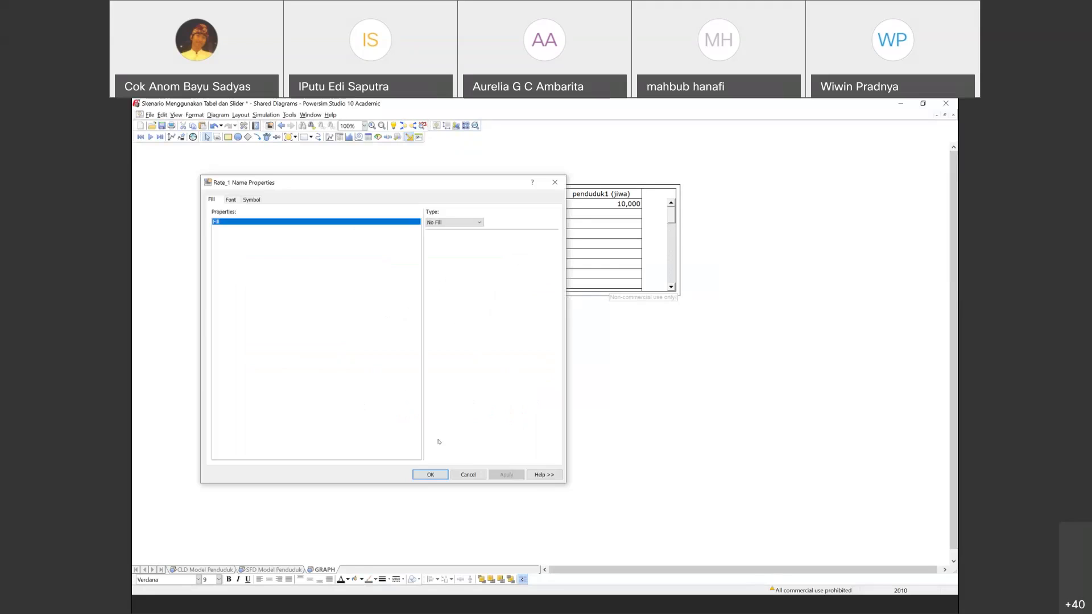
{"action": "left_click", "coordinate": [464, 478]}
{"action": "left_click", "coordinate": [417, 419]}
{"action": "type", "text": "kelahiarn2"}
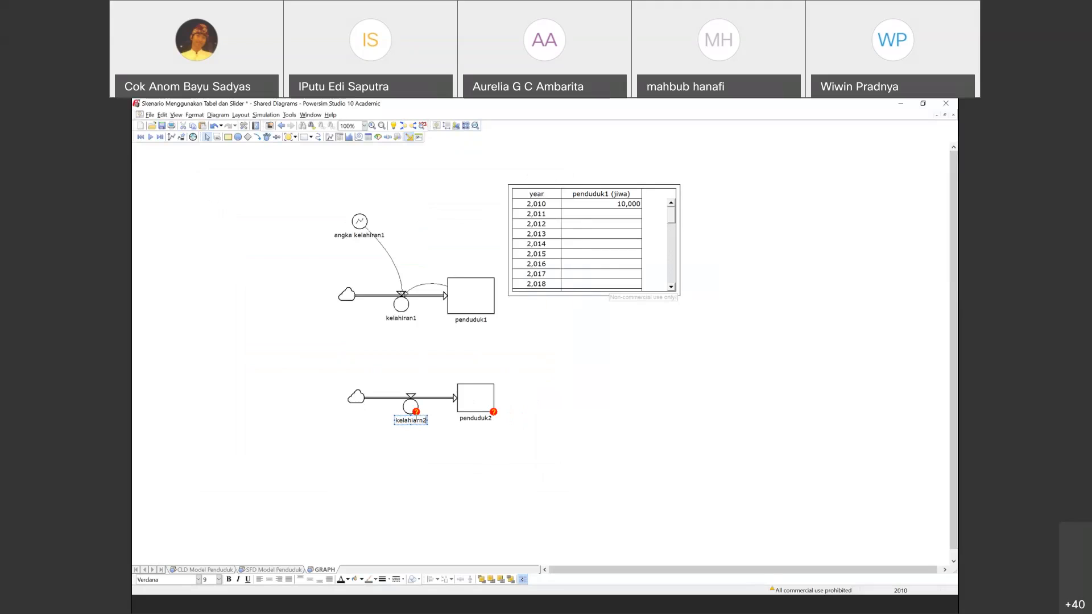
Correct the name of the rate flowing into penduduk2 to kelahiran2.
{"action": "left_click", "coordinate": [514, 440]}
{"action": "left_click", "coordinate": [413, 421]}
{"action": "double_click", "coordinate": [412, 421]}
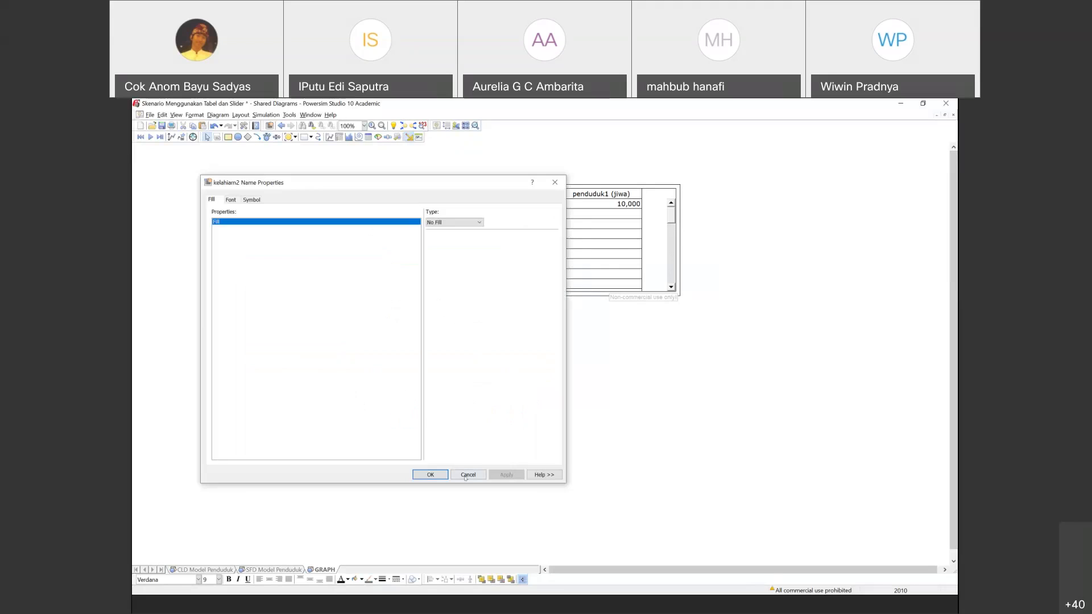
{"action": "left_click", "coordinate": [467, 476]}
{"action": "type", "text": "kelahiran2"}
{"action": "key", "text": "Return"}
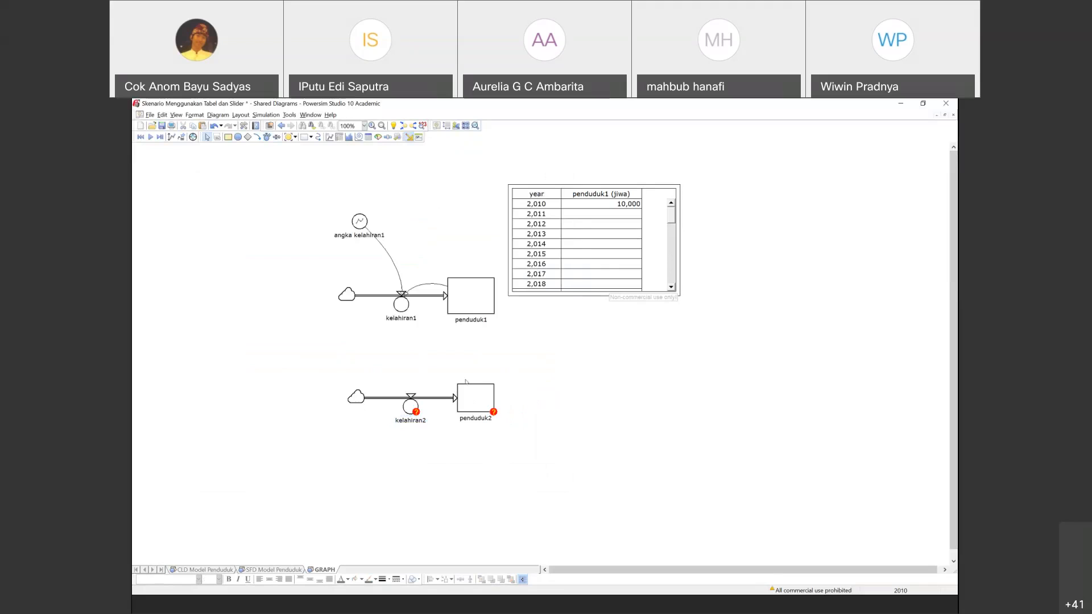
Add a constant above the new flow, link it to kelahiran2, and name it angka kelahiran2.
{"action": "left_click", "coordinate": [248, 137]}
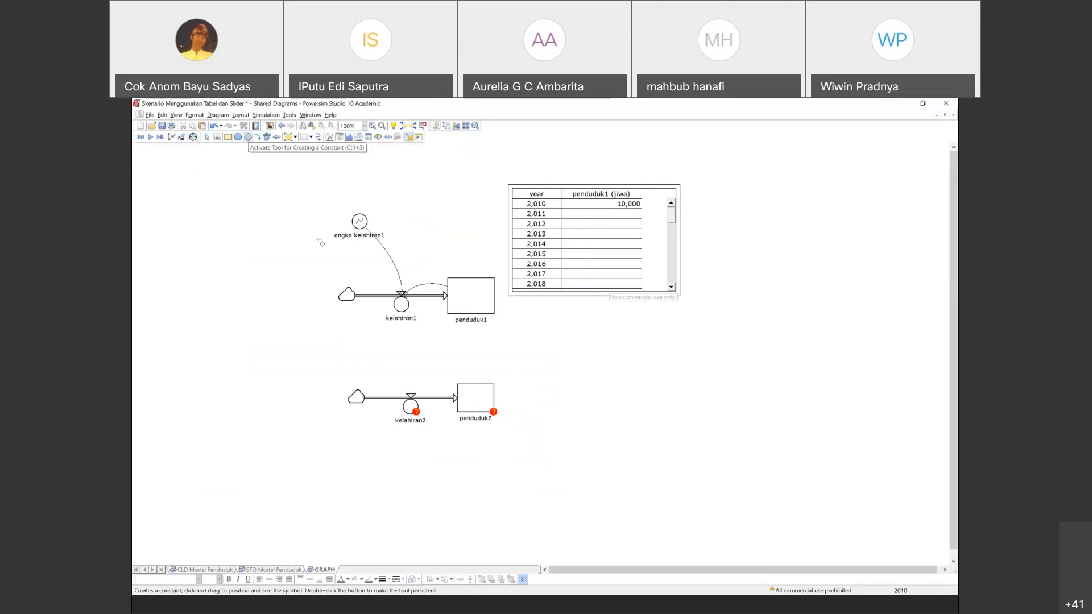
{"action": "left_click", "coordinate": [323, 334]}
{"action": "left_click", "coordinate": [257, 137]}
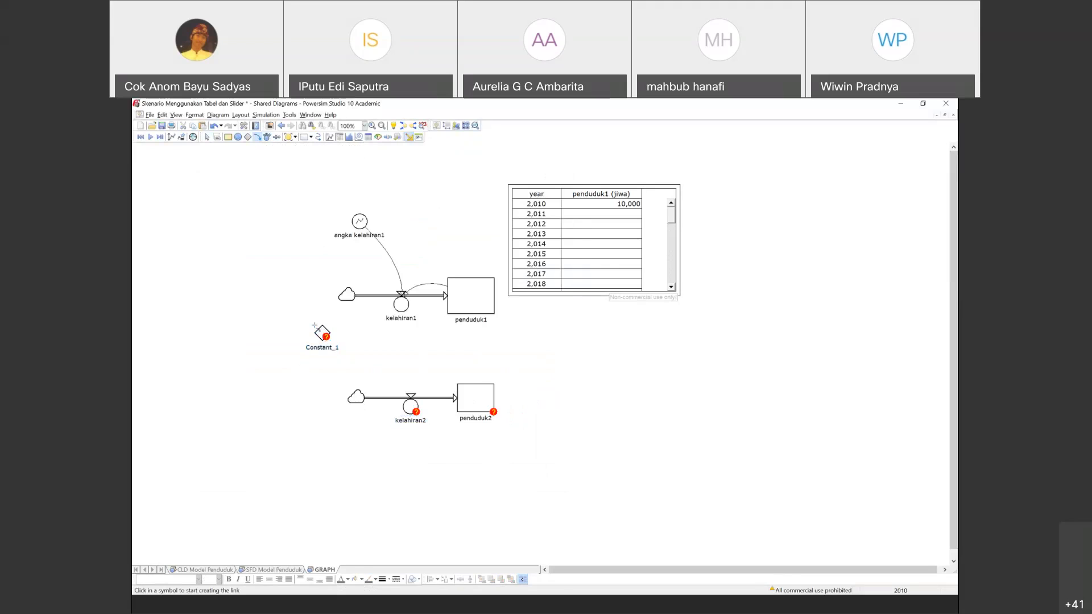
{"action": "mouse_move", "coordinate": [322, 333]}
{"action": "left_mouse_down"}
{"action": "mouse_move", "coordinate": [398, 384]}
{"action": "mouse_move", "coordinate": [407, 406]}
{"action": "left_mouse_up"}
{"action": "left_click", "coordinate": [327, 347]}
{"action": "type", "text": "angka"}
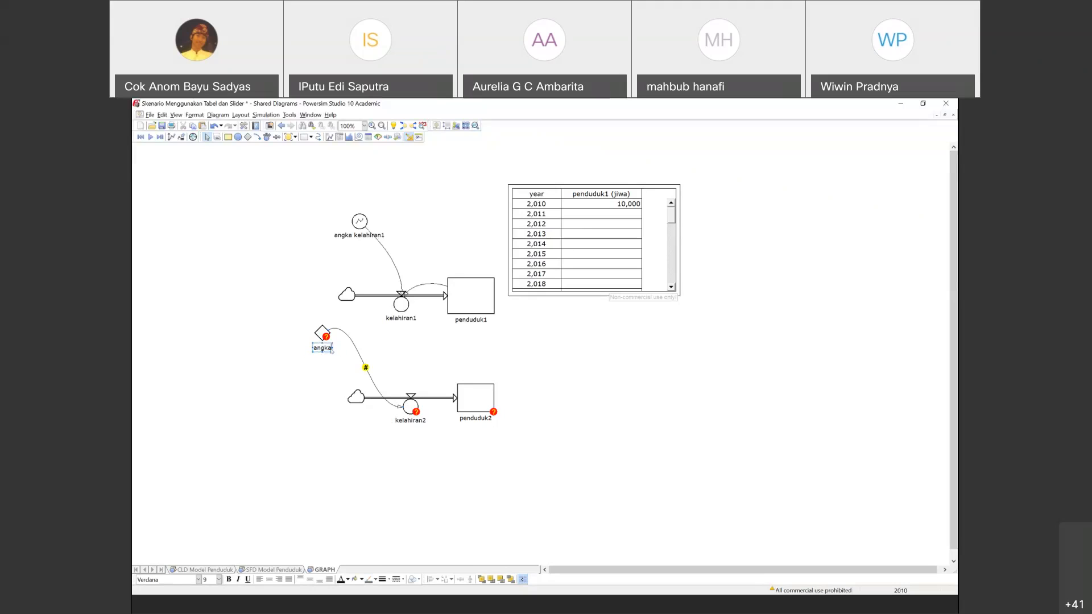
{"action": "type", "text": " kelahiran2"}
{"action": "left_click", "coordinate": [589, 469]}
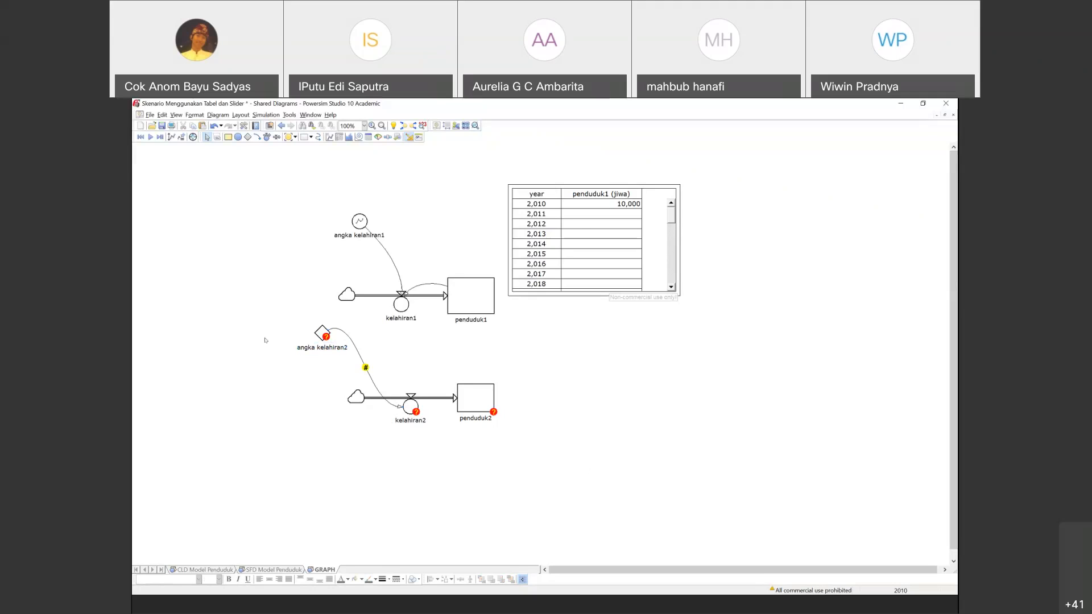
Move angka kelahiran2, kelahiran2 and penduduk2 together slightly down and to the right, away from the first model.
{"action": "left_click_drag", "start_coordinate": [272, 326], "coordinate": [546, 446]}
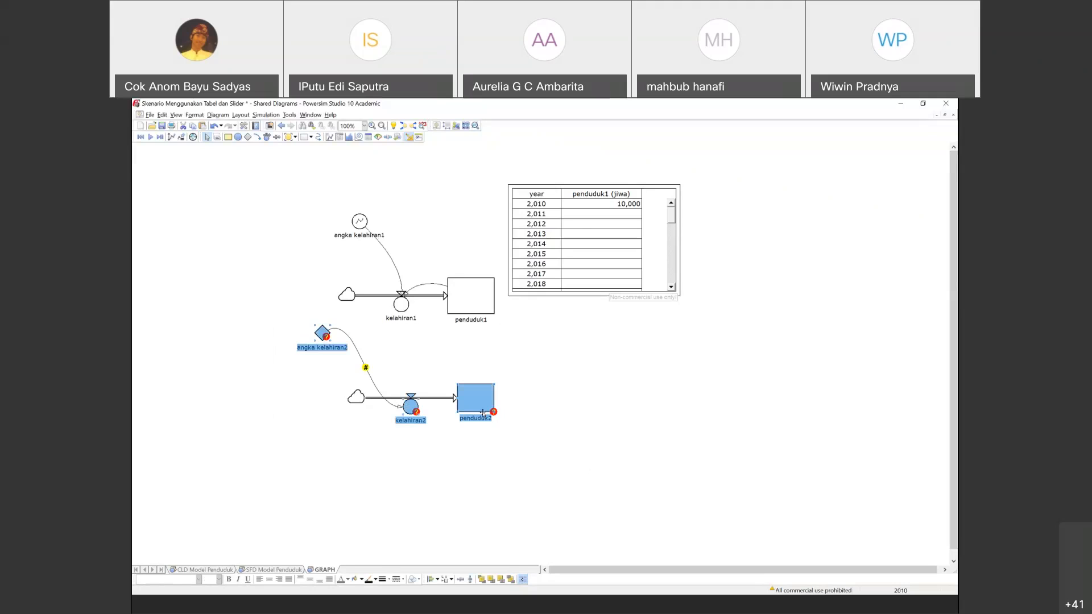
{"action": "left_click_drag", "start_coordinate": [479, 408], "coordinate": [497, 432]}
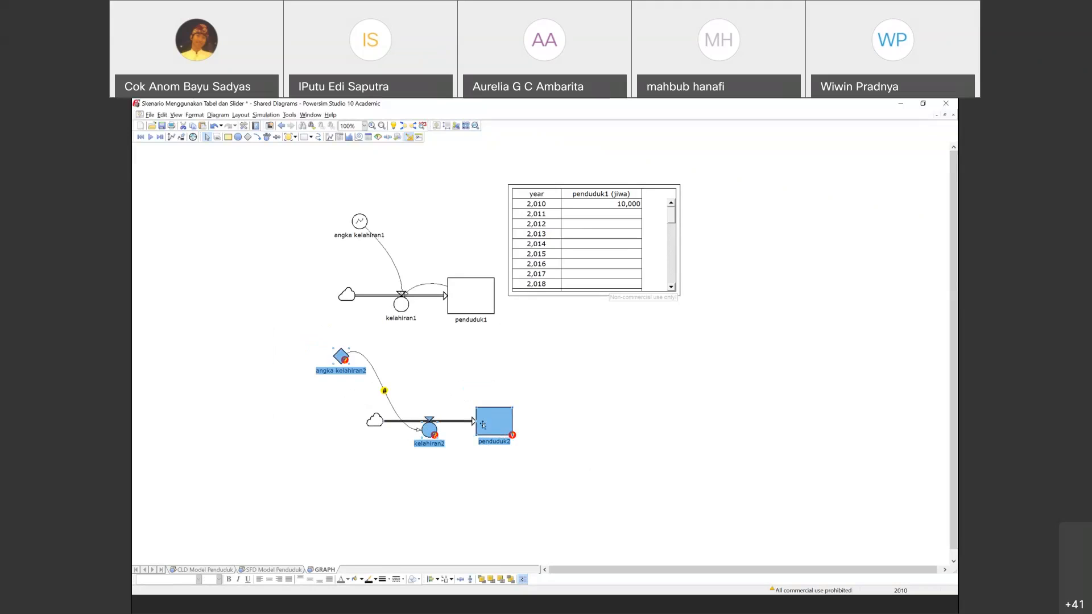
{"action": "double_click", "coordinate": [501, 431]}
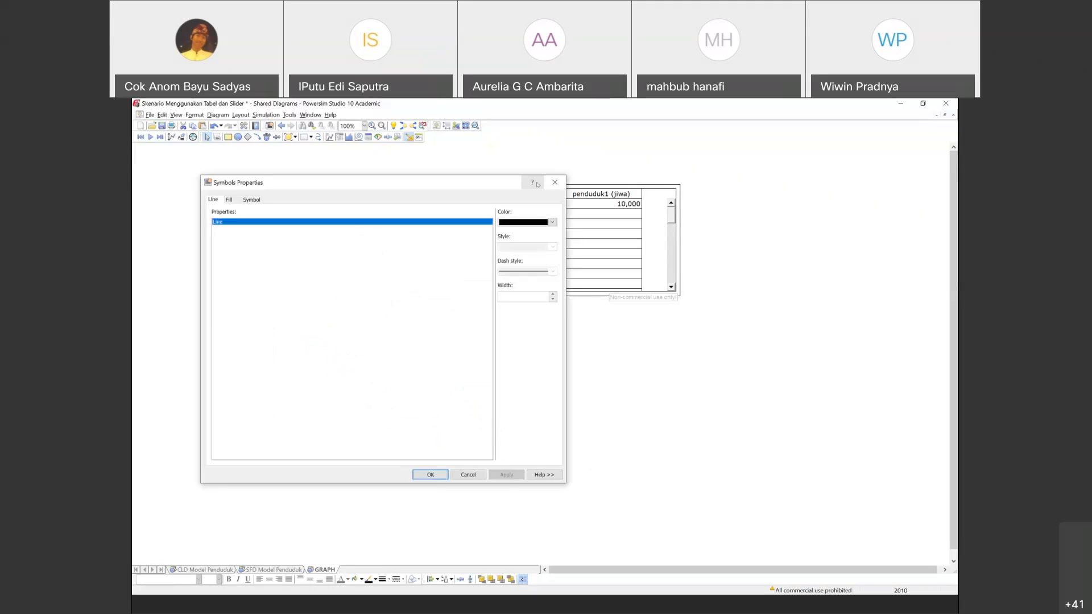
{"action": "left_click", "coordinate": [555, 182]}
{"action": "double_click", "coordinate": [499, 421]}
{"action": "left_click", "coordinate": [555, 183]}
{"action": "double_click", "coordinate": [491, 428]}
{"action": "left_click", "coordinate": [554, 182]}
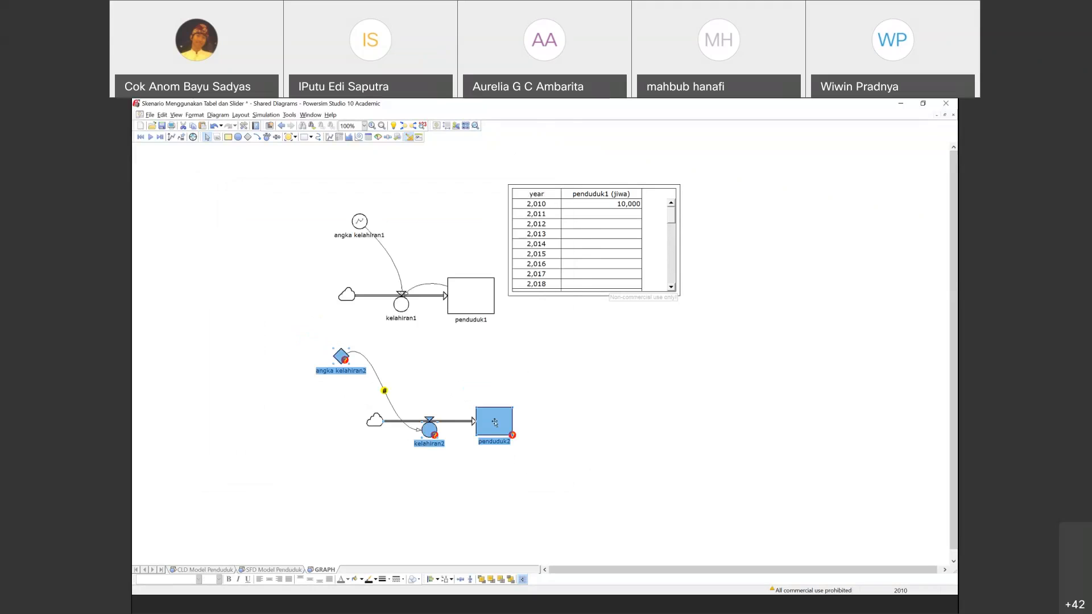
{"action": "double_click", "coordinate": [492, 439]}
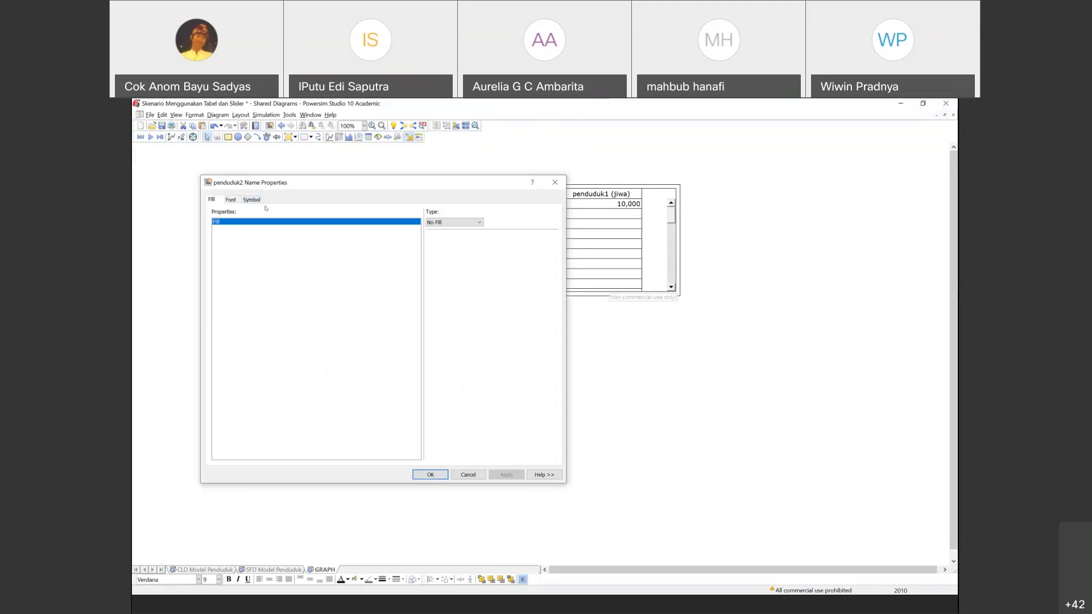
{"action": "left_click", "coordinate": [252, 200]}
{"action": "left_click", "coordinate": [235, 201]}
{"action": "left_click", "coordinate": [211, 200]}
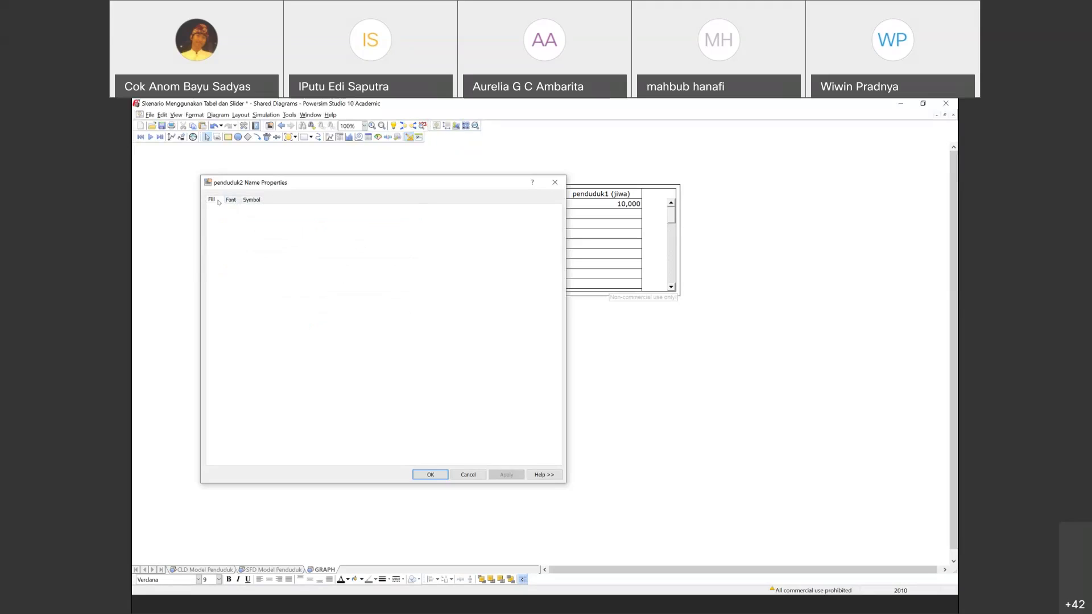
{"action": "left_click", "coordinate": [555, 183]}
{"action": "left_click", "coordinate": [428, 431]}
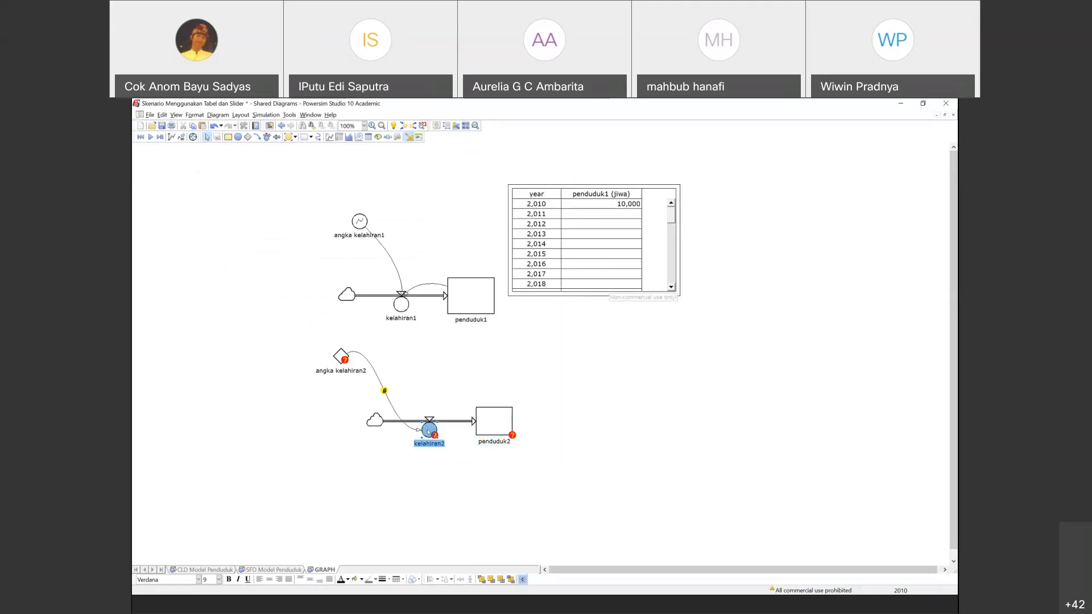
{"action": "double_click", "coordinate": [427, 431]}
{"action": "left_click", "coordinate": [430, 475]}
Set the penduduk2 level's unit to jiwa and its definition to 10000.
{"action": "left_click", "coordinate": [481, 430]}
{"action": "double_click", "coordinate": [480, 431]}
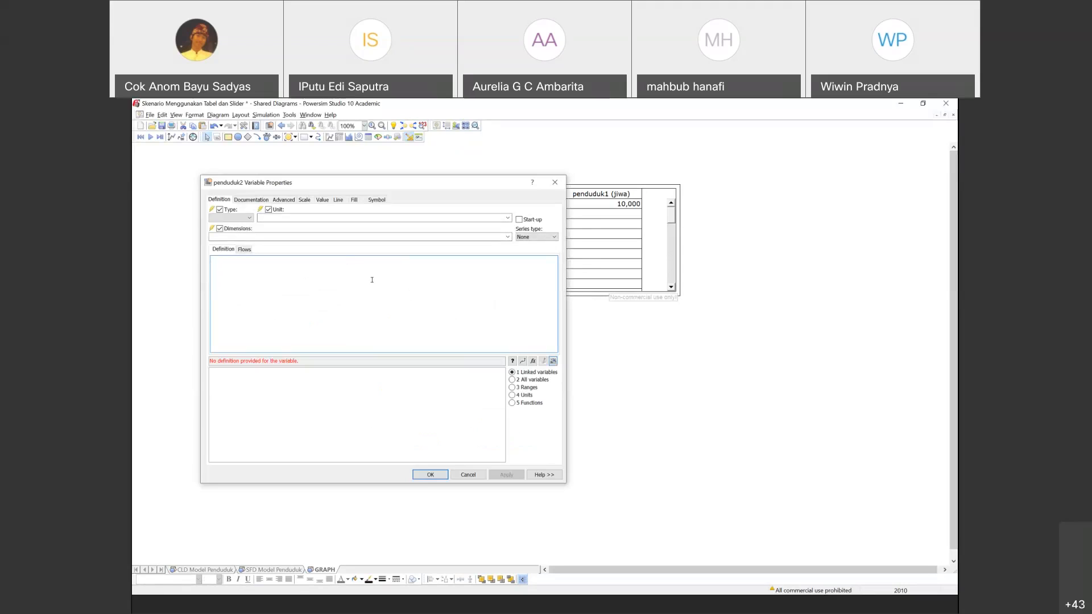
{"action": "left_click", "coordinate": [286, 218]}
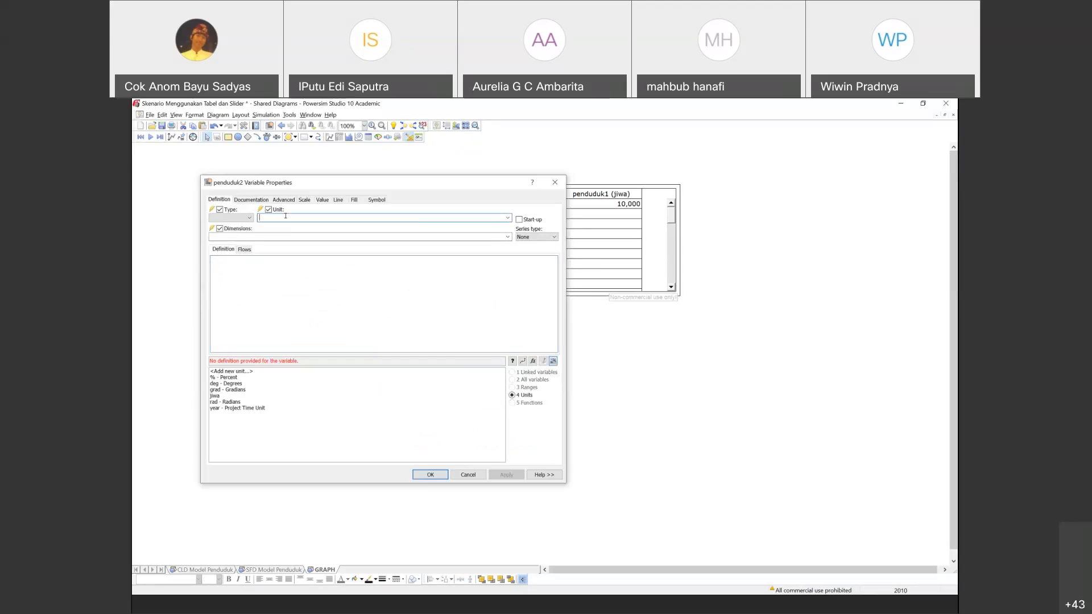
{"action": "double_click", "coordinate": [217, 396]}
{"action": "left_click", "coordinate": [236, 275]}
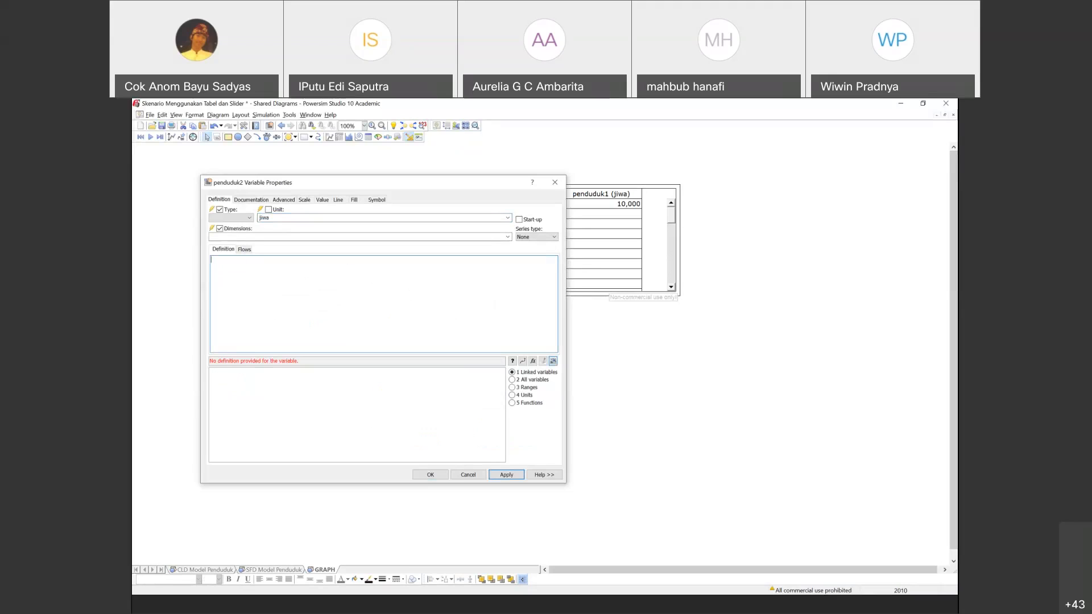
{"action": "type", "text": "10000"}
{"action": "left_click", "coordinate": [493, 475]}
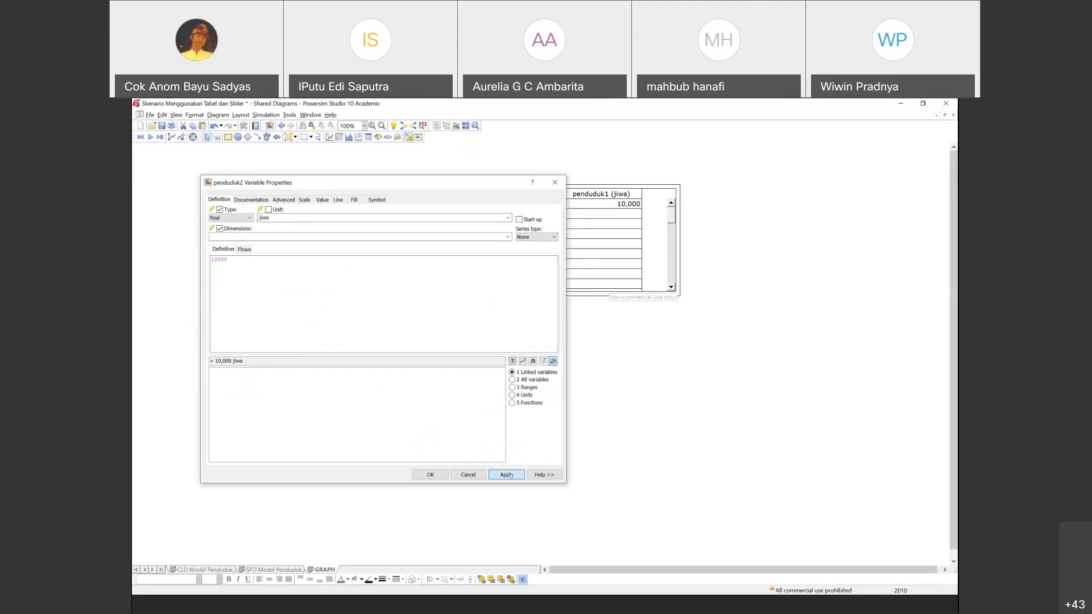
{"action": "left_click", "coordinate": [430, 475]}
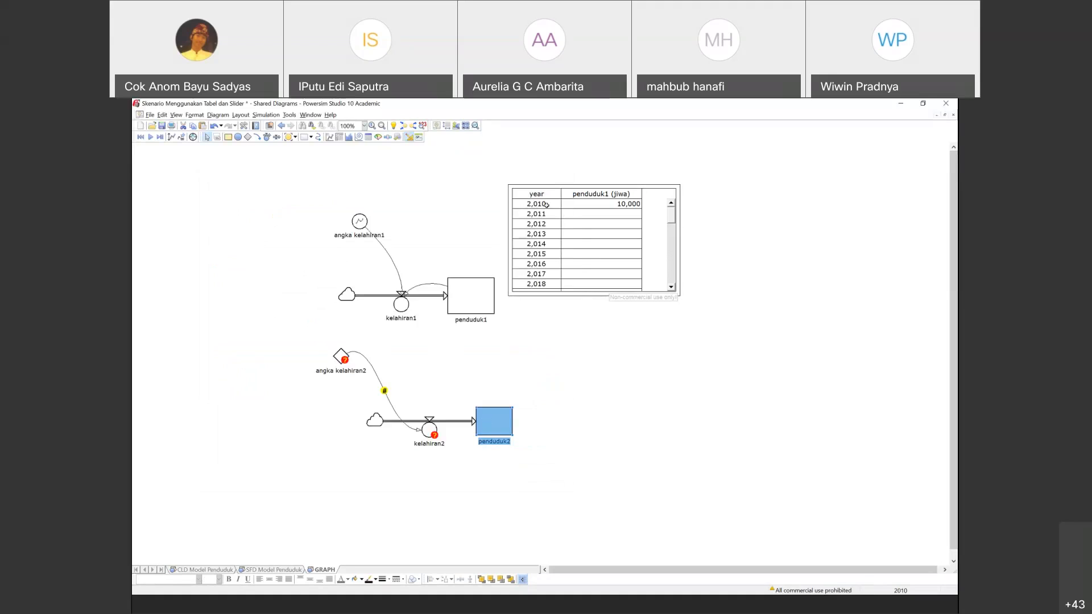
{"action": "left_click", "coordinate": [676, 234]}
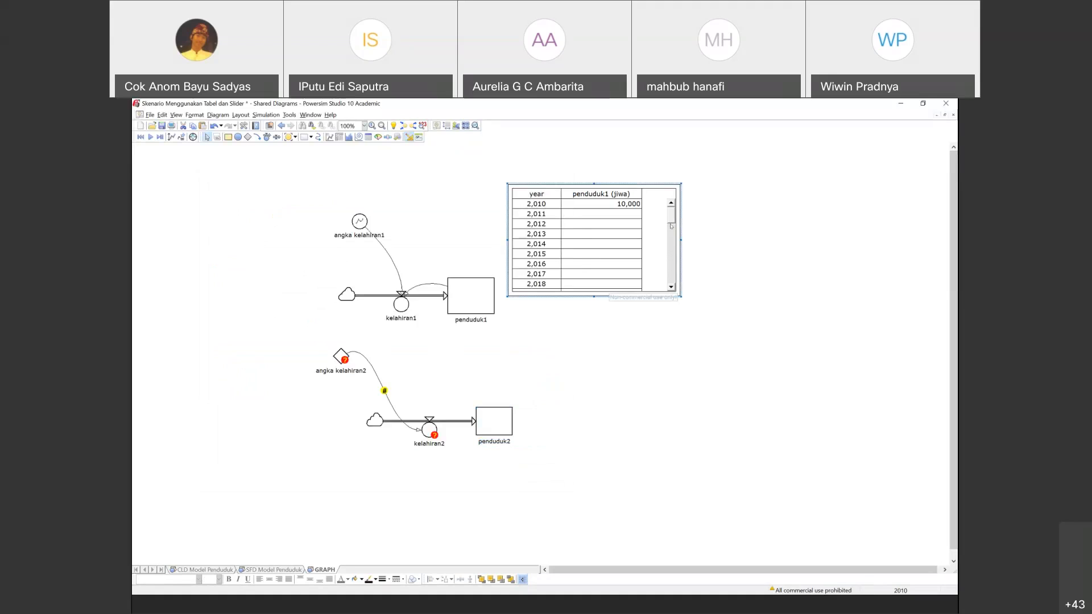
{"action": "mouse_move", "coordinate": [671, 211]}
{"action": "left_mouse_down"}
{"action": "mouse_move", "coordinate": [670, 270]}
{"action": "mouse_move", "coordinate": [666, 212]}
{"action": "left_mouse_up"}
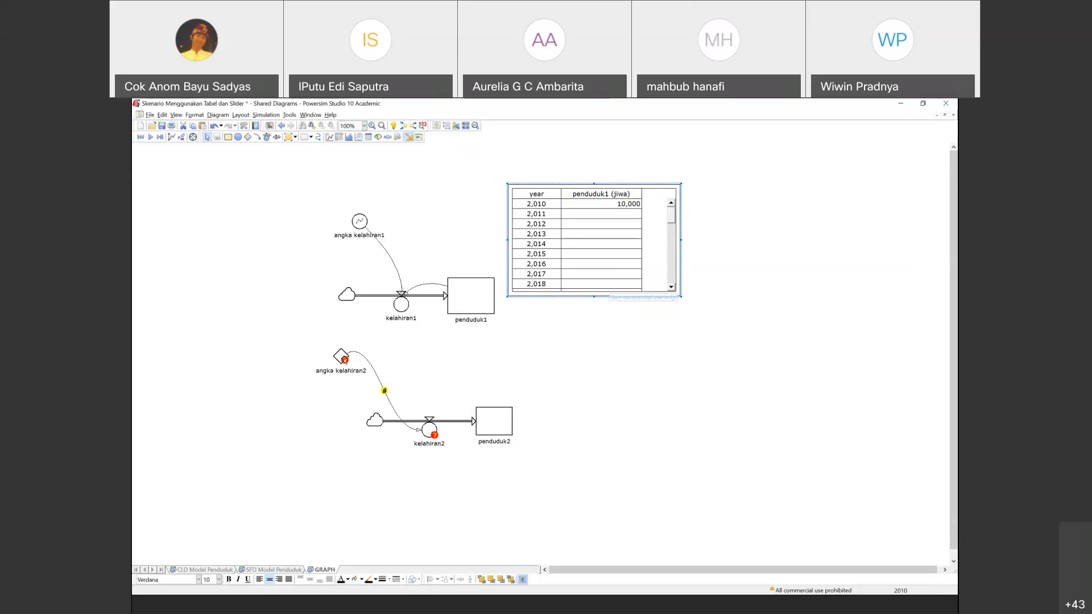
Define the constant angka kelahiran2 as 4 with the unit %/year.
{"action": "double_click", "coordinate": [341, 357]}
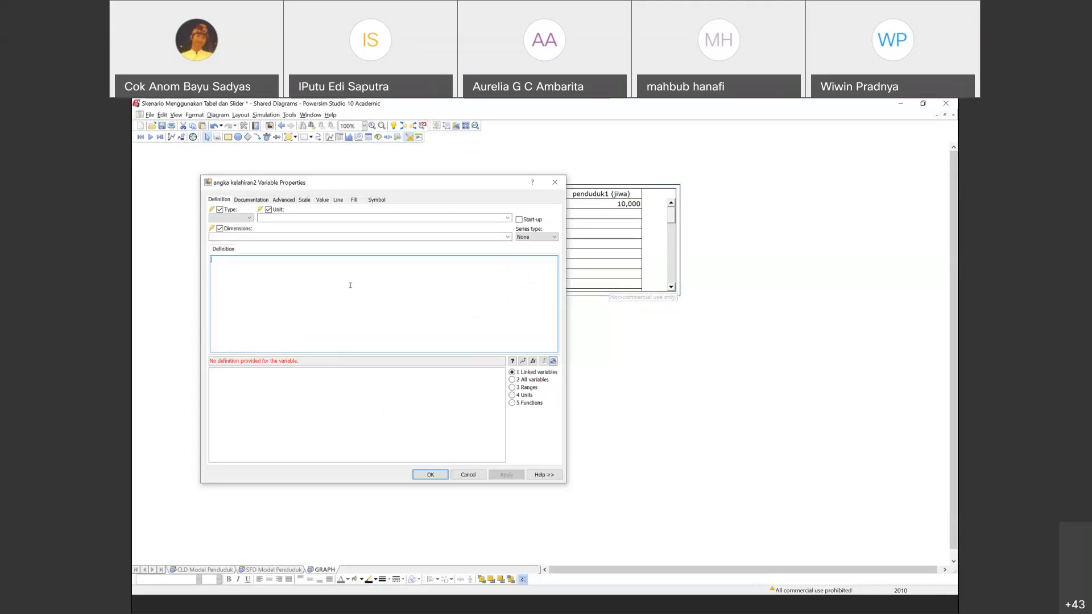
{"action": "type", "text": "4"}
{"action": "left_click", "coordinate": [326, 216]}
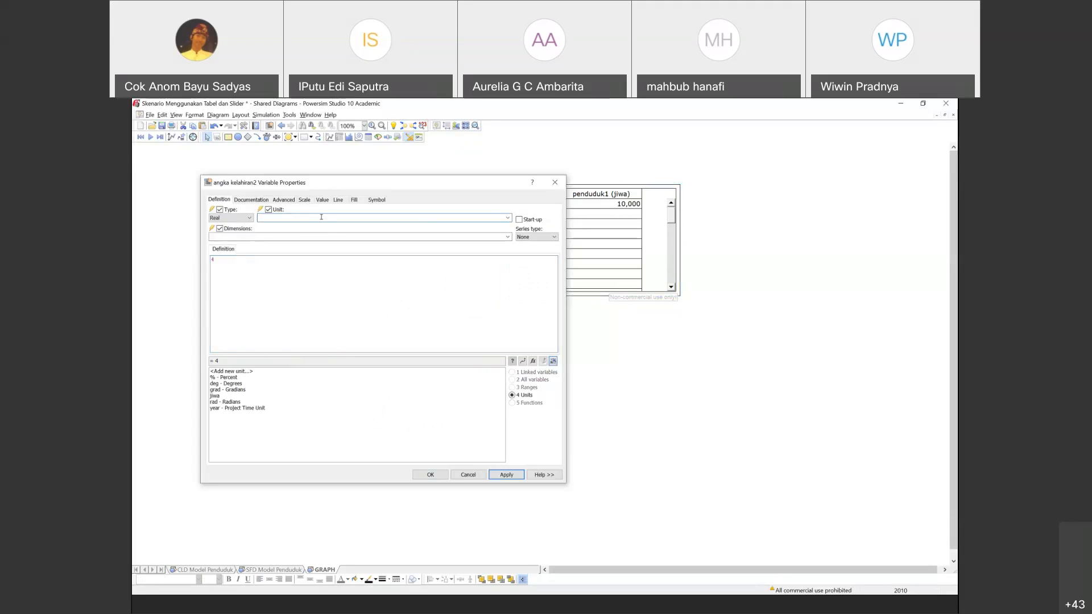
{"action": "type", "text": "%/year"}
{"action": "left_click", "coordinate": [506, 475]}
{"action": "left_click", "coordinate": [430, 474]}
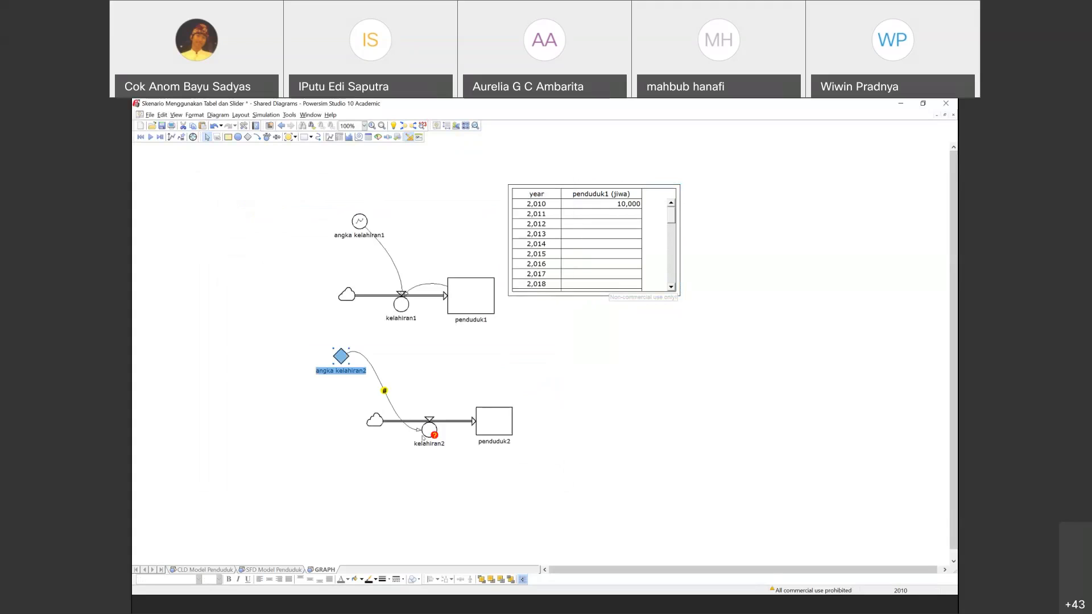
Link penduduk2 to the kelahiran2 rate and define kelahiran2 as 'angka kelahiran2'*penduduk2.
{"action": "double_click", "coordinate": [427, 432]}
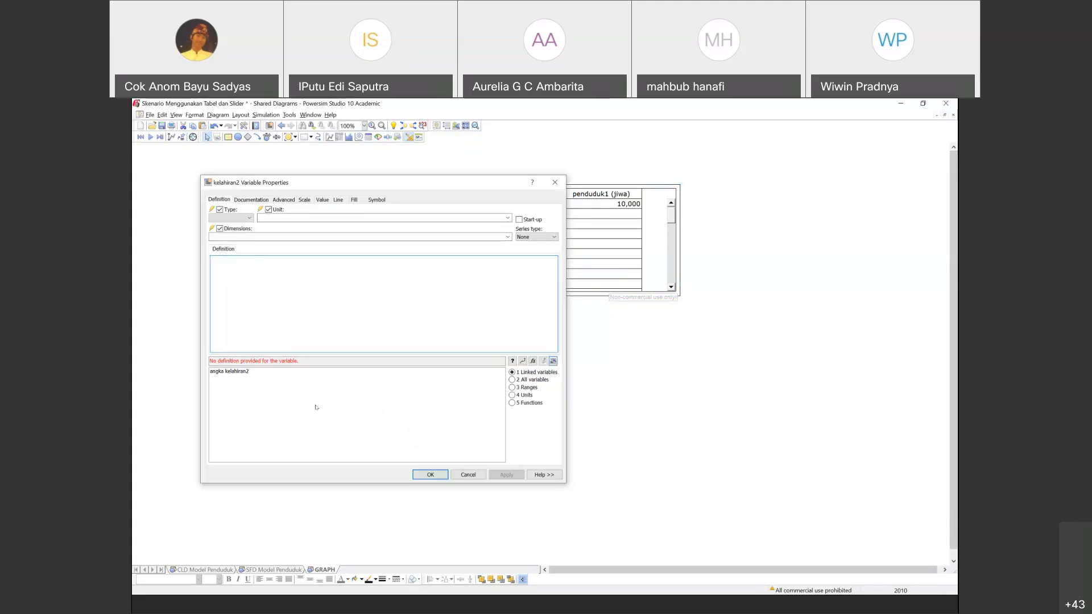
{"action": "left_click", "coordinate": [456, 476]}
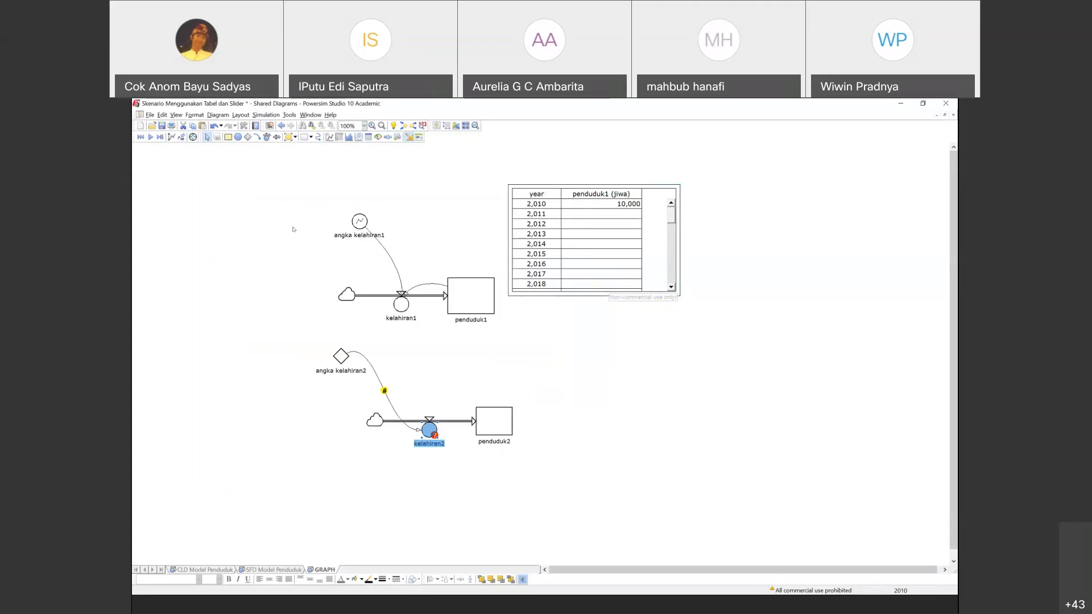
{"action": "left_click", "coordinate": [257, 137]}
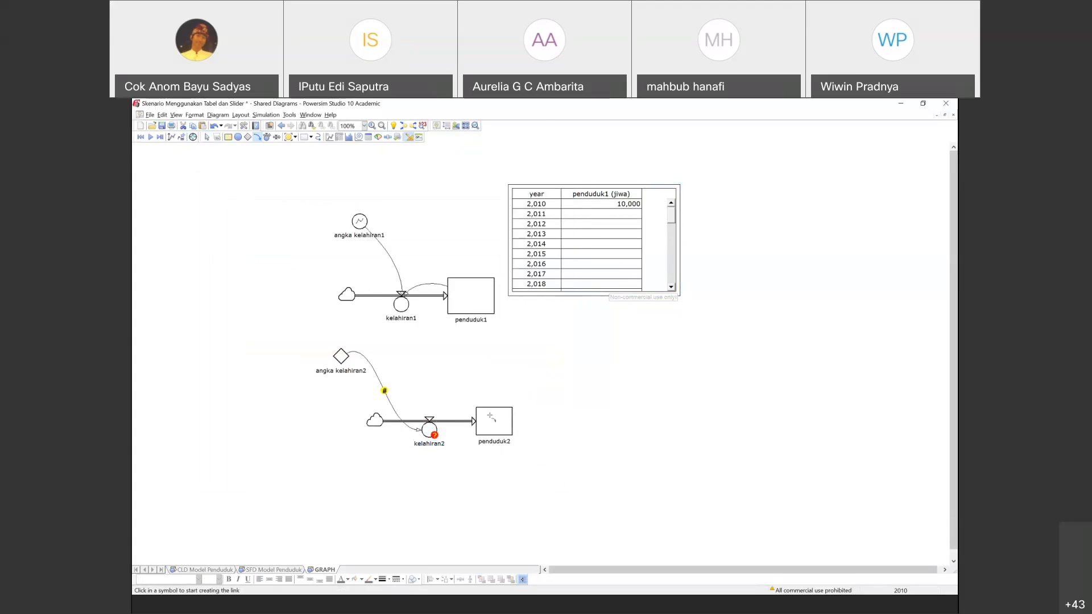
{"action": "left_click_drag", "start_coordinate": [481, 418], "coordinate": [430, 429]}
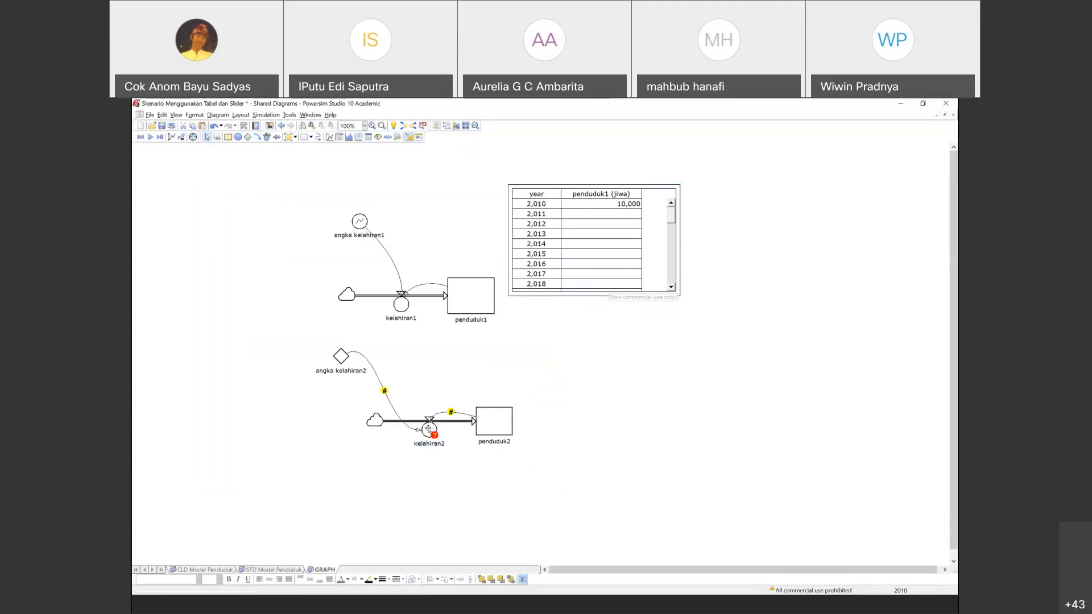
{"action": "double_click", "coordinate": [430, 429]}
{"action": "double_click", "coordinate": [232, 373]}
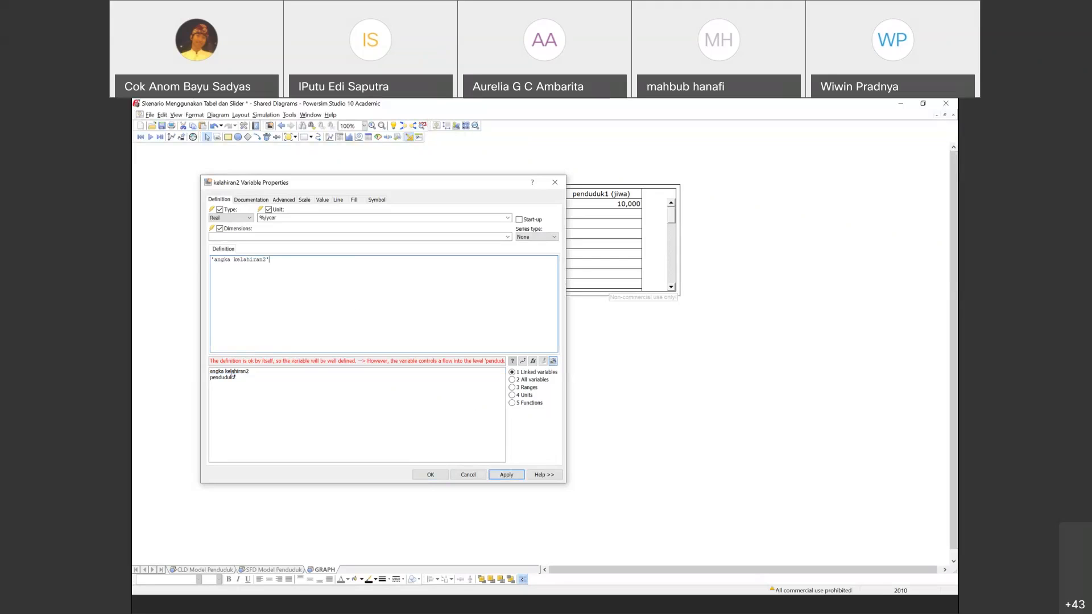
{"action": "double_click", "coordinate": [222, 378]}
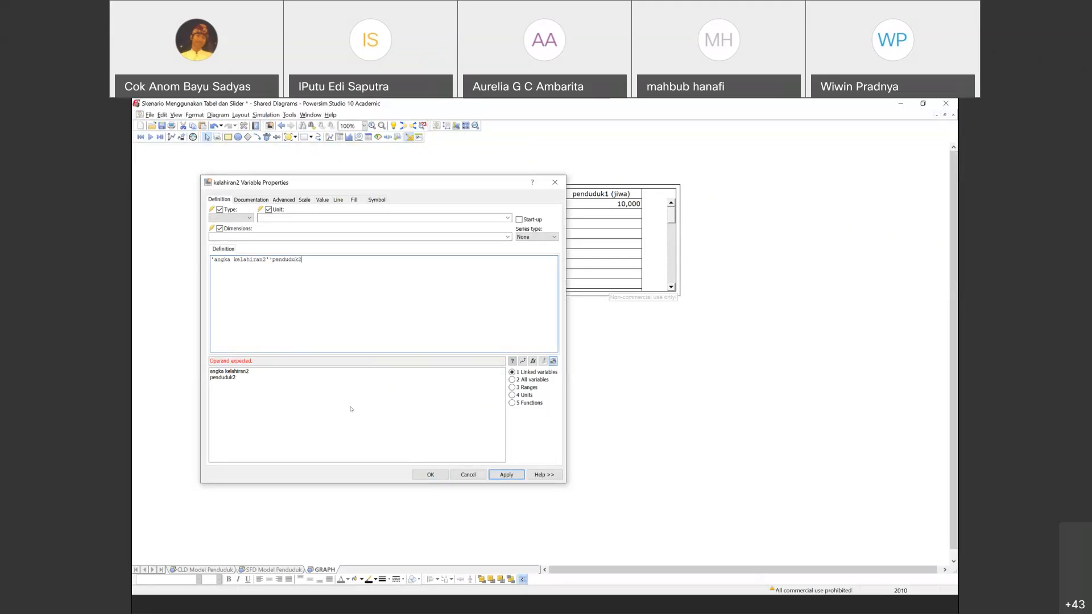
{"action": "left_click", "coordinate": [505, 475]}
{"action": "left_click", "coordinate": [431, 474]}
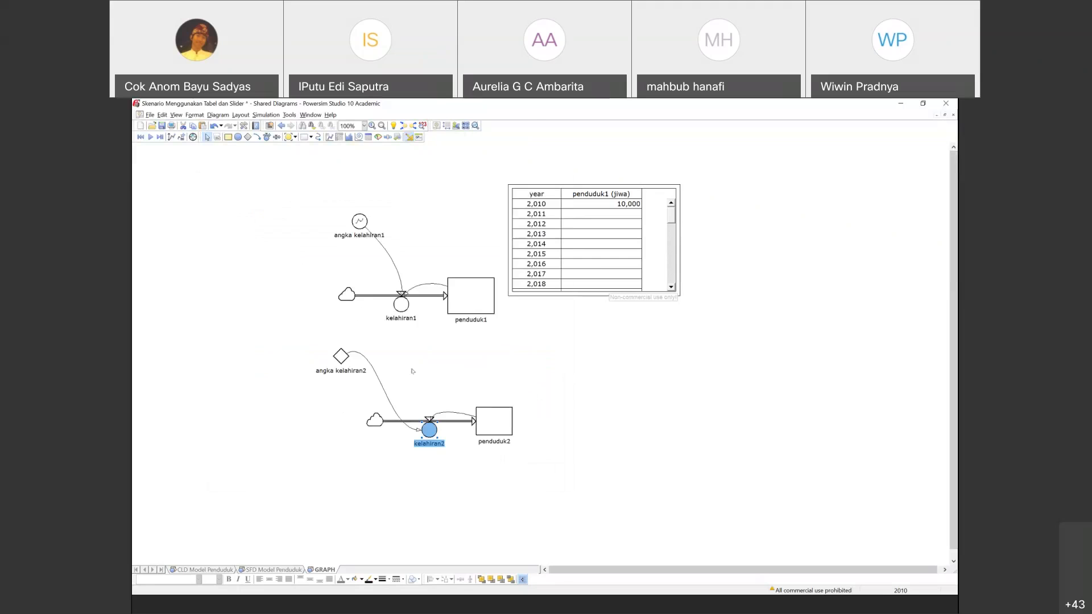
{"action": "double_click", "coordinate": [341, 356]}
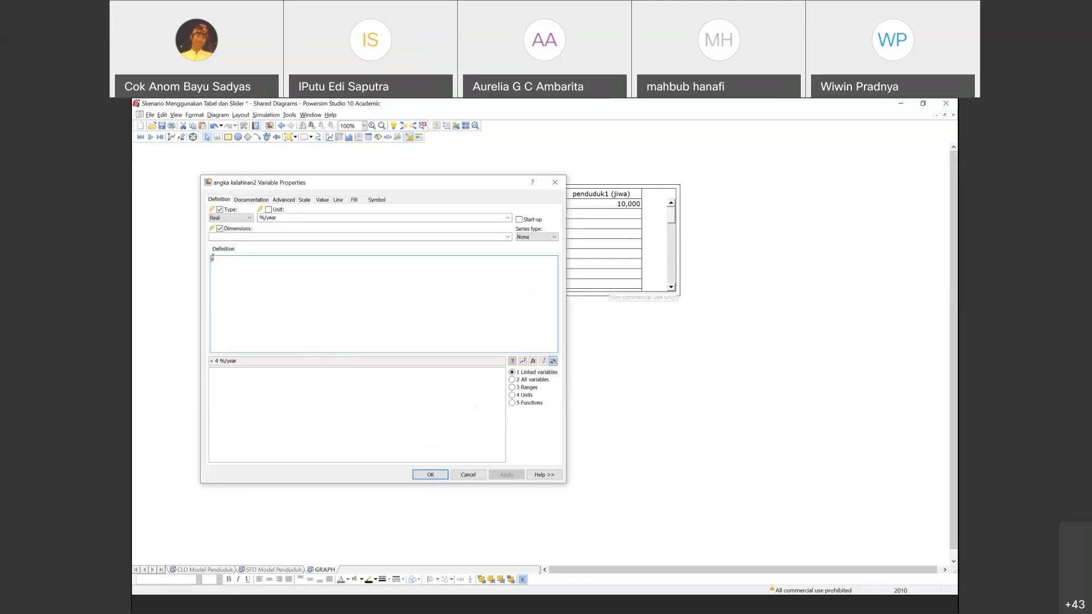
{"action": "left_click", "coordinate": [554, 182]}
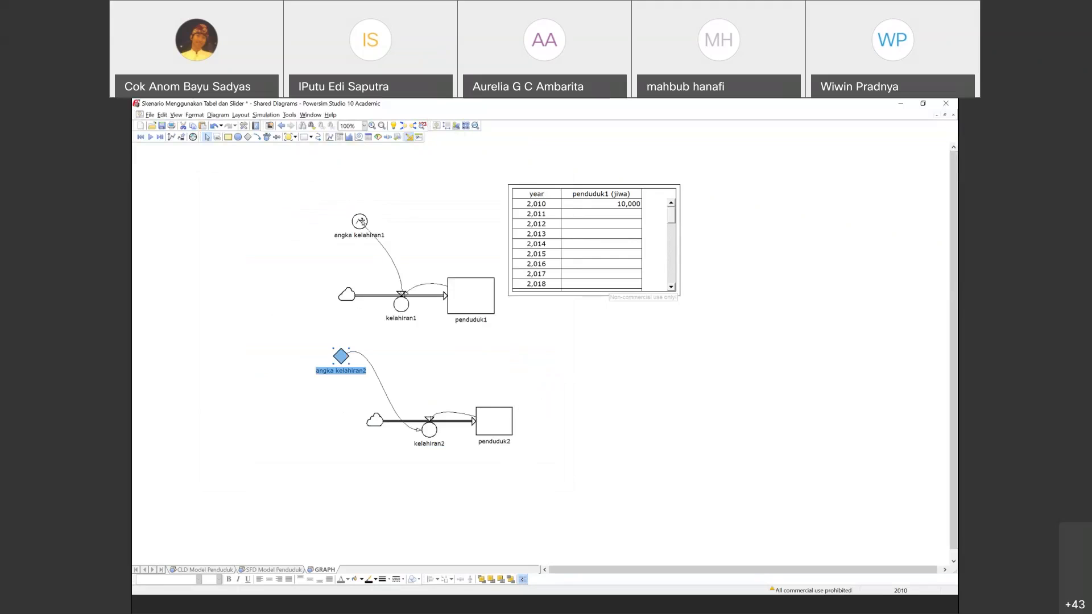
{"action": "left_click", "coordinate": [440, 370]}
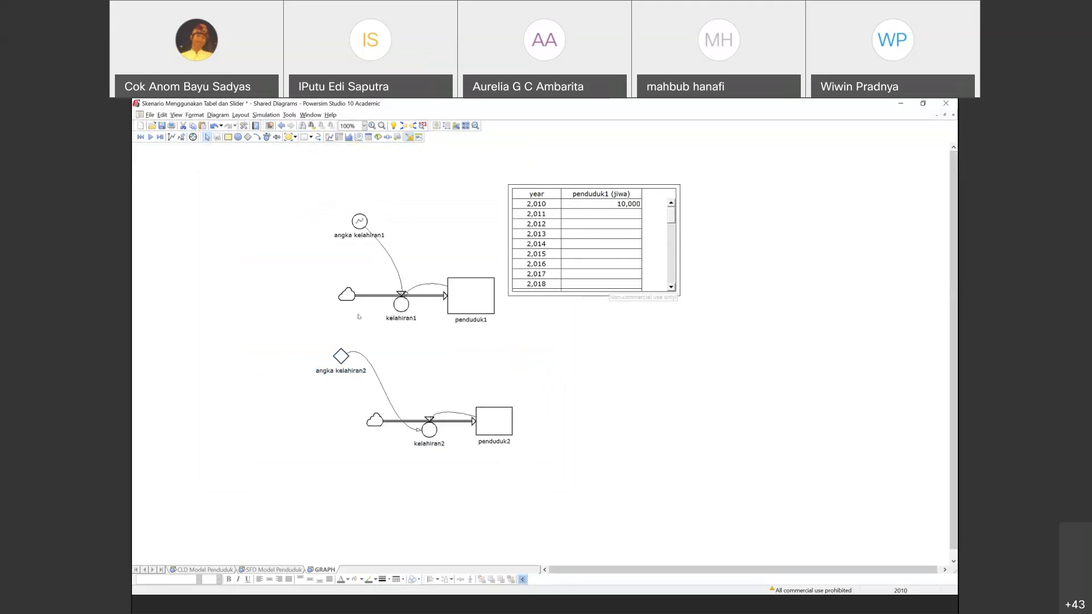
{"action": "left_click", "coordinate": [341, 356]}
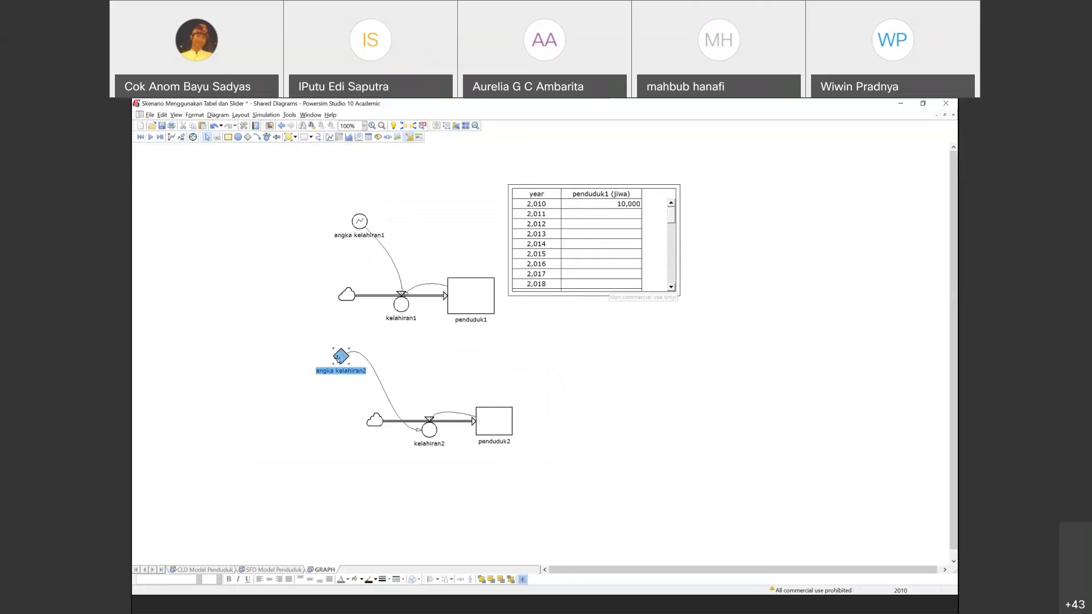
{"action": "left_click", "coordinate": [356, 227]}
{"action": "left_click", "coordinate": [401, 304]}
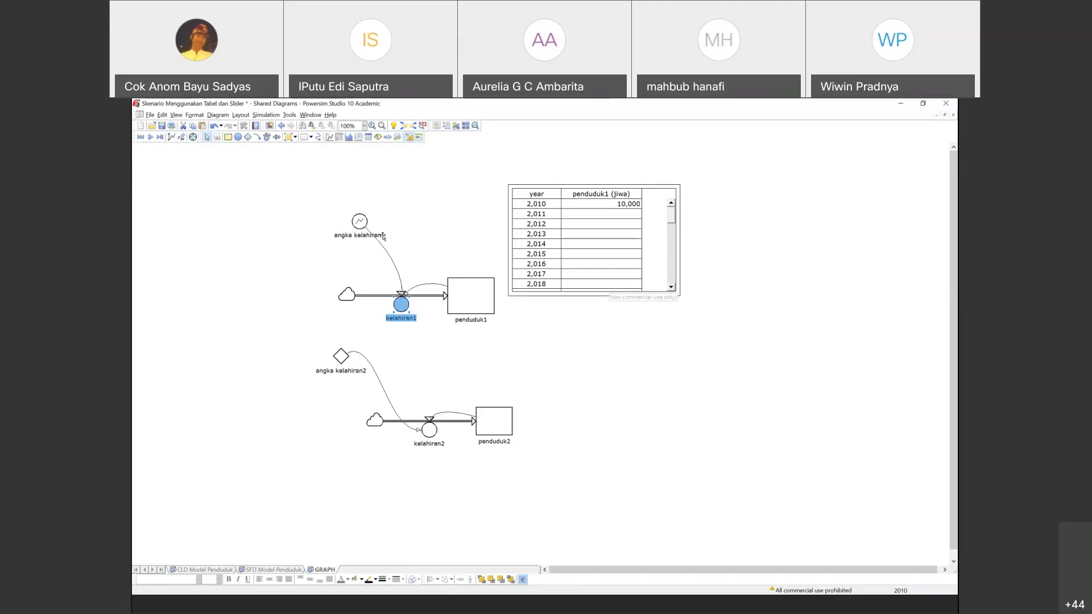
{"action": "left_click", "coordinate": [358, 222]}
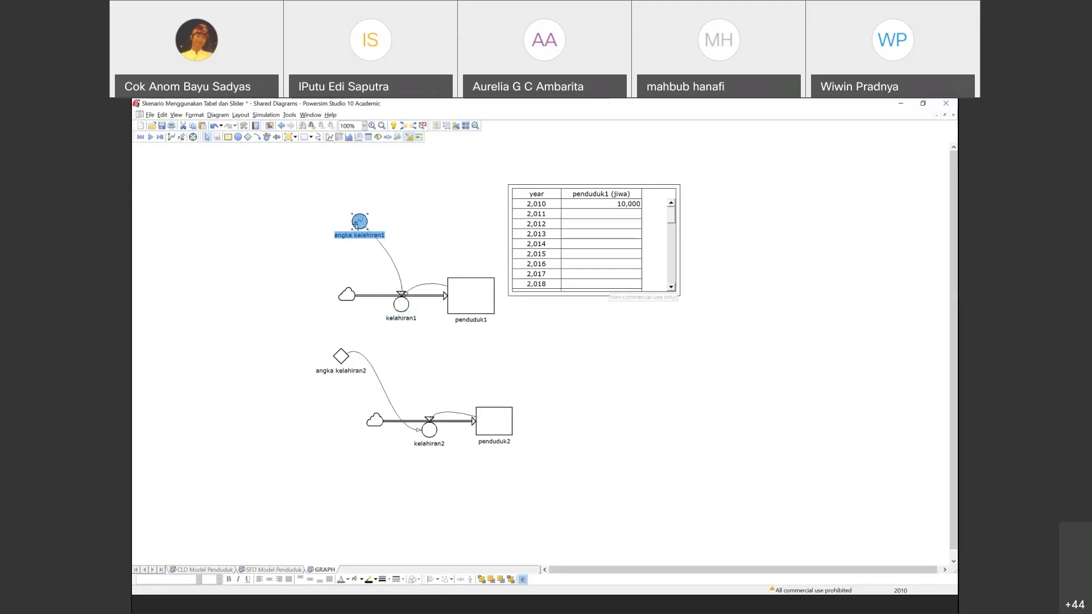
{"action": "left_click", "coordinate": [375, 222]}
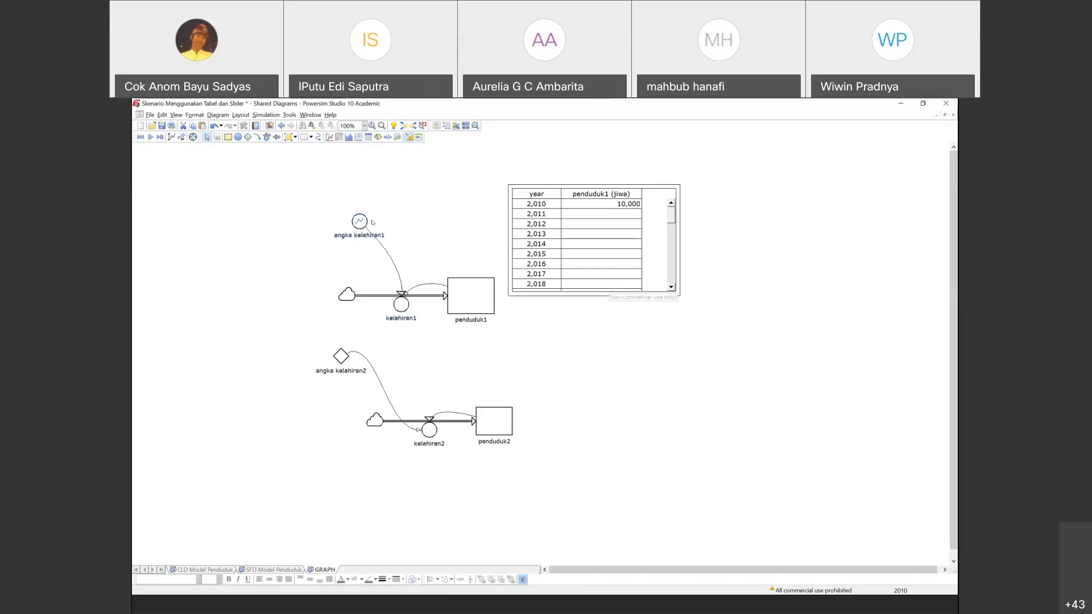
{"action": "left_click", "coordinate": [359, 222]}
{"action": "left_click", "coordinate": [386, 224]}
{"action": "left_click", "coordinate": [360, 222]}
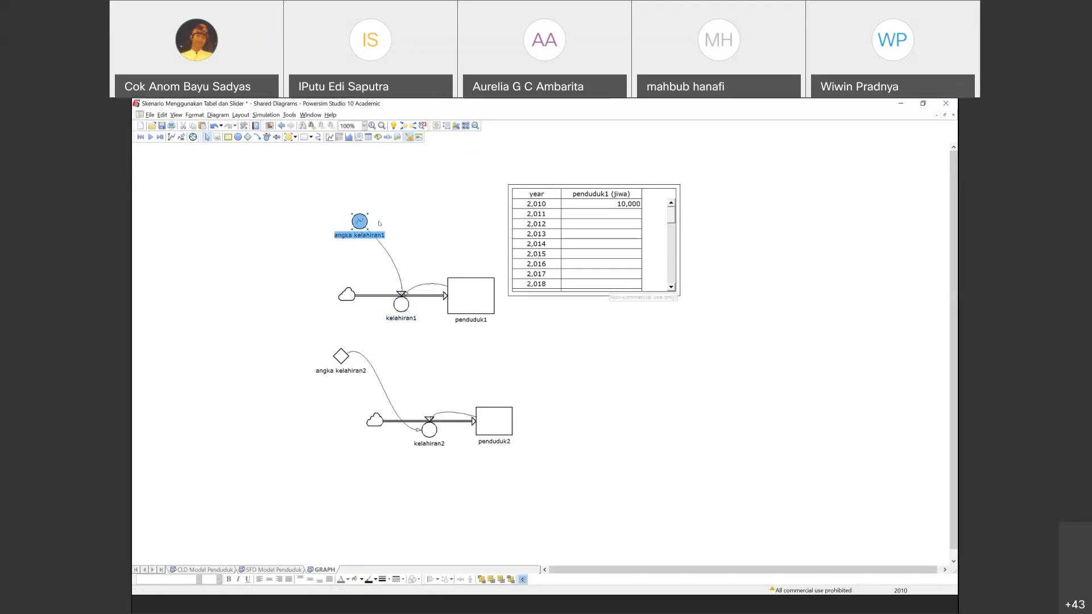
{"action": "left_click", "coordinate": [379, 223]}
{"action": "left_click", "coordinate": [360, 221]}
{"action": "left_click", "coordinate": [390, 221]}
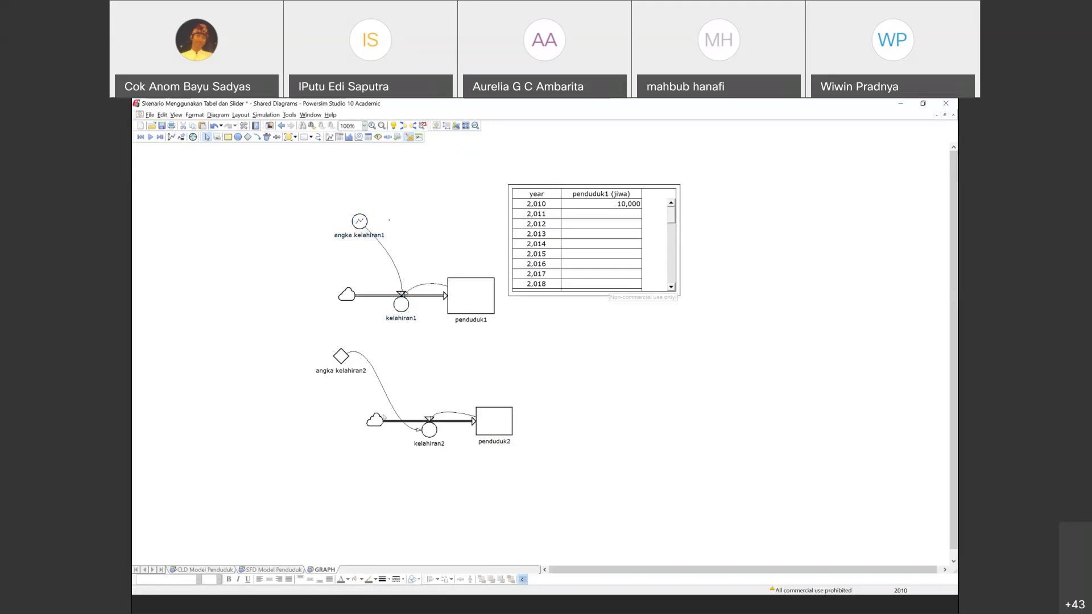
Make the constant angka kelahiran2 permanent so that it keeps its value between simulations.
{"action": "double_click", "coordinate": [341, 358]}
{"action": "left_click", "coordinate": [251, 200]}
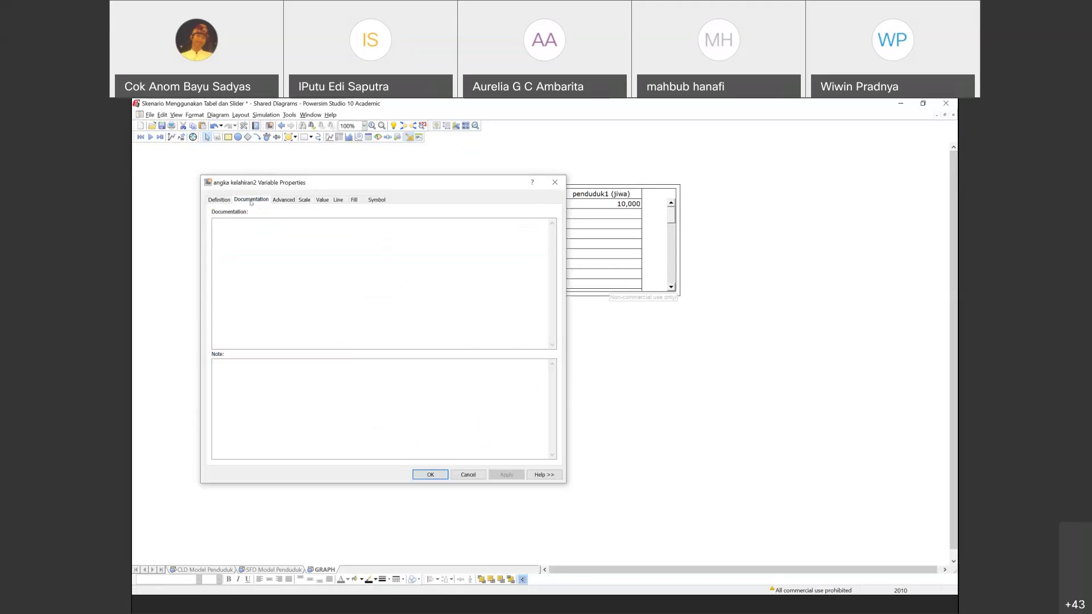
{"action": "left_click", "coordinate": [274, 200]}
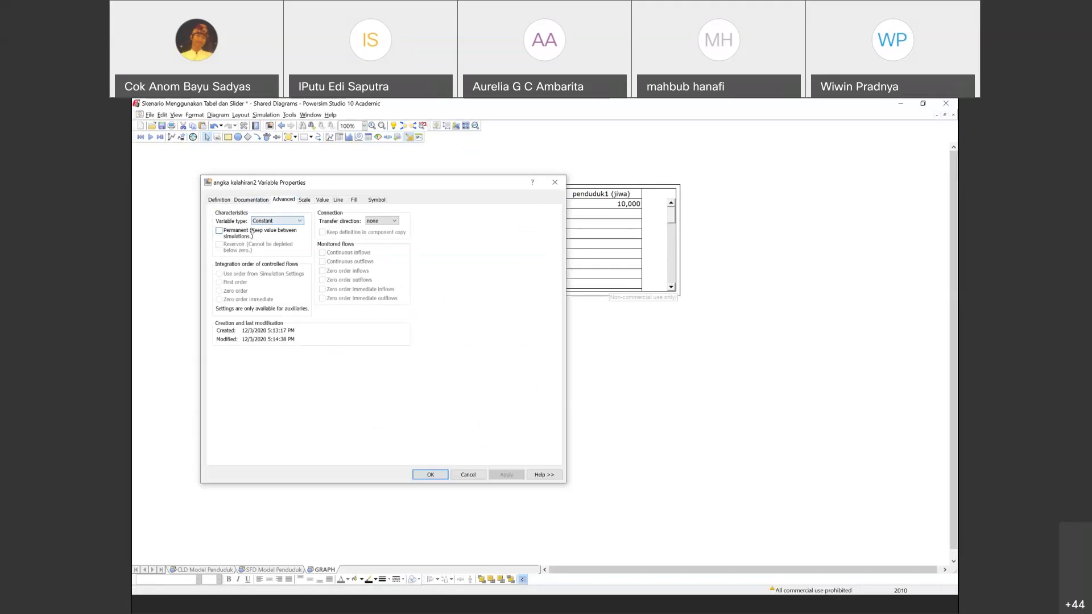
{"action": "left_click", "coordinate": [220, 231]}
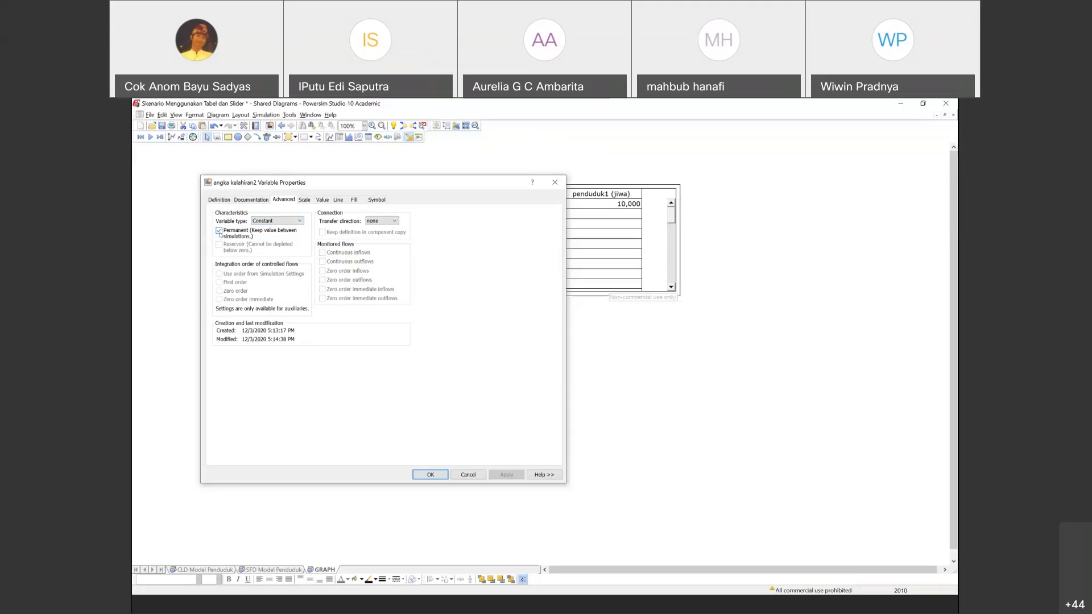
{"action": "left_click", "coordinate": [447, 475]}
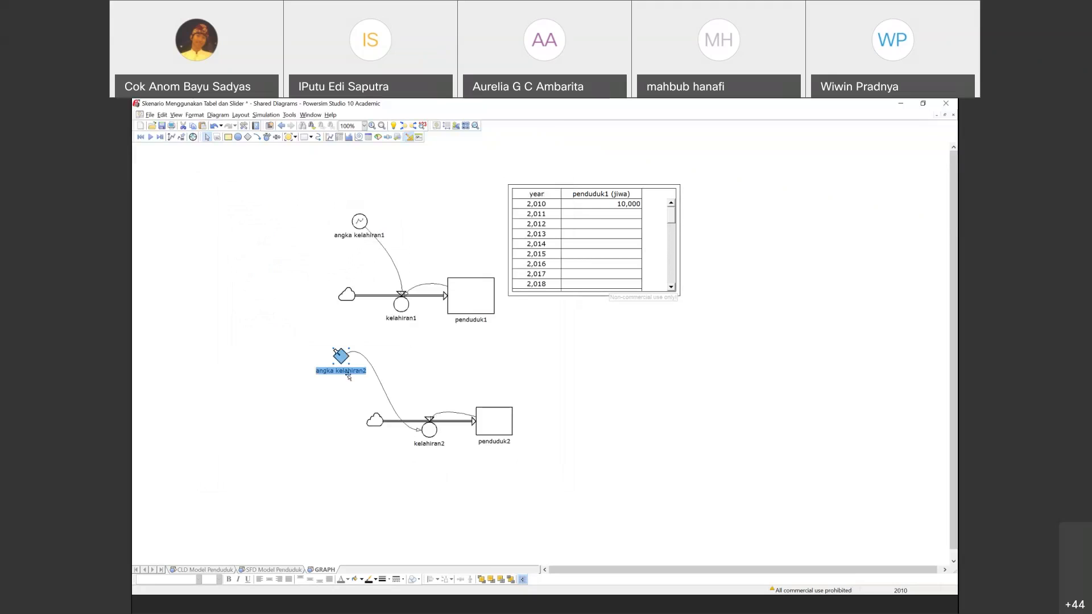
Turn off the Permanent option for angka kelahiran2 and change its variable type to Auxiliary.
{"action": "double_click", "coordinate": [341, 357]}
{"action": "left_click", "coordinate": [283, 199]}
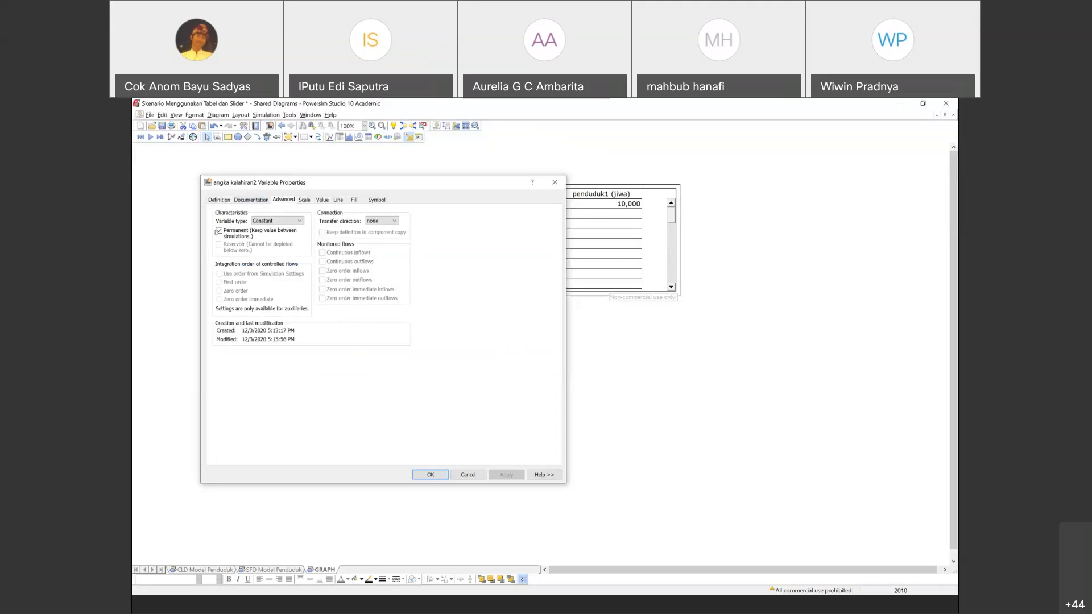
{"action": "left_click", "coordinate": [294, 221]}
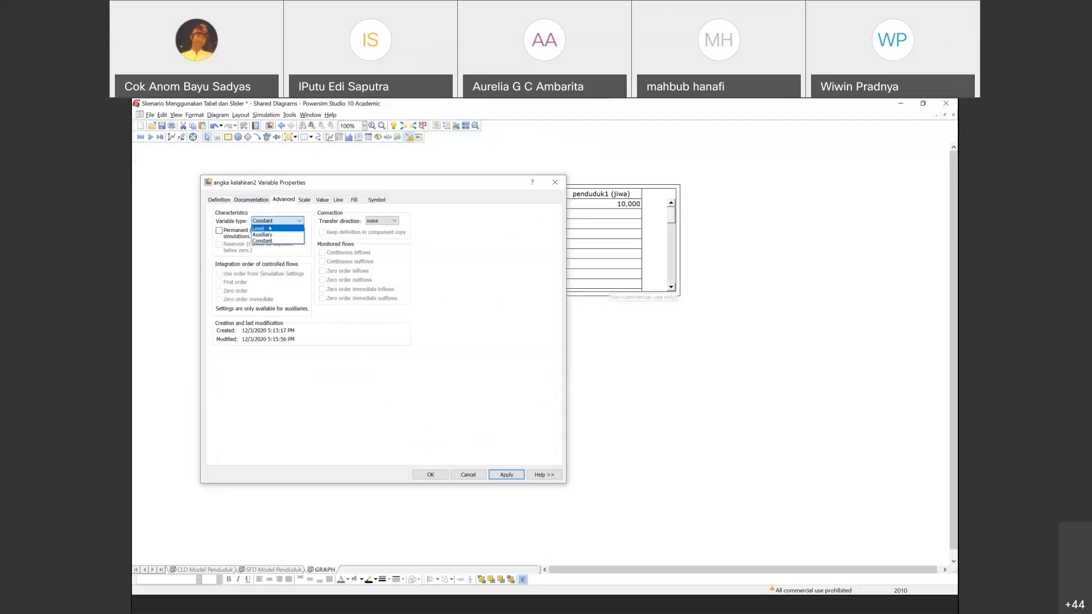
{"action": "left_click", "coordinate": [263, 235]}
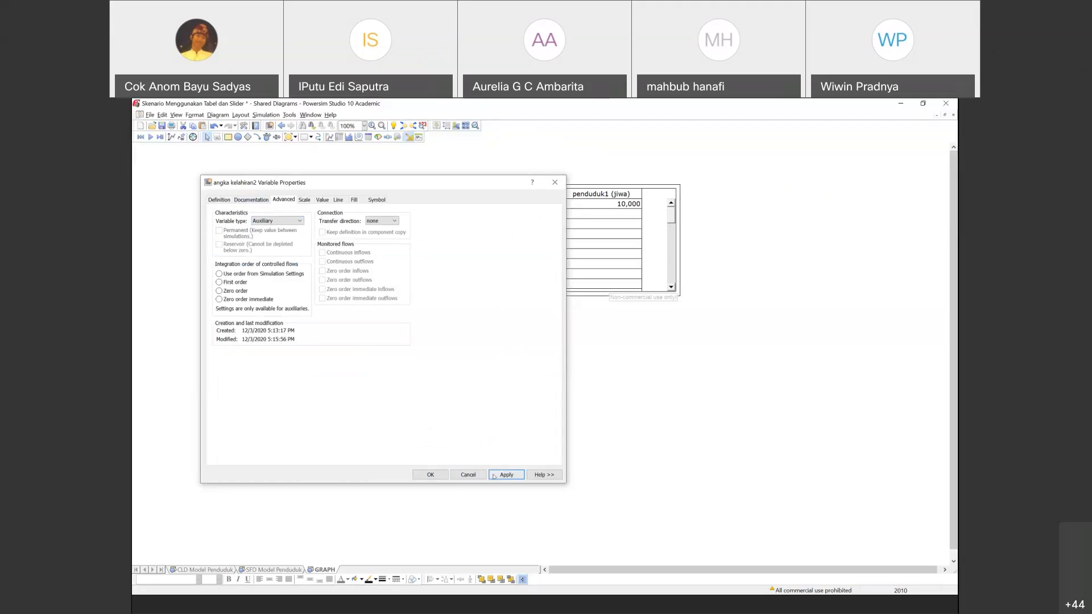
{"action": "left_click", "coordinate": [431, 475]}
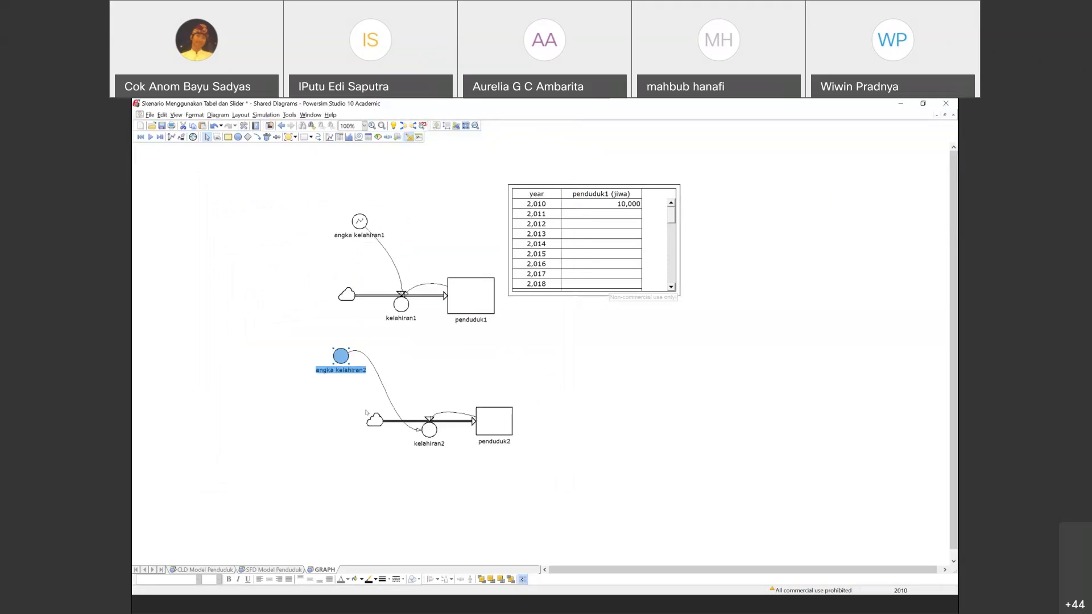
{"action": "left_click", "coordinate": [355, 361]}
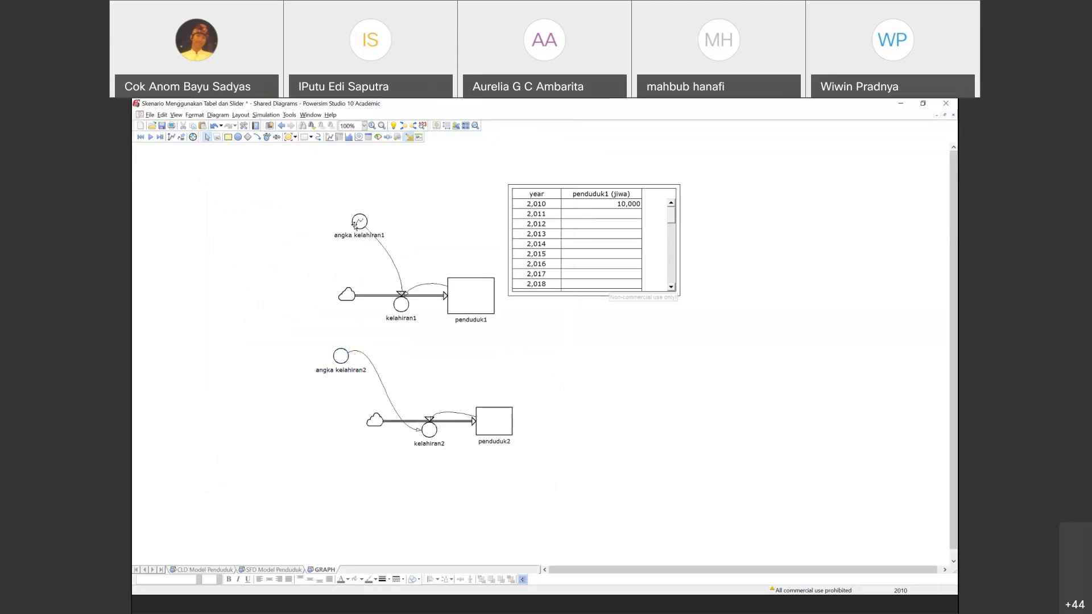
Clear the definition of angka kelahiran2 and choose the GRAPH function for it in the Function Wizard, with the help pane closed.
{"action": "double_click", "coordinate": [341, 356]}
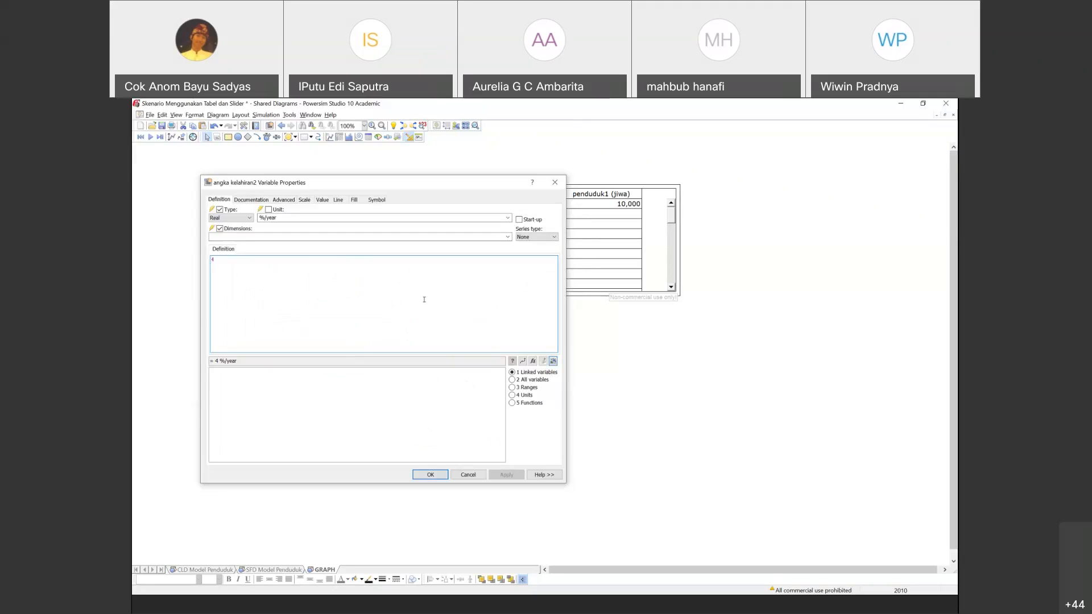
{"action": "key", "text": "BackSpace"}
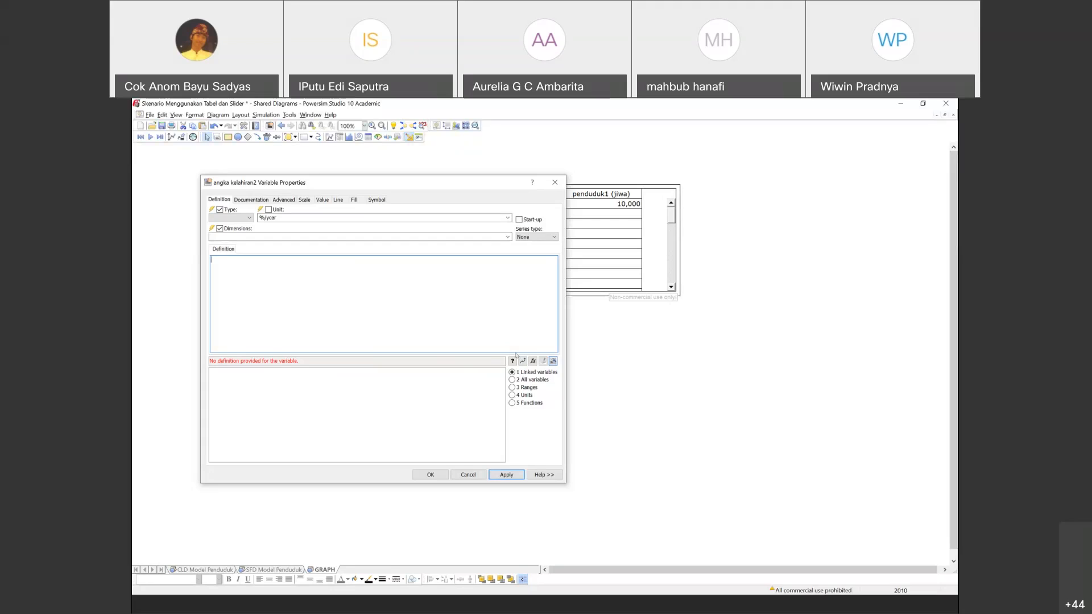
{"action": "left_click", "coordinate": [533, 362]}
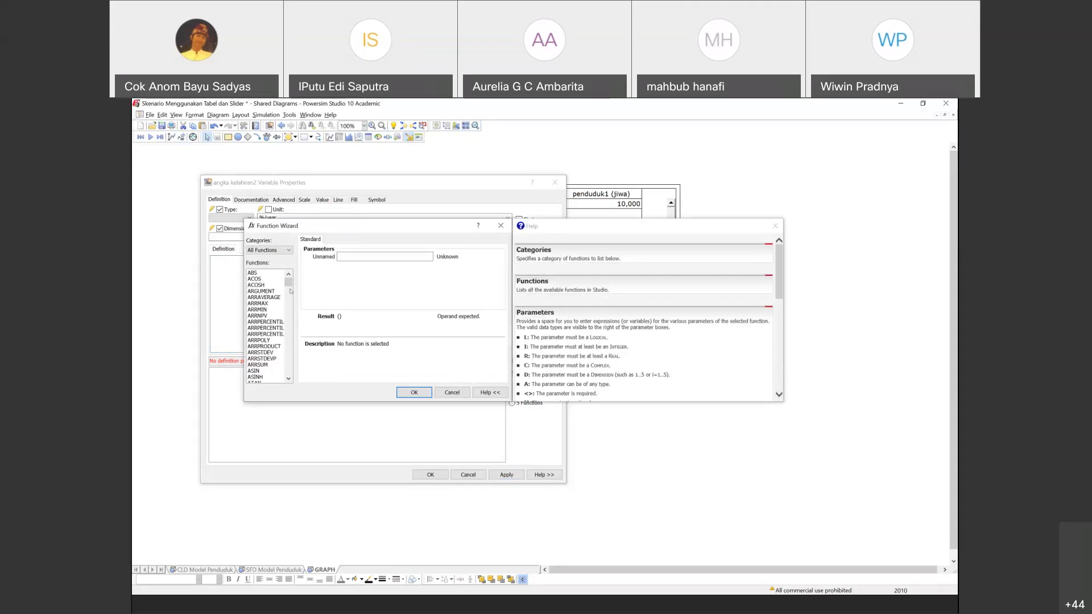
{"action": "left_click_drag", "start_coordinate": [290, 287], "coordinate": [290, 313]}
{"action": "left_click", "coordinate": [259, 328]}
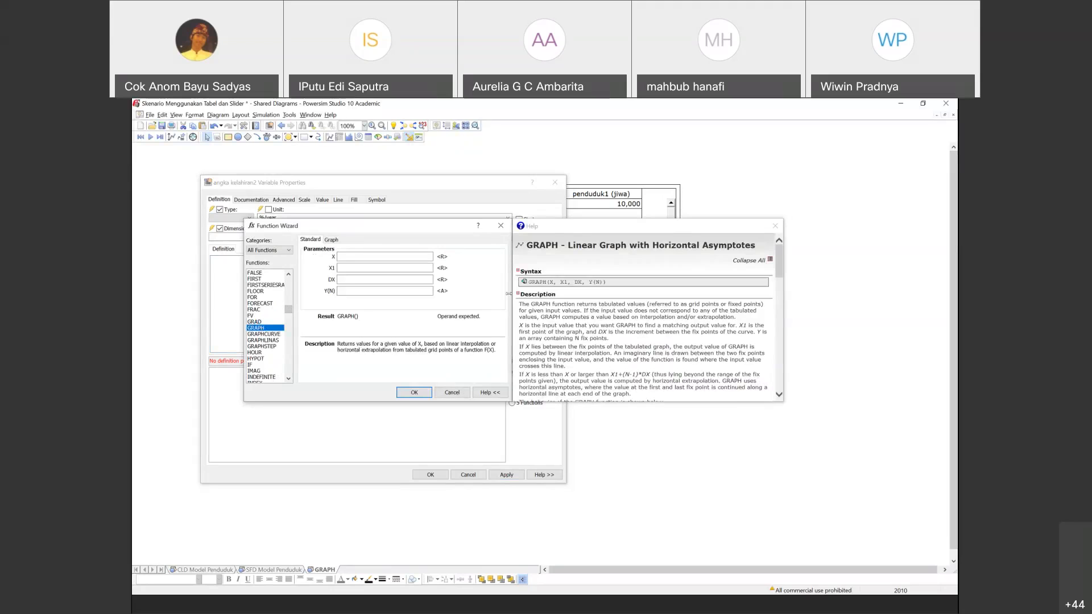
{"action": "left_click", "coordinate": [775, 227]}
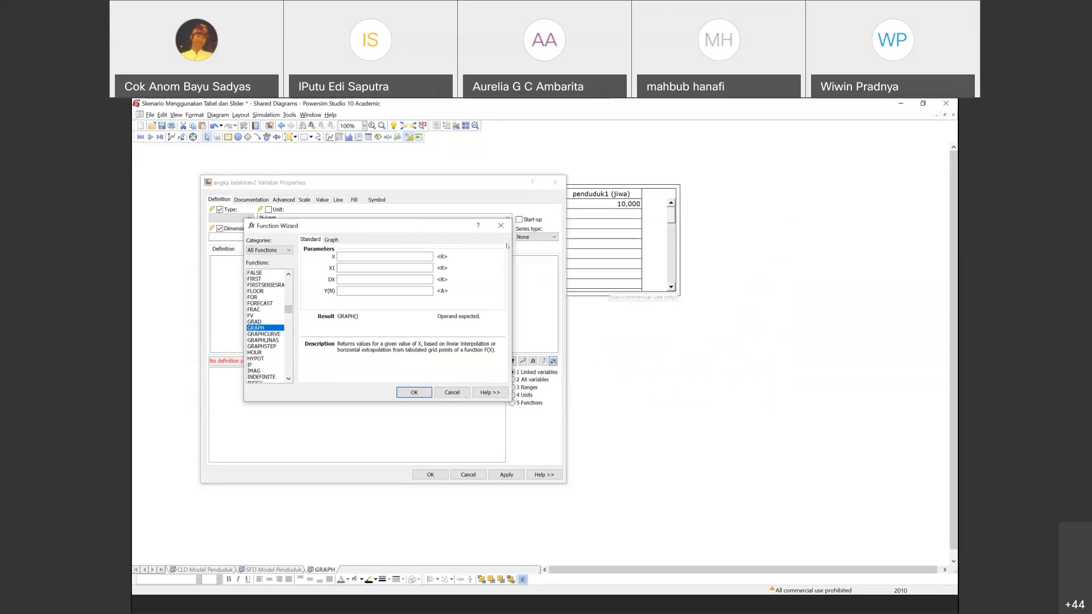
Read the Function Wizard help on the parameters, result and description sections, and close it.
{"action": "left_click", "coordinate": [477, 394]}
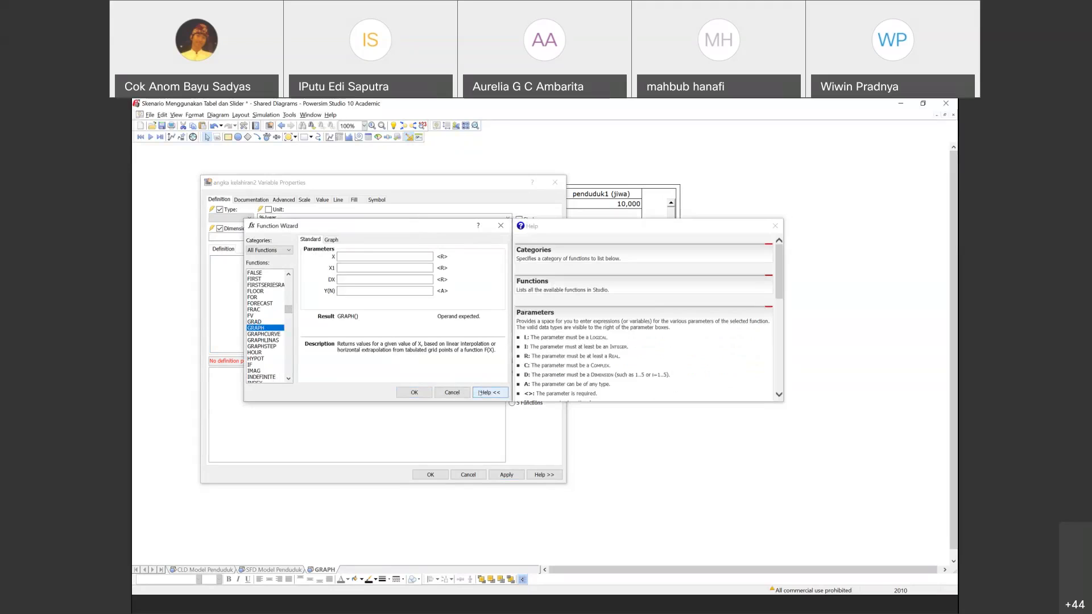
{"action": "left_click", "coordinate": [777, 312]}
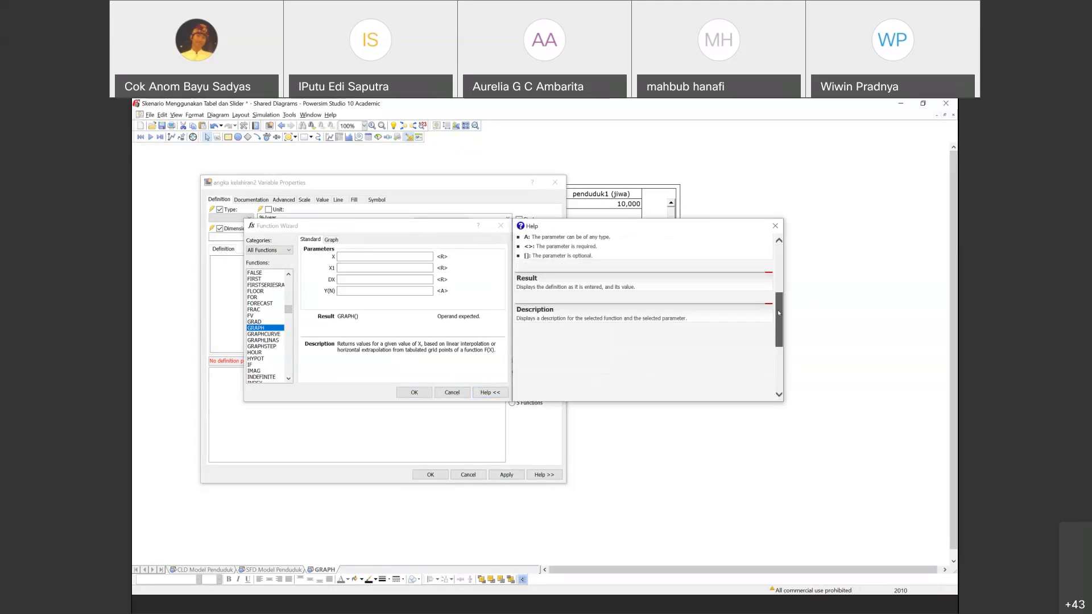
{"action": "left_click_drag", "start_coordinate": [779, 313], "coordinate": [775, 259]}
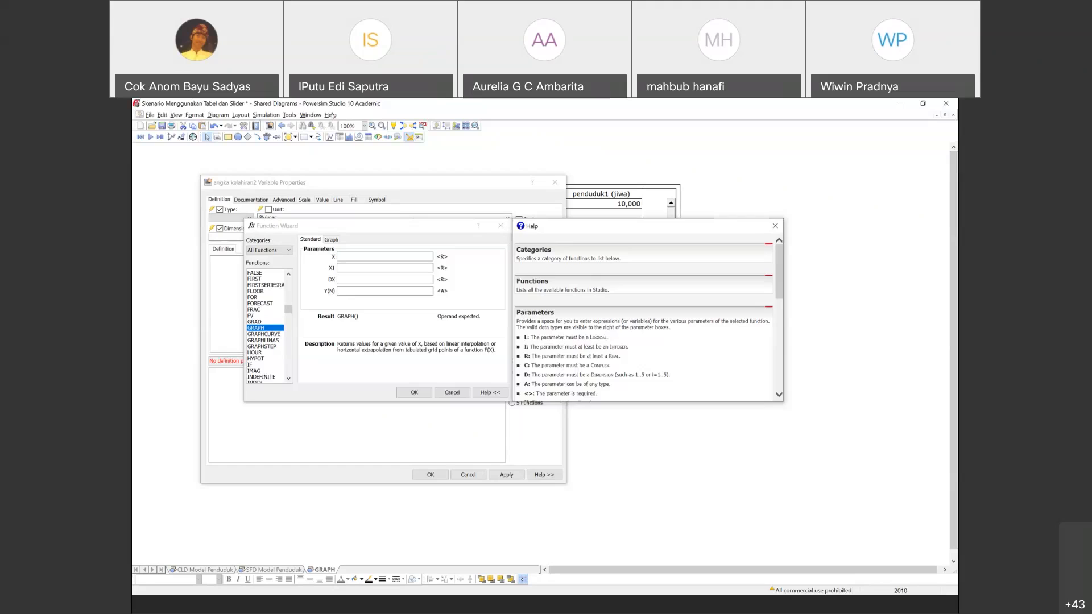
{"action": "left_click", "coordinate": [775, 226]}
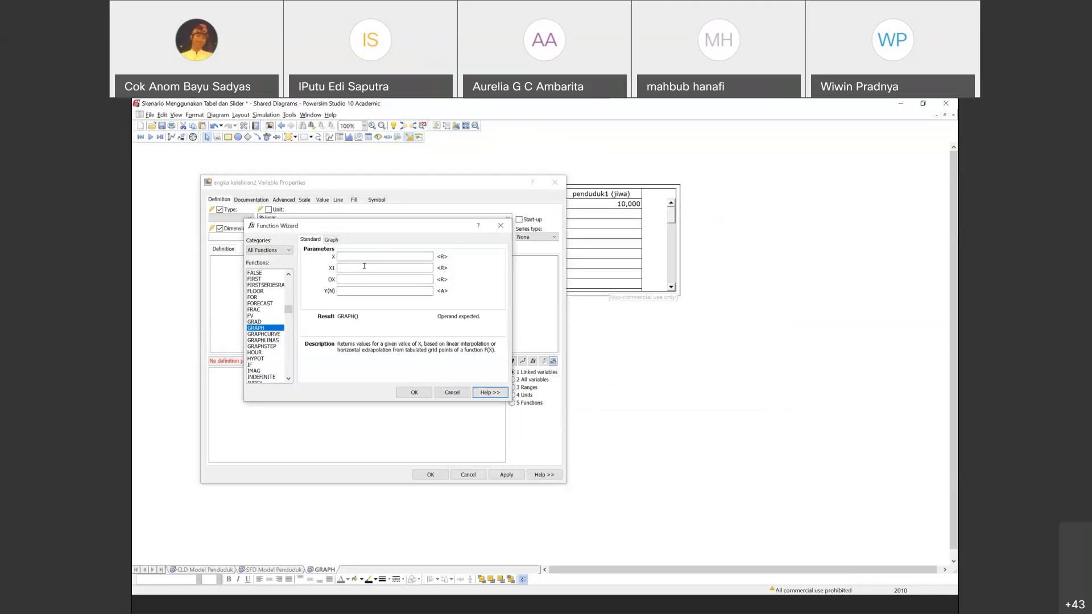
Show the graph settings of the GRAPH function and enlarge and reposition the Function Wizard window.
{"action": "left_click", "coordinate": [332, 241]}
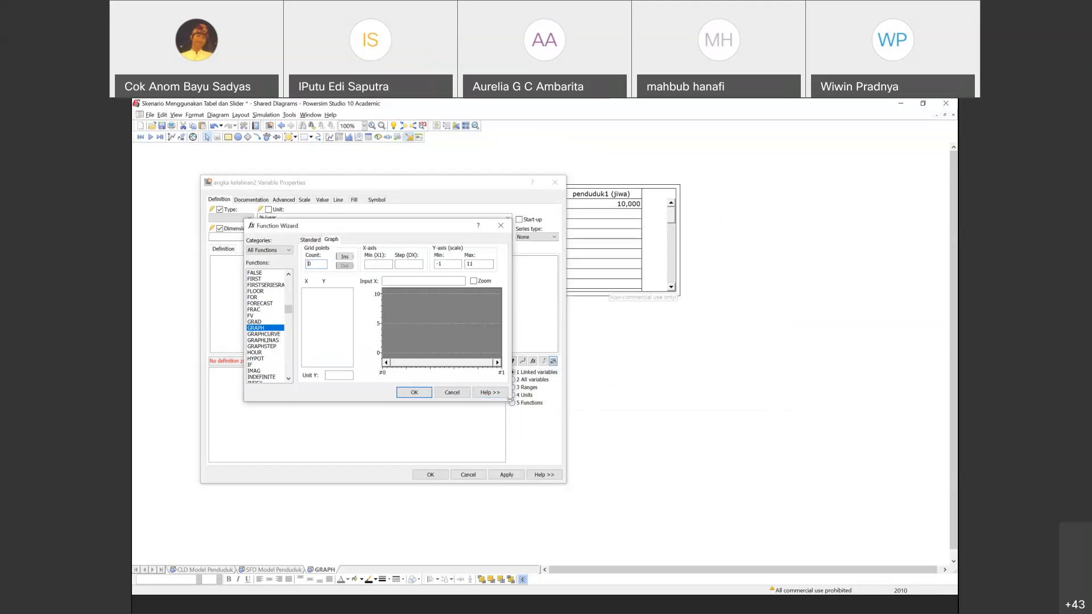
{"action": "left_click_drag", "start_coordinate": [512, 402], "coordinate": [576, 453]}
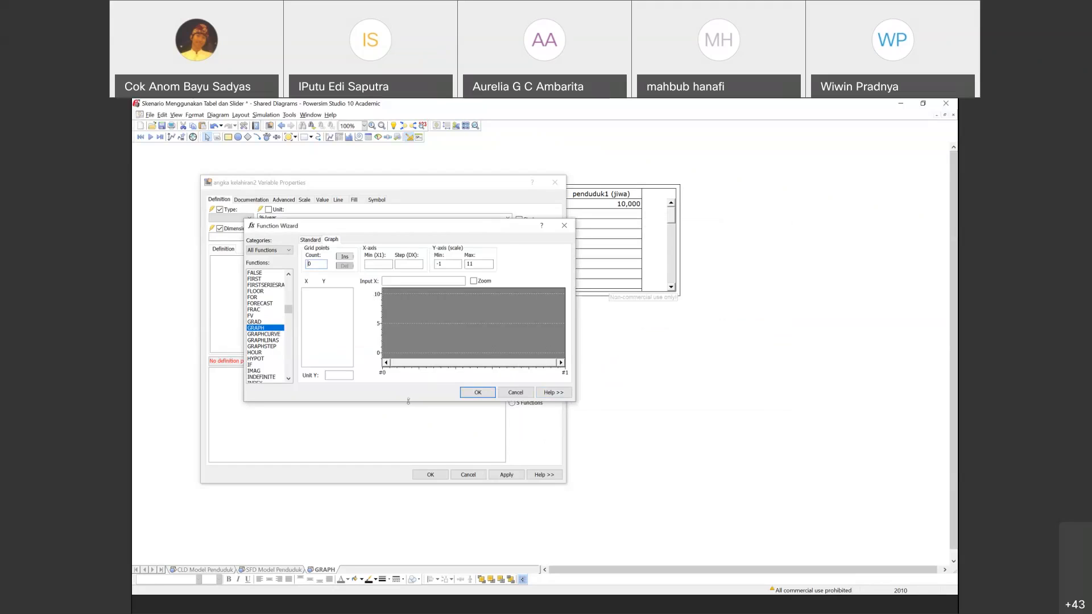
{"action": "left_click_drag", "start_coordinate": [430, 523], "coordinate": [434, 525]}
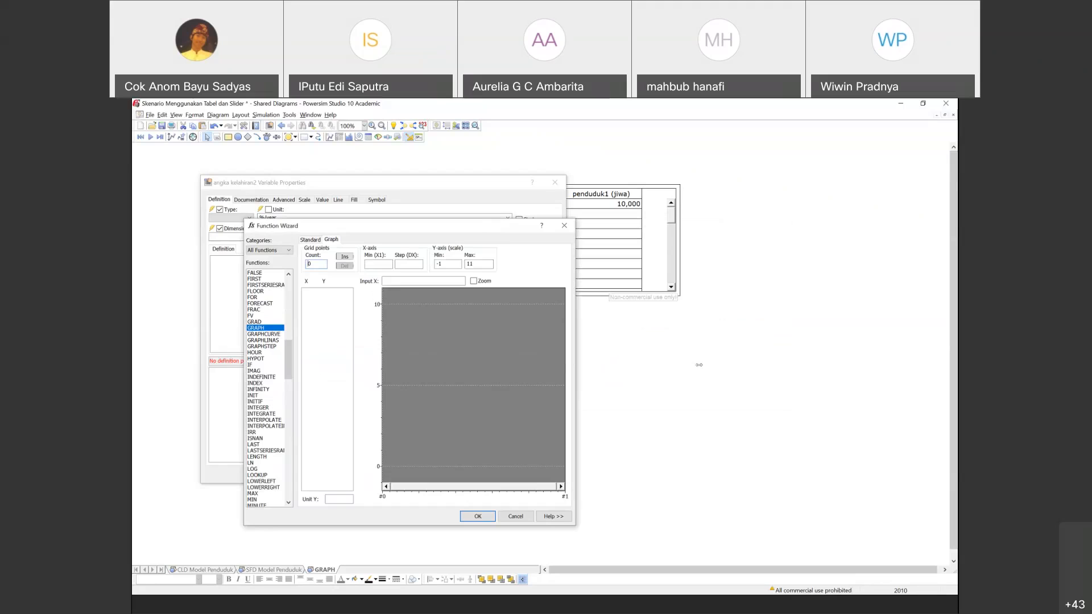
{"action": "left_click_drag", "start_coordinate": [754, 363], "coordinate": [754, 363]}
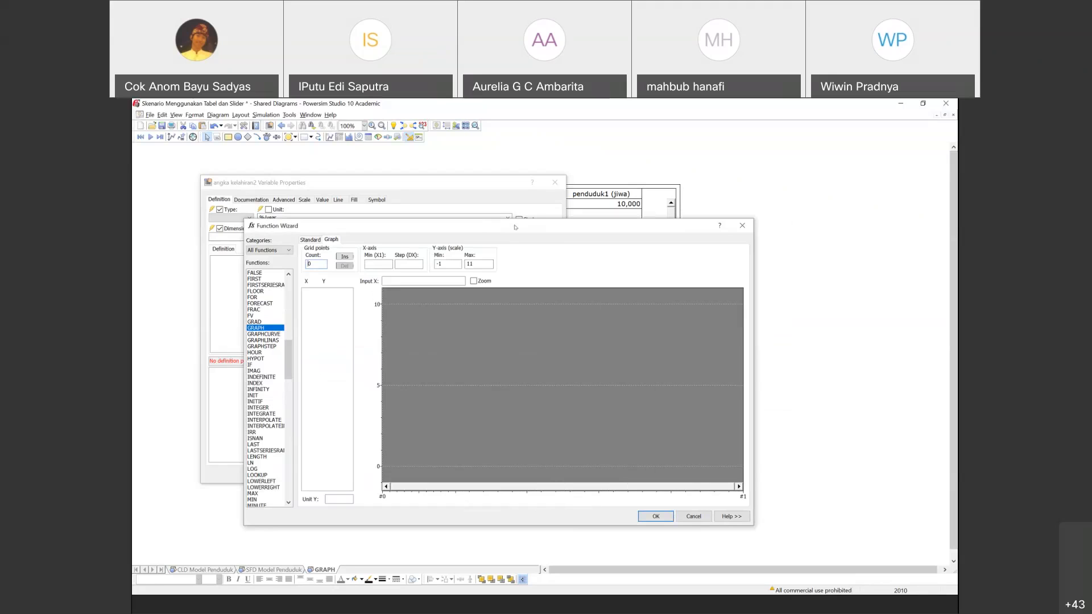
{"action": "left_click_drag", "start_coordinate": [513, 228], "coordinate": [567, 184]}
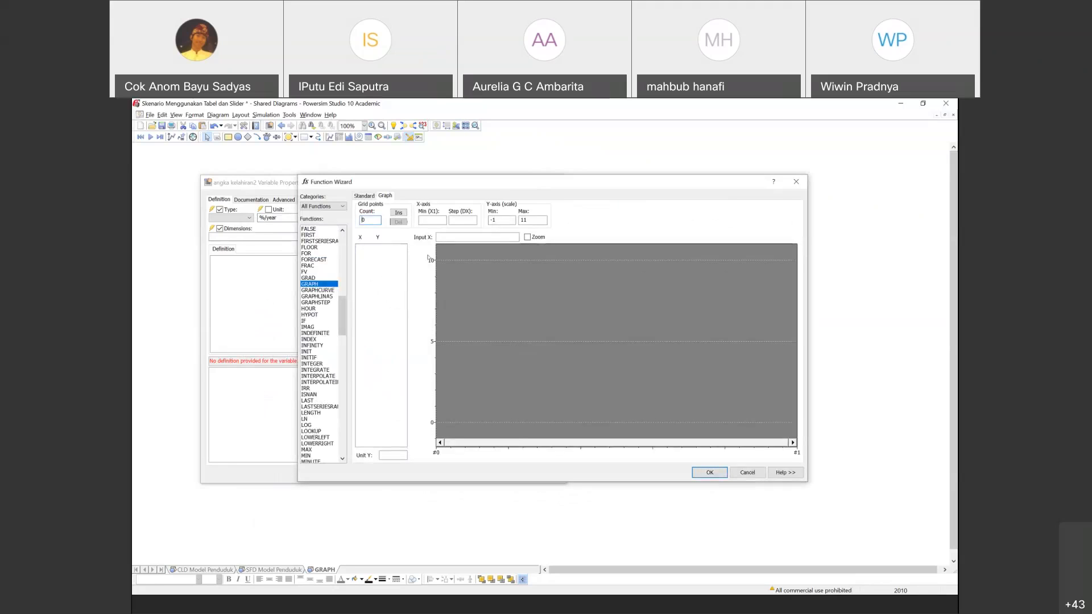
{"action": "left_click", "coordinate": [506, 221]}
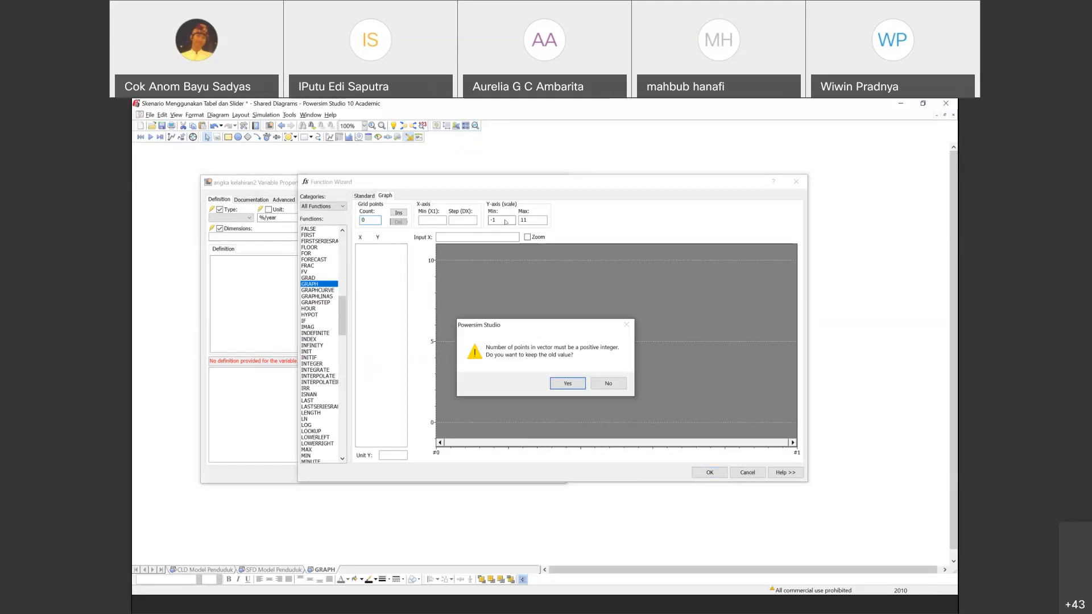
{"action": "left_click", "coordinate": [600, 383]}
{"action": "left_click", "coordinate": [509, 221]}
{"action": "left_click", "coordinate": [608, 383]}
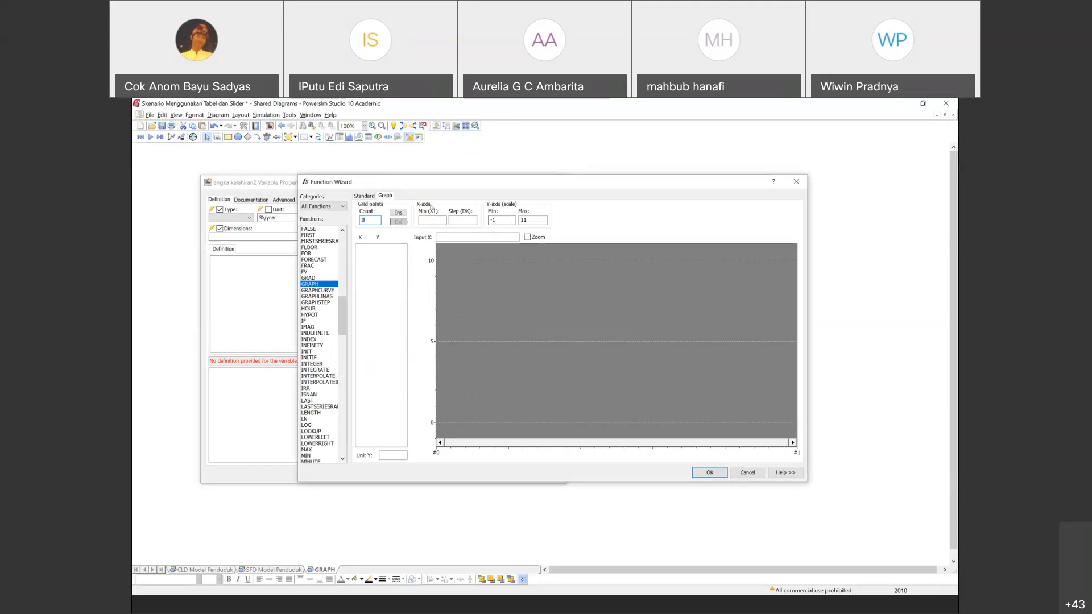
Give the graph 4 grid points and set its X-axis to a minimum of 2010 with a step of 1.
{"action": "left_click_drag", "start_coordinate": [416, 182], "coordinate": [470, 292]}
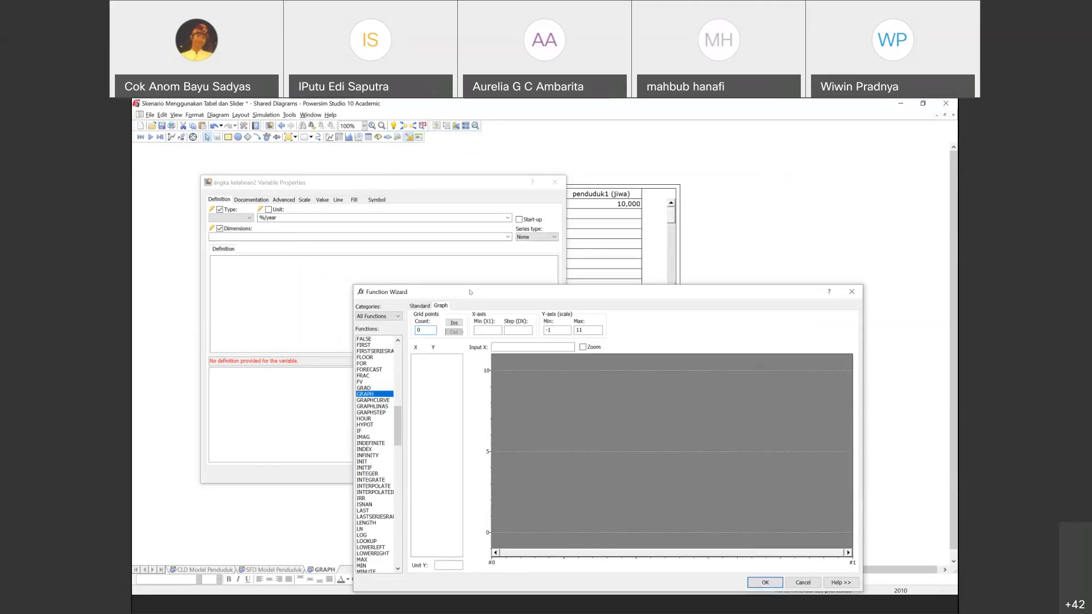
{"action": "key", "text": "BackSpace"}
{"action": "left_click_drag", "start_coordinate": [398, 292], "coordinate": [364, 258]}
{"action": "left_click", "coordinate": [442, 294]}
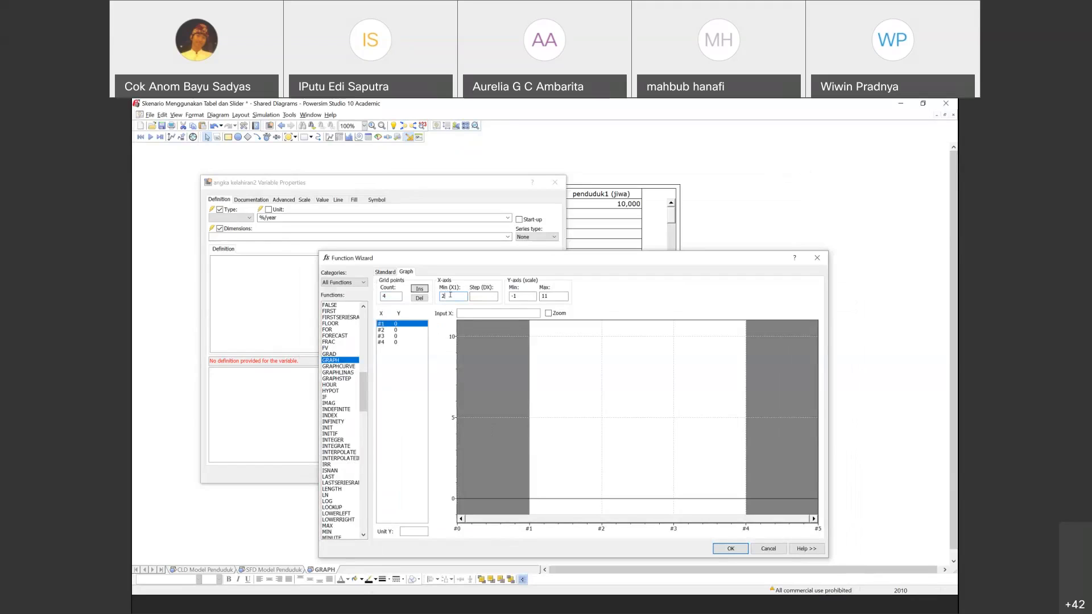
{"action": "type", "text": "010"}
{"action": "left_click", "coordinate": [474, 292]}
{"action": "type", "text": "1"}
Scale the graph's Y-axis from a minimum of 3.5 to a maximum of 4.5.
{"action": "key", "text": "BackSpace"}
{"action": "key", "text": "BackSpace"}
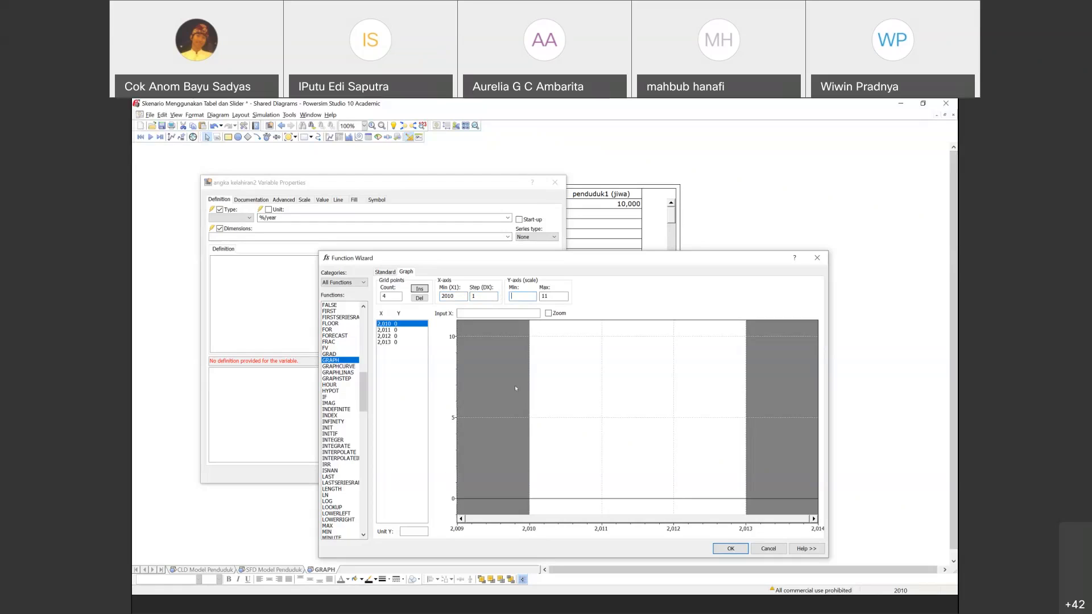
{"action": "type", "text": "3.5"}
{"action": "left_click", "coordinate": [562, 295]}
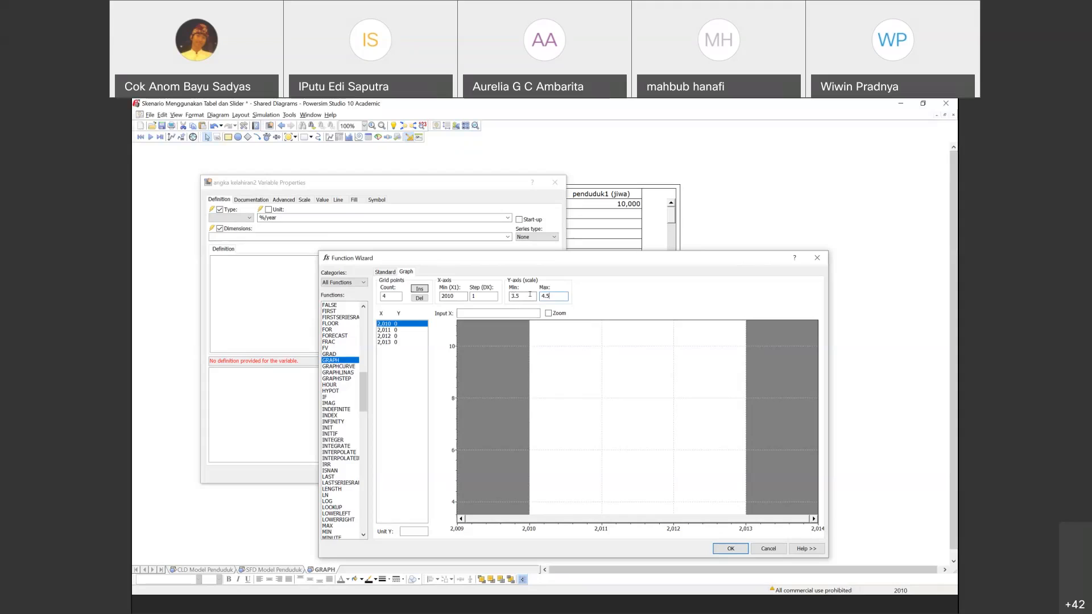
Enter Y values 3.5, 4, 4.5 and 3.9 for 2010 to 2013, set the Y unit to %/year and accept the graph.
{"action": "left_click", "coordinate": [397, 325]}
{"action": "left_click", "coordinate": [397, 324]}
{"action": "key", "text": "Return"}
{"action": "left_click", "coordinate": [396, 331]}
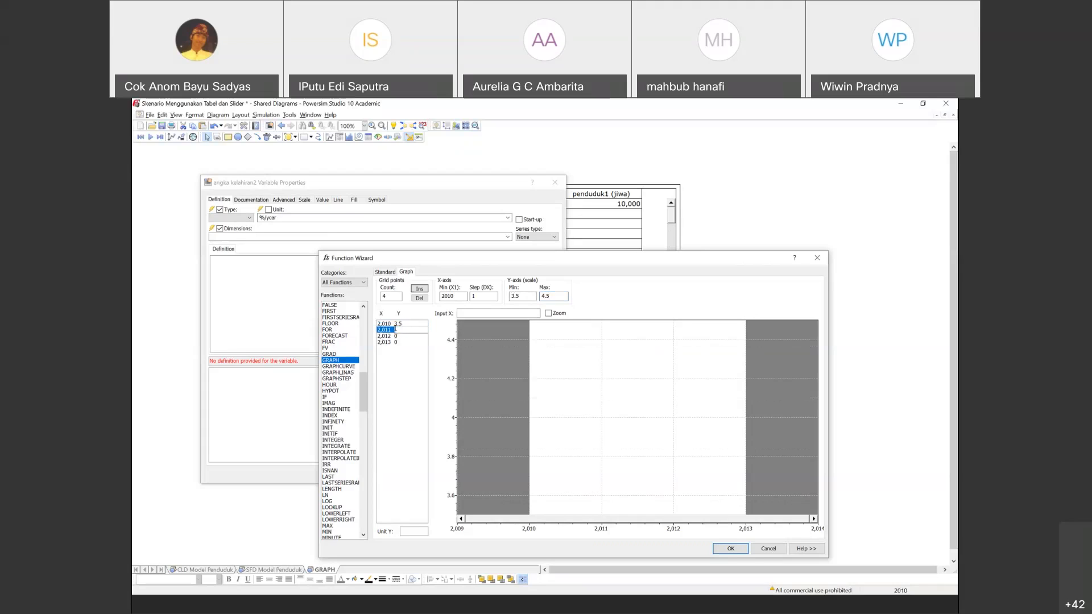
{"action": "key", "text": "Return"}
{"action": "left_click", "coordinate": [396, 336]}
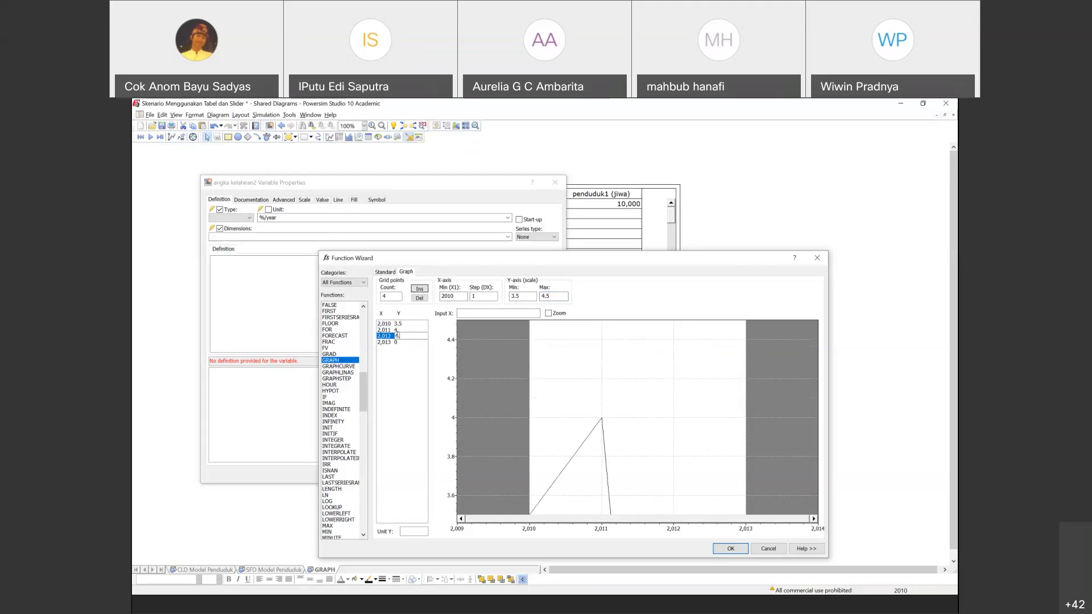
{"action": "type", "text": "4.5"}
{"action": "left_click", "coordinate": [401, 340]}
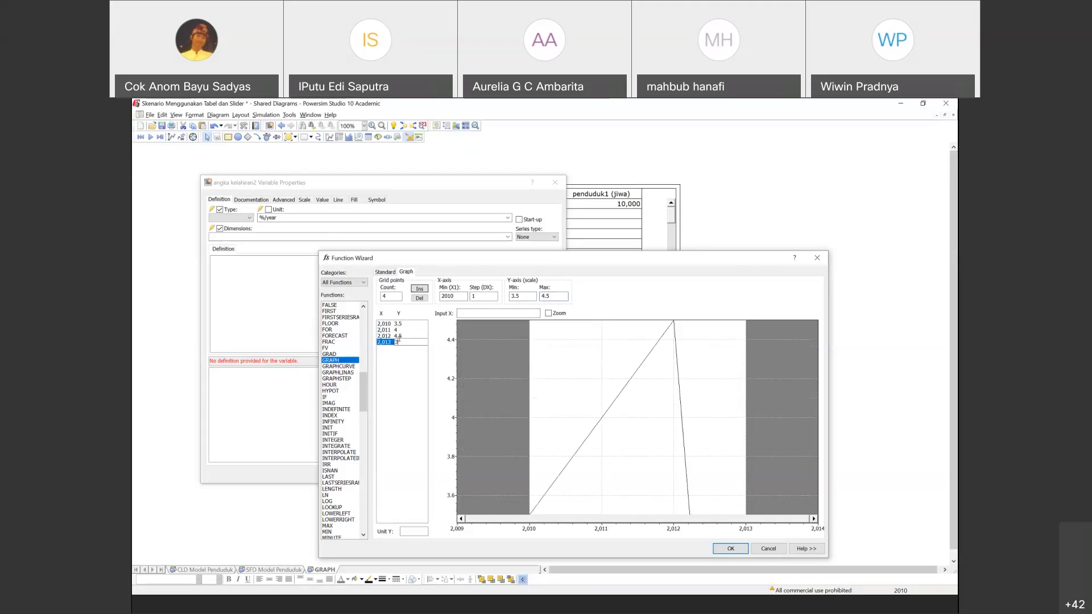
{"action": "type", "text": "3.9"}
{"action": "key", "text": "Return"}
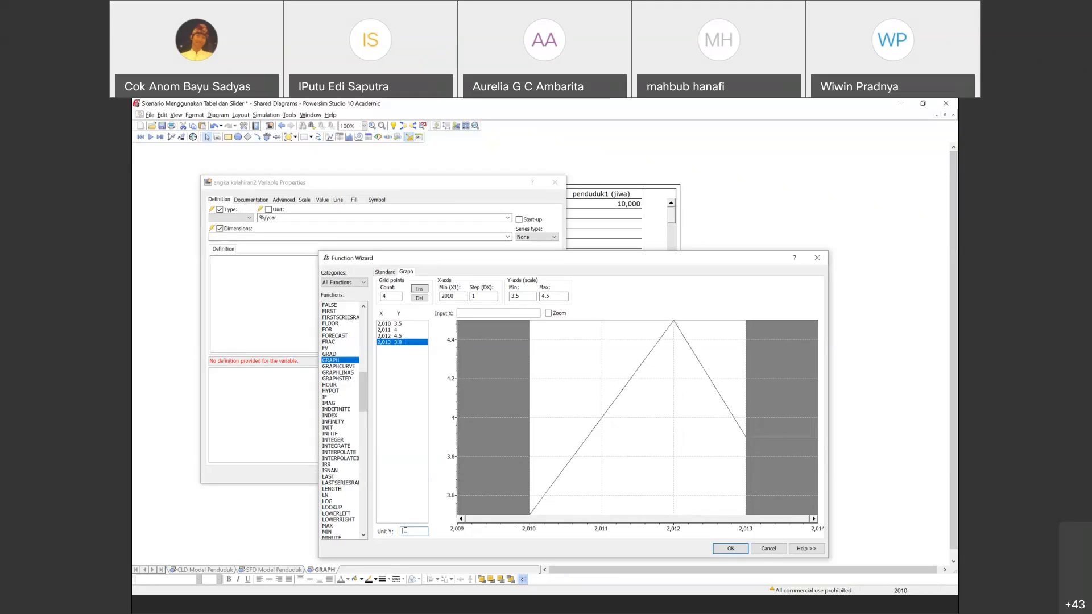
{"action": "type", "text": "%/year"}
{"action": "left_click", "coordinate": [733, 549]}
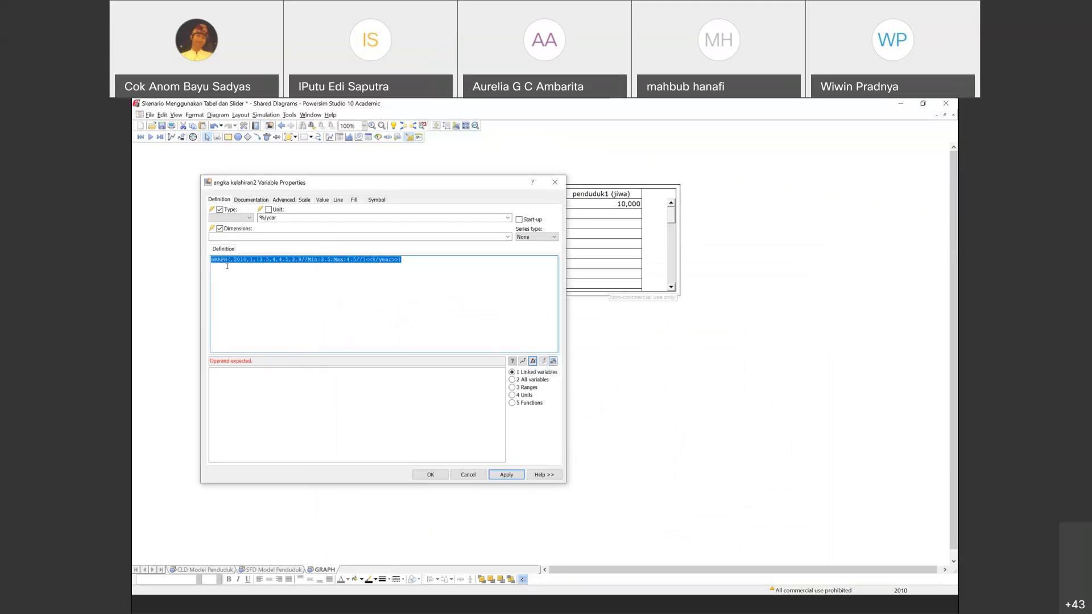
Check the unit part of the generated GRAPH definition and try to apply it without an X parameter.
{"action": "left_click", "coordinate": [330, 265]}
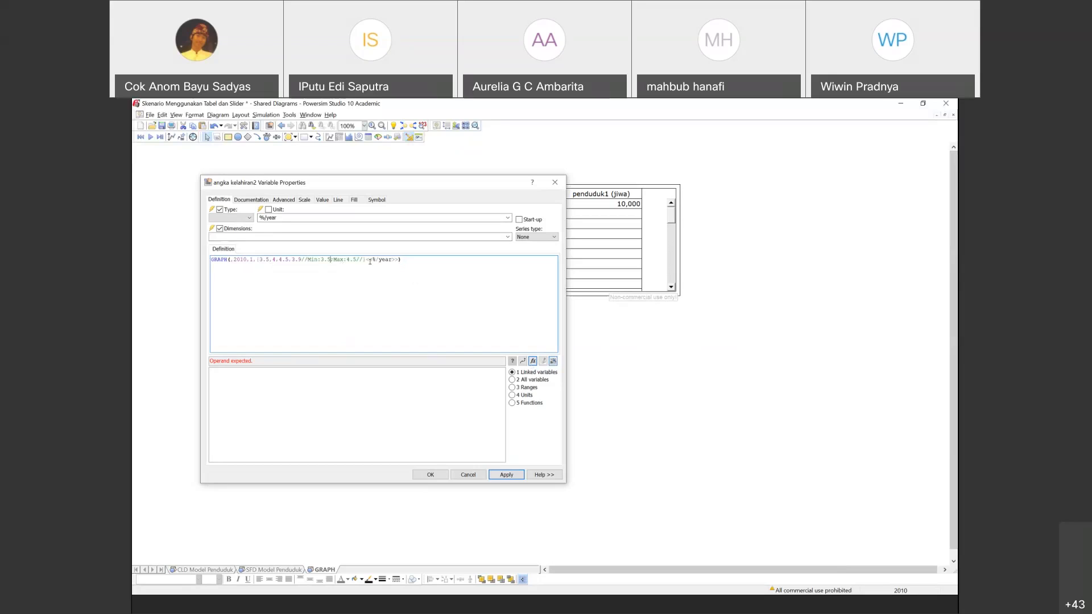
{"action": "left_click_drag", "start_coordinate": [366, 259], "coordinate": [373, 260]}
{"action": "left_click_drag", "start_coordinate": [391, 258], "coordinate": [370, 259]}
{"action": "left_click", "coordinate": [403, 259]}
{"action": "type", "text": ">"}
{"action": "left_click", "coordinate": [502, 475]}
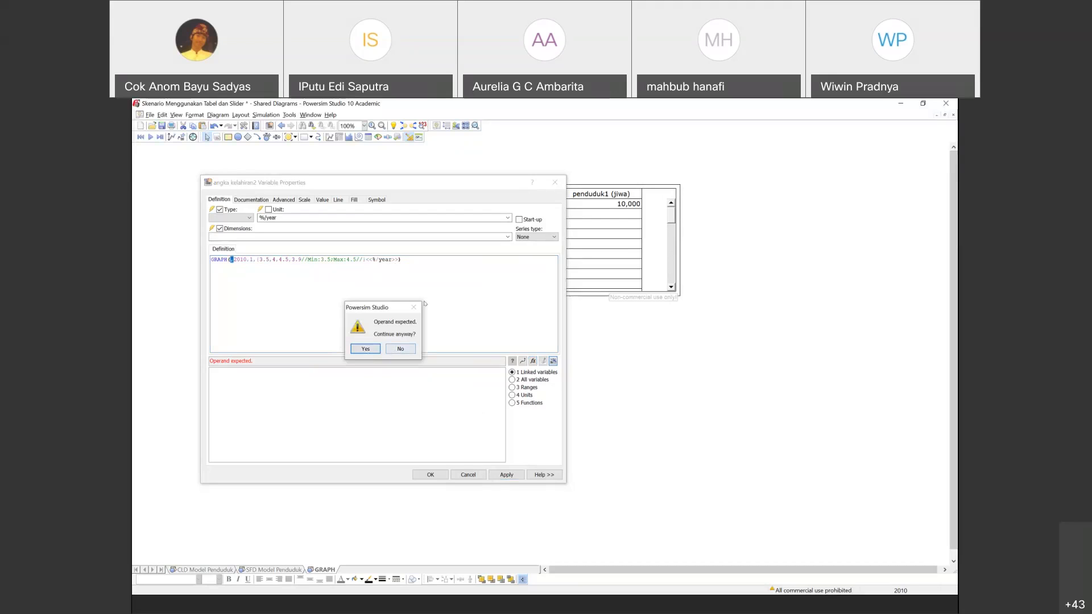
{"action": "left_click", "coordinate": [405, 353]}
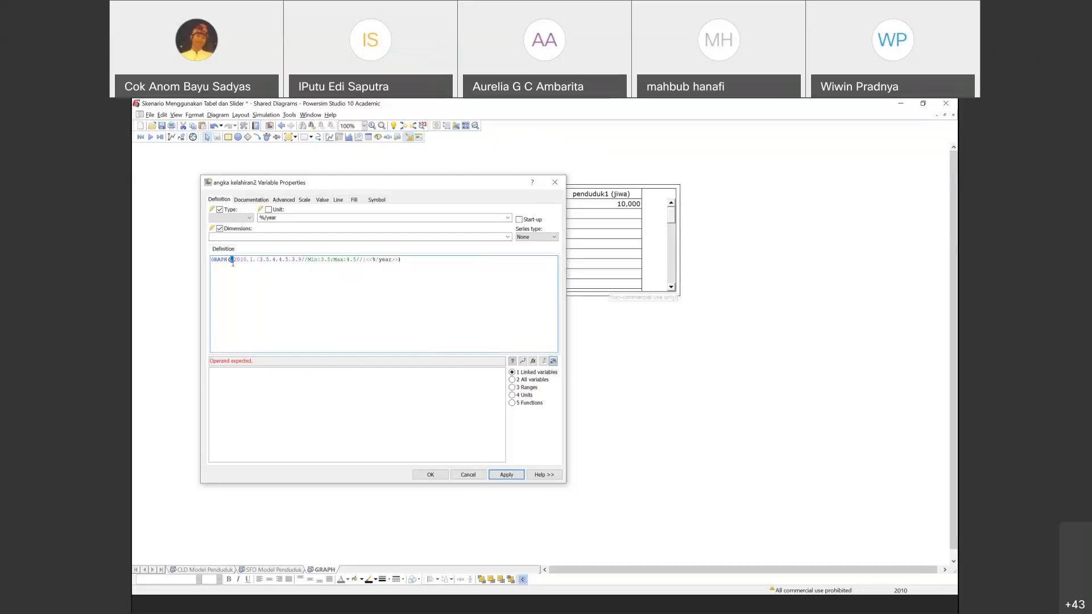
Insert TIME as the first parameter of the GRAPH definition, apply it and close the properties of angka kelahiran2.
{"action": "left_click", "coordinate": [232, 260]}
{"action": "type", "text": "TIME,"}
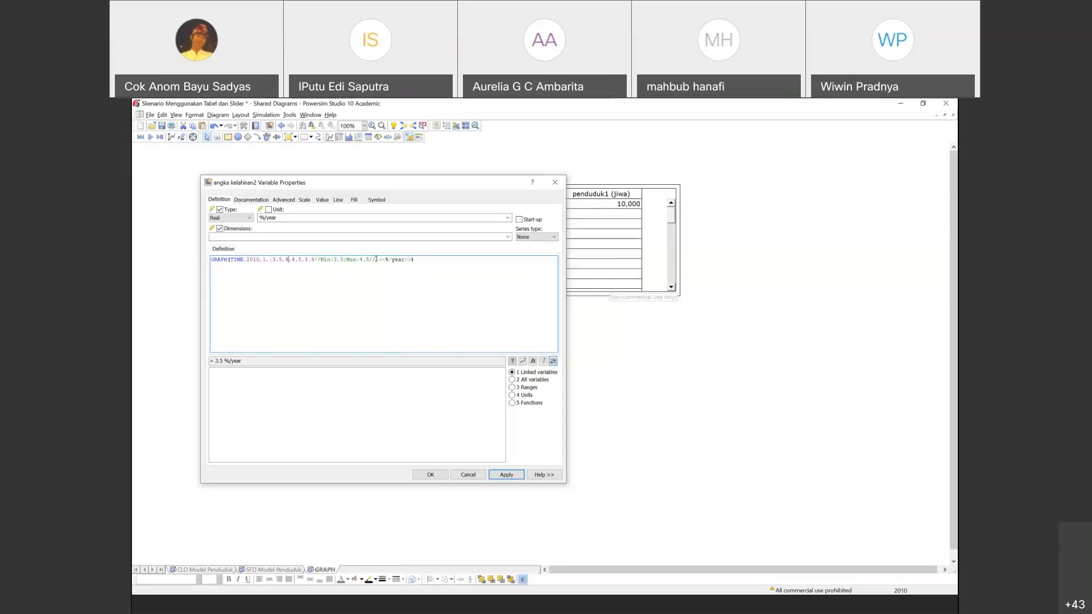
{"action": "left_click_drag", "start_coordinate": [379, 260], "coordinate": [410, 259]}
{"action": "left_click", "coordinate": [385, 343]}
{"action": "left_click", "coordinate": [501, 477]}
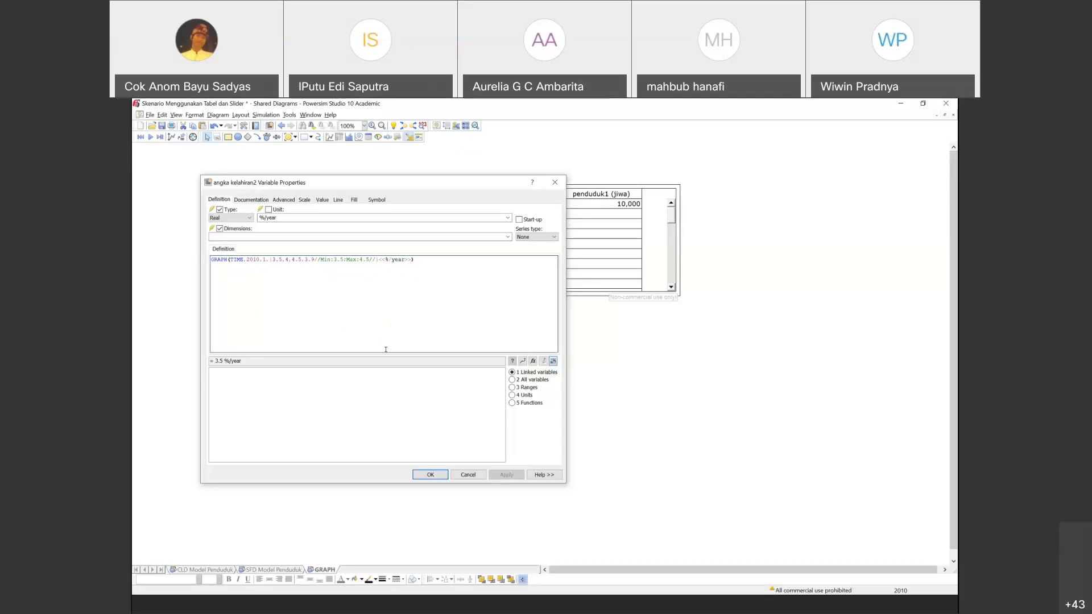
{"action": "left_click", "coordinate": [427, 473]}
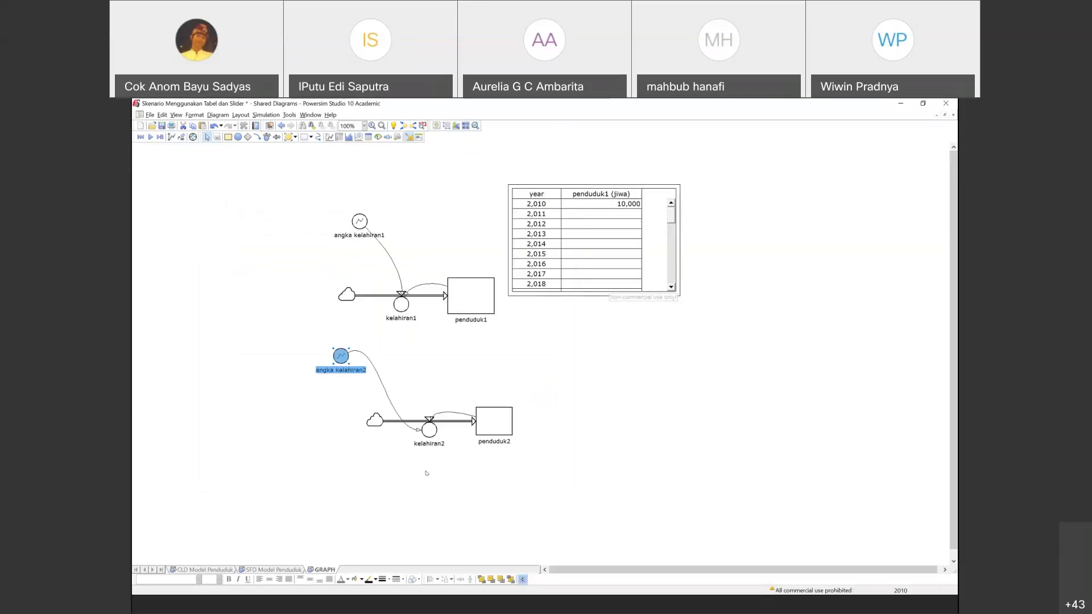
Run the simulation and bring the penduduk1 table back to its first years.
{"action": "left_click", "coordinate": [353, 425]}
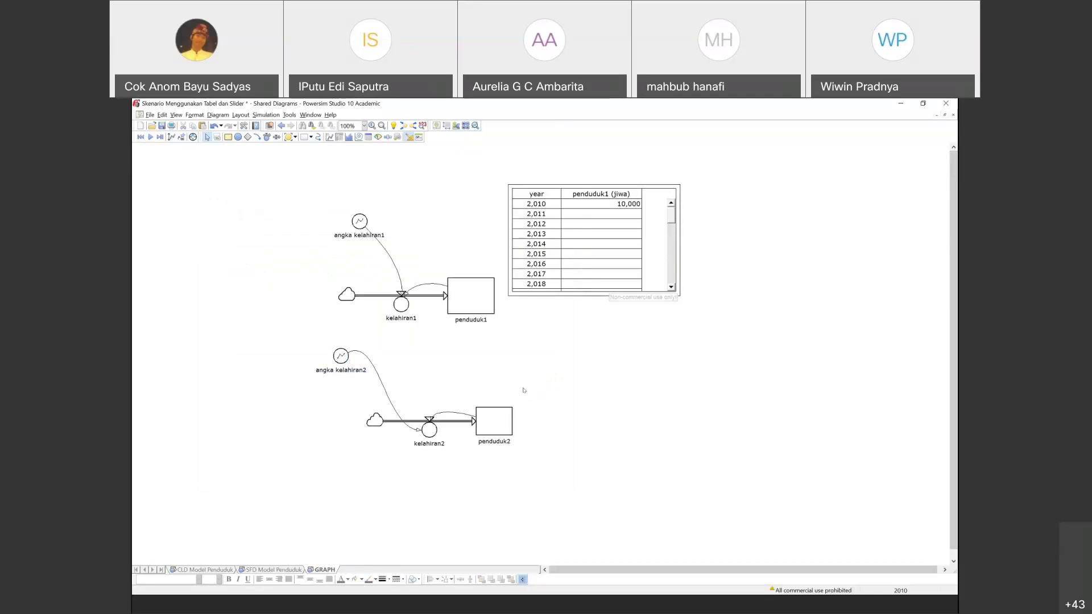
{"action": "left_click", "coordinate": [151, 137]}
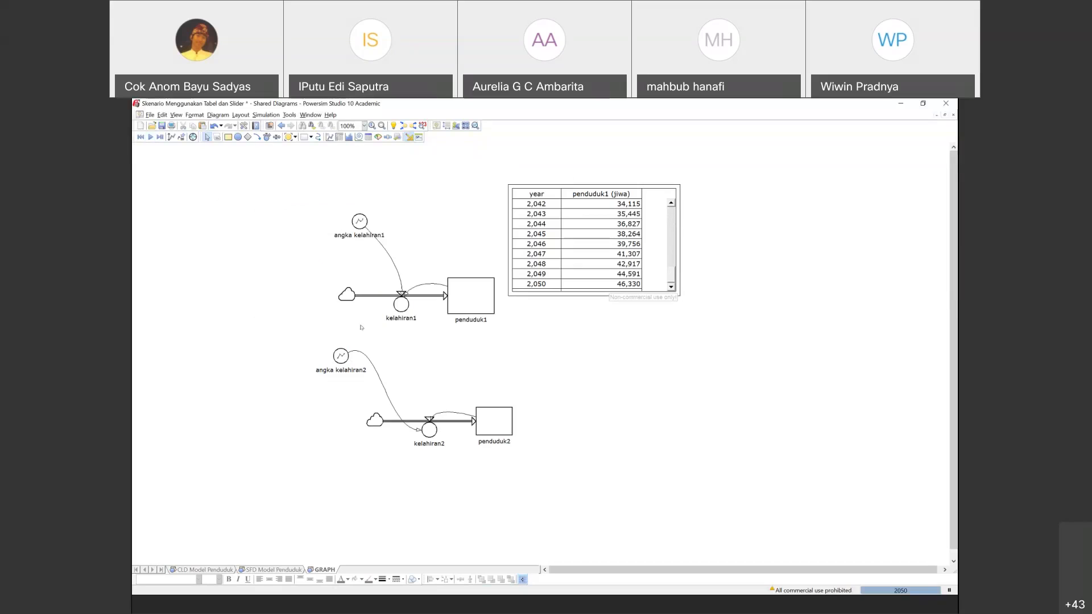
{"action": "left_click_drag", "start_coordinate": [672, 277], "coordinate": [668, 194]}
Examine the yearly penduduk1 values in the table, from 2010 to 2014 and at the end of the simulation.
{"action": "left_click", "coordinate": [600, 211]}
{"action": "left_click", "coordinate": [599, 221]}
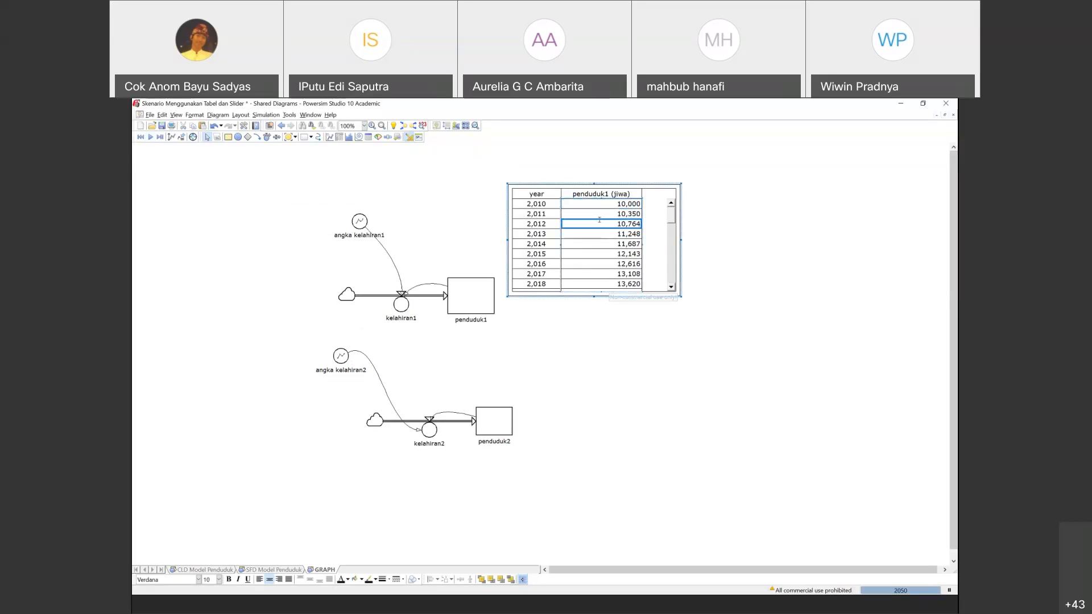
{"action": "left_click", "coordinate": [597, 235]}
{"action": "left_click", "coordinate": [597, 243]}
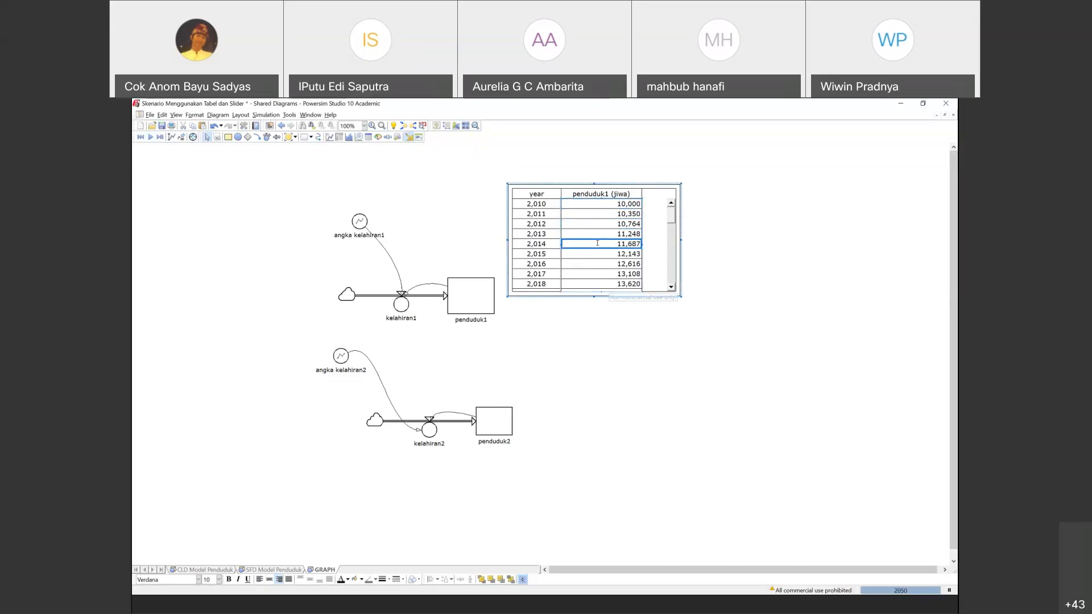
{"action": "left_click", "coordinate": [598, 204]}
{"action": "left_click", "coordinate": [598, 213]}
{"action": "left_click", "coordinate": [597, 221]}
{"action": "left_click", "coordinate": [597, 233]}
{"action": "left_click", "coordinate": [596, 244]}
{"action": "left_click", "coordinate": [340, 356]}
{"action": "left_click_drag", "start_coordinate": [671, 223], "coordinate": [672, 284]}
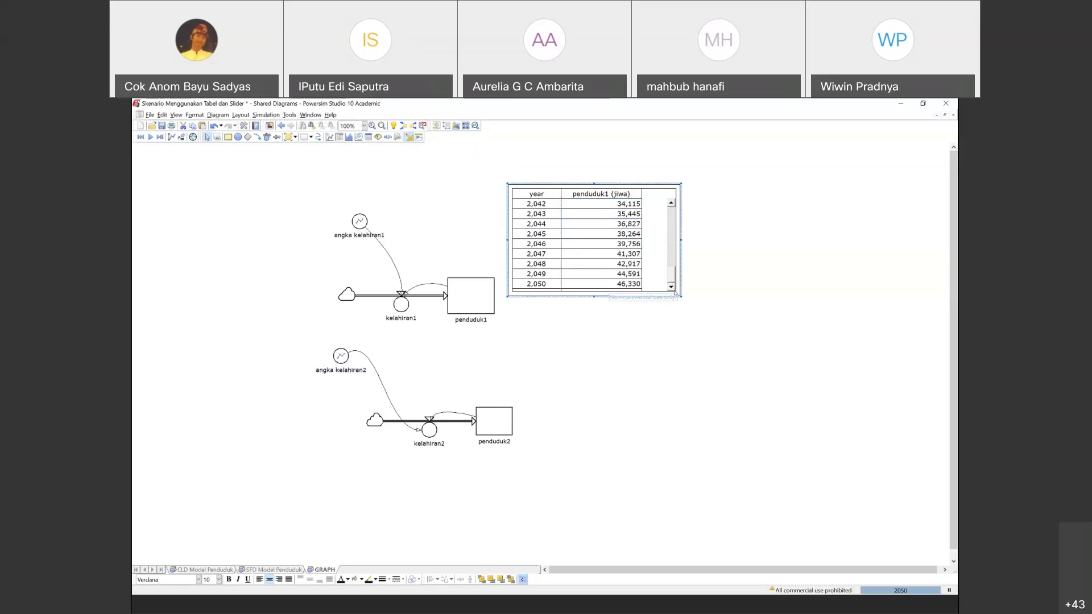
{"action": "left_click_drag", "start_coordinate": [671, 281], "coordinate": [671, 229]}
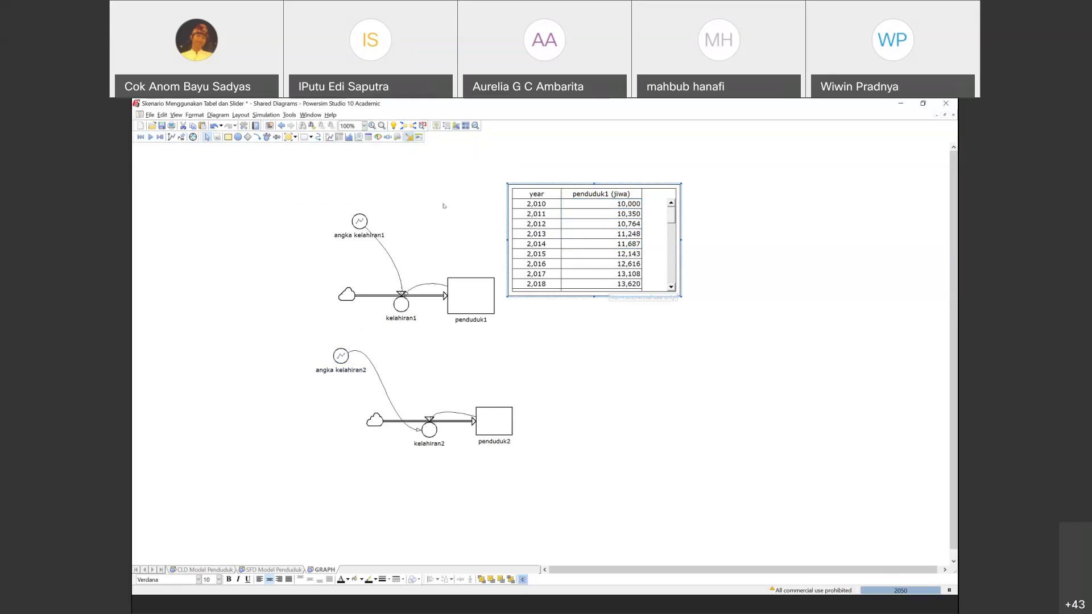
Change the variable type of angka kelahiran2 from auxiliary to Constant.
{"action": "left_click", "coordinate": [341, 356]}
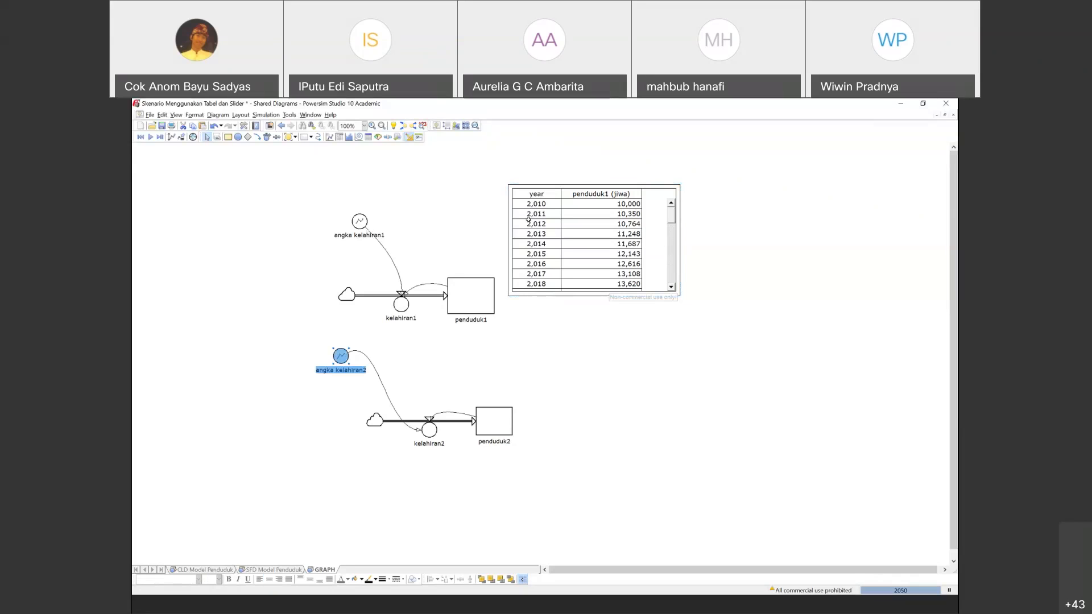
{"action": "double_click", "coordinate": [340, 356]}
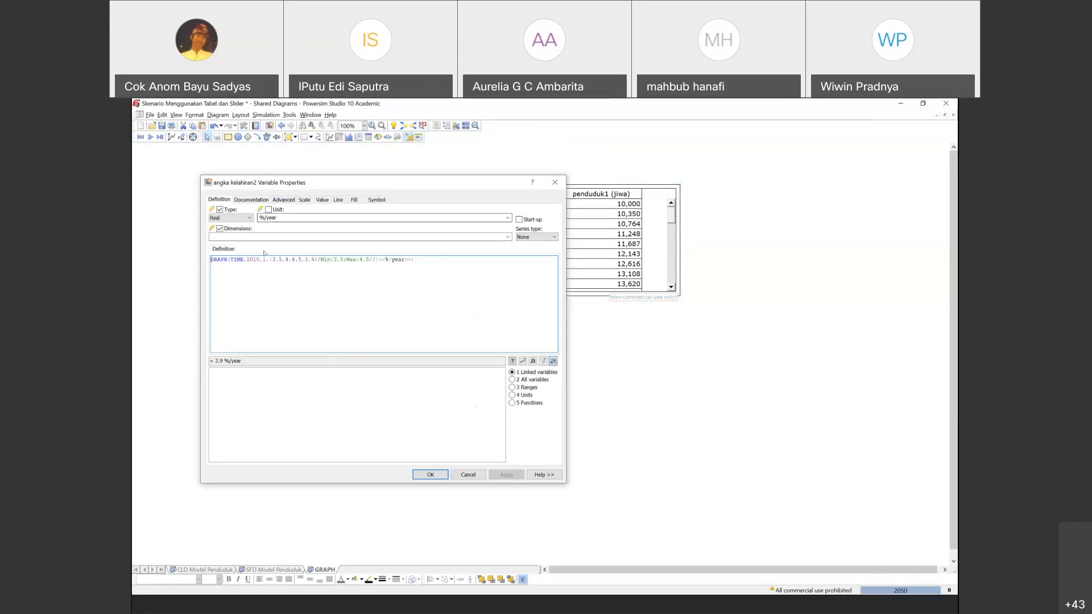
{"action": "left_click", "coordinate": [283, 199]}
{"action": "left_click", "coordinate": [277, 221]}
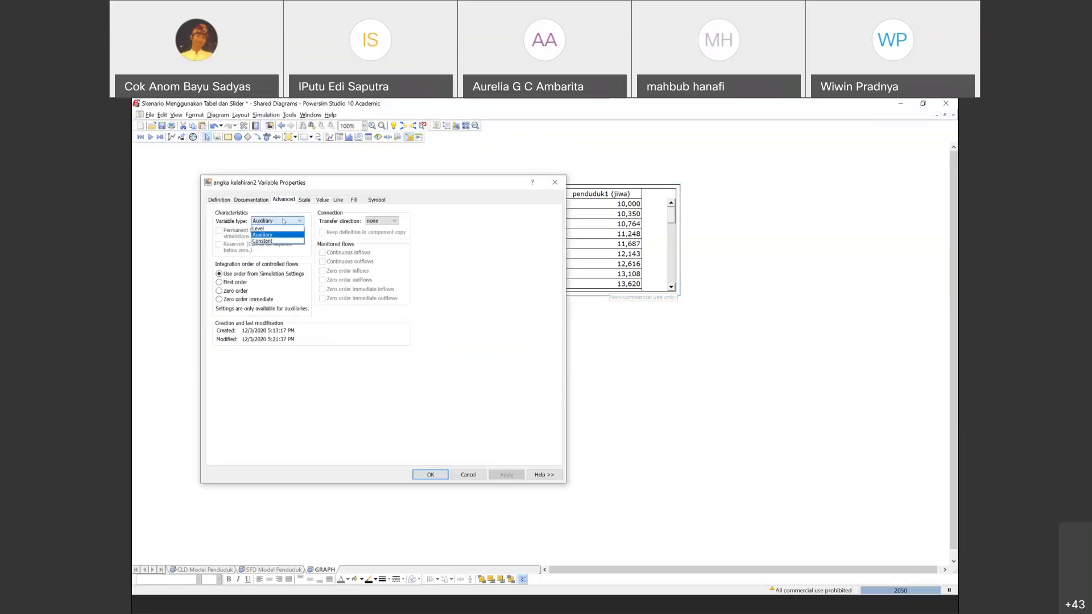
{"action": "left_click", "coordinate": [275, 228]}
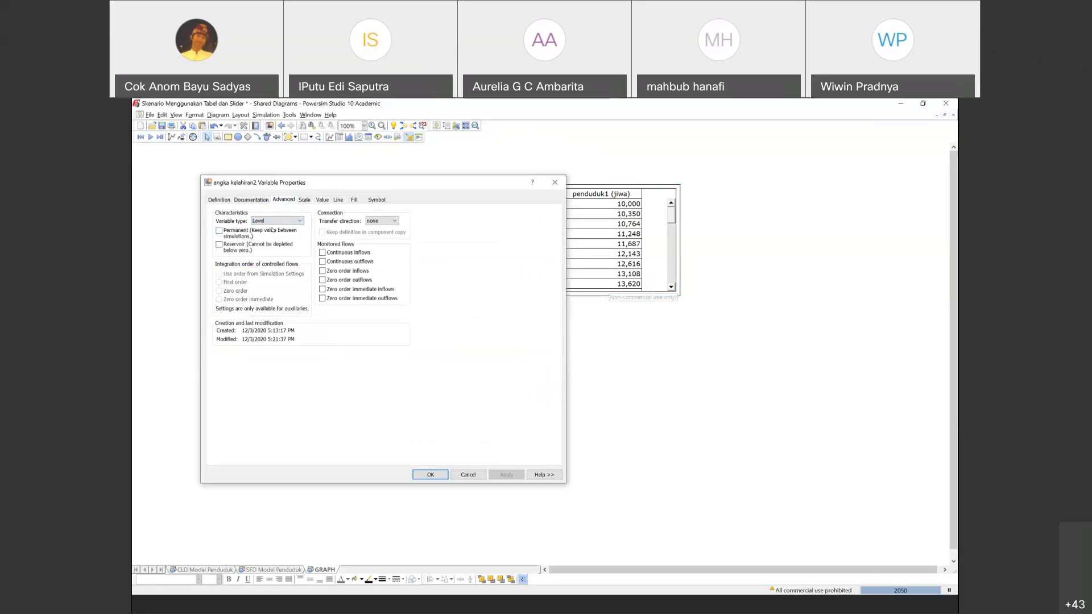
{"action": "left_click", "coordinate": [294, 220]}
{"action": "left_click", "coordinate": [273, 240]}
{"action": "left_click", "coordinate": [507, 474]}
{"action": "left_click", "coordinate": [430, 474]}
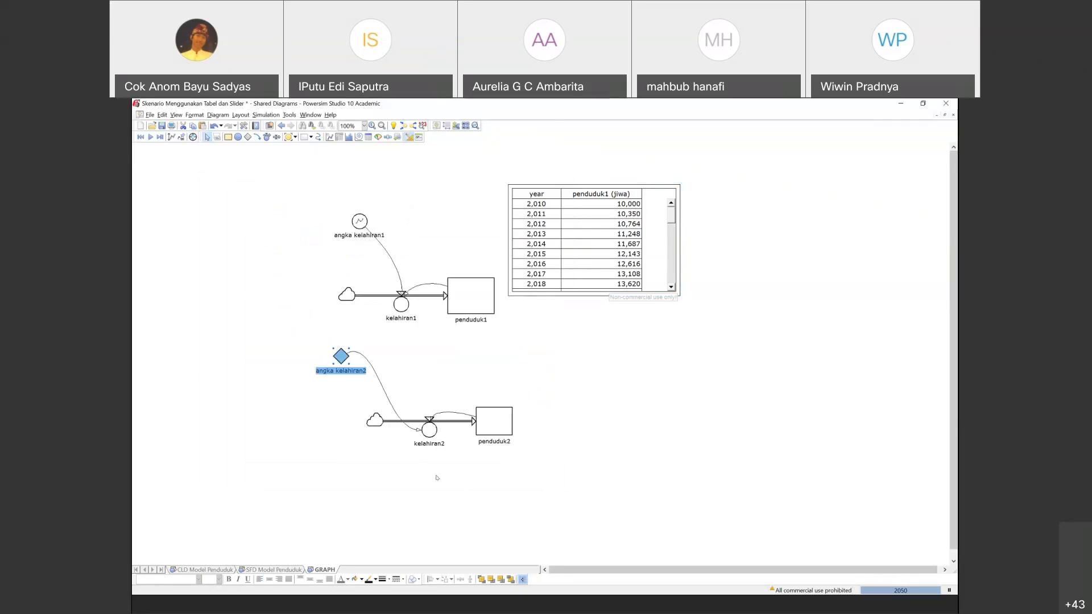
Replace the GRAPH definition of angka kelahiran2 with 4 and clear its separate unit entry.
{"action": "double_click", "coordinate": [341, 357]}
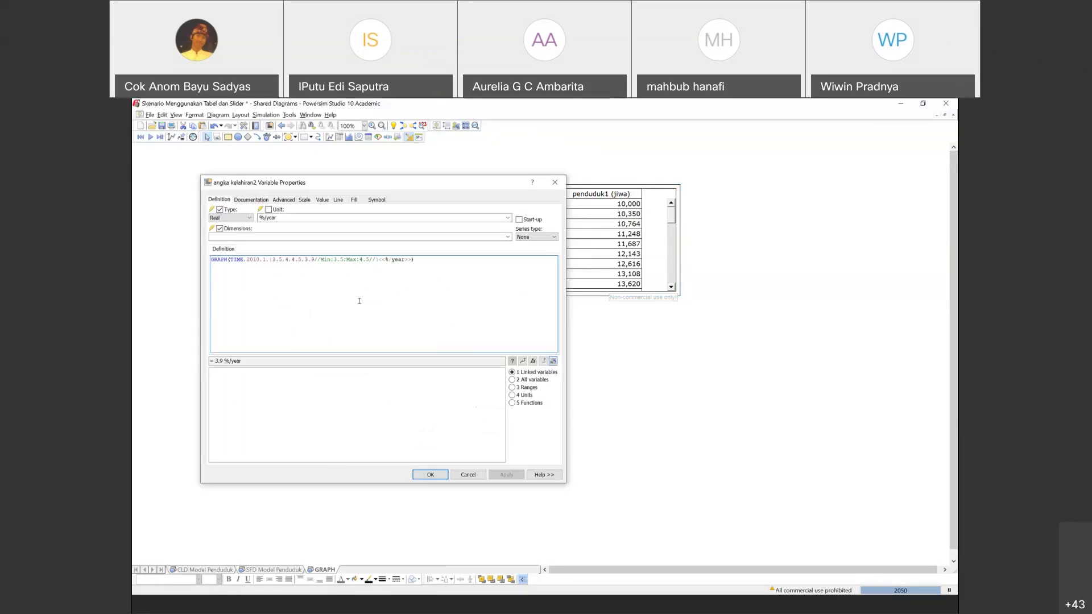
{"action": "key", "text": "ctrl+a"}
{"action": "key", "text": "BackSpace"}
{"action": "type", "text": "4"}
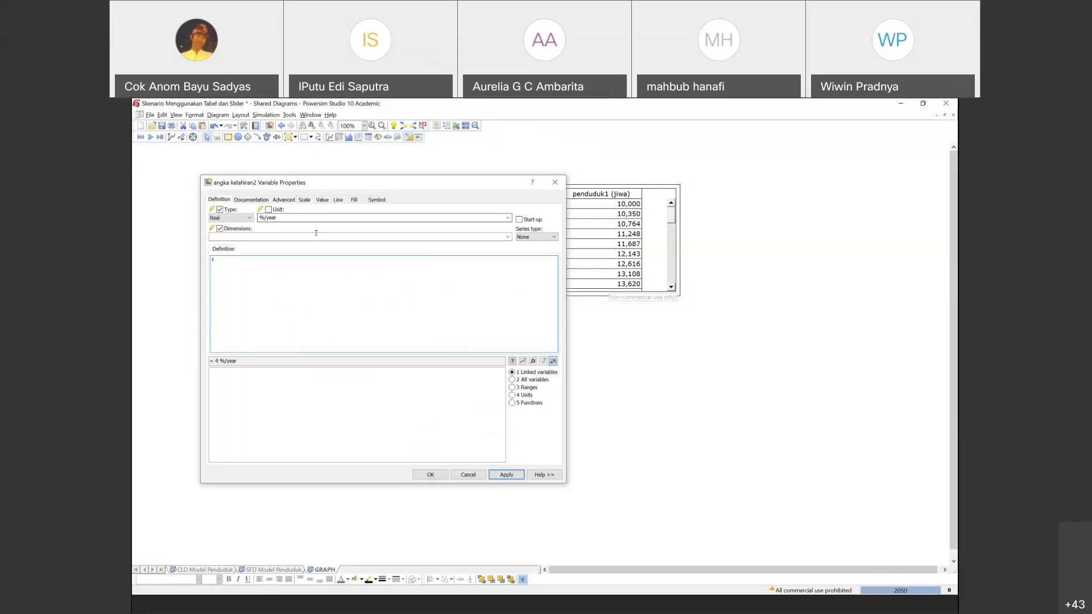
{"action": "left_click", "coordinate": [425, 220]}
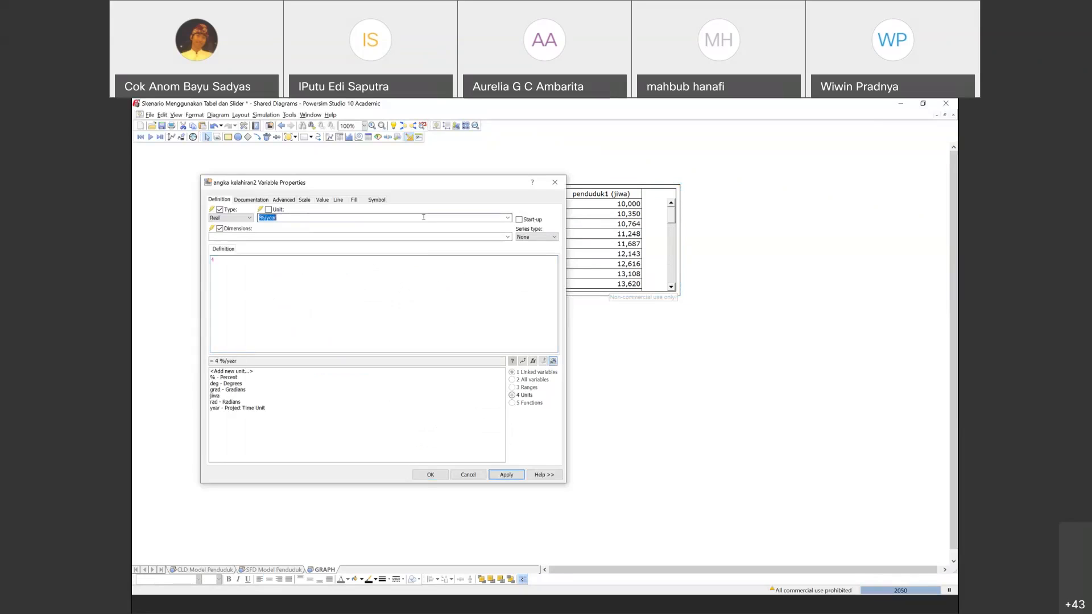
{"action": "key", "text": "BackSpace"}
{"action": "left_click", "coordinate": [233, 264]}
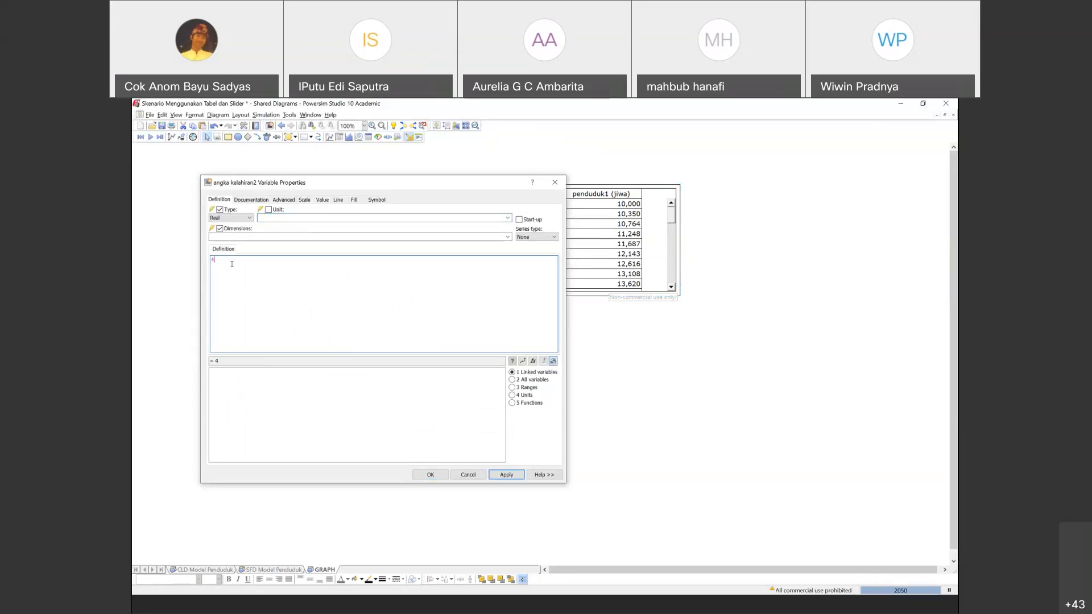
Append the percent-per-year unit to the value 4 in the angka kelahiran2 definition and accept the properties.
{"action": "type", "text": "<<5/ear"}
{"action": "key", "text": "BackSpace"}
{"action": "key", "text": "BackSpace"}
{"action": "key", "text": "BackSpace"}
{"action": "key", "text": "BackSpace"}
{"action": "type", "text": "/yer"}
{"action": "key", "text": "BackSpace"}
{"action": "type", "text": "ar"}
{"action": "left_click", "coordinate": [438, 476]}
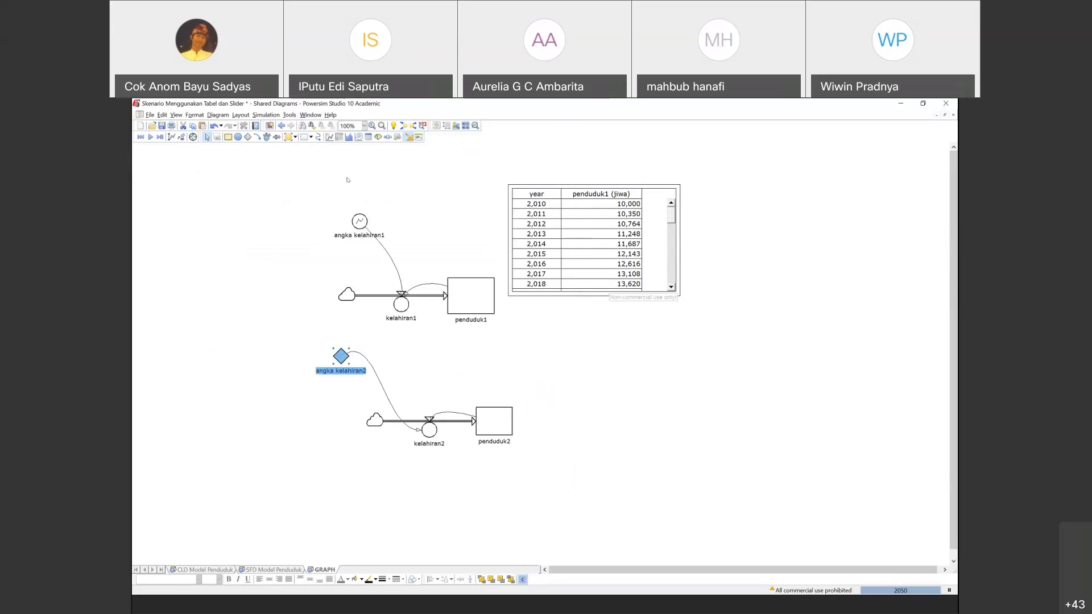
Add a table to the right of the second population model and run the simulation.
{"action": "left_click", "coordinate": [340, 139]}
{"action": "left_click", "coordinate": [602, 398]}
{"action": "left_click_drag", "start_coordinate": [612, 396], "coordinate": [593, 364]}
{"action": "left_click", "coordinate": [150, 138]}
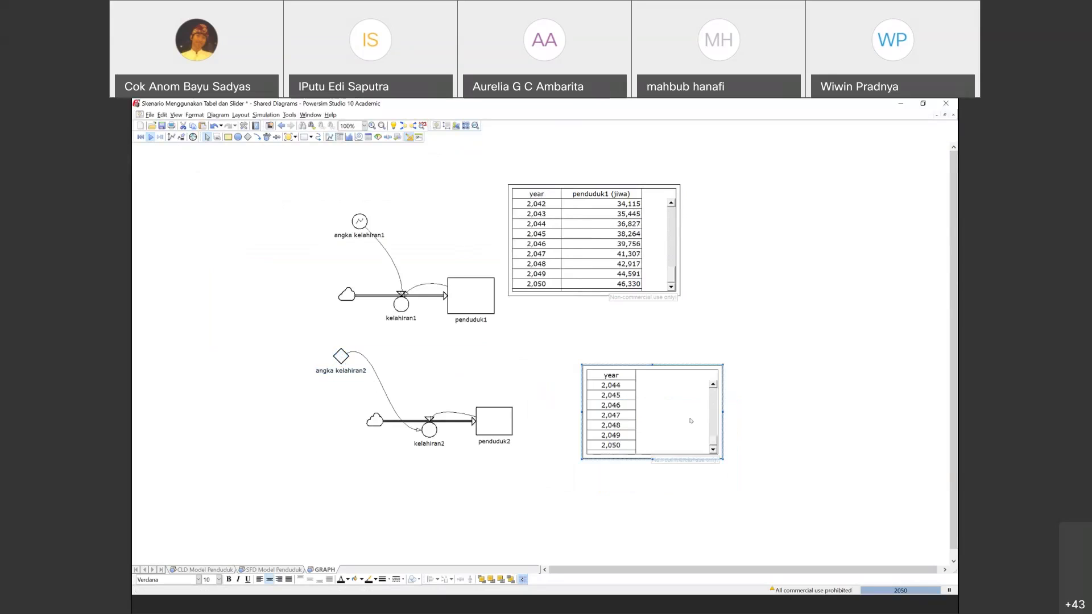
Show penduduk2 in the new table and bring both tables back to their first years.
{"action": "scroll", "coordinate": [691, 421], "scroll_direction": "up", "scroll_amount": 11}
{"action": "left_click_drag", "start_coordinate": [507, 434], "coordinate": [713, 397]}
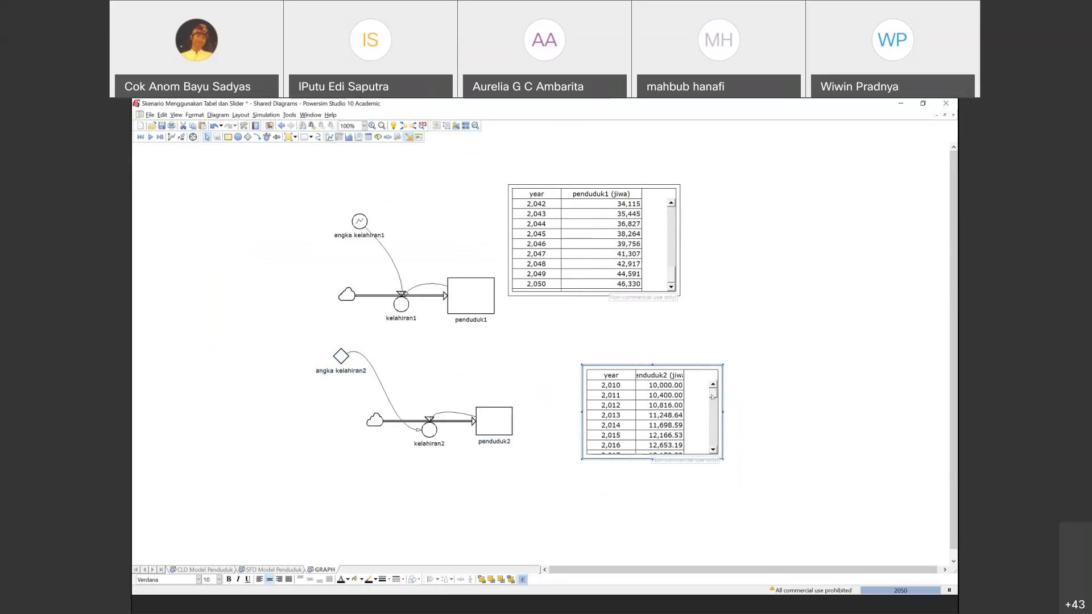
{"action": "left_click_drag", "start_coordinate": [672, 268], "coordinate": [670, 206]}
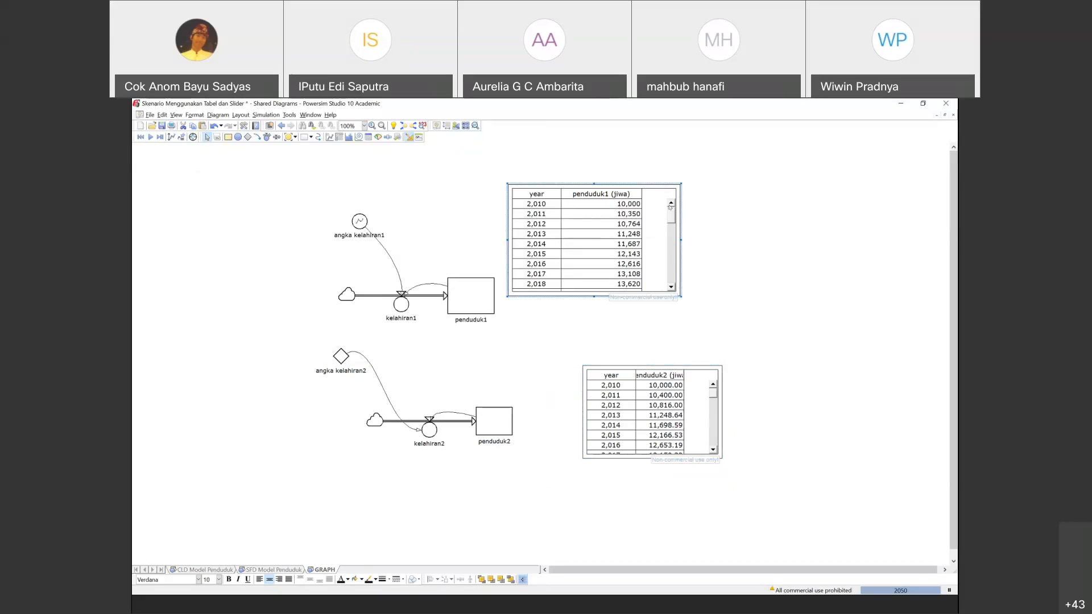
Widen the penduduk2 column and enlarge its table so that the full heading and more years fit.
{"action": "left_click", "coordinate": [684, 400]}
{"action": "left_click_drag", "start_coordinate": [684, 400], "coordinate": [699, 400]}
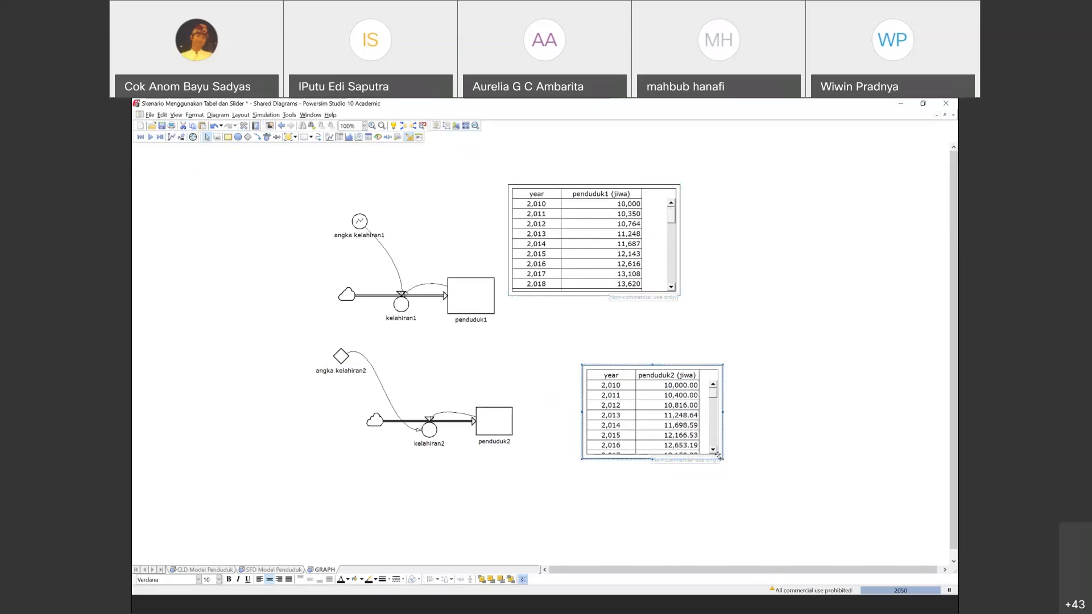
{"action": "left_click_drag", "start_coordinate": [718, 455], "coordinate": [769, 488]}
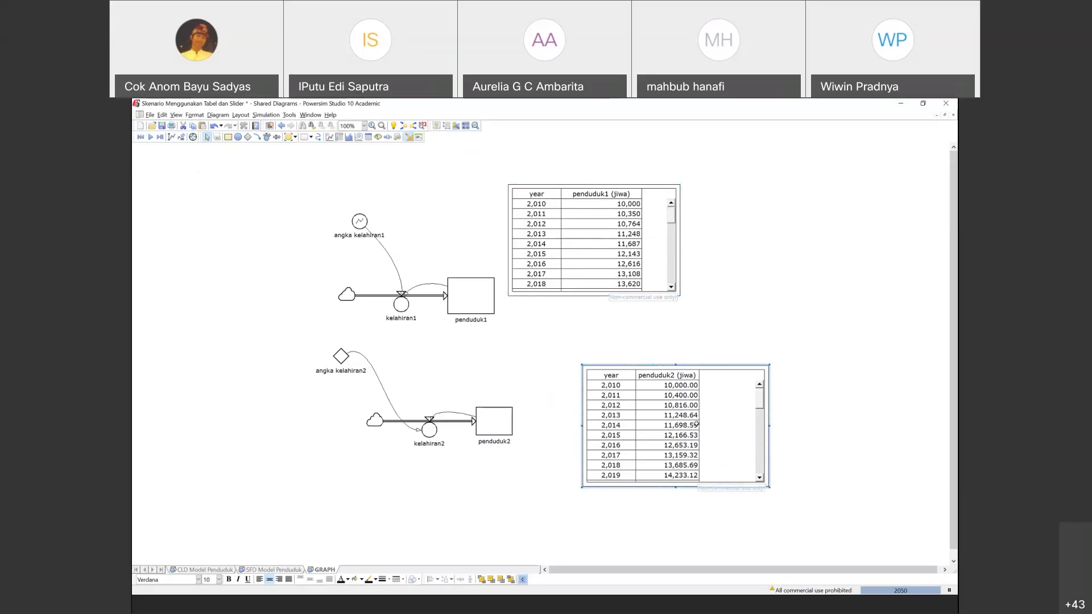
{"action": "left_click_drag", "start_coordinate": [697, 424], "coordinate": [725, 423]}
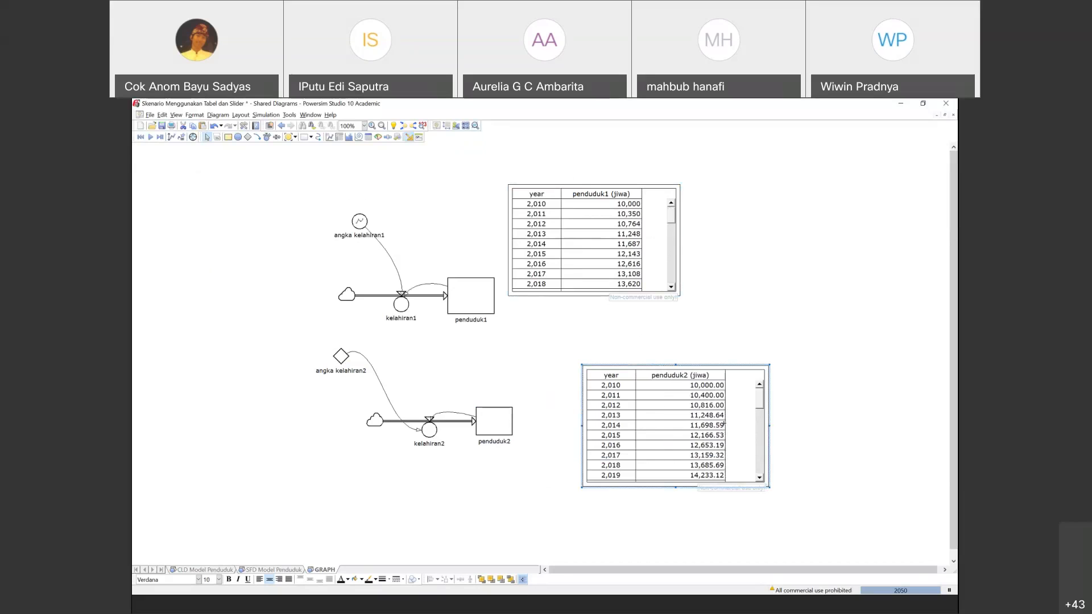
Place the penduduk2 table beside the penduduk1 table and line up their upper edges.
{"action": "left_click_drag", "start_coordinate": [702, 367], "coordinate": [801, 194]}
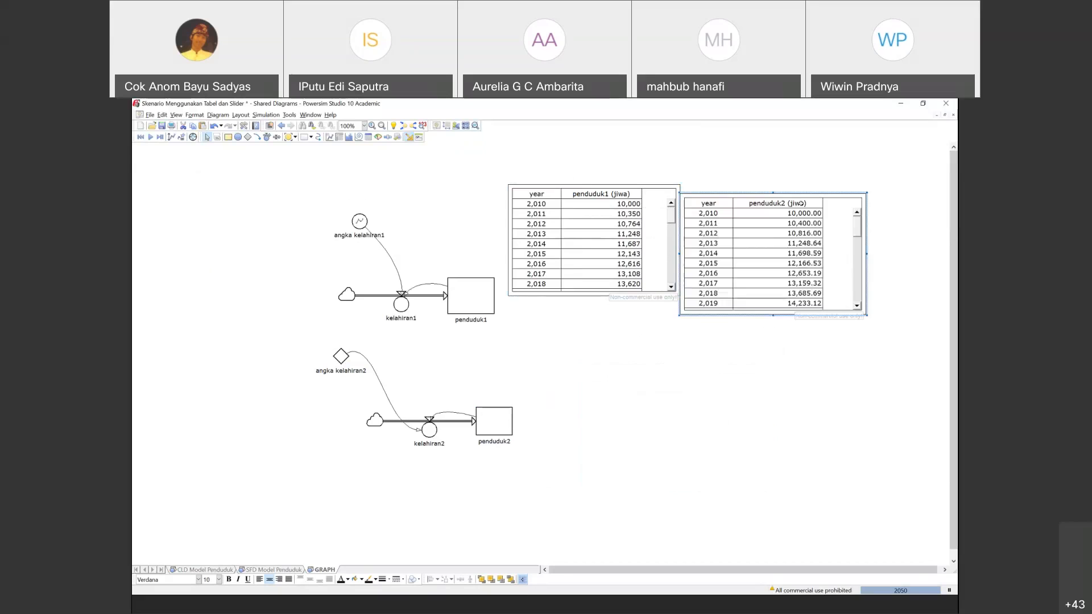
{"action": "left_click", "coordinate": [636, 183]}
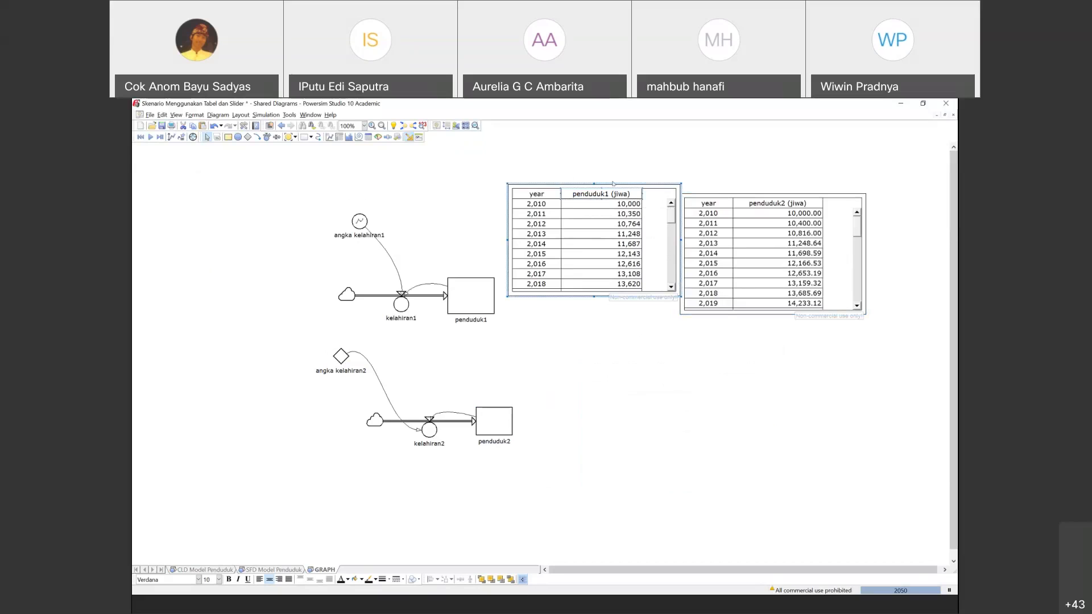
{"action": "left_click_drag", "start_coordinate": [614, 183], "coordinate": [609, 195]}
Turn off automatic decimals for the penduduk2 column and set minimum and maximum decimals to 0.
{"action": "left_click", "coordinate": [788, 213]}
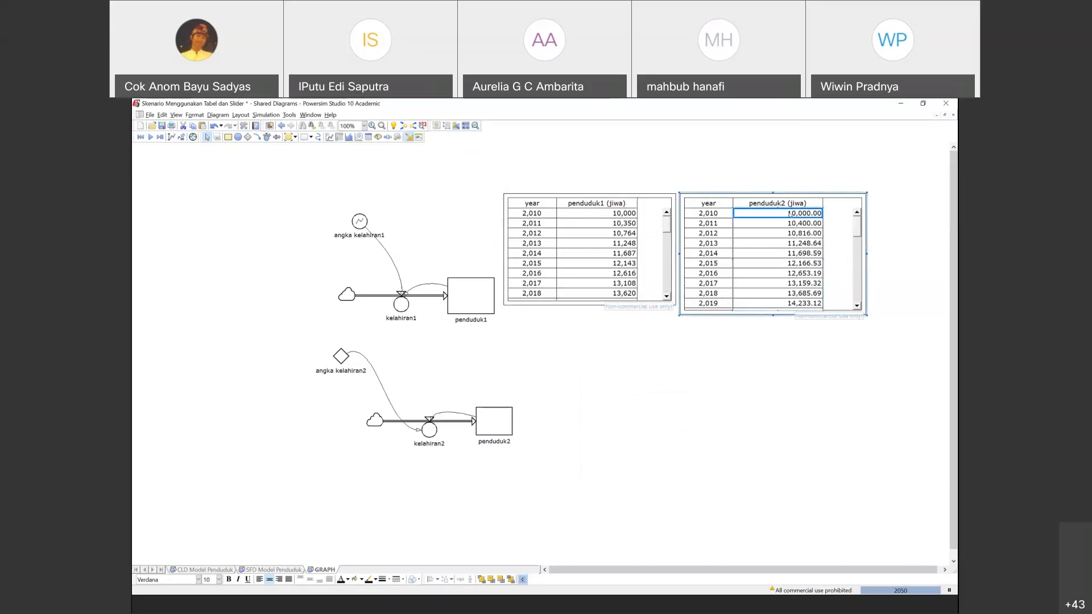
{"action": "double_click", "coordinate": [790, 214]}
{"action": "right_click", "coordinate": [782, 202]}
{"action": "left_click", "coordinate": [798, 244]}
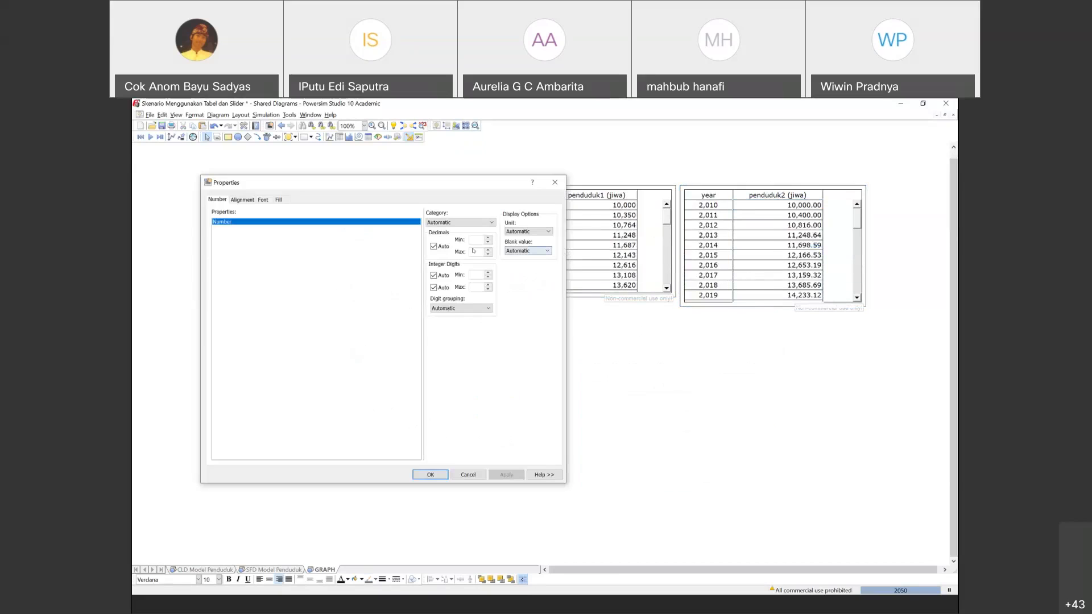
{"action": "left_click", "coordinate": [434, 247]}
{"action": "left_click", "coordinate": [488, 249]}
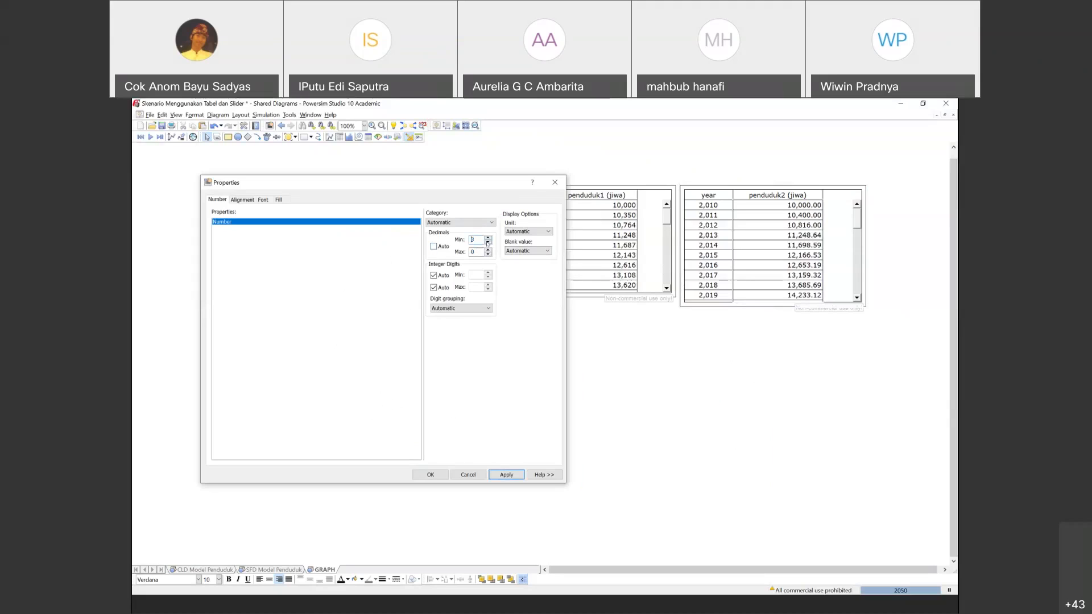
{"action": "left_click", "coordinate": [428, 475]}
{"action": "left_click", "coordinate": [656, 414]}
Compare the yearly penduduk1 and penduduk2 values in both tables, for 2010 to 2014 and for 2050.
{"action": "left_click", "coordinate": [620, 205]}
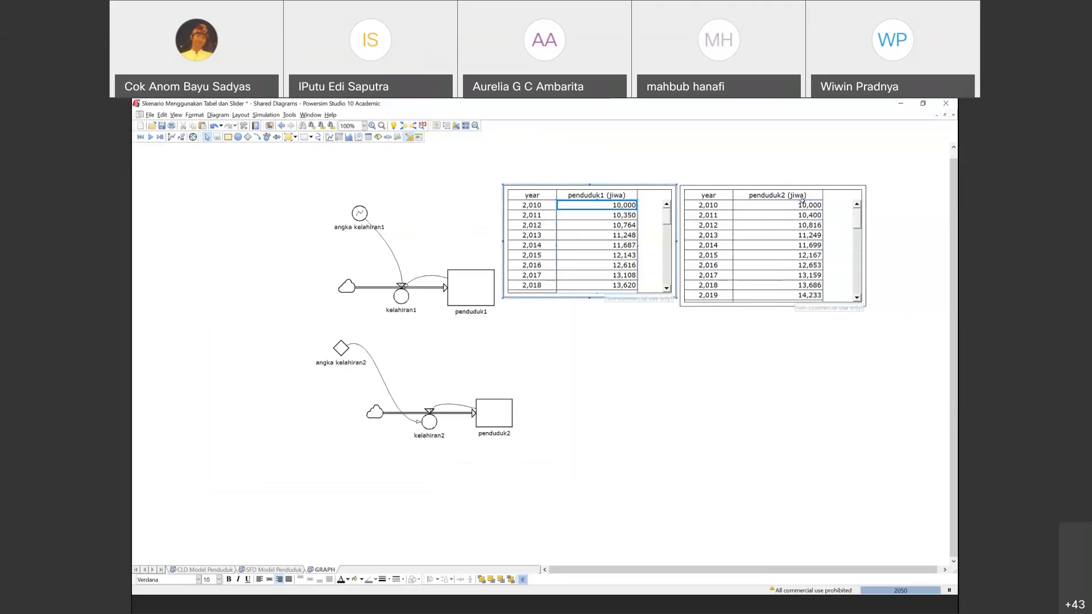
{"action": "left_click", "coordinate": [622, 214]}
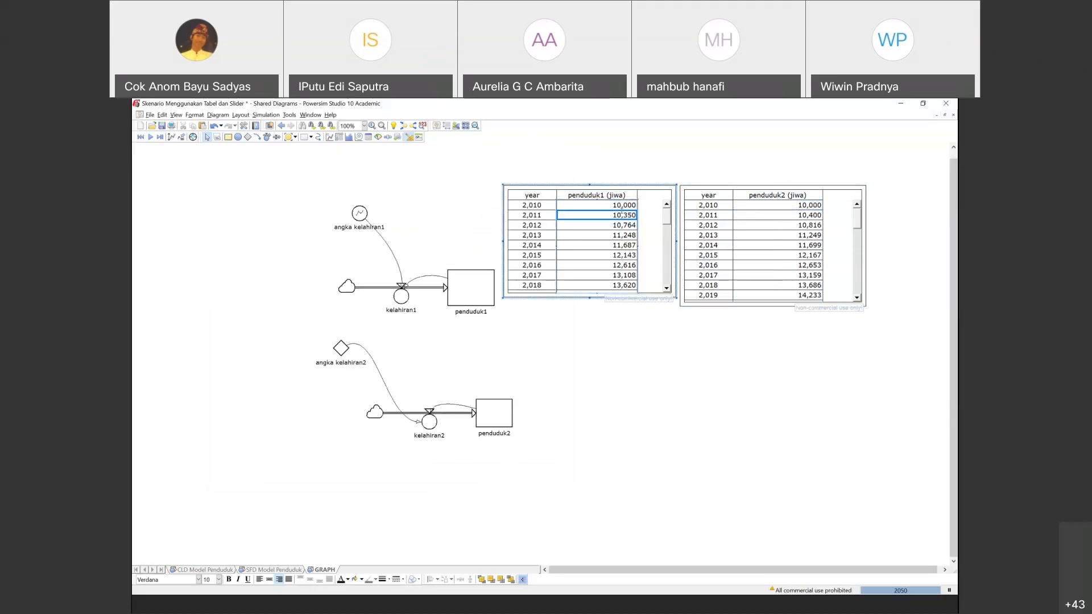
{"action": "left_click", "coordinate": [774, 213]}
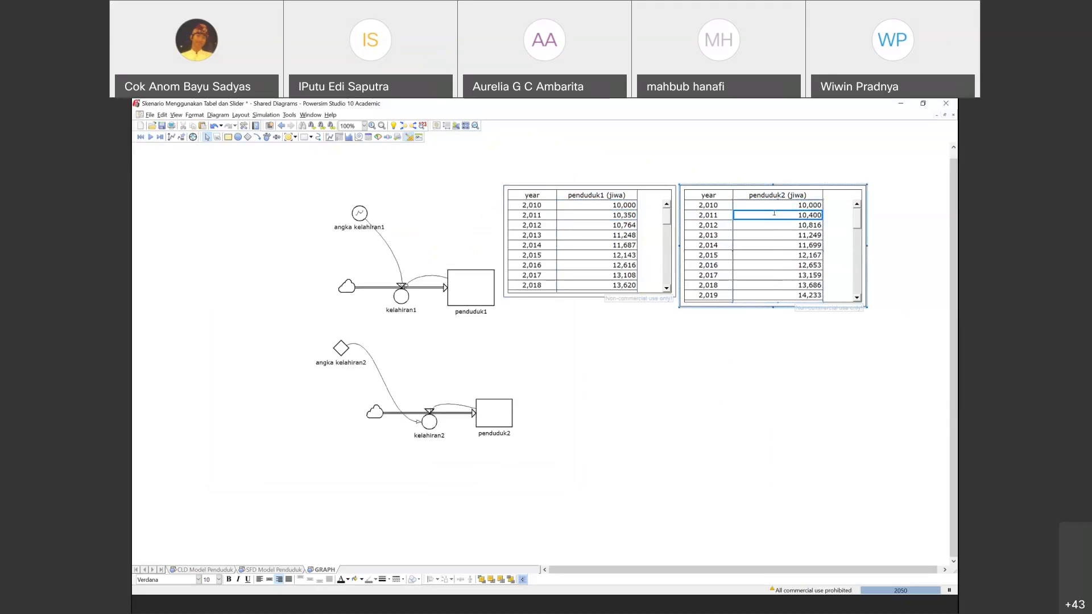
{"action": "left_click", "coordinate": [770, 229]}
{"action": "left_click", "coordinate": [789, 232]}
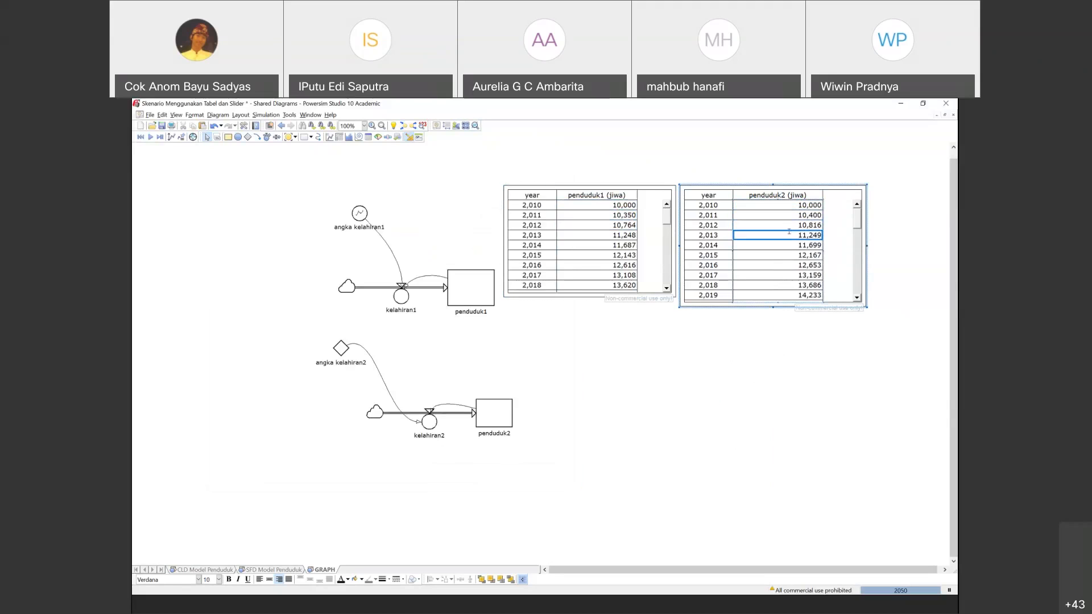
{"action": "left_click", "coordinate": [602, 235]}
{"action": "left_click", "coordinate": [606, 244]}
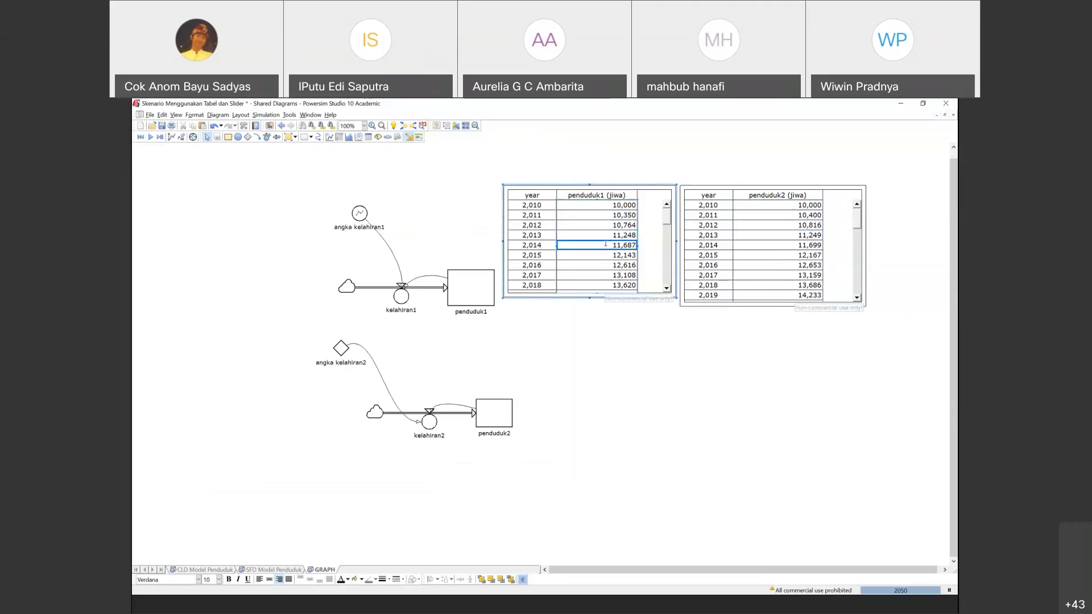
{"action": "left_click", "coordinate": [772, 246]}
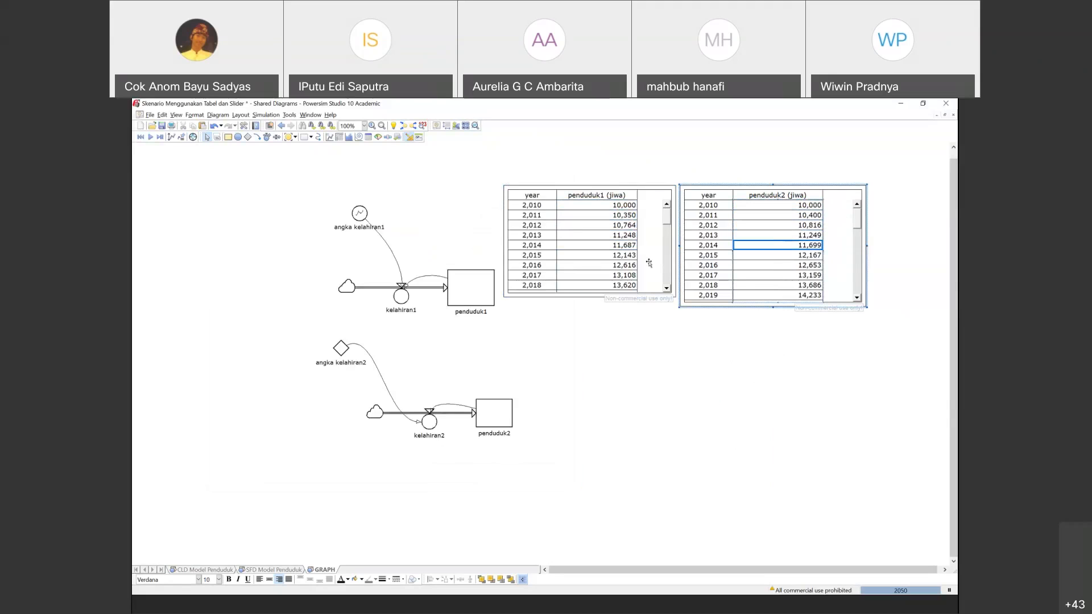
{"action": "left_click_drag", "start_coordinate": [667, 217], "coordinate": [674, 302]}
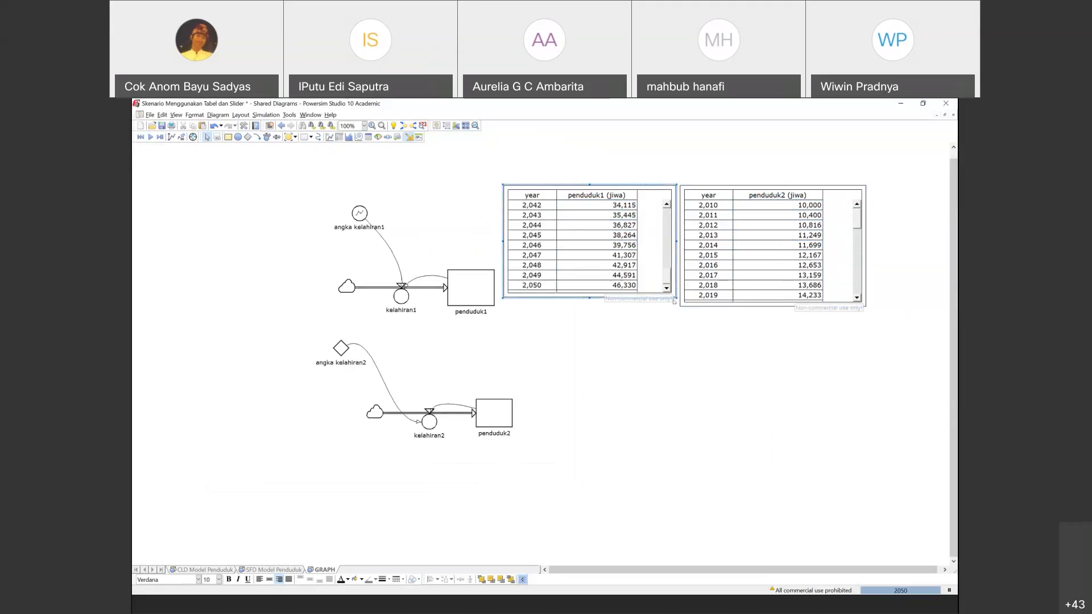
{"action": "left_click_drag", "start_coordinate": [857, 219], "coordinate": [859, 293]}
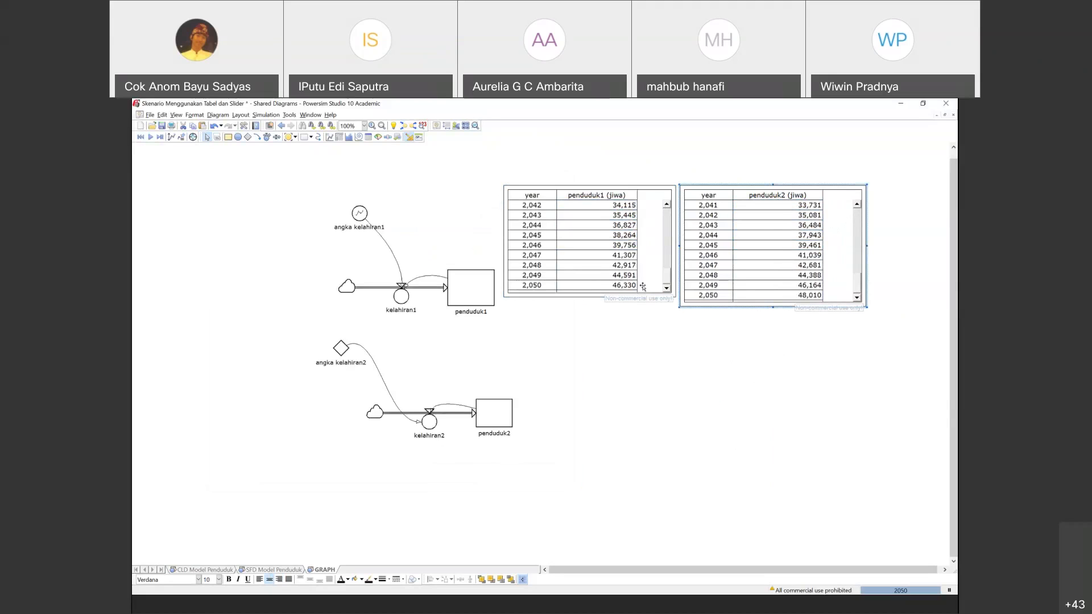
{"action": "left_click", "coordinate": [504, 293]}
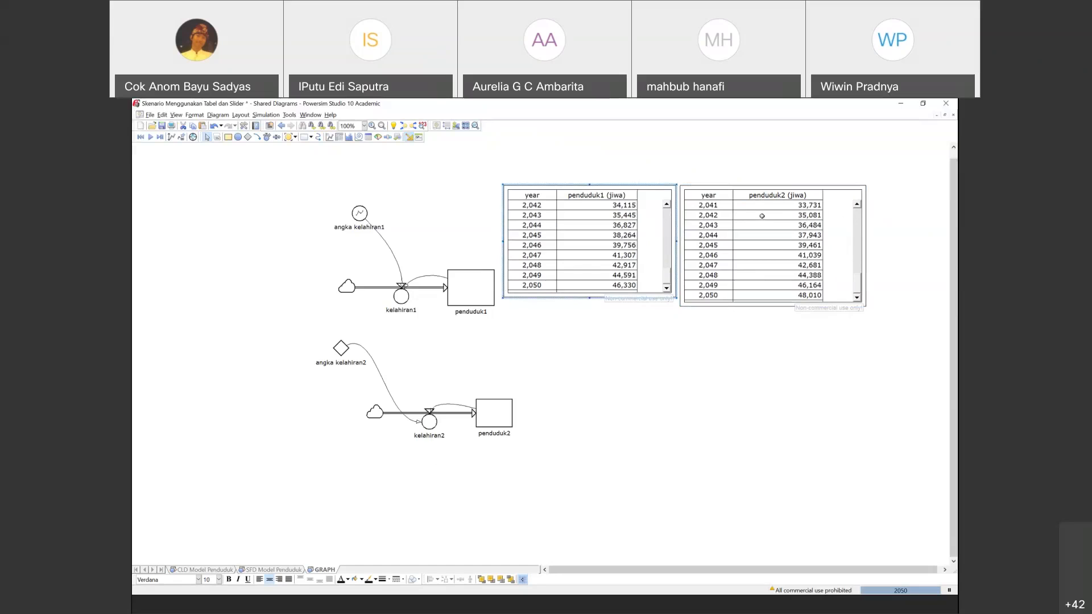
{"action": "left_click", "coordinate": [812, 295]}
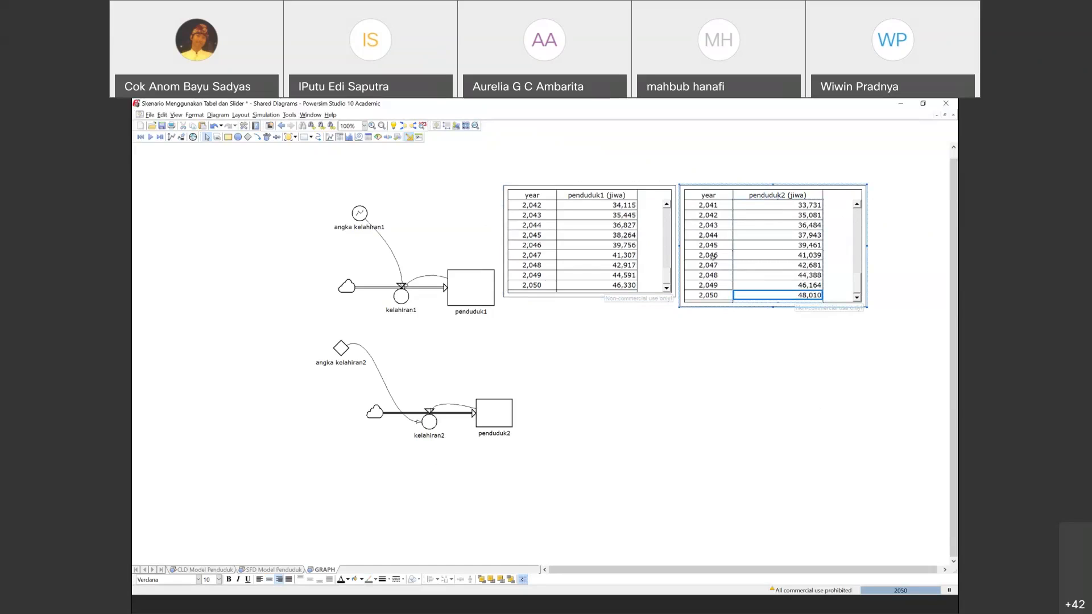
Move the penduduk1 table down so that its final-year row lines up with the penduduk2 table.
{"action": "left_click_drag", "start_coordinate": [674, 295], "coordinate": [675, 307]}
{"action": "left_click", "coordinate": [629, 296]}
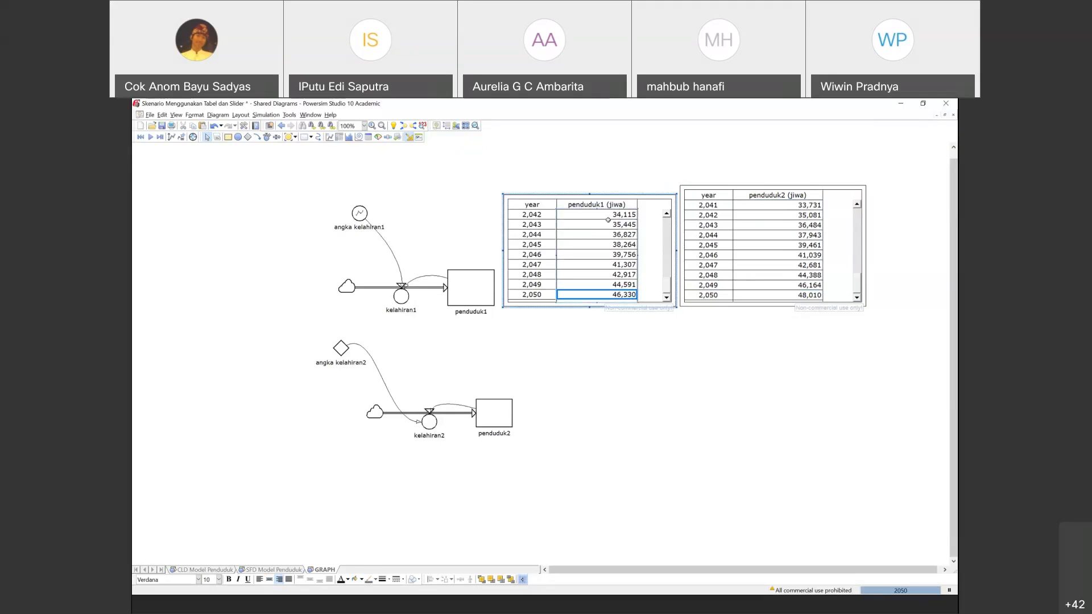
{"action": "scroll", "coordinate": [609, 220], "scroll_direction": "up", "scroll_amount": 1}
{"action": "left_click", "coordinate": [601, 202]}
{"action": "left_click_drag", "start_coordinate": [600, 198], "coordinate": [599, 198]}
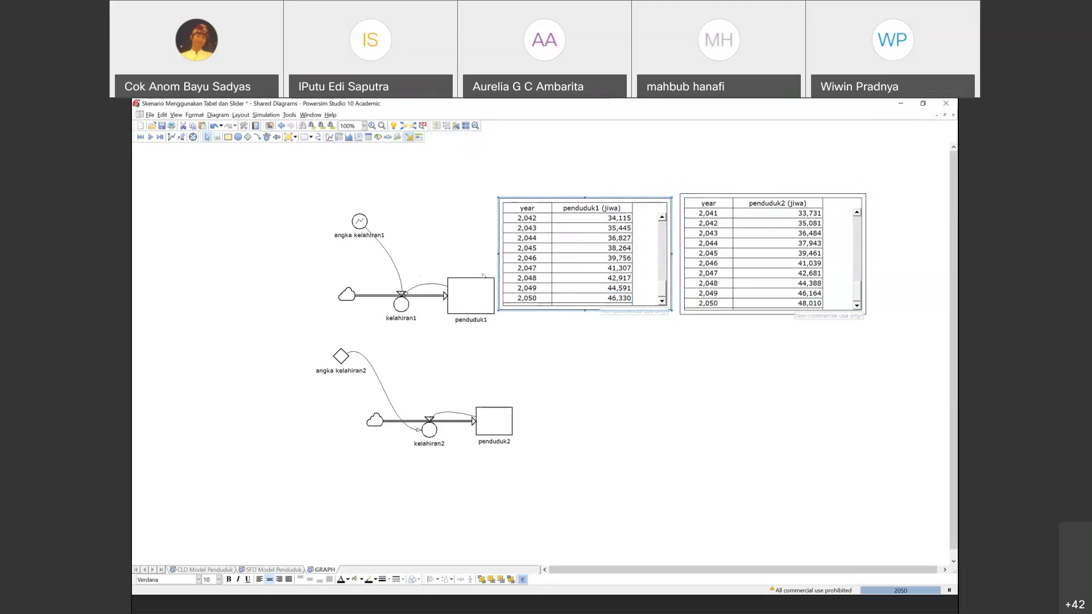
{"action": "left_click_drag", "start_coordinate": [319, 200], "coordinate": [408, 293]}
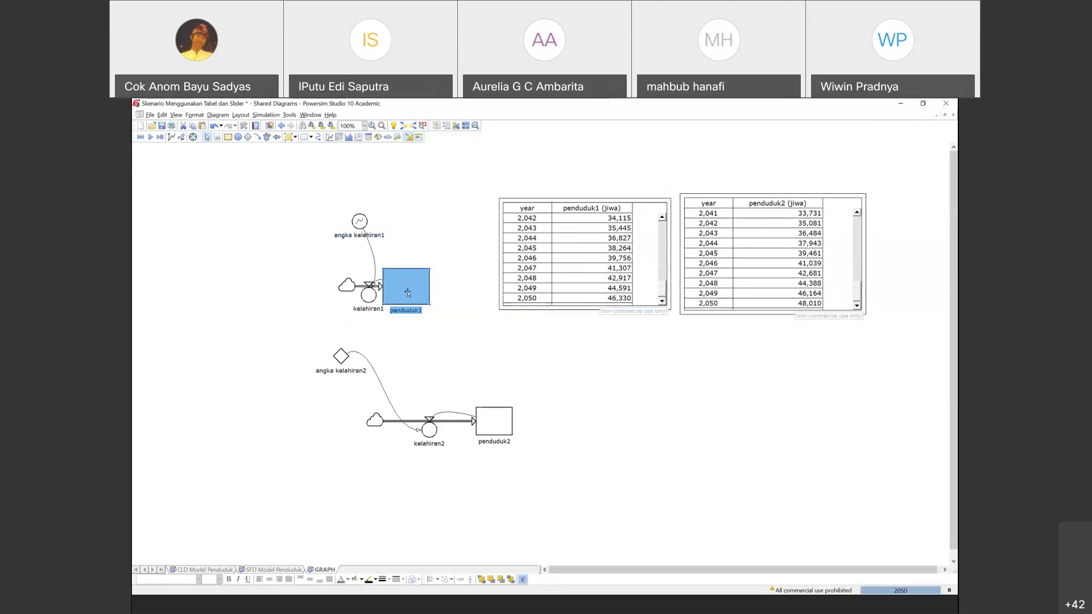
{"action": "key", "text": "ctrl+z"}
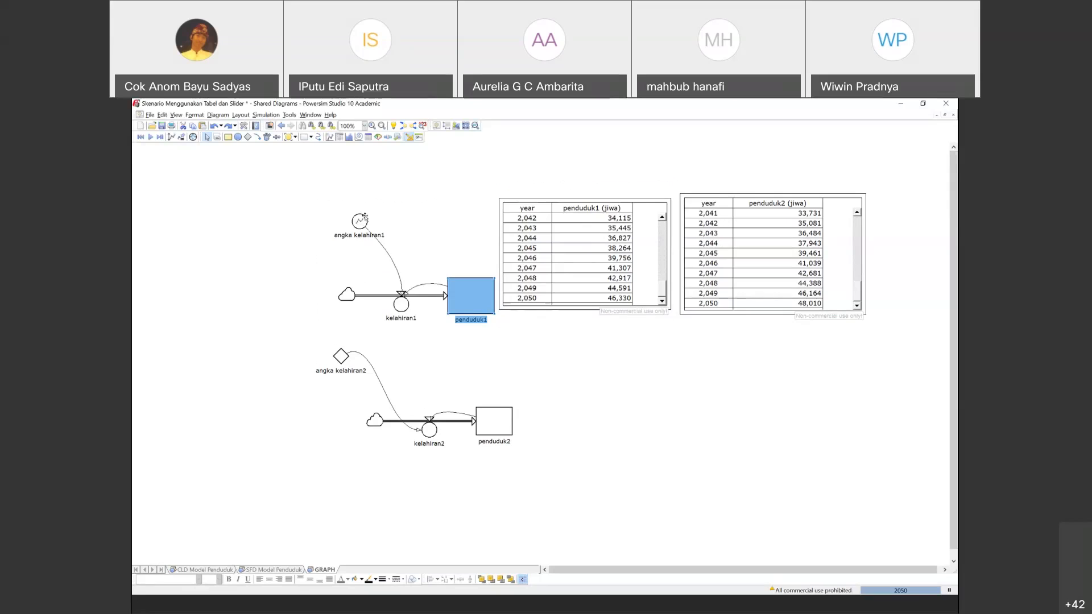
Move the penduduk2 table a little further from the penduduk1 table and scroll it back to year 2010.
{"action": "left_click", "coordinate": [359, 222]}
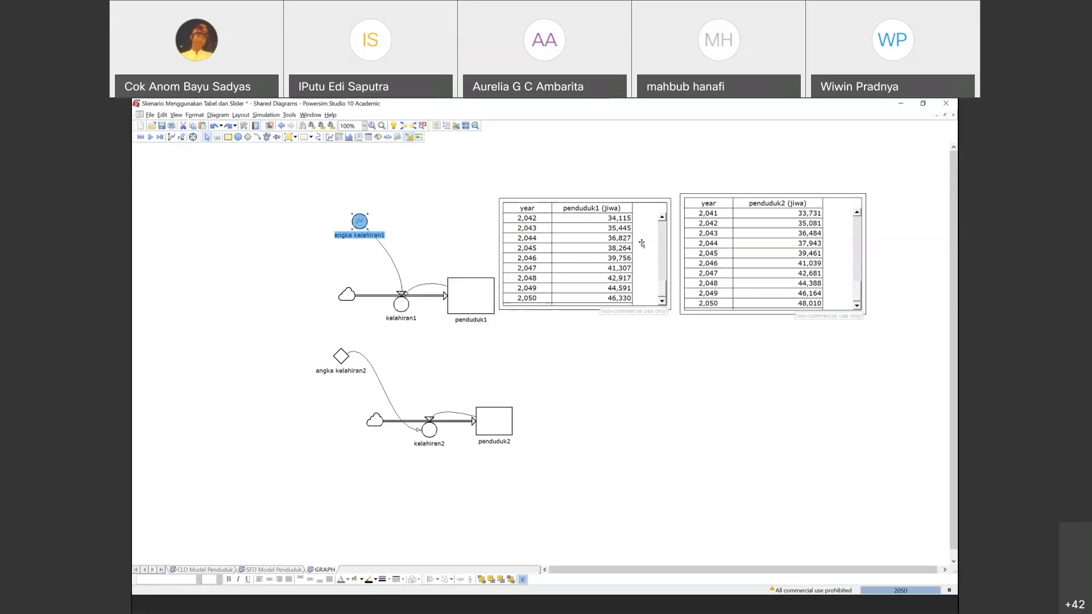
{"action": "left_click", "coordinate": [772, 229]}
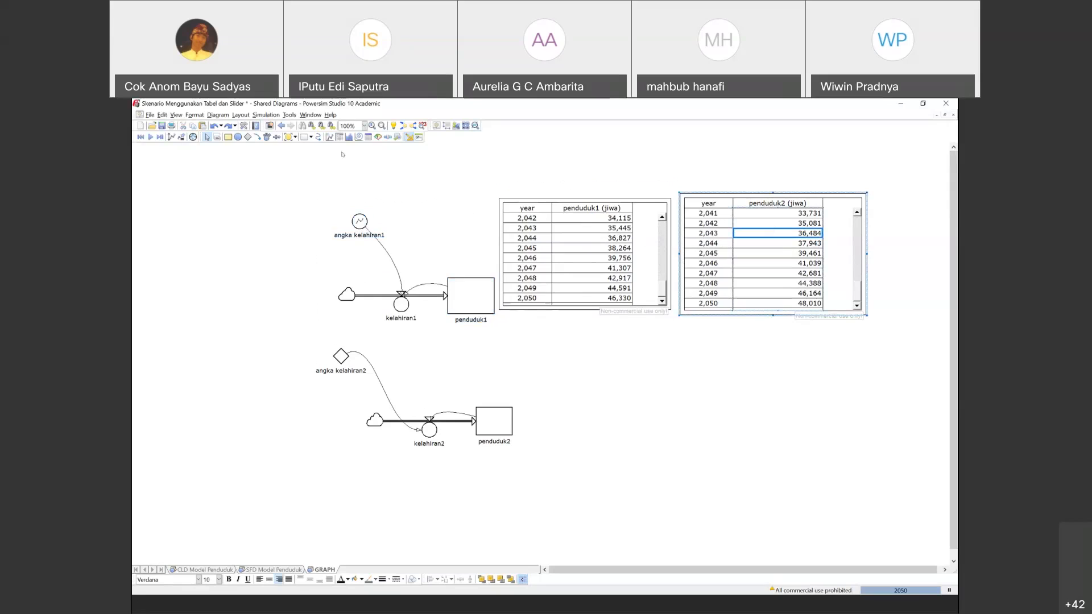
{"action": "mouse_move", "coordinate": [487, 296]}
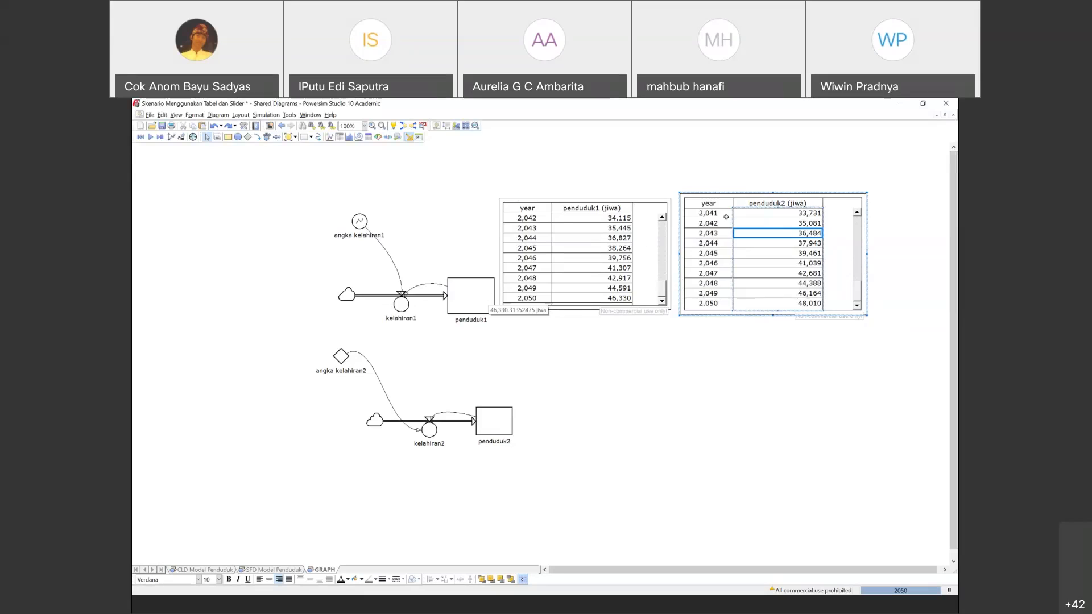
{"action": "left_click", "coordinate": [730, 196]}
{"action": "left_click_drag", "start_coordinate": [729, 196], "coordinate": [751, 200]}
{"action": "left_click_drag", "start_coordinate": [874, 291], "coordinate": [872, 219]}
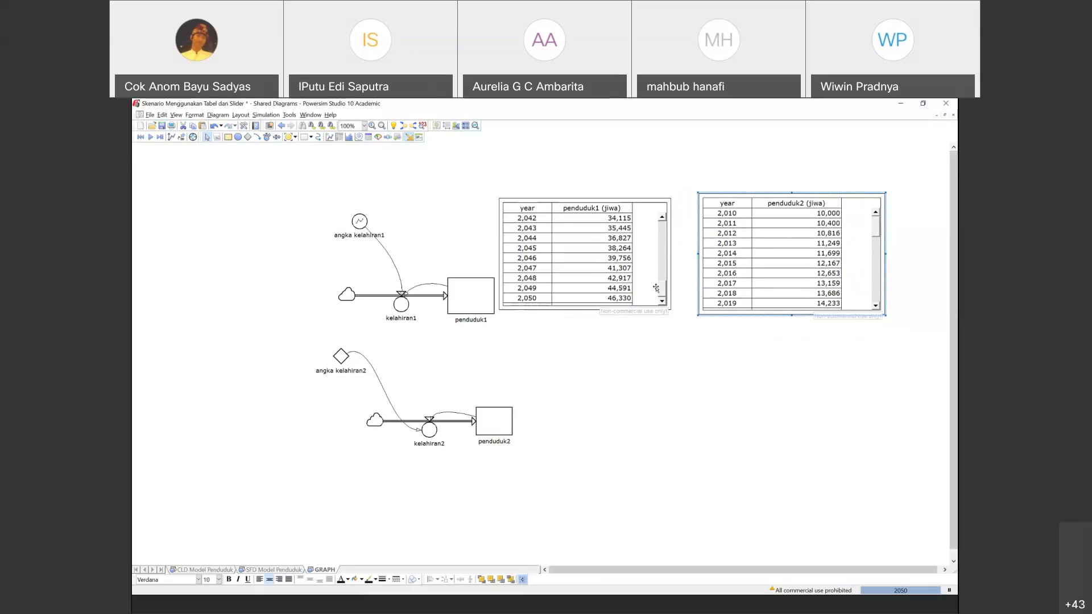
{"action": "left_click_drag", "start_coordinate": [656, 289], "coordinate": [669, 307]}
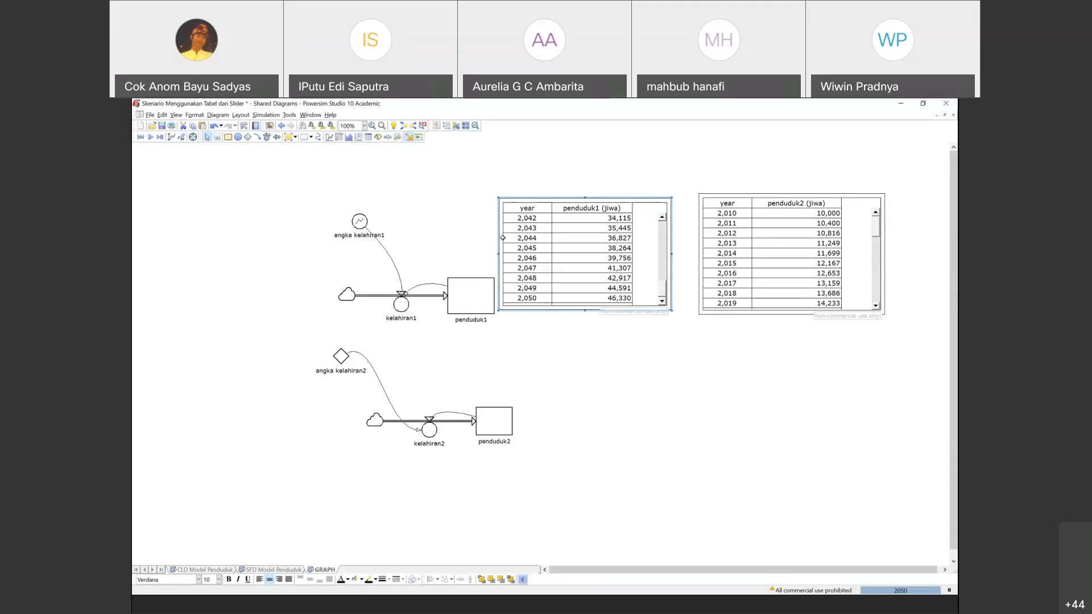
{"action": "left_click", "coordinate": [360, 222]}
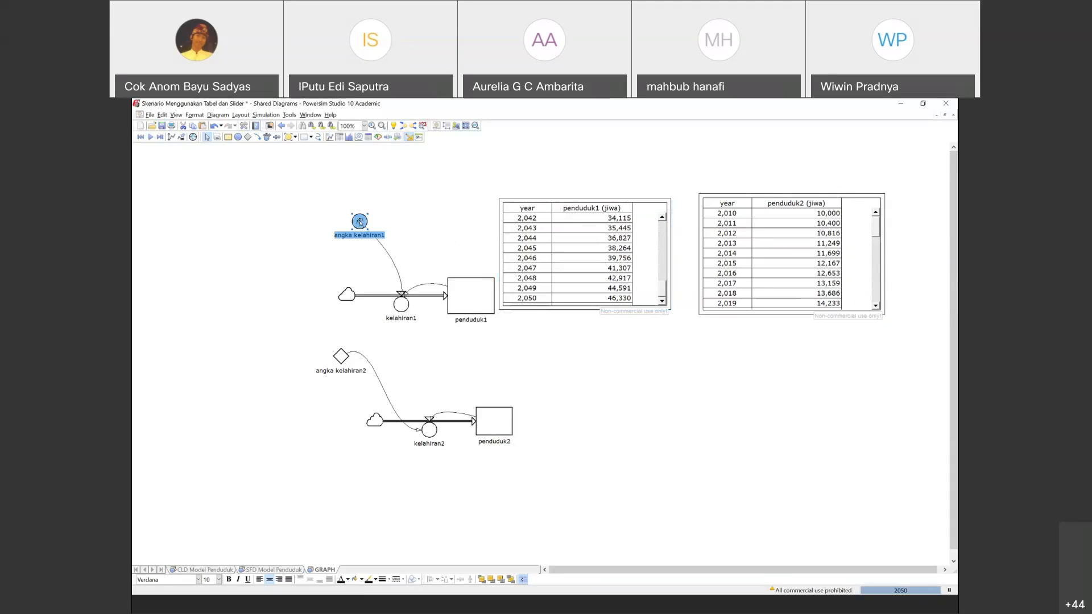
{"action": "left_click", "coordinate": [343, 318]}
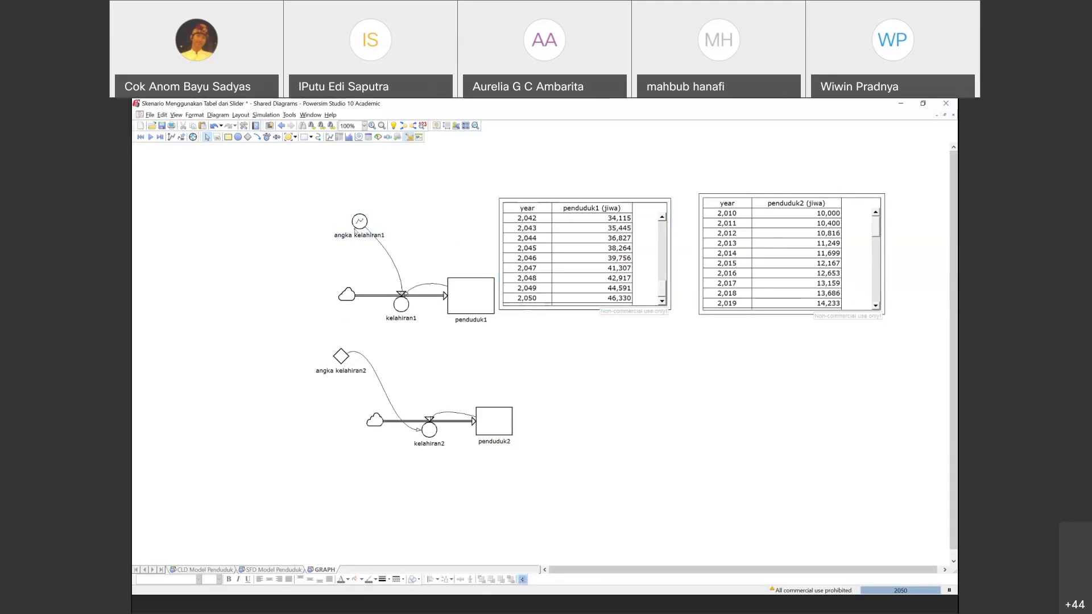
{"action": "left_click", "coordinate": [363, 223]}
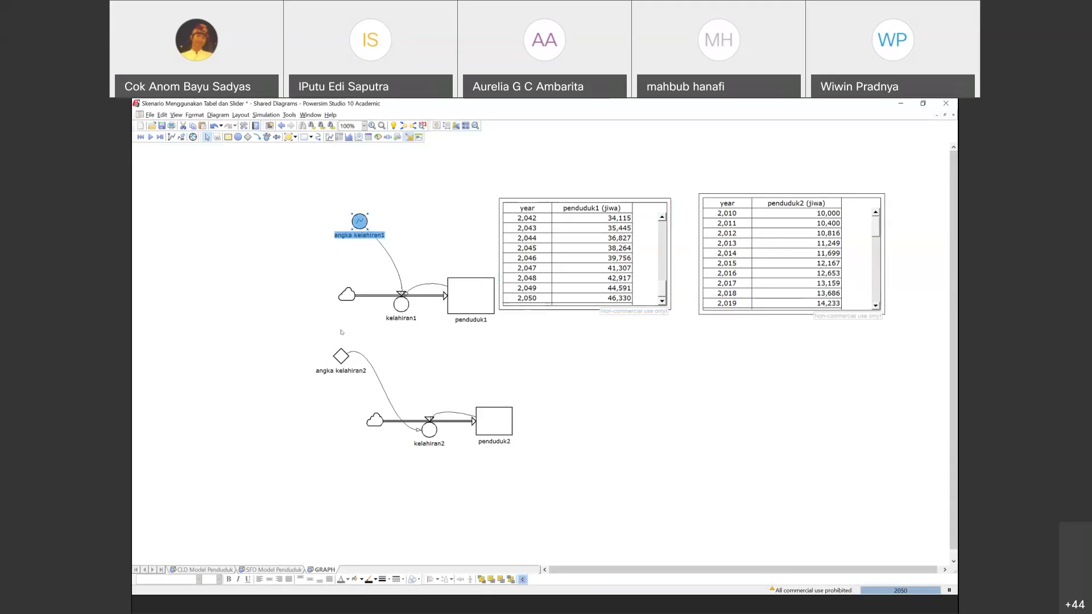
{"action": "left_click", "coordinate": [343, 356]}
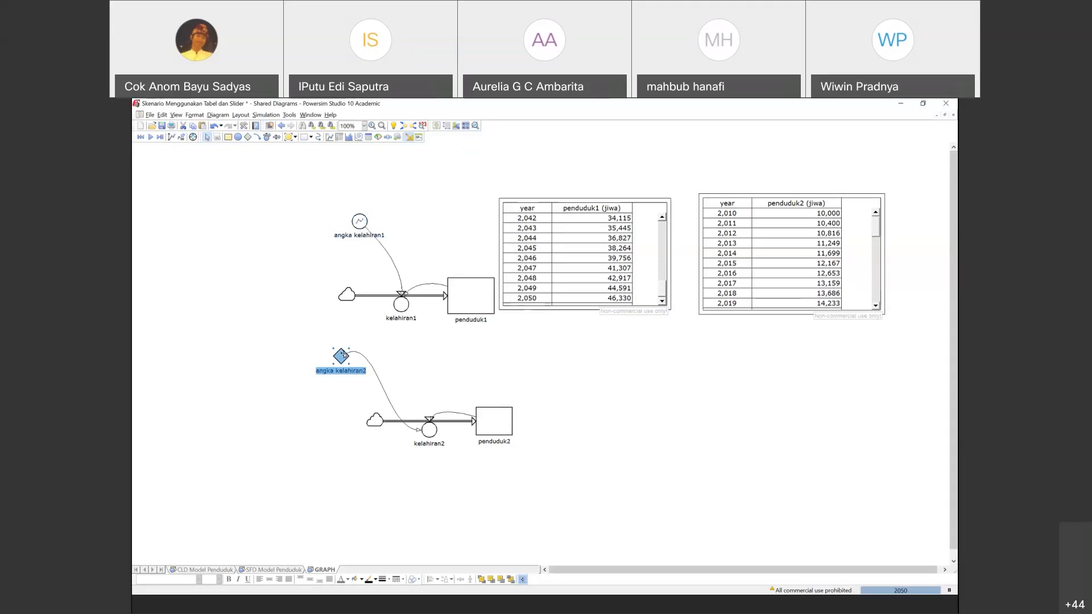
{"action": "mouse_move", "coordinate": [344, 356]}
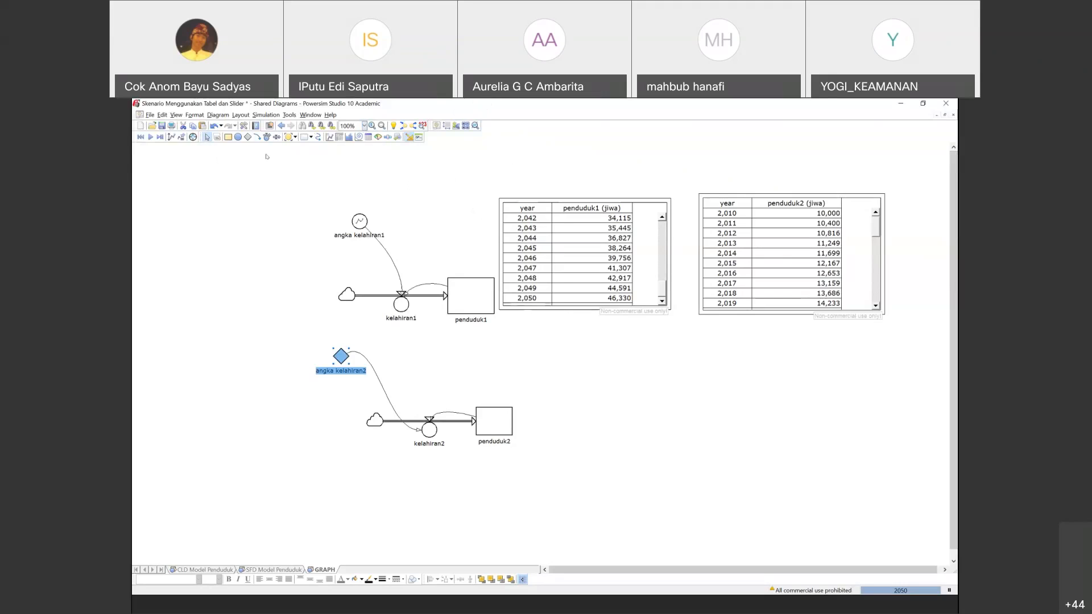
Open the recent project "fungsi if" without saving the current project's changes, and show its If diagram.
{"action": "left_click", "coordinate": [150, 115]}
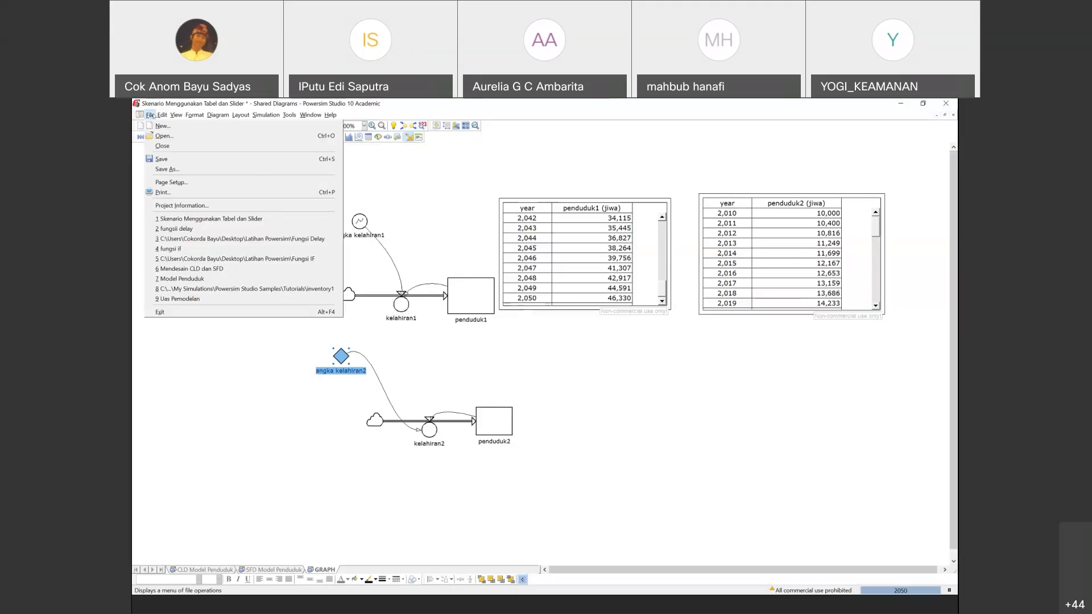
{"action": "mouse_move", "coordinate": [162, 115]}
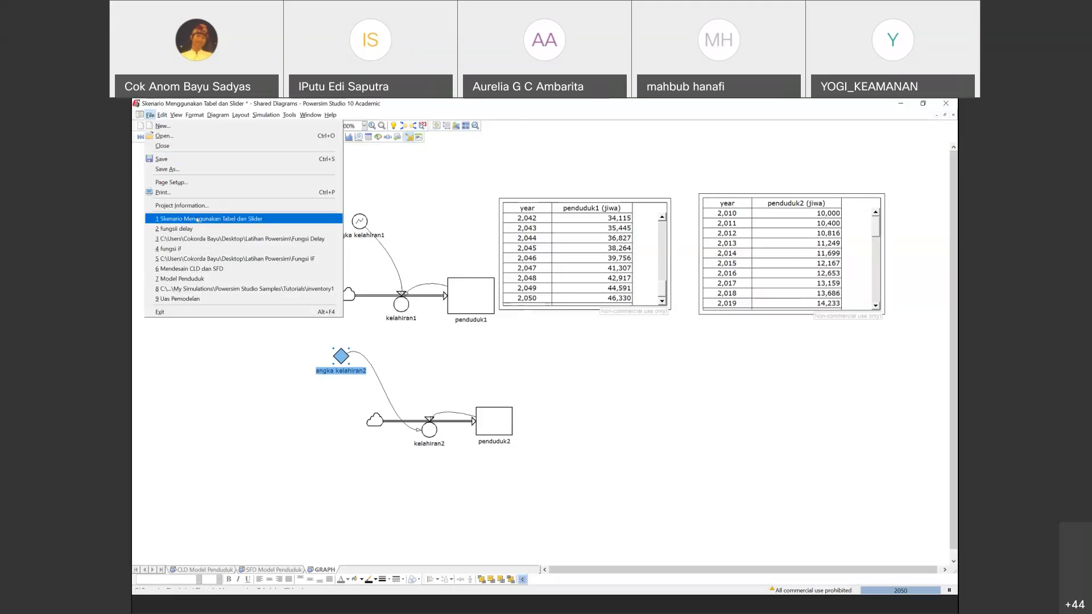
{"action": "left_click", "coordinate": [199, 250]}
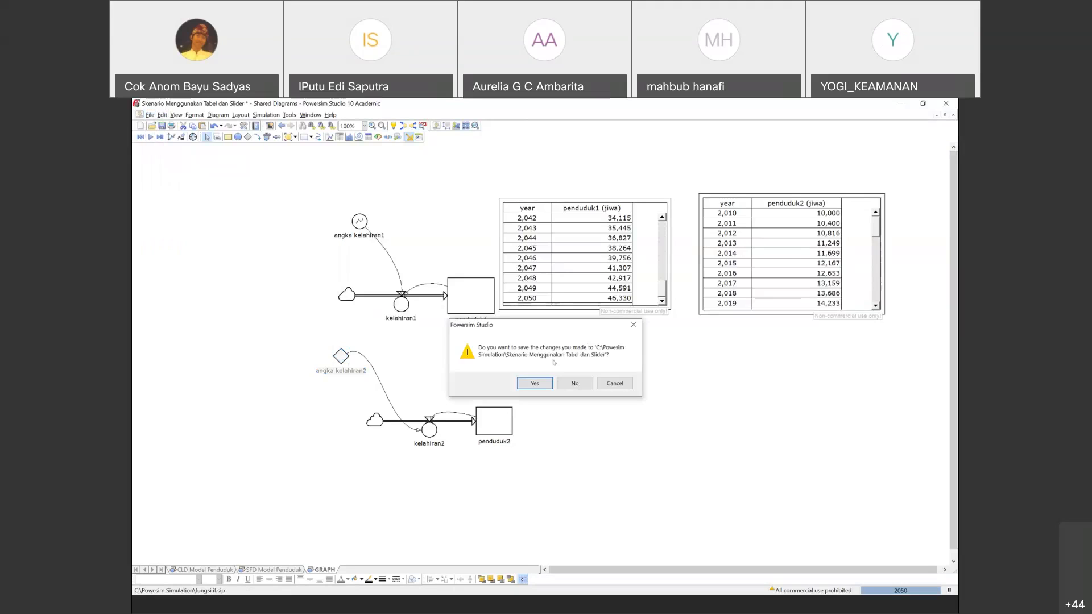
{"action": "left_click", "coordinate": [567, 382]}
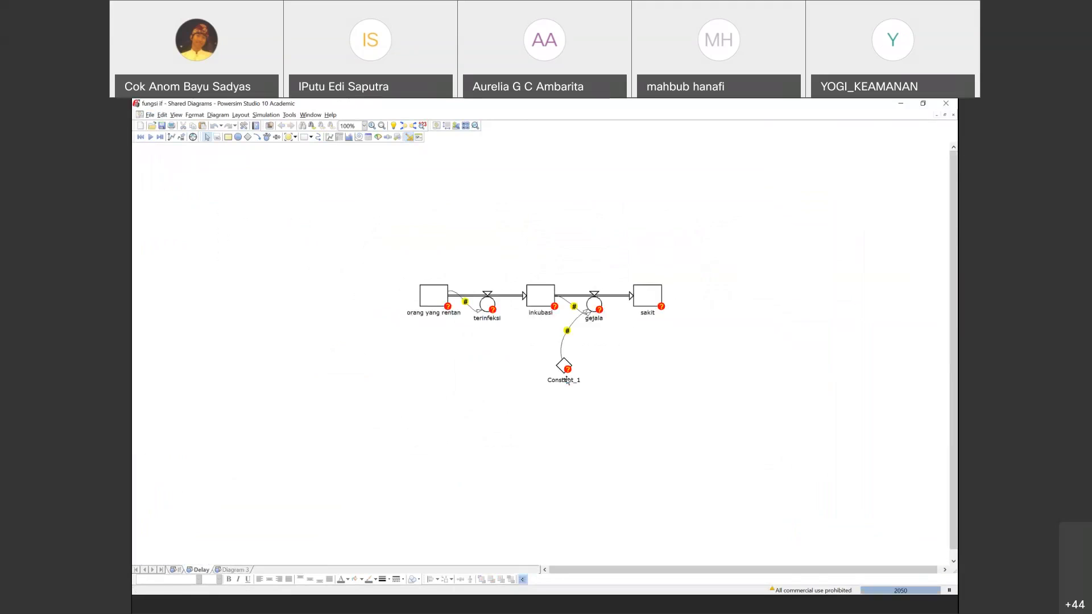
{"action": "left_click", "coordinate": [173, 570]}
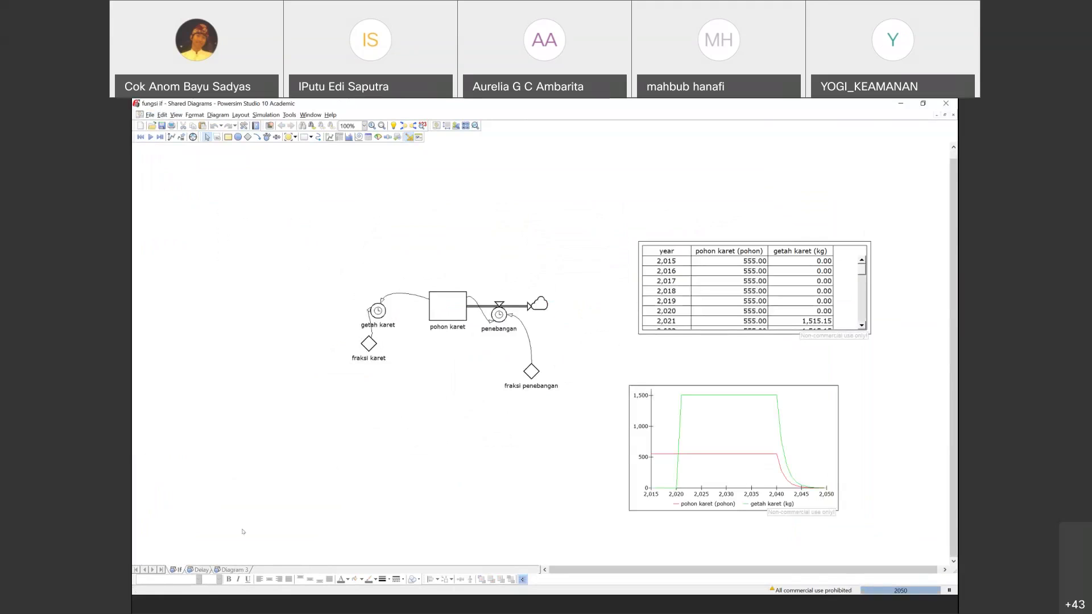
Examine the definitions of the pohon karet level and the getah karet variable.
{"action": "double_click", "coordinate": [448, 307]}
{"action": "left_click", "coordinate": [468, 474]}
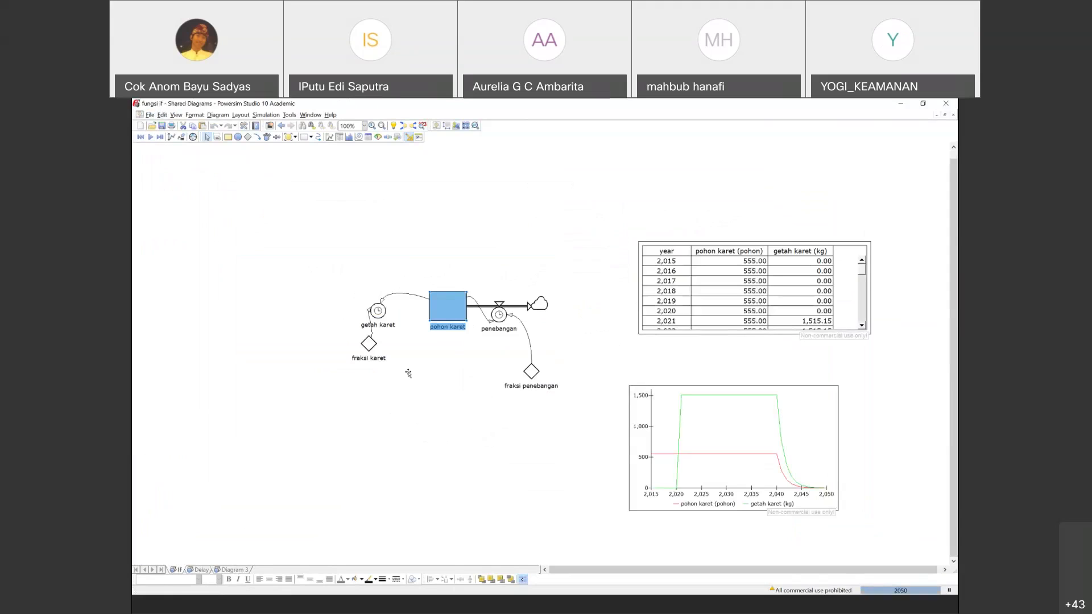
{"action": "left_click", "coordinate": [376, 312]}
{"action": "double_click", "coordinate": [375, 313]}
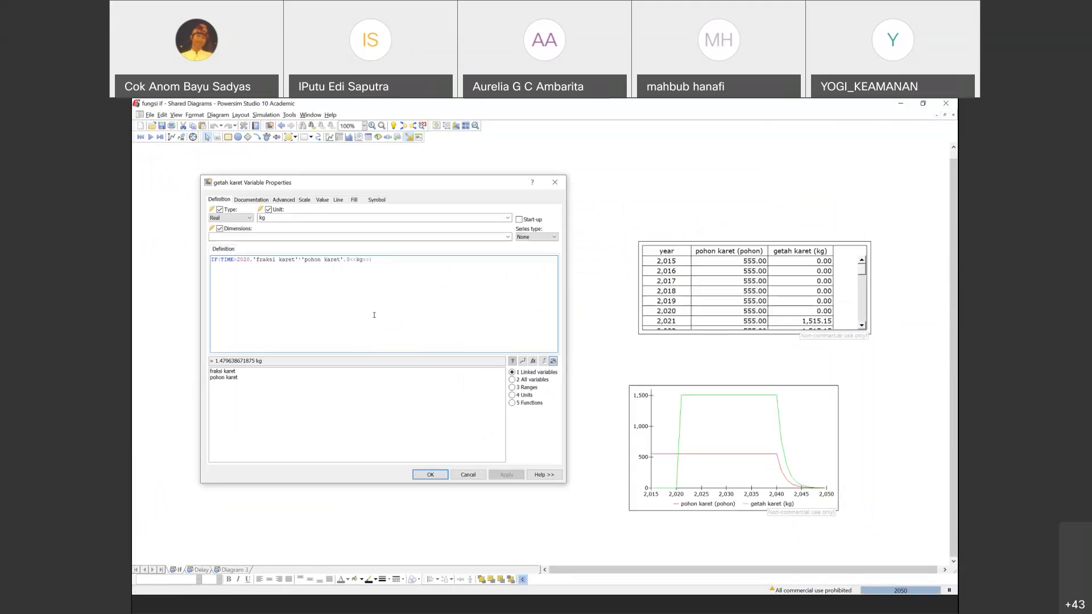
{"action": "left_click", "coordinate": [468, 475]}
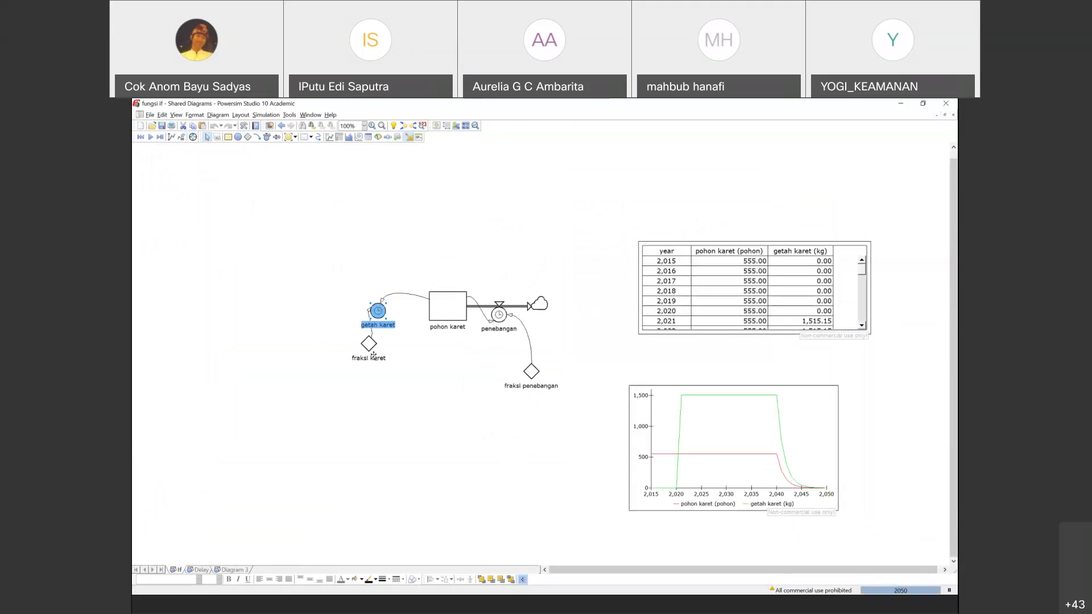
Move the whole pohon karet model up and slightly left, and shift fraksi karet down and left, away from getah karet.
{"action": "left_click_drag", "start_coordinate": [336, 255], "coordinate": [540, 380]}
{"action": "left_click_drag", "start_coordinate": [439, 308], "coordinate": [430, 268]}
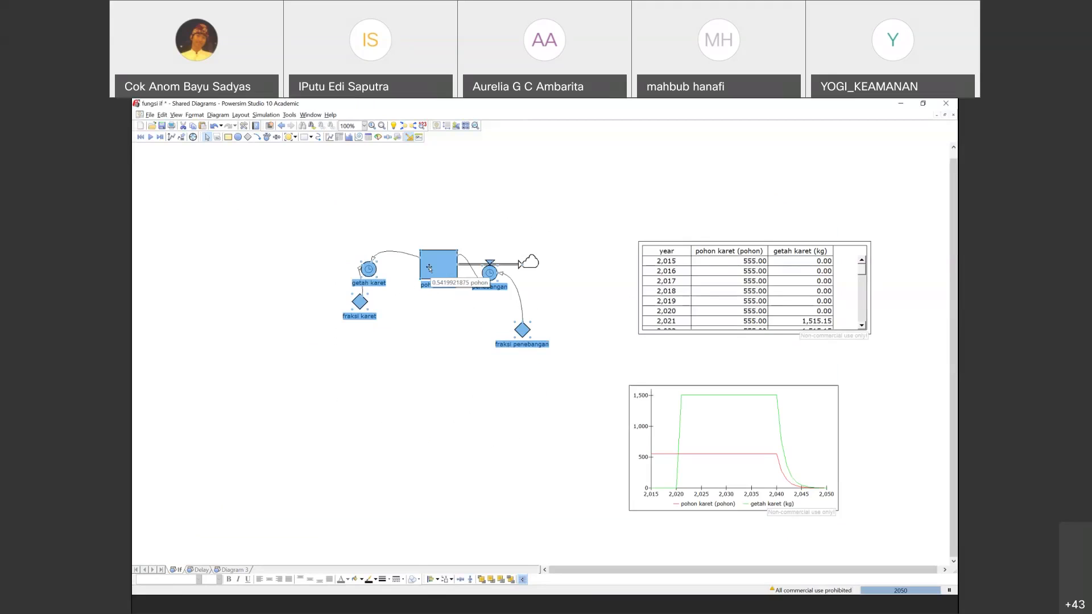
{"action": "left_click", "coordinate": [440, 229]}
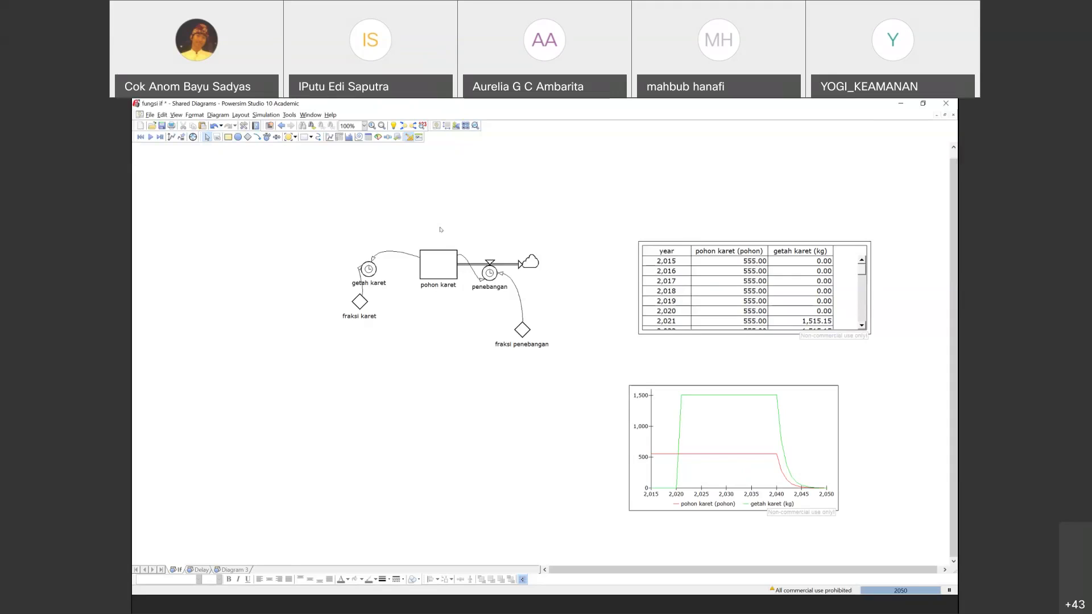
{"action": "left_click_drag", "start_coordinate": [354, 301], "coordinate": [322, 315]}
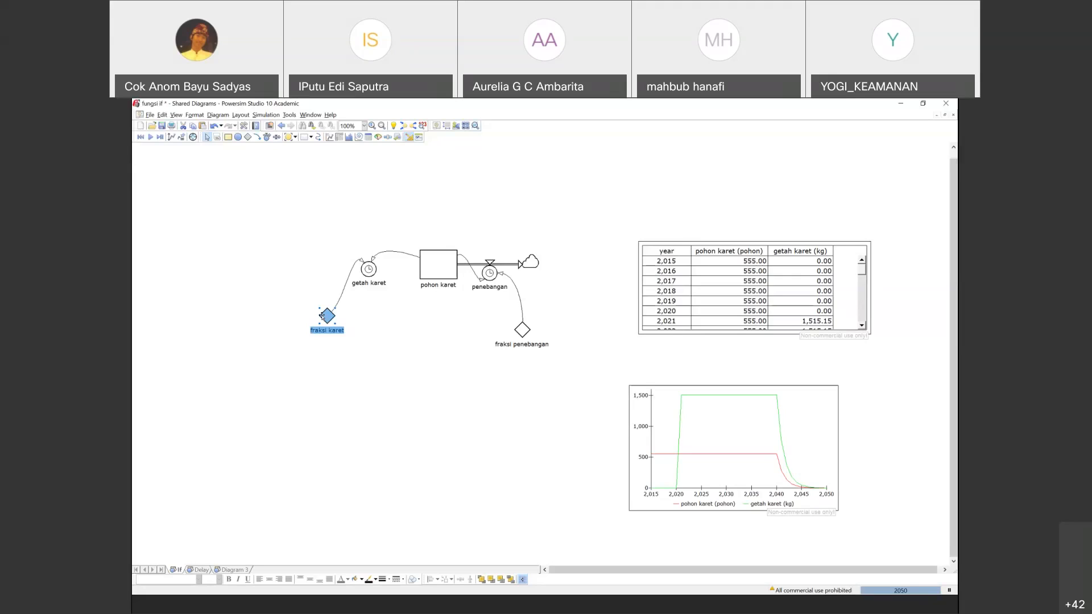
Switch to the Tutorial Powersim Studio 10 PDF in the browser and read section 3.2, Fungsi IF, through its rubber tree example.
{"action": "left_click", "coordinate": [503, 604]}
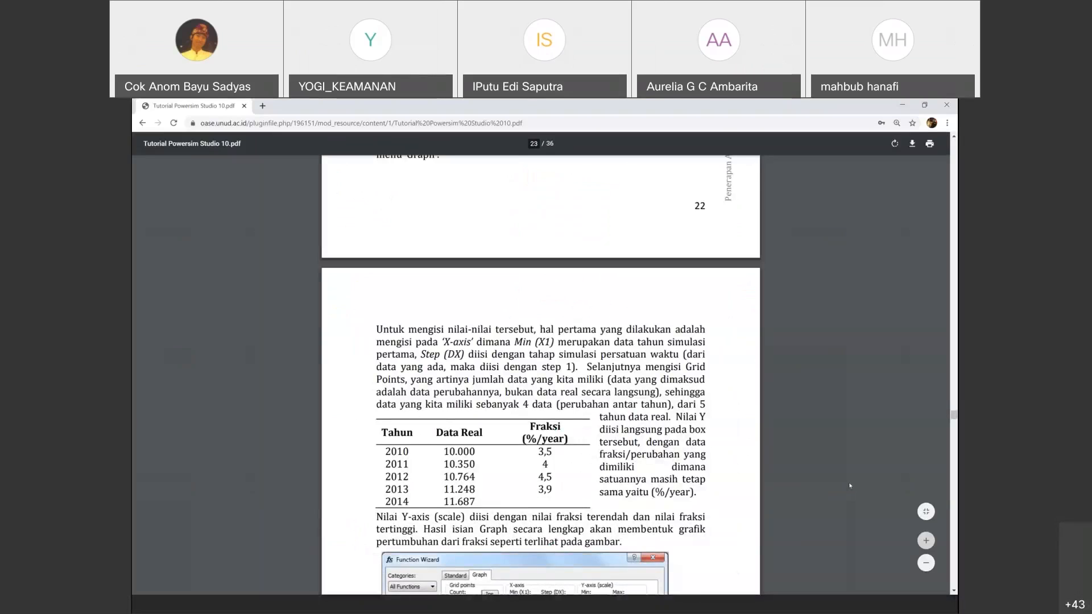
{"action": "left_click", "coordinate": [954, 590]}
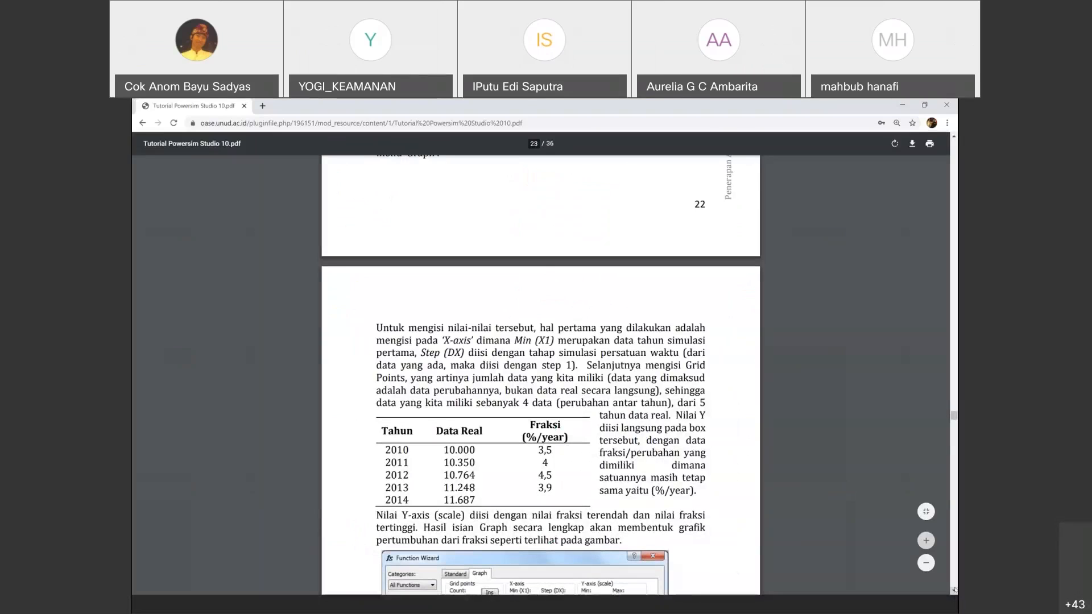
{"action": "left_click", "coordinate": [955, 591]}
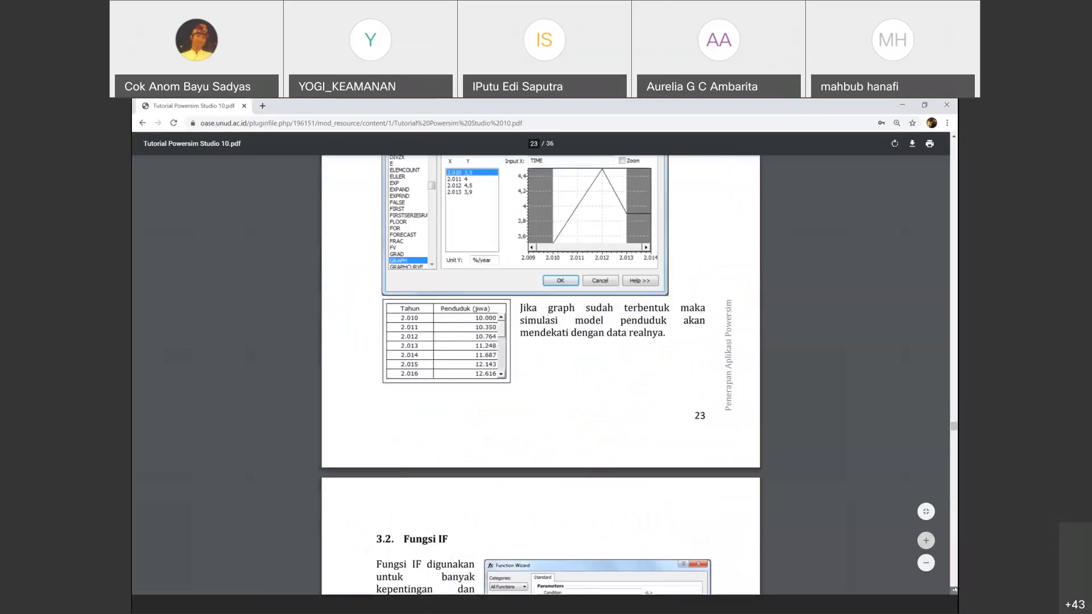
{"action": "left_click", "coordinate": [954, 591]}
{"action": "left_click", "coordinate": [954, 591]}
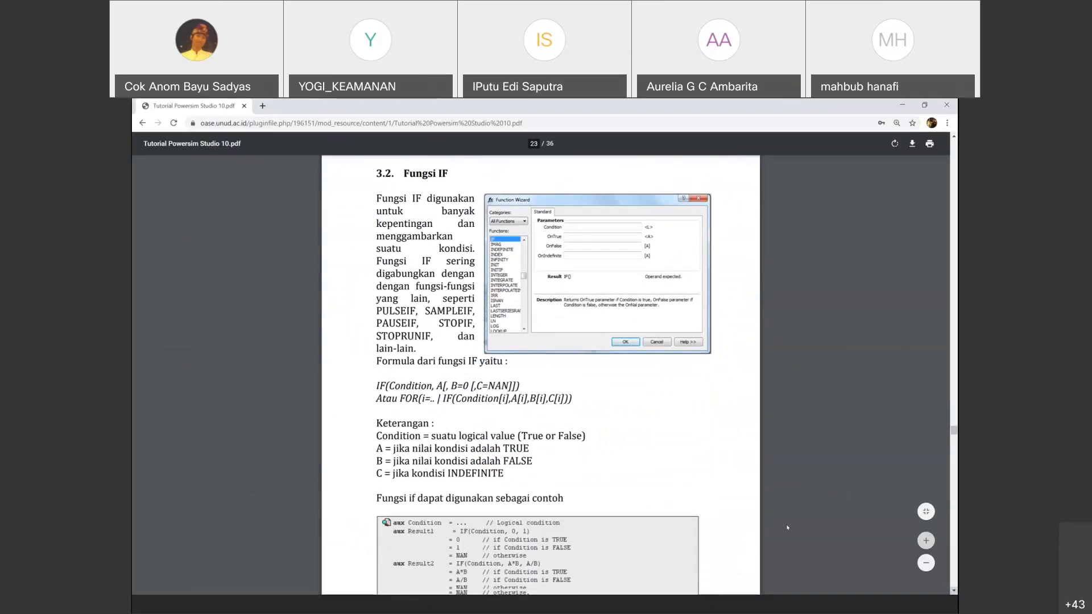
{"action": "scroll", "coordinate": [788, 528], "scroll_direction": "down", "scroll_amount": 1}
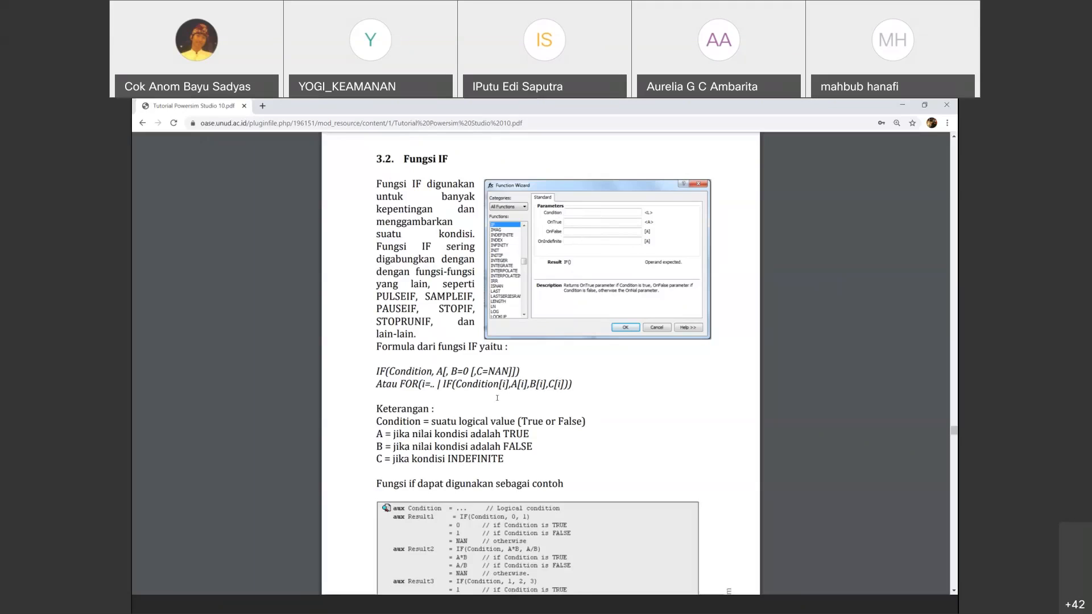
{"action": "scroll", "coordinate": [498, 400], "scroll_direction": "up", "scroll_amount": 9}
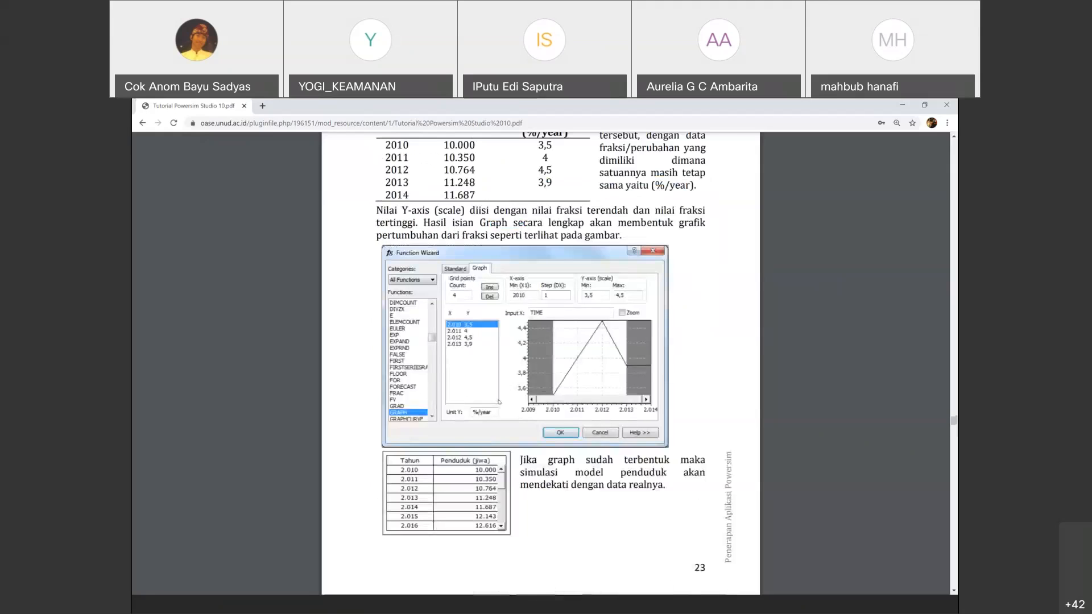
{"action": "scroll", "coordinate": [499, 401], "scroll_direction": "down", "scroll_amount": 5}
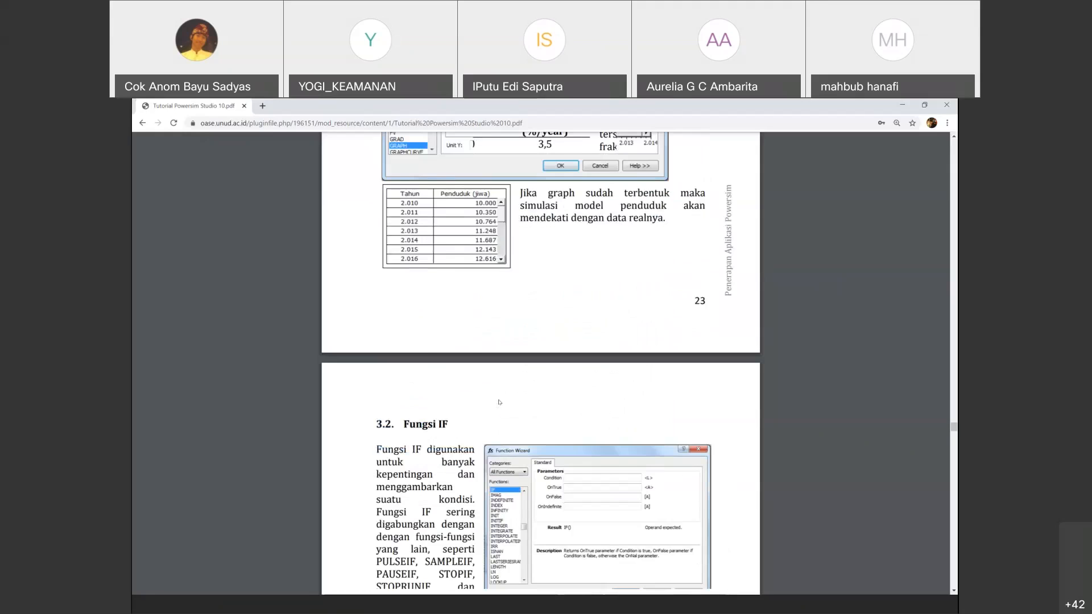
{"action": "scroll", "coordinate": [499, 402], "scroll_direction": "down", "scroll_amount": 7}
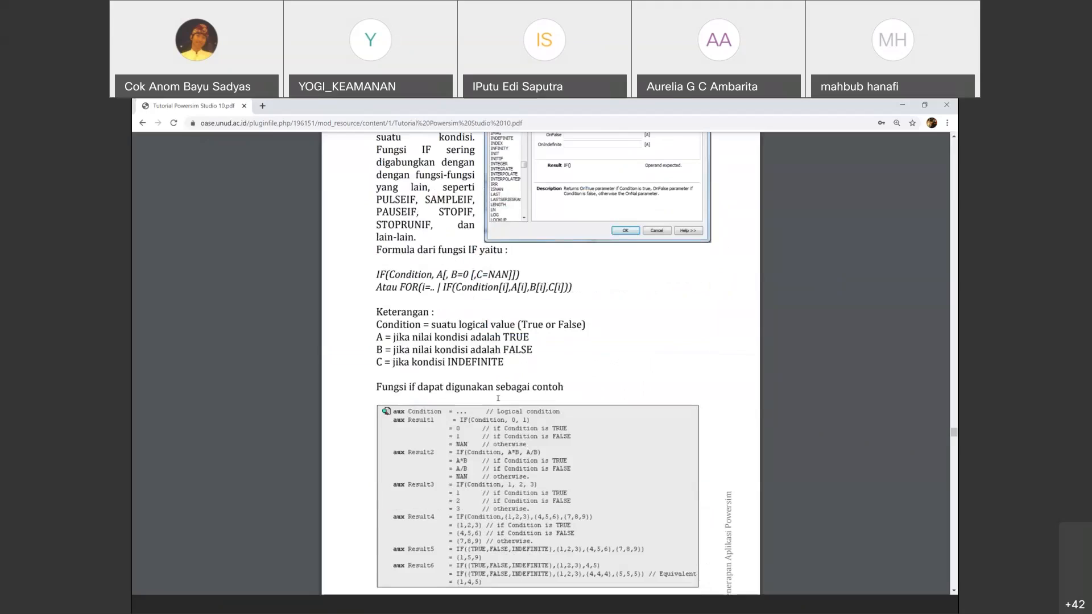
{"action": "scroll", "coordinate": [499, 398], "scroll_direction": "down", "scroll_amount": 2}
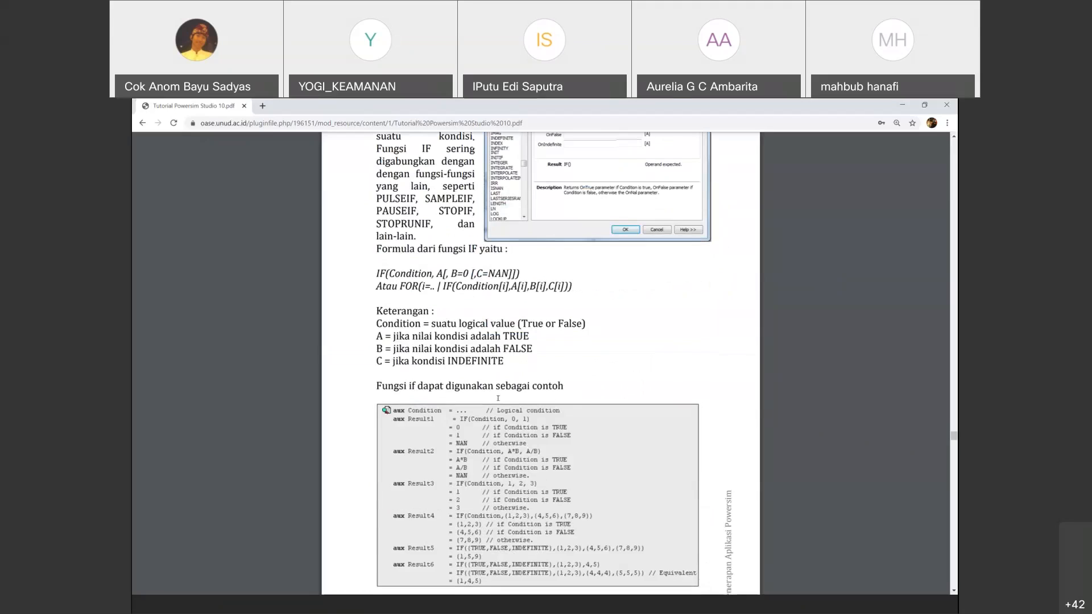
{"action": "scroll", "coordinate": [499, 398], "scroll_direction": "down", "scroll_amount": 6}
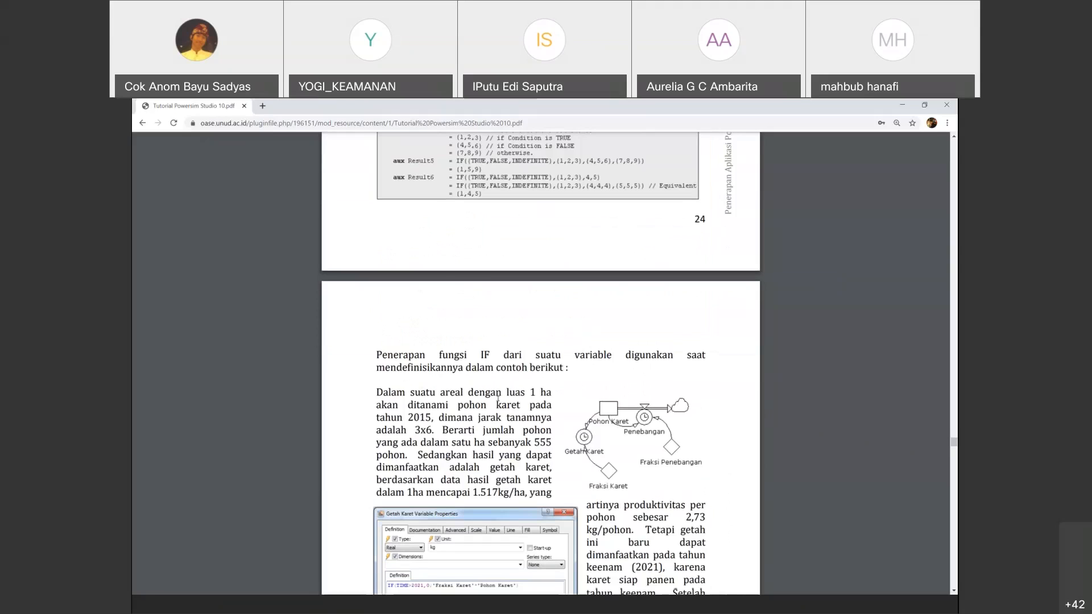
{"action": "scroll", "coordinate": [498, 398], "scroll_direction": "down", "scroll_amount": 3}
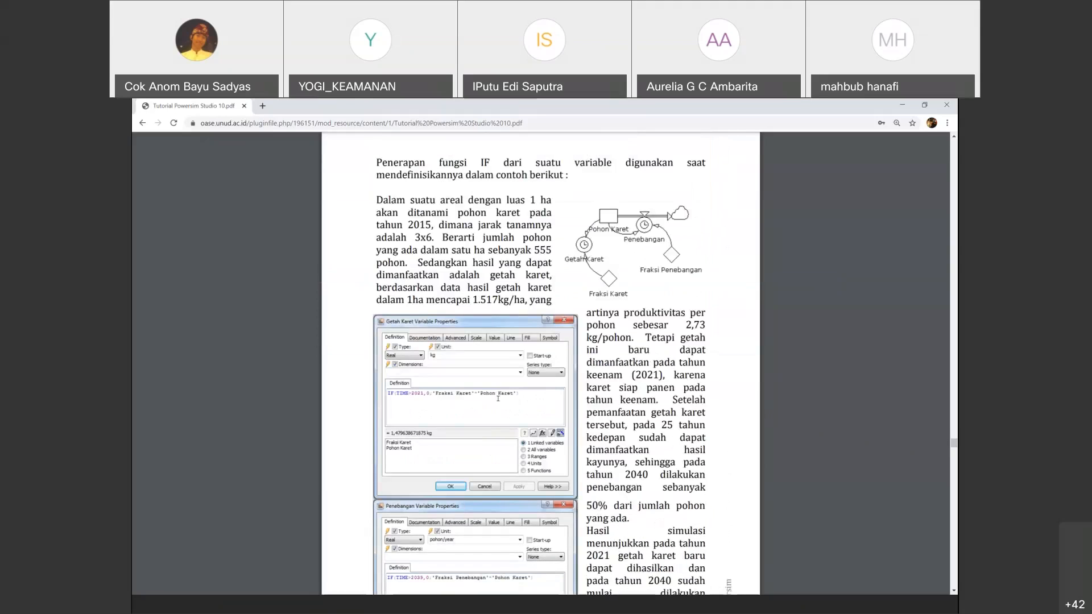
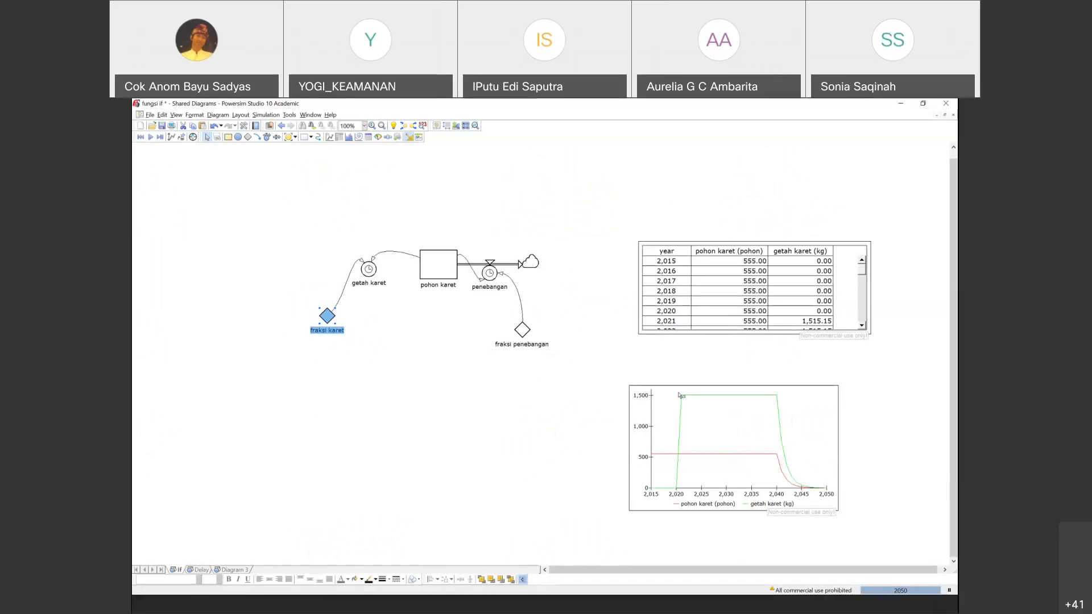
In Powersim's If diagram, move the time graph and the pohon karet and getah karet table up and to the right.
{"action": "left_click_drag", "start_coordinate": [680, 388], "coordinate": [734, 368]}
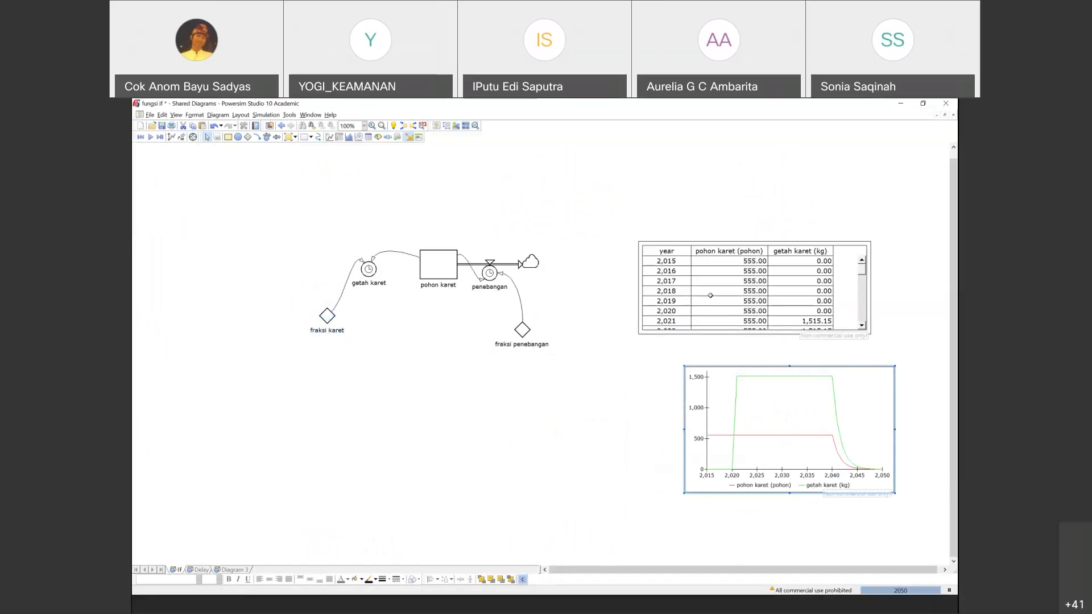
{"action": "left_click_drag", "start_coordinate": [684, 243], "coordinate": [692, 229]}
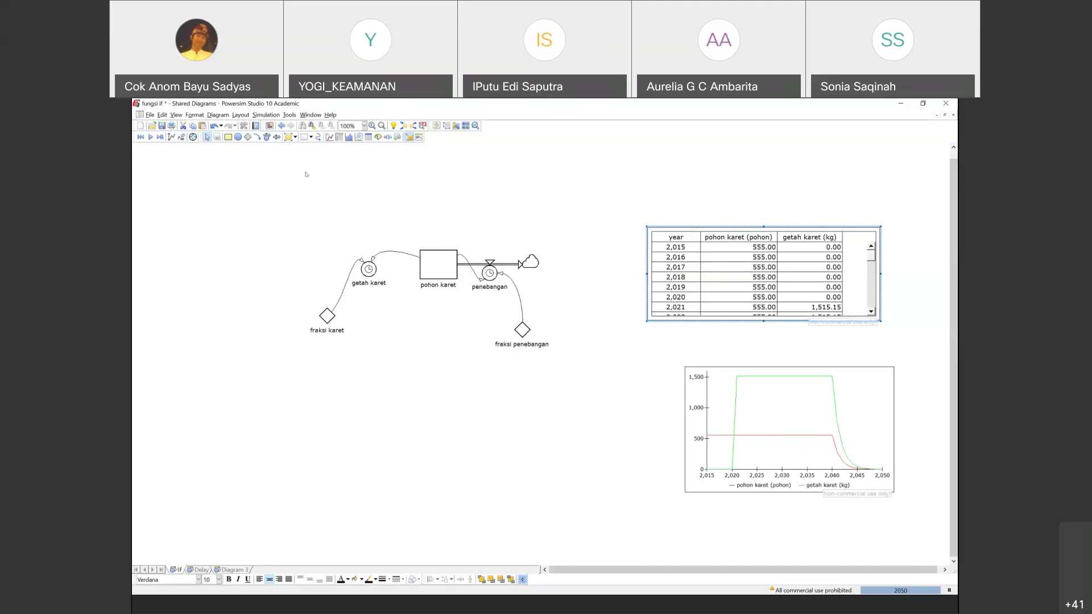
Add a level named poohon karet1 below the existing rubber tree model and enlarge its symbol.
{"action": "left_click", "coordinate": [228, 137]}
{"action": "left_click", "coordinate": [430, 406]}
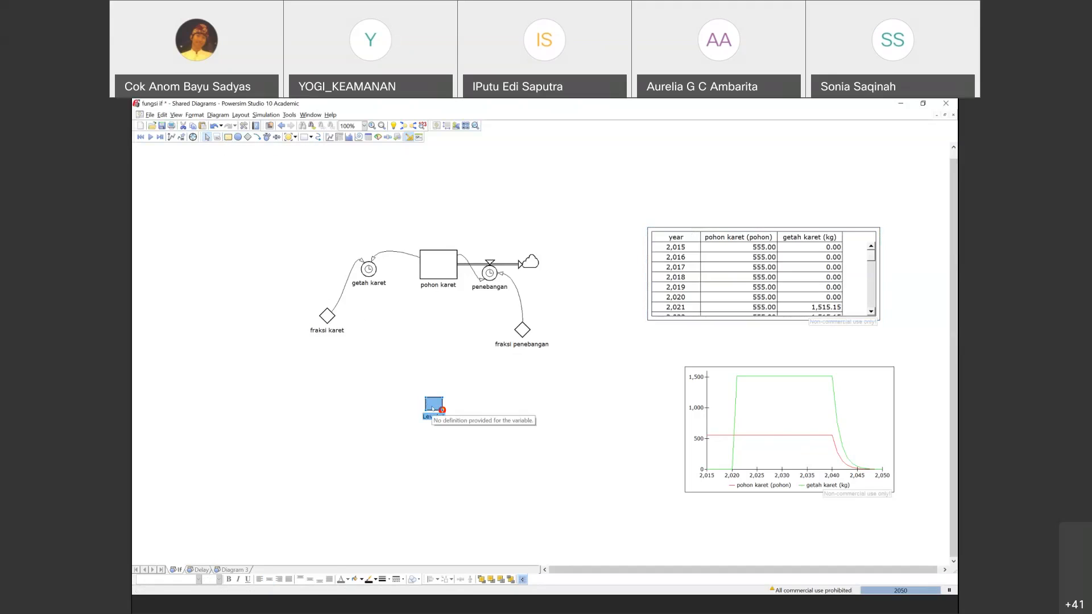
{"action": "type", "text": "poohon"}
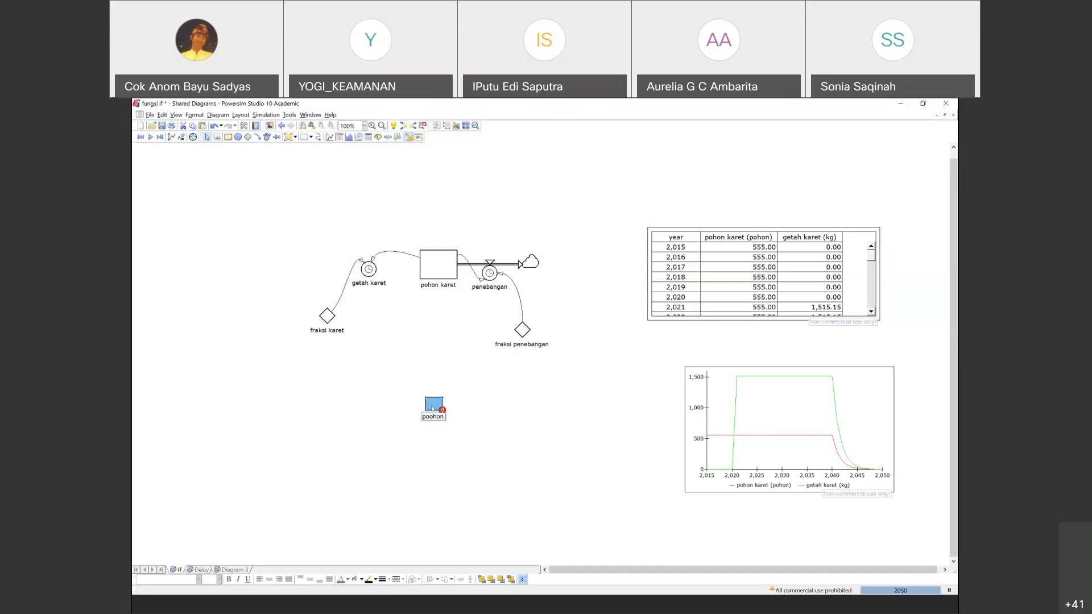
{"action": "type", "text": " karet1"}
{"action": "left_click", "coordinate": [462, 461]}
{"action": "left_click", "coordinate": [435, 401]}
{"action": "left_click_drag", "start_coordinate": [423, 393], "coordinate": [434, 411]}
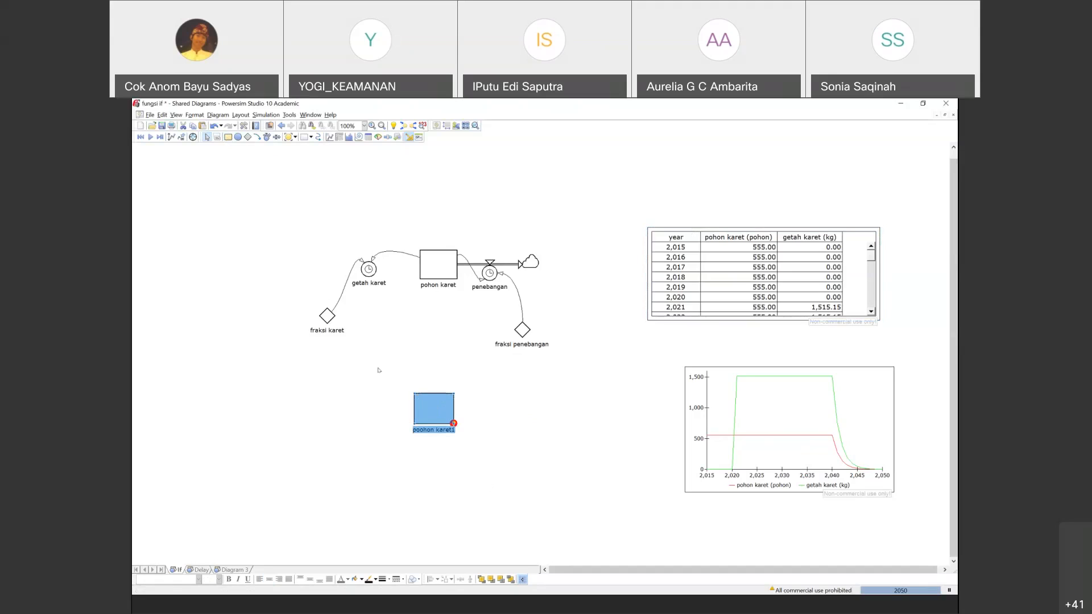
Create an outflow with rate from poohon karet1 to a cloud and name the rate penebangan1.
{"action": "left_click", "coordinate": [267, 139]}
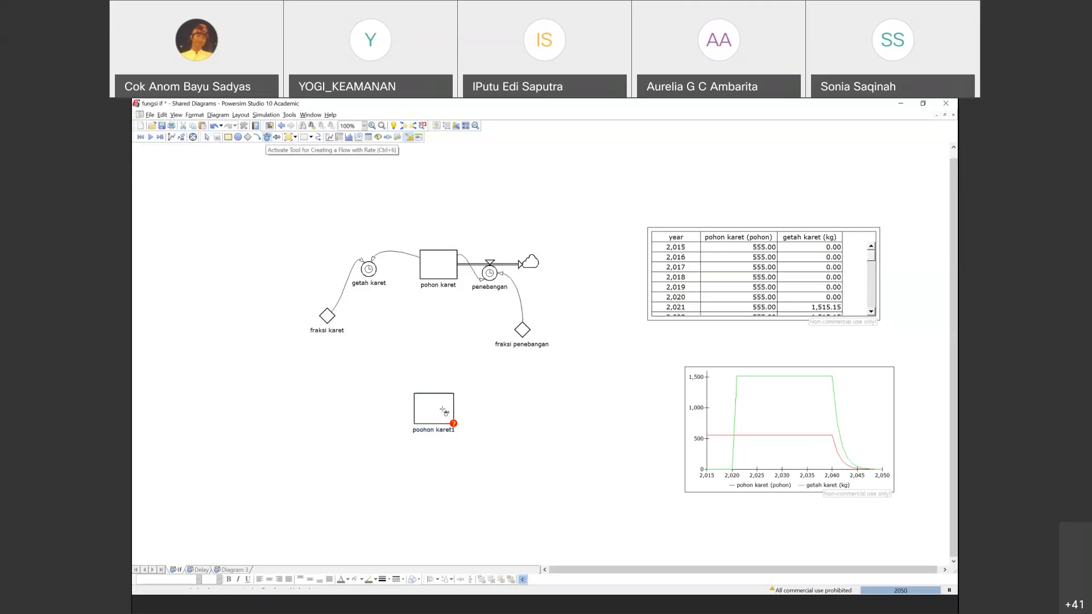
{"action": "left_click_drag", "start_coordinate": [434, 408], "coordinate": [528, 408]}
{"action": "double_click", "coordinate": [529, 408]}
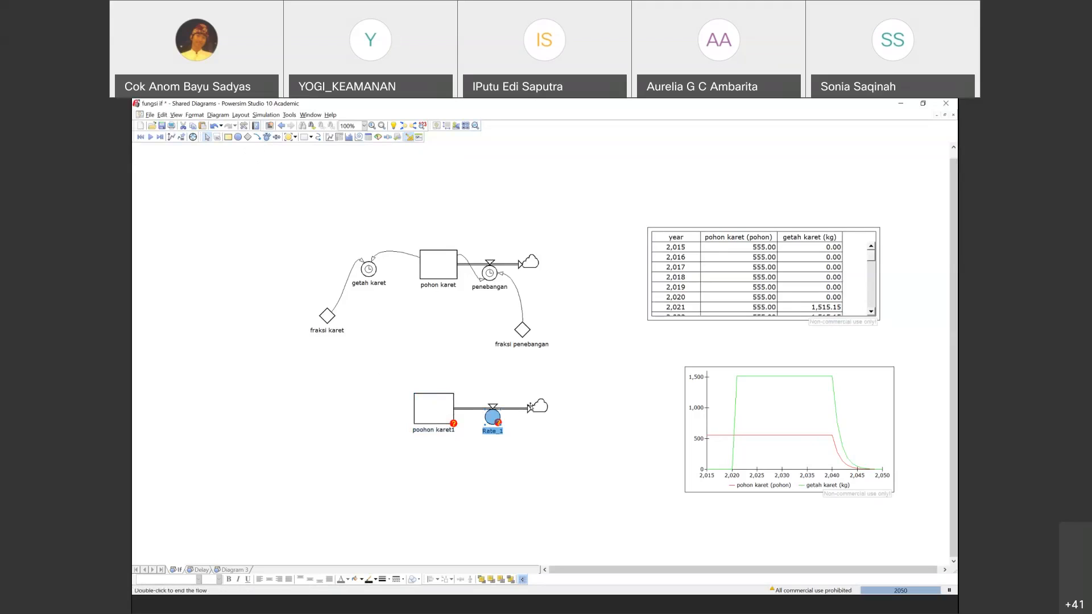
{"action": "double_click", "coordinate": [489, 433]}
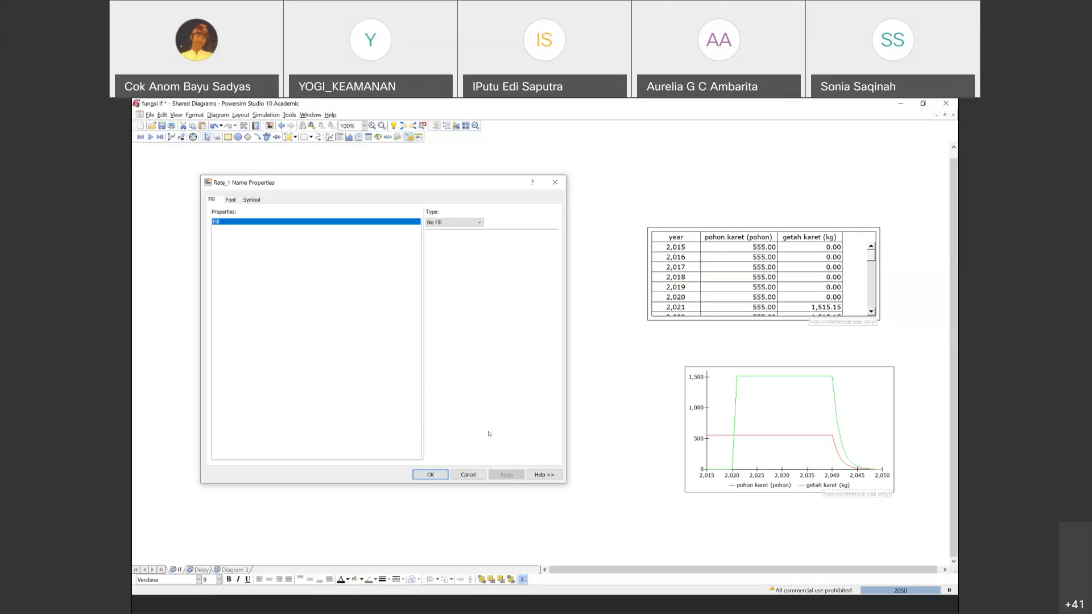
{"action": "left_click", "coordinate": [469, 474]}
{"action": "type", "text": "penebangan1"}
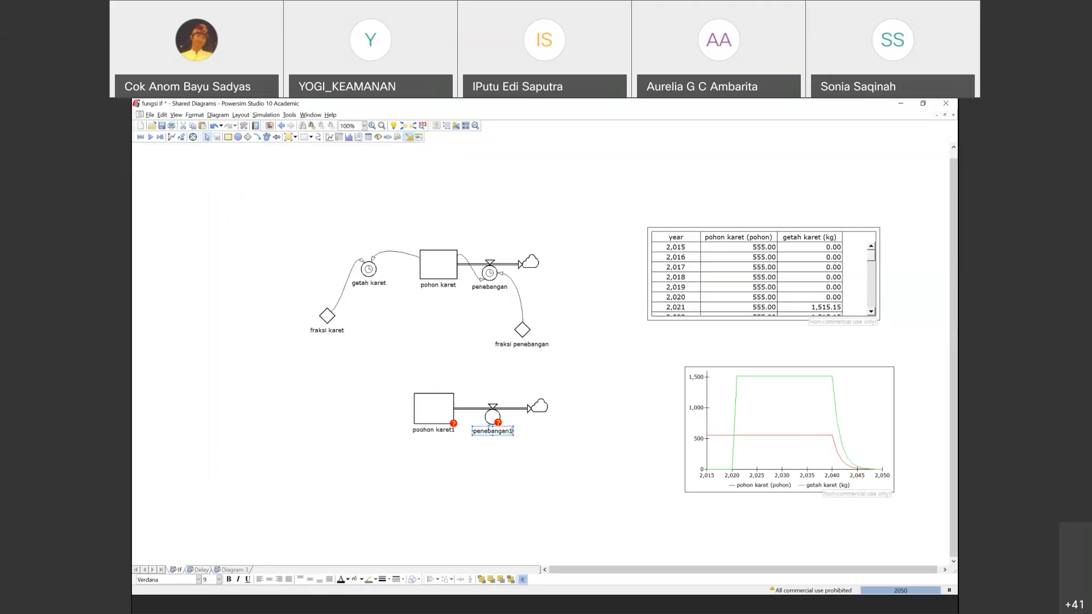
{"action": "left_click", "coordinate": [467, 438]}
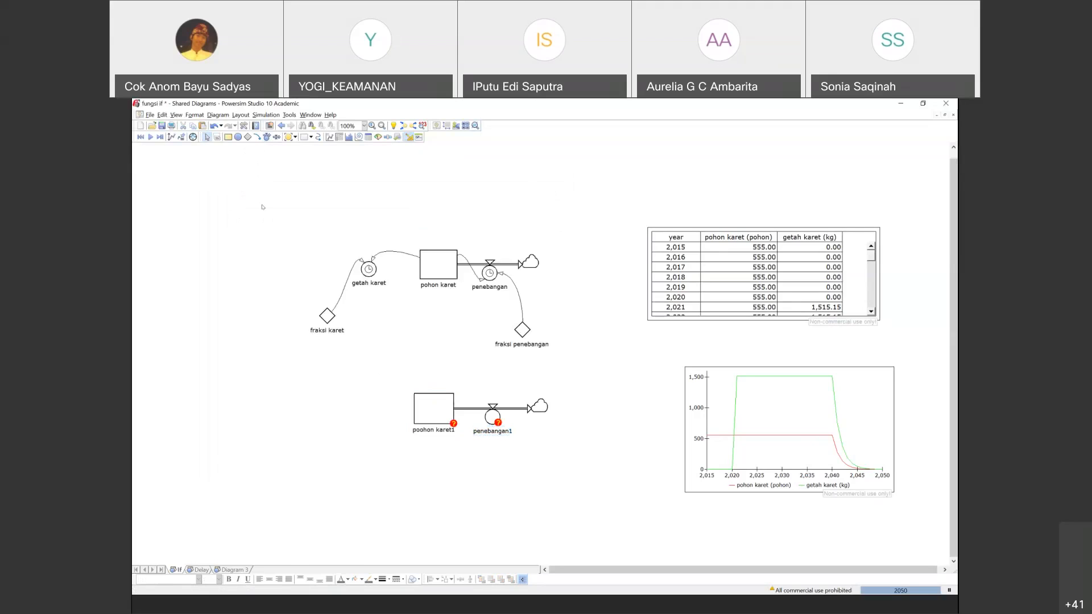
Add two constants, fraksi penebangan1 below and right of penebangan1 and fraksi karet1 below and left of poohon karet1.
{"action": "left_click", "coordinate": [248, 137]}
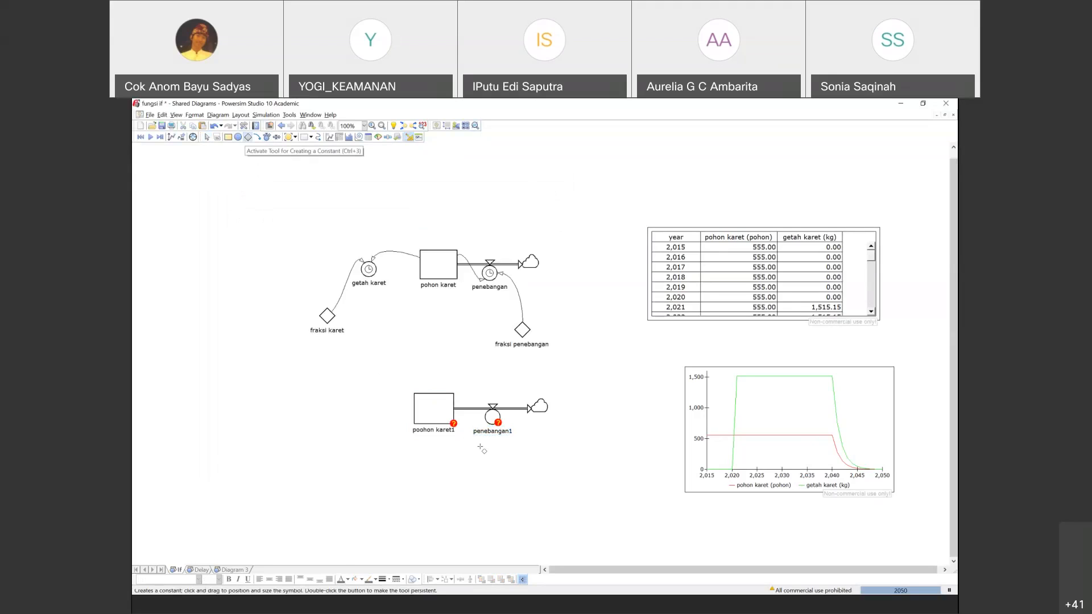
{"action": "left_click", "coordinate": [527, 460]}
{"action": "type", "text": "fraksi penebanga"}
{"action": "type", "text": "n1"}
{"action": "key", "text": "Return"}
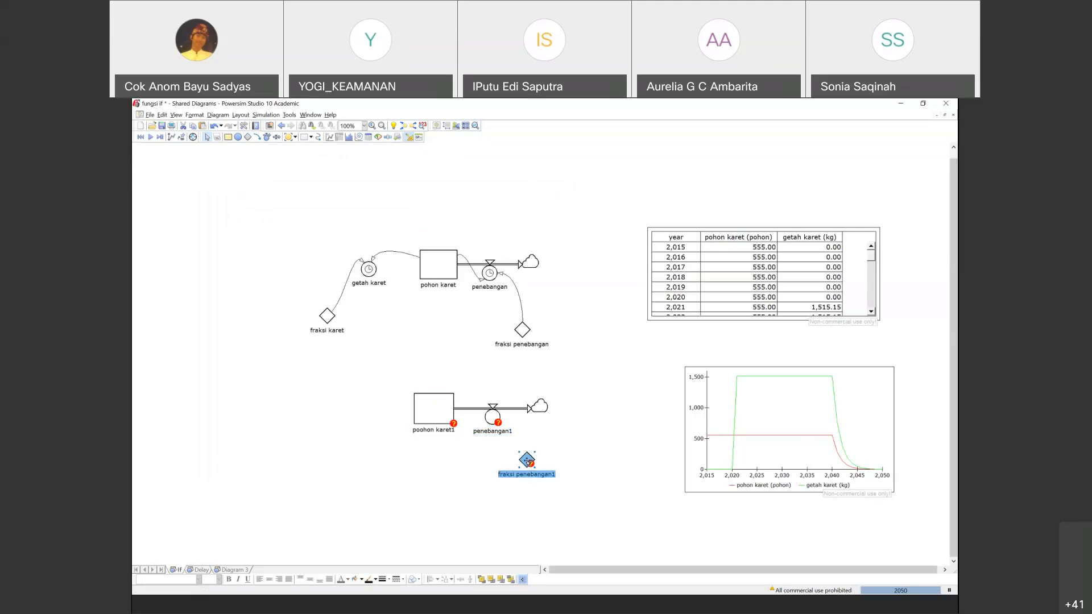
{"action": "left_click", "coordinate": [248, 137]}
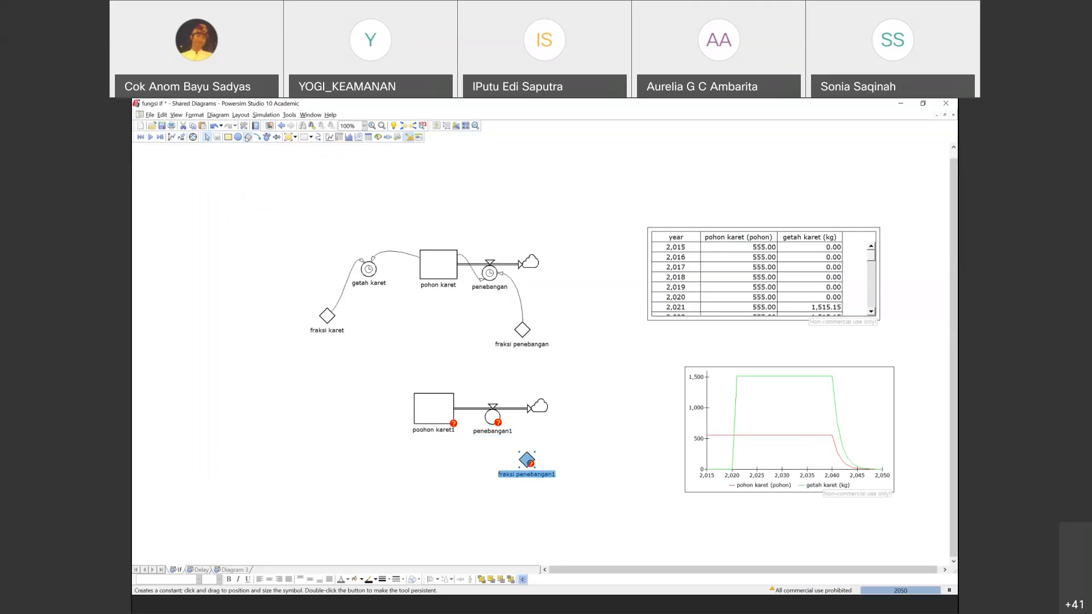
{"action": "left_click", "coordinate": [322, 464]}
{"action": "type", "text": "fraksi karet1"}
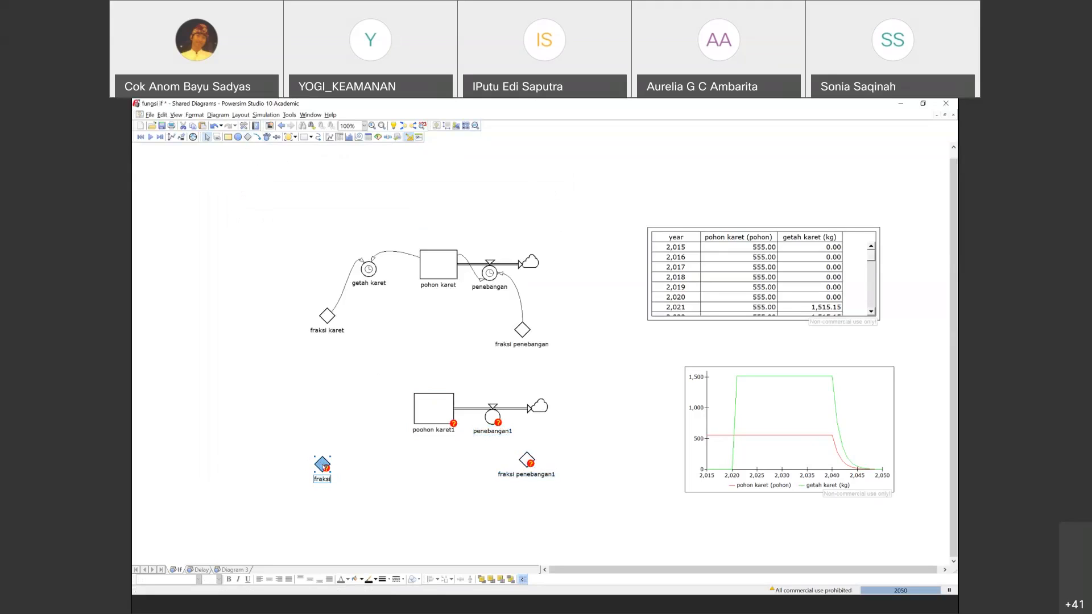
{"action": "left_click", "coordinate": [361, 467]}
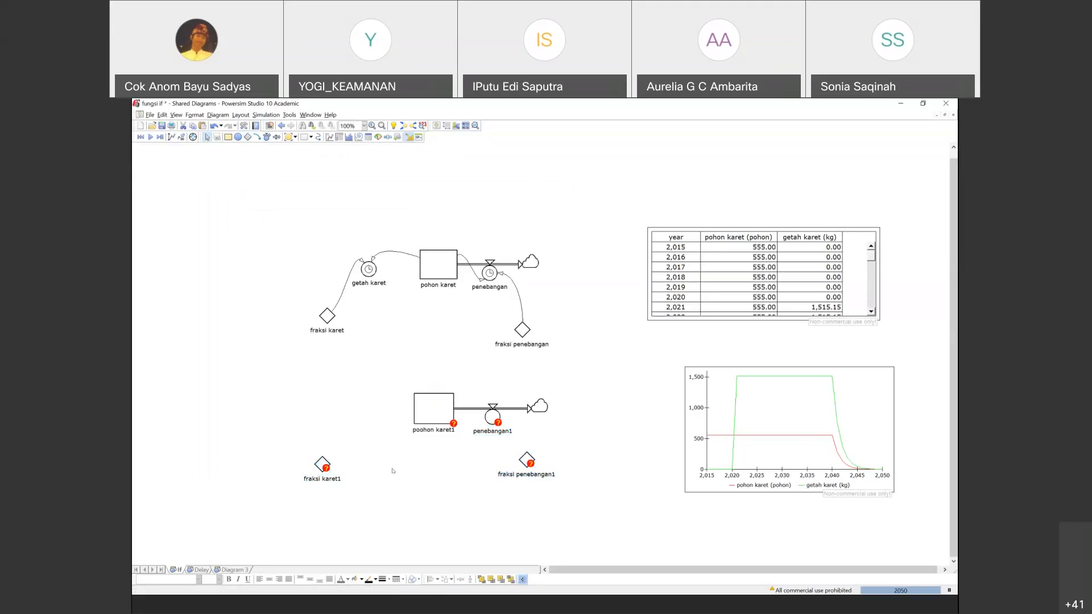
Place an auxiliary to the left of poohon karet1 and link poohon karet1 to it.
{"action": "left_click", "coordinate": [238, 137]}
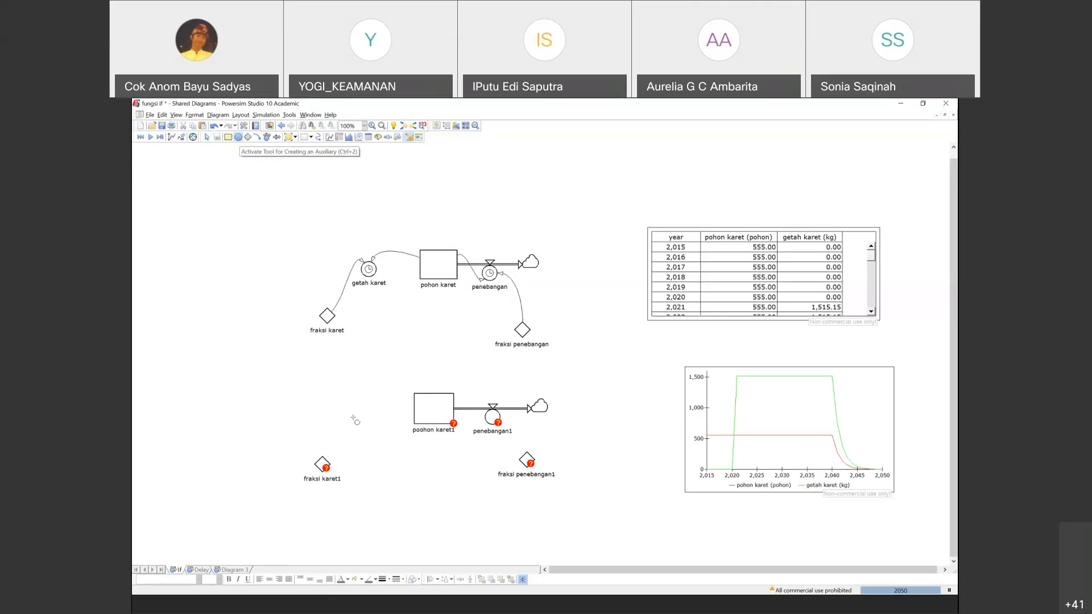
{"action": "left_click", "coordinate": [352, 418]}
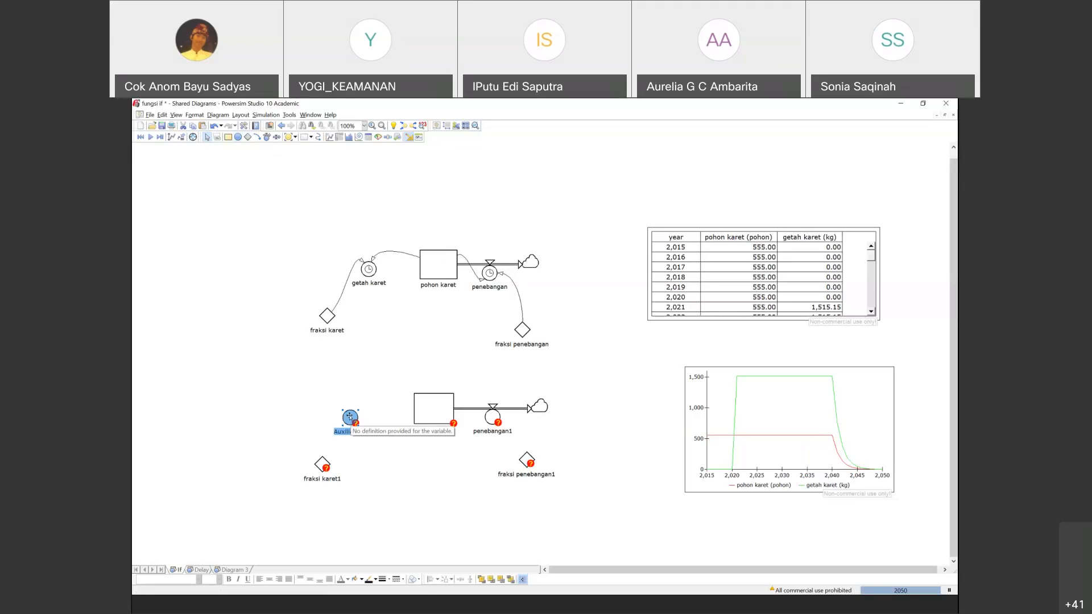
{"action": "left_click", "coordinate": [257, 138]}
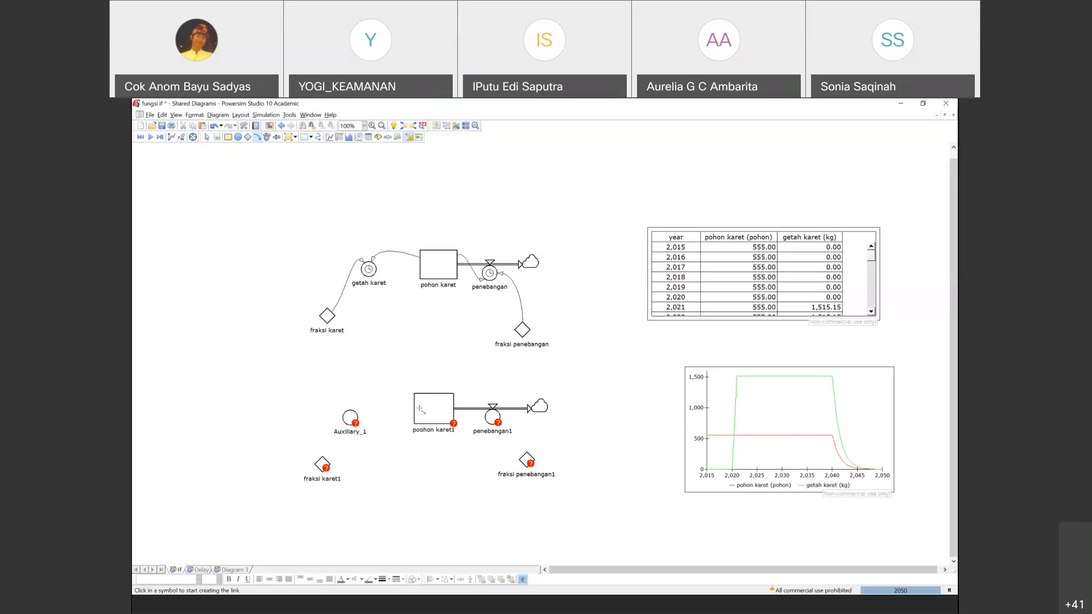
{"action": "left_click", "coordinate": [427, 407]}
{"action": "left_click", "coordinate": [354, 410]}
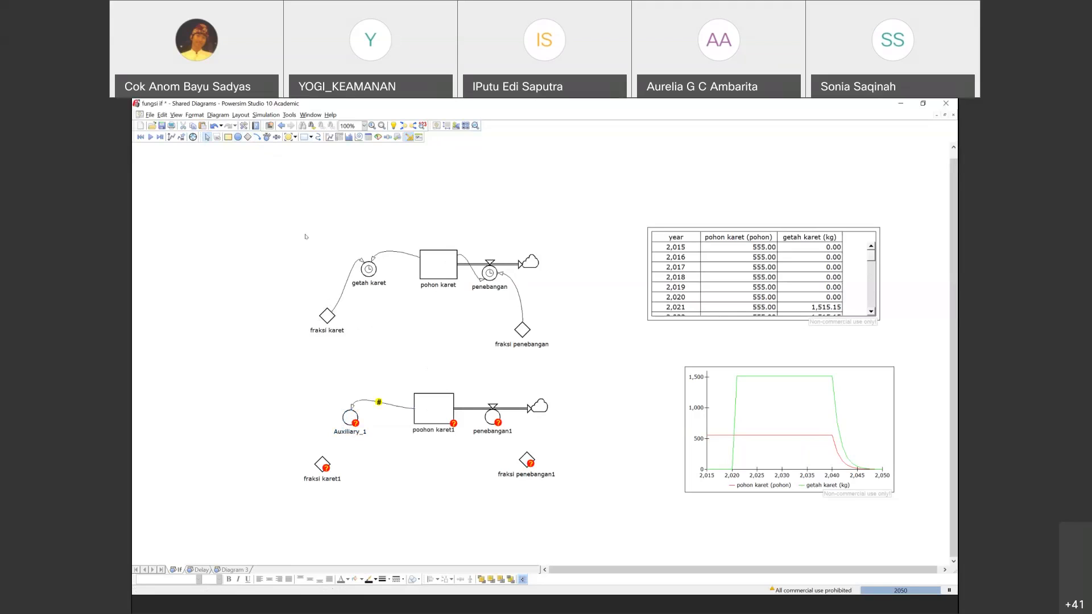
Link fraksi karet1 to the new auxiliary and fraksi penebangan1 to the penebangan1 rate.
{"action": "left_click", "coordinate": [257, 137]}
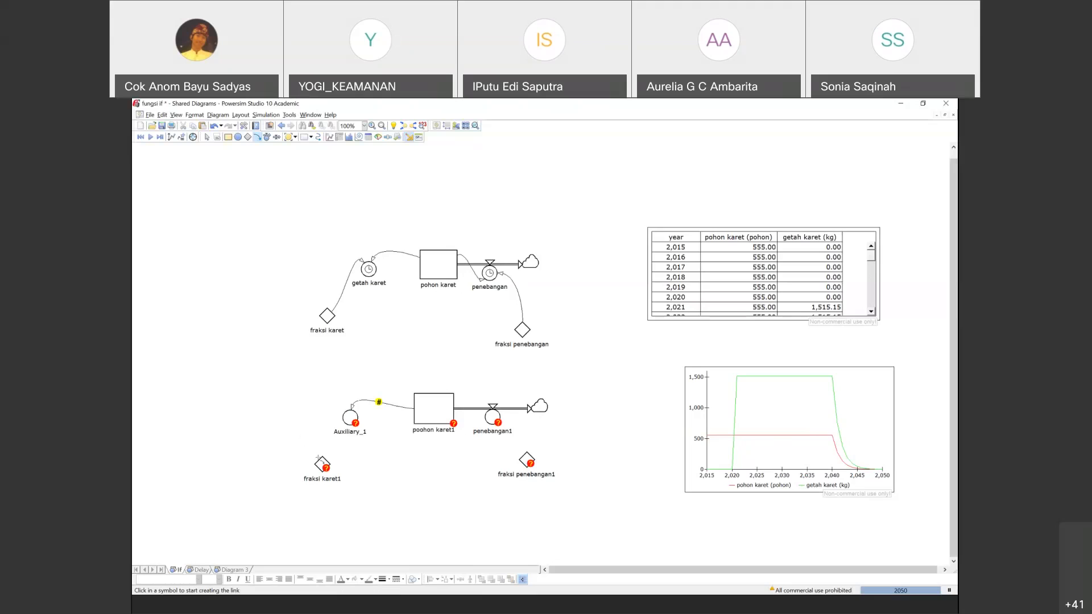
{"action": "left_click", "coordinate": [322, 463]}
{"action": "left_click", "coordinate": [350, 417]}
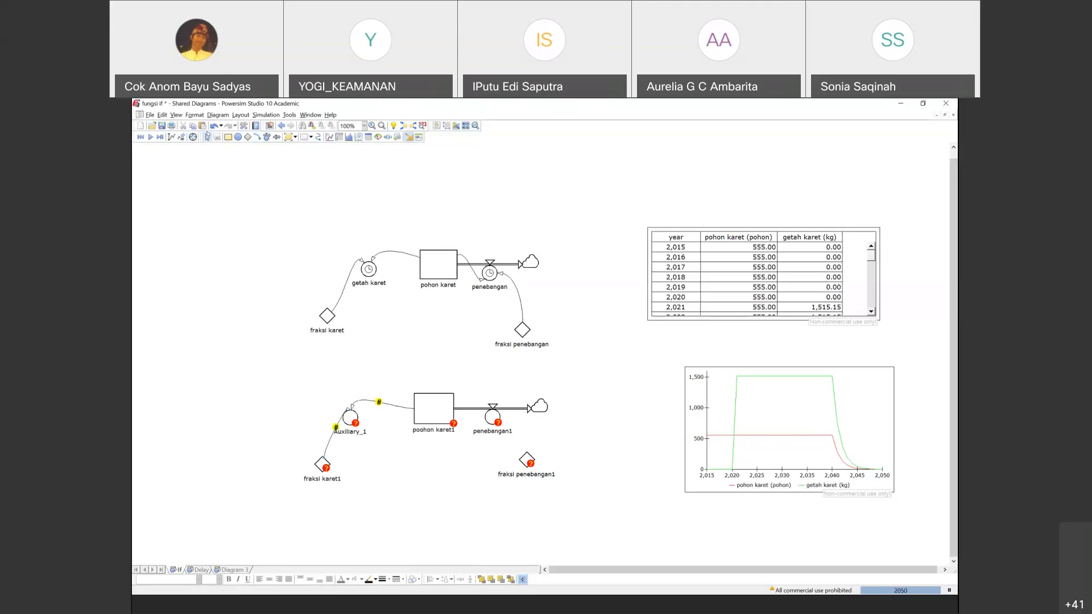
{"action": "left_click", "coordinate": [257, 138]}
{"action": "left_click", "coordinate": [524, 455]}
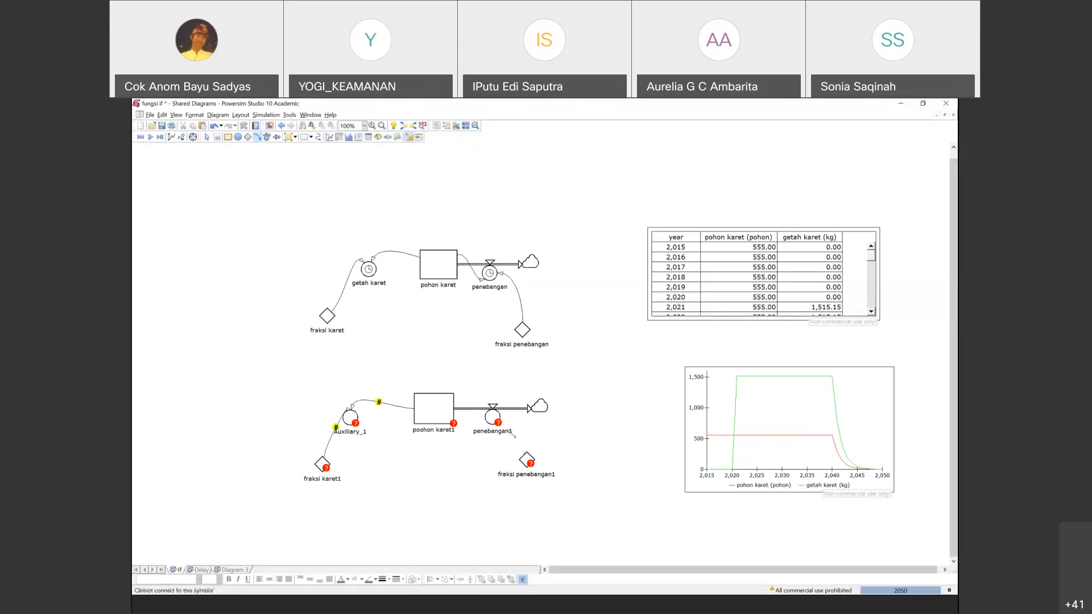
{"action": "left_click", "coordinate": [493, 418]}
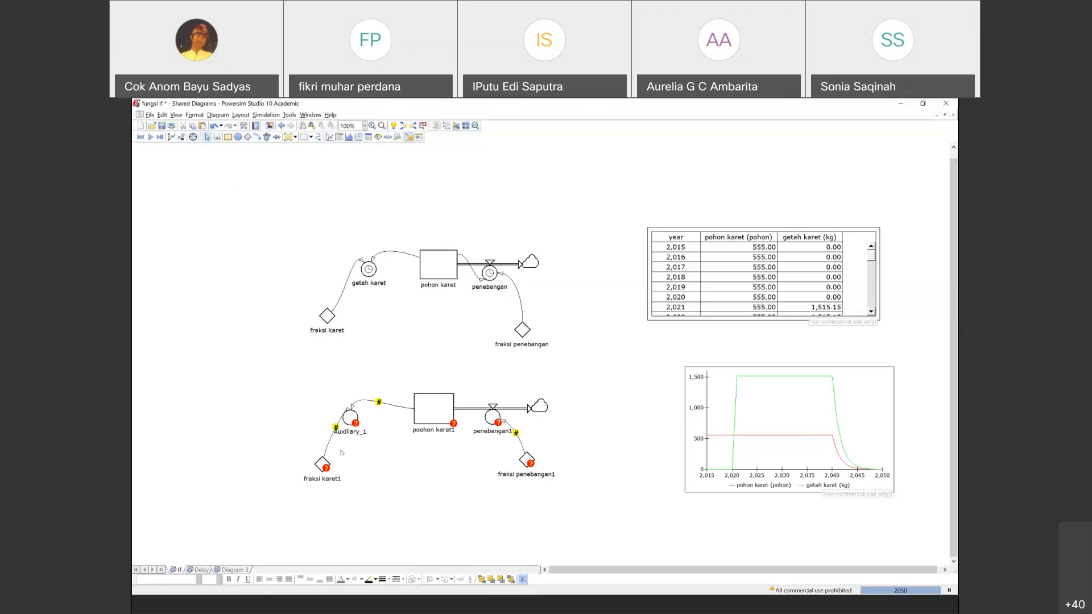
Rename the new auxiliary as getah karet 1.
{"action": "double_click", "coordinate": [343, 429]}
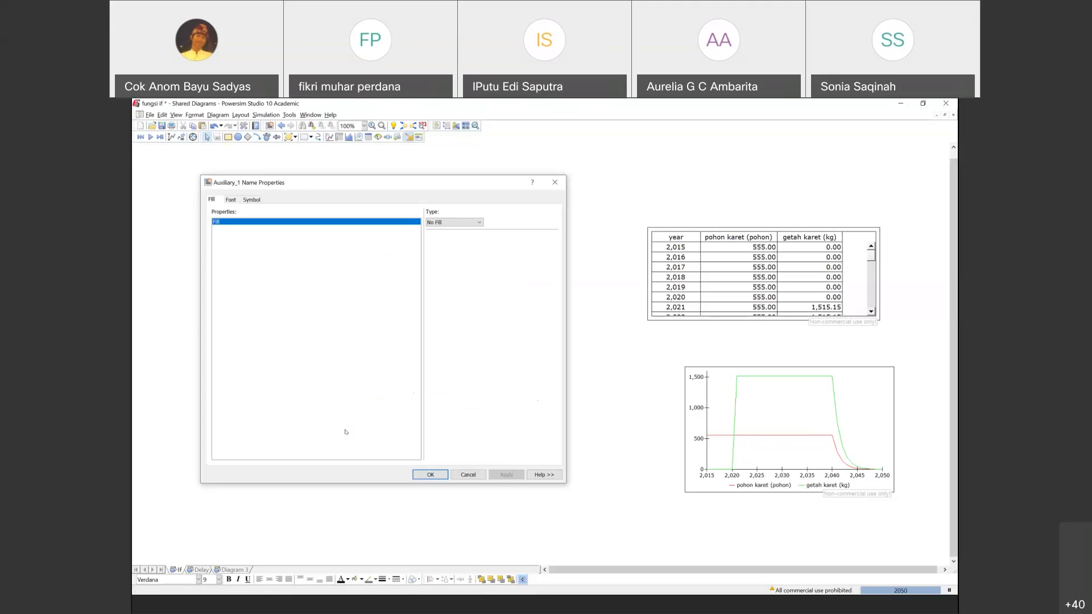
{"action": "left_click", "coordinate": [468, 474]}
{"action": "type", "text": "getah karet"}
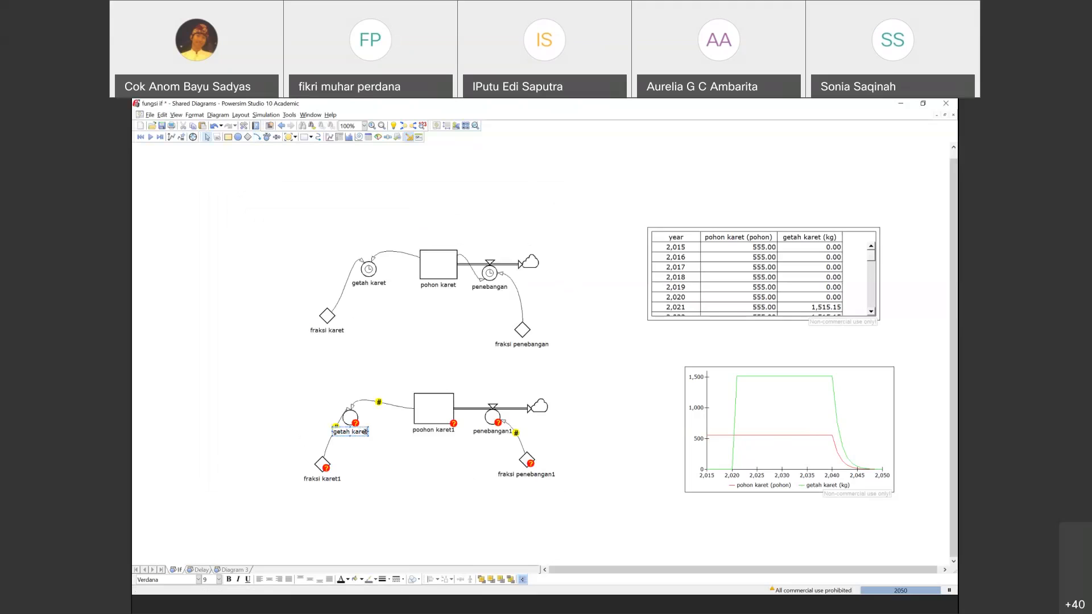
{"action": "left_click", "coordinate": [418, 480]}
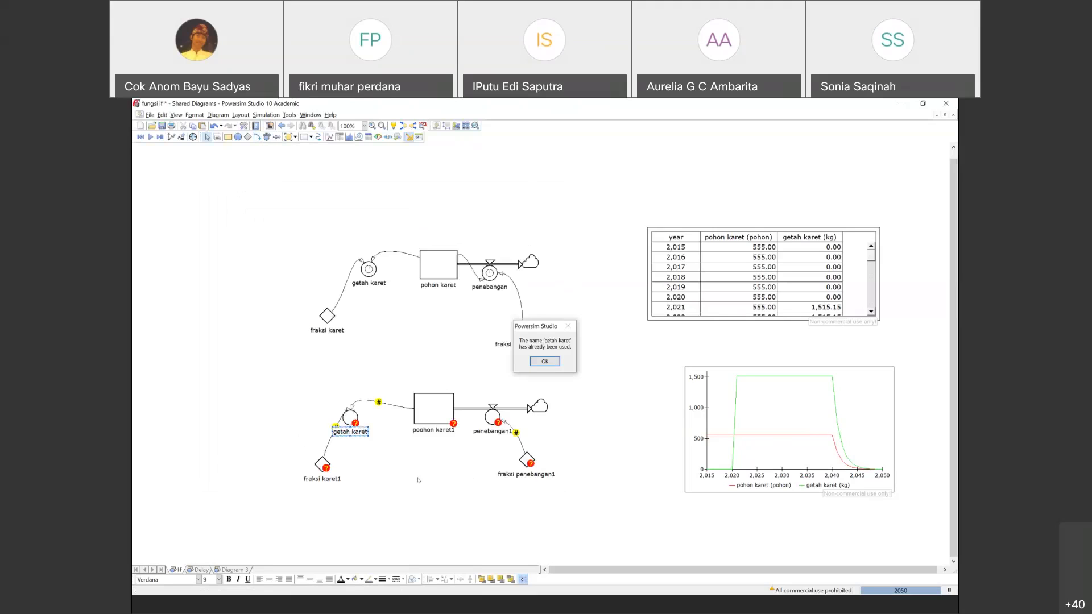
{"action": "left_click", "coordinate": [545, 362]}
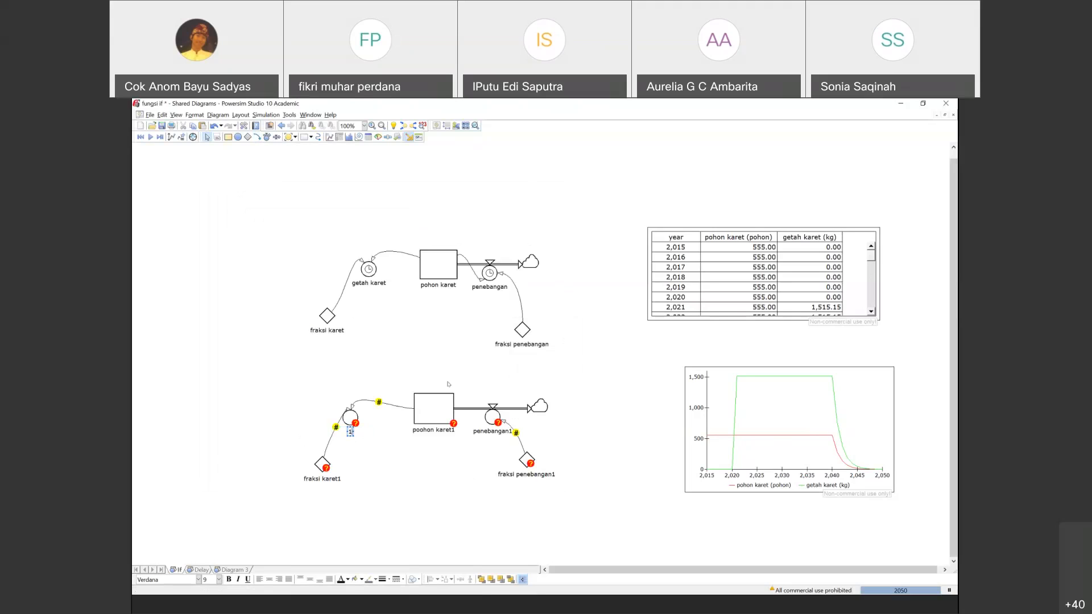
{"action": "type", "text": "getahkar"}
{"action": "key", "text": "BackSpace"}
{"action": "key", "text": "BackSpace"}
{"action": "key", "text": "BackSpace"}
{"action": "type", "text": "karet 1"}
{"action": "left_click", "coordinate": [424, 500]}
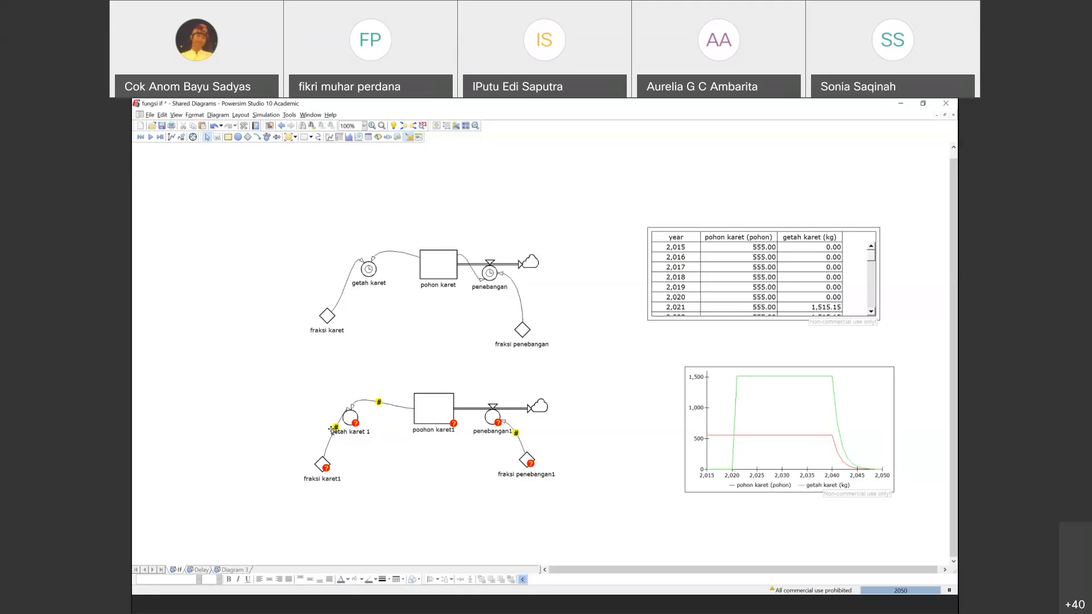
{"action": "left_click", "coordinate": [351, 416]}
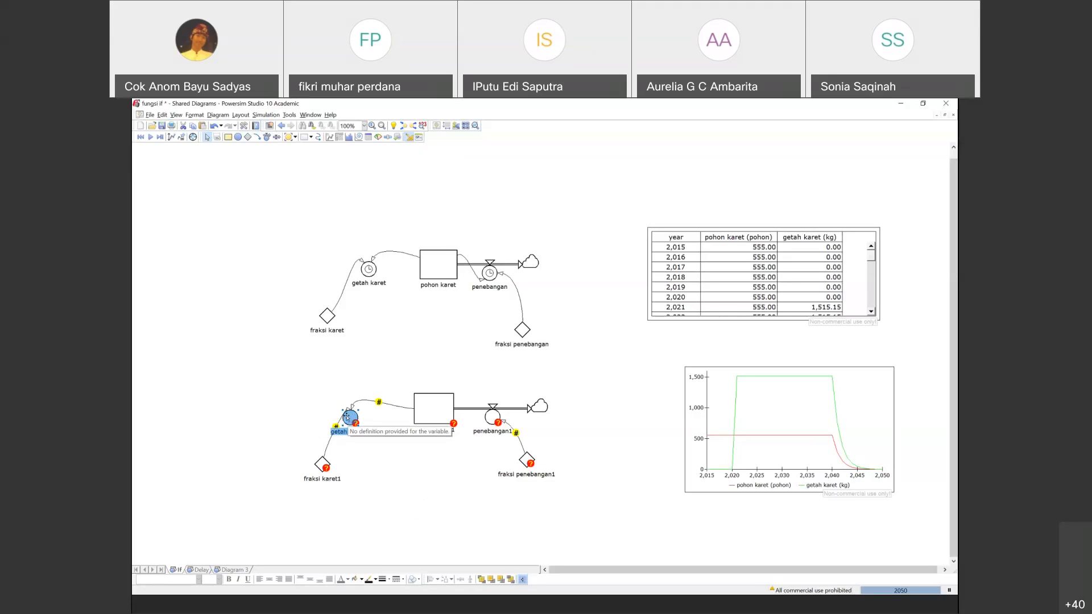
{"action": "left_click", "coordinate": [364, 420]}
{"action": "left_click", "coordinate": [350, 418]}
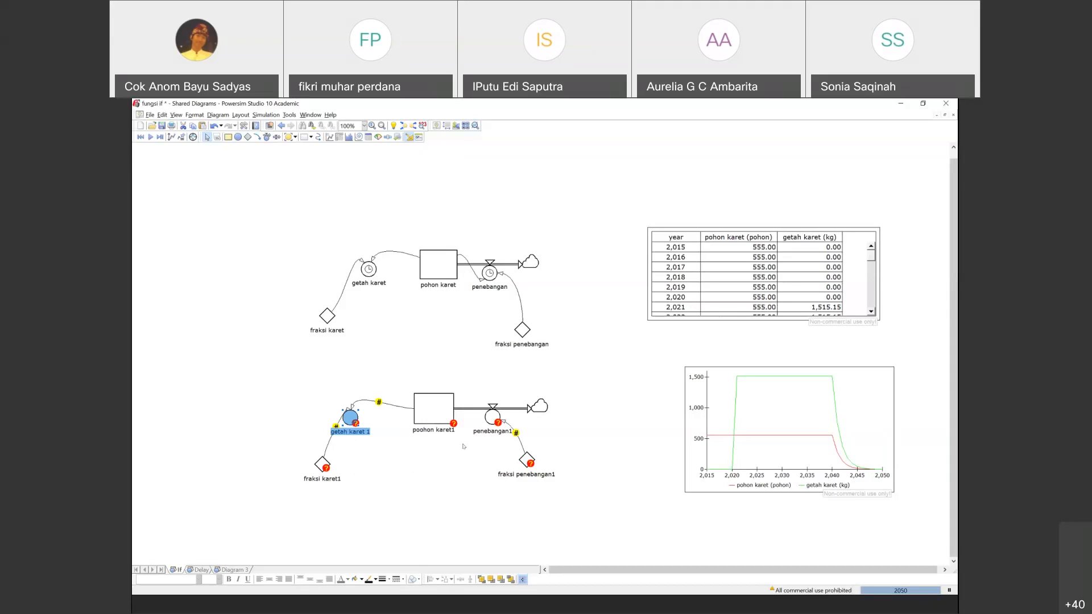
Define the poohon karet1 level as 555 with the unit pohon.
{"action": "double_click", "coordinate": [433, 409]}
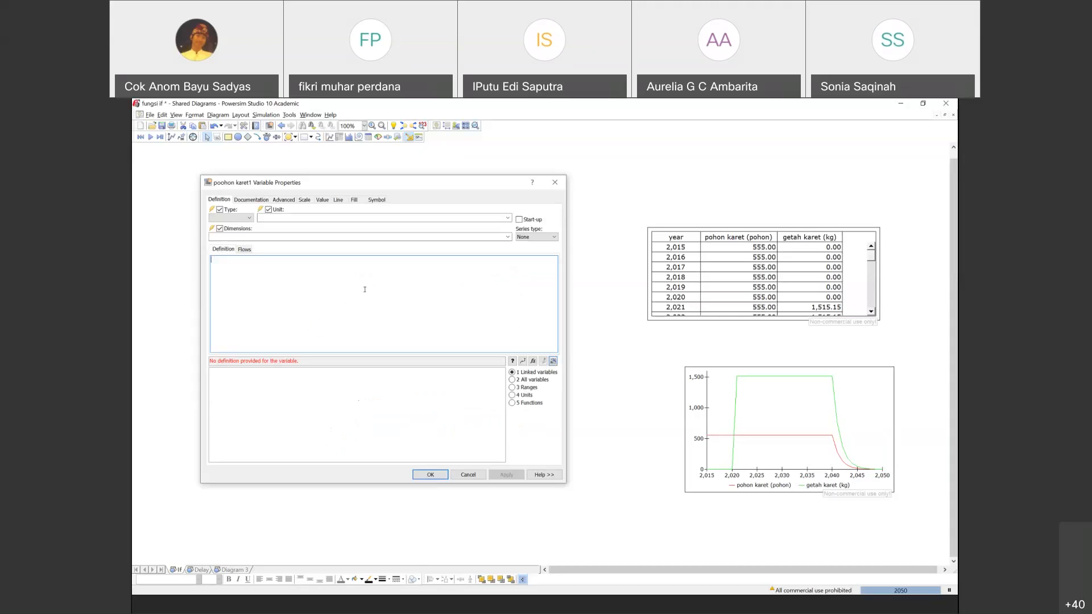
{"action": "type", "text": "555"}
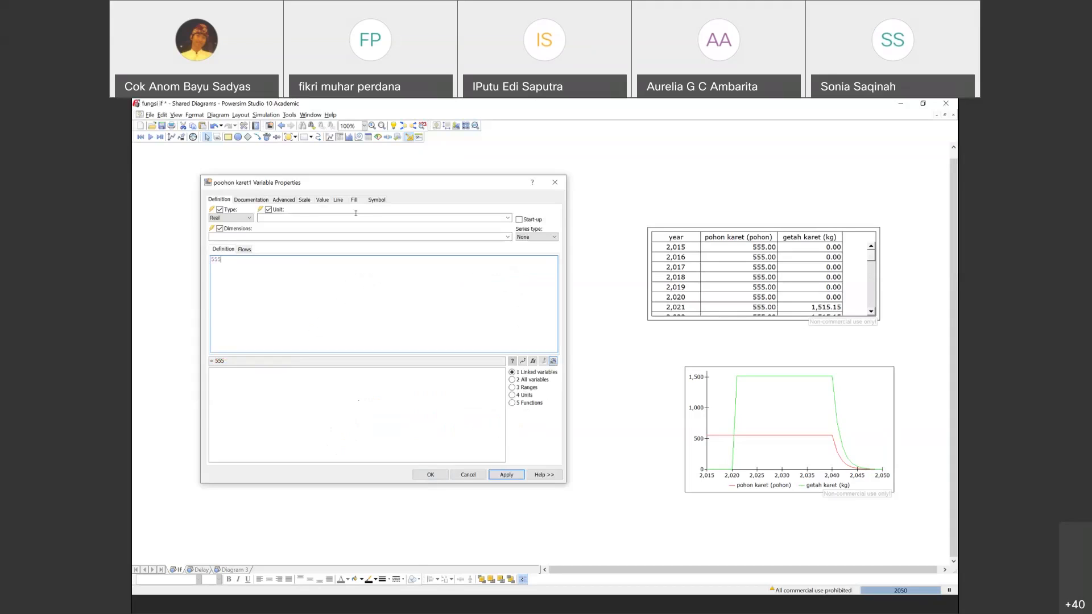
{"action": "left_click", "coordinate": [356, 219]}
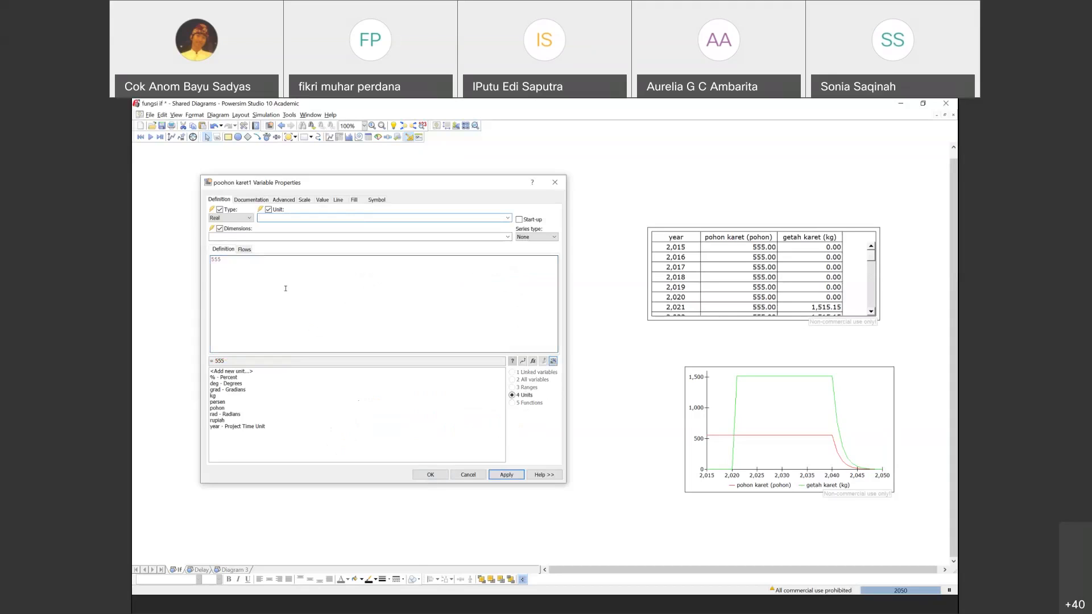
{"action": "double_click", "coordinate": [217, 408]}
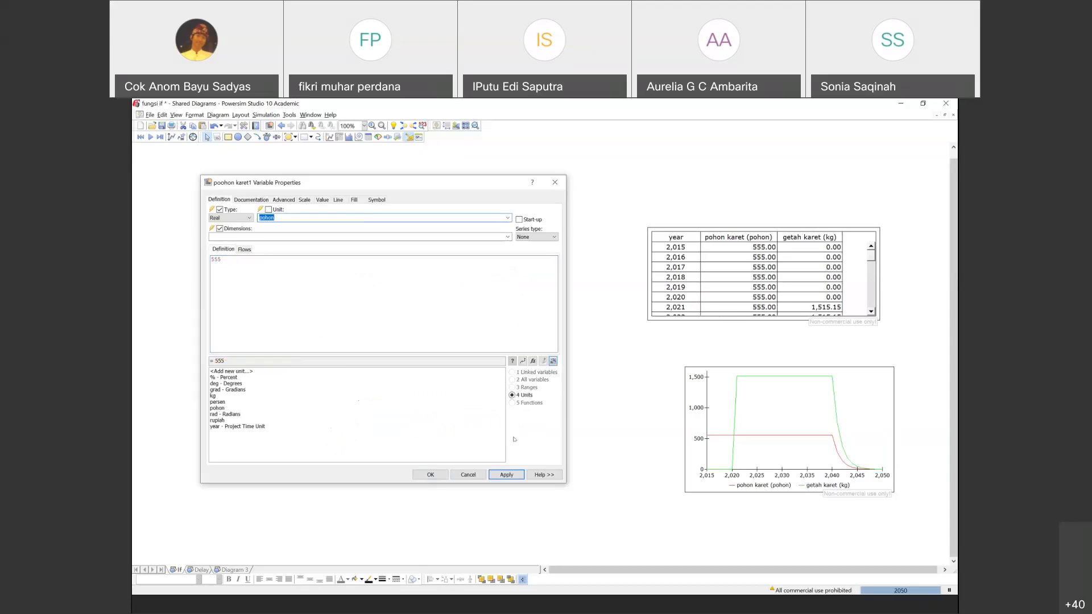
{"action": "left_click", "coordinate": [437, 474]}
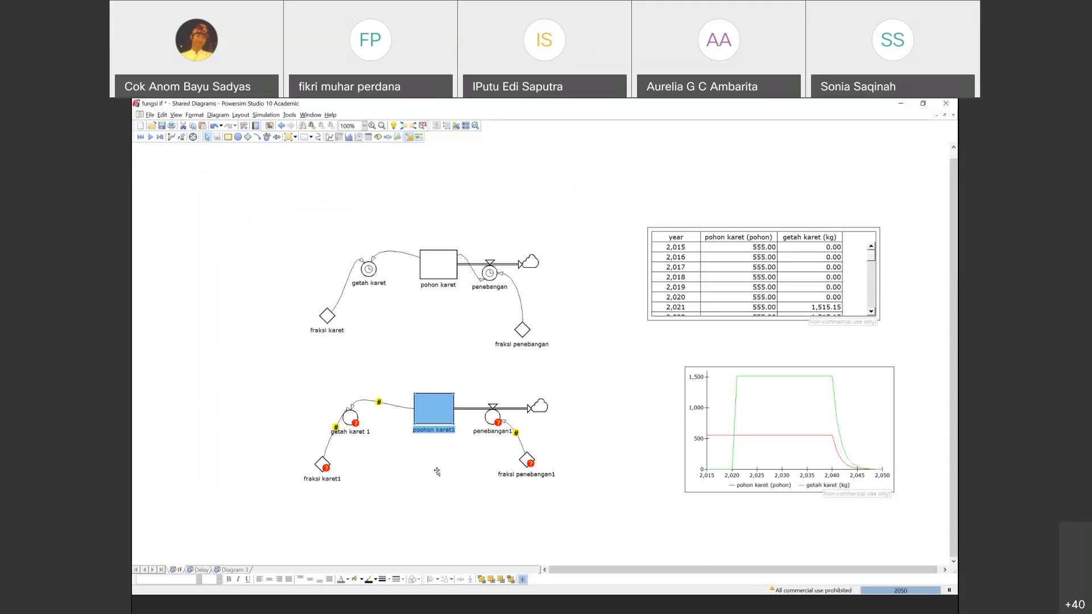
Set the fraksi penebangan1 constant to 50 and try %/tahun as its unit.
{"action": "double_click", "coordinate": [527, 460]}
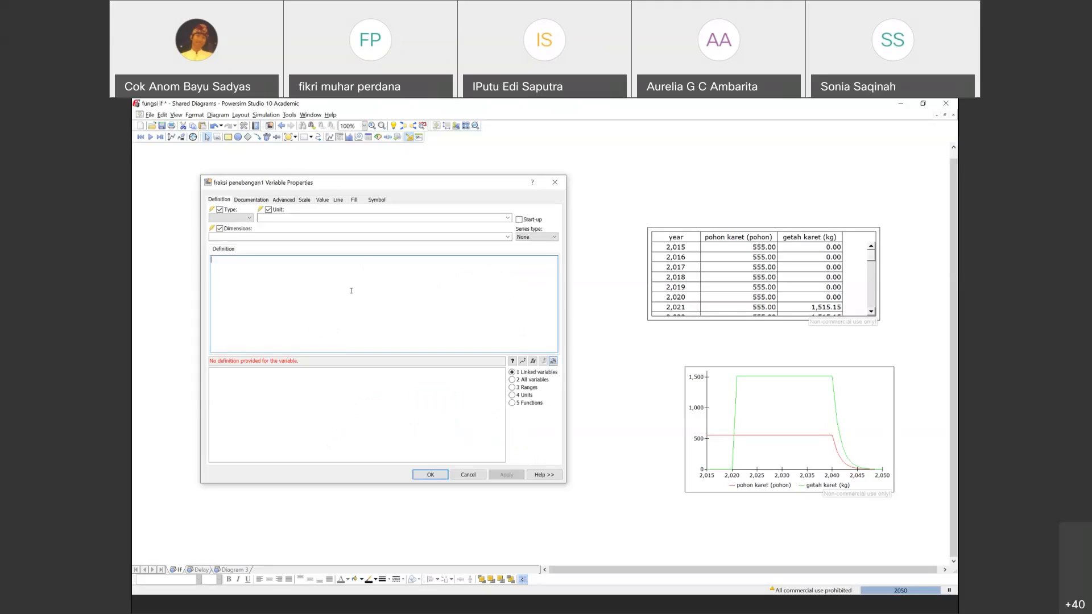
{"action": "type", "text": "50"}
{"action": "left_click", "coordinate": [371, 215]}
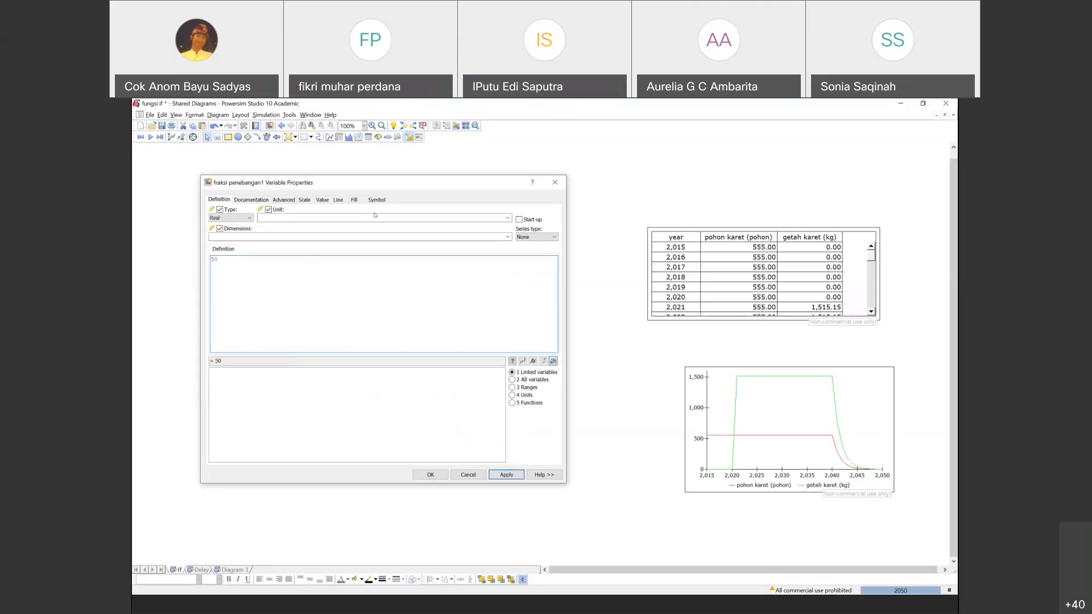
{"action": "type", "text": "%"}
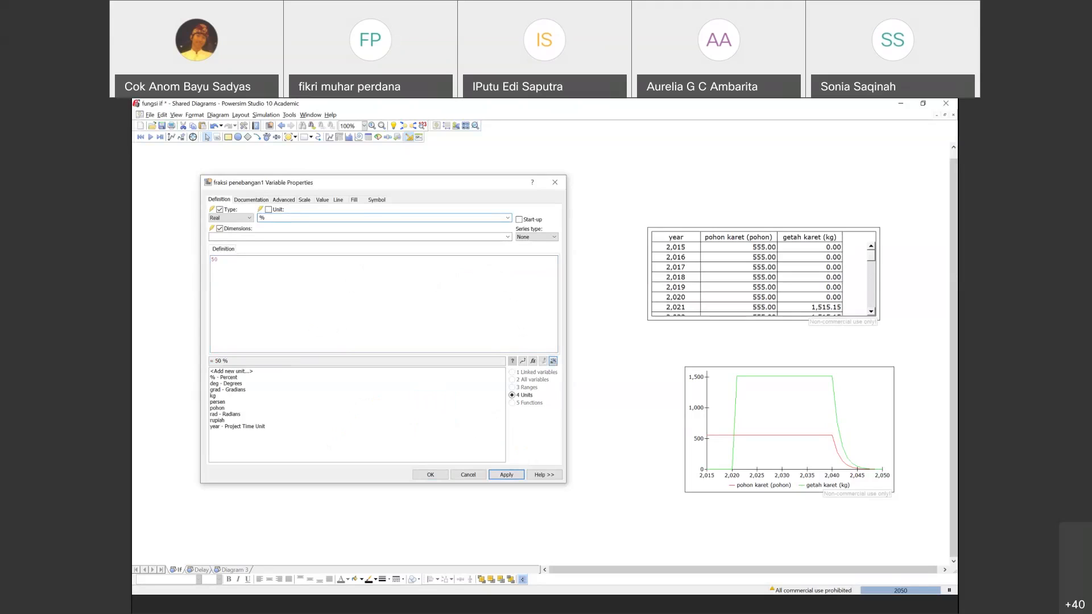
{"action": "type", "text": "/tahu"}
{"action": "left_click", "coordinate": [512, 475]}
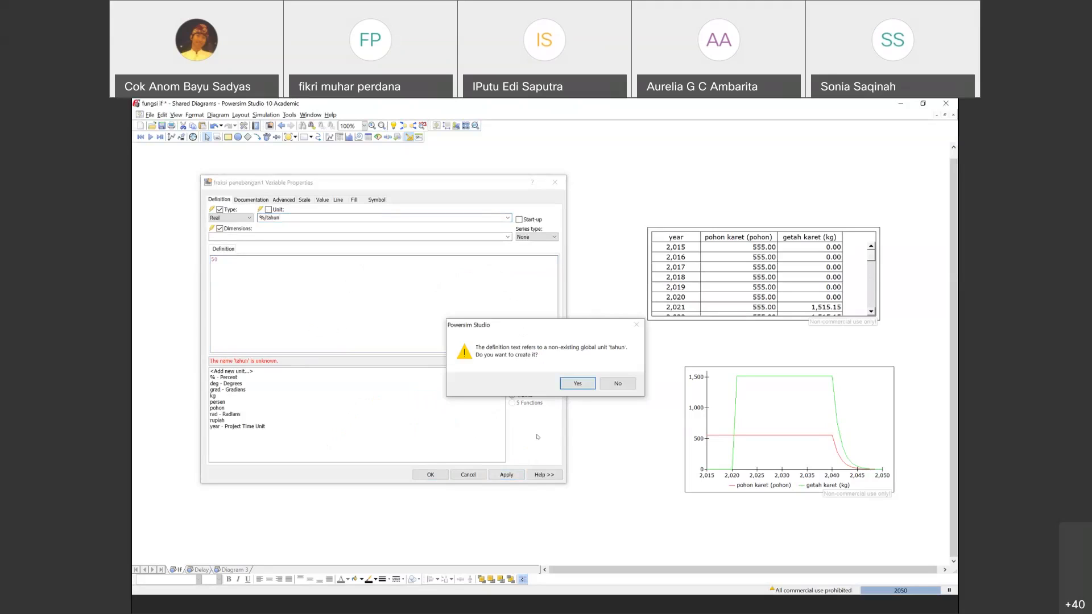
{"action": "left_click", "coordinate": [577, 381]}
{"action": "left_click", "coordinate": [405, 351]}
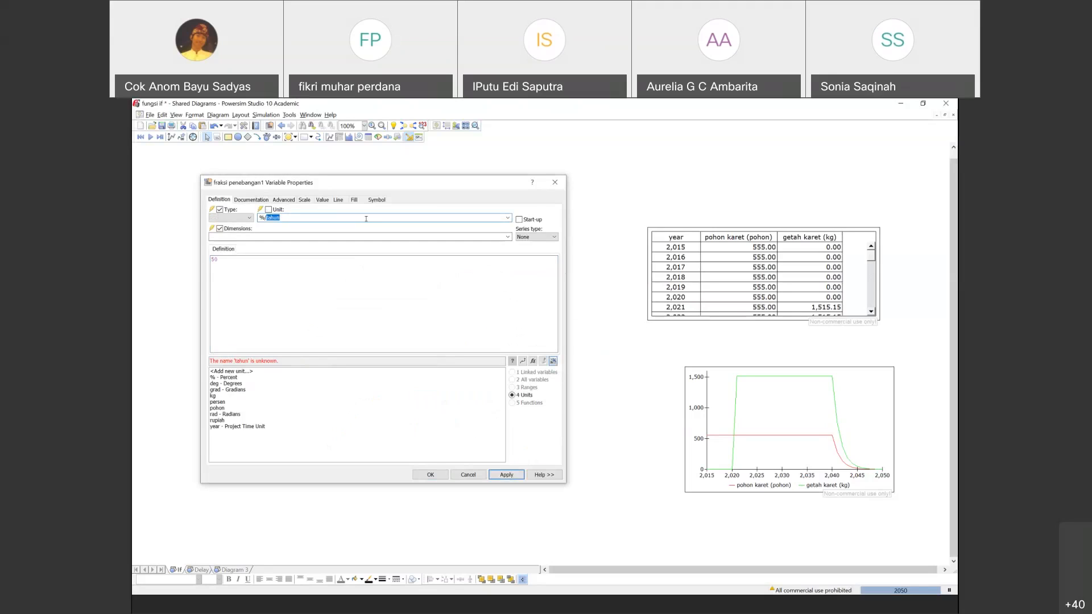
Set the unit of fraksi penebangan1 to %/year and check the definition of the original fraksi penebangan.
{"action": "key", "text": "BackSpace"}
{"action": "key", "text": "BackSpace"}
{"action": "key", "text": "BackSpace"}
{"action": "type", "text": "year"}
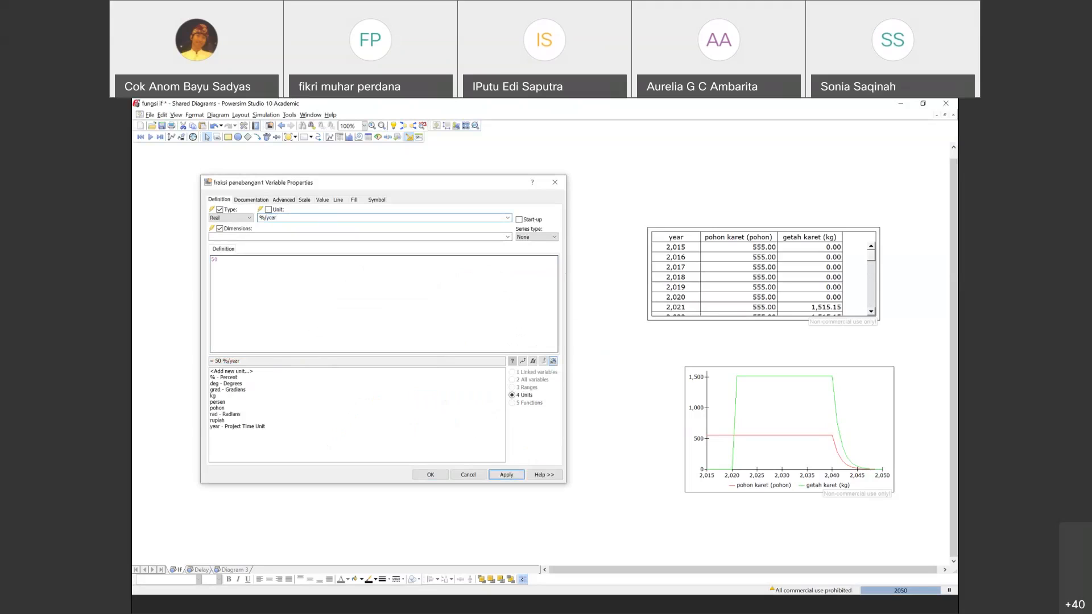
{"action": "left_click", "coordinate": [438, 475]}
{"action": "left_click", "coordinate": [451, 477]}
{"action": "double_click", "coordinate": [522, 330]}
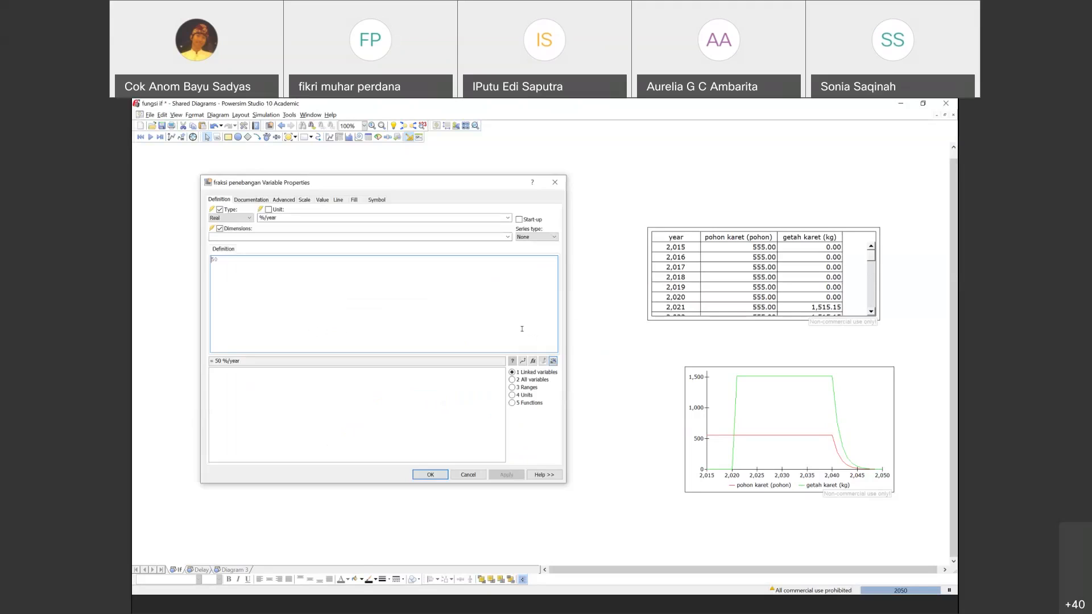
{"action": "left_click", "coordinate": [425, 475]}
Define the fraksi karet1 constant as 2.73 with the unit kg/pohon.
{"action": "double_click", "coordinate": [322, 464]}
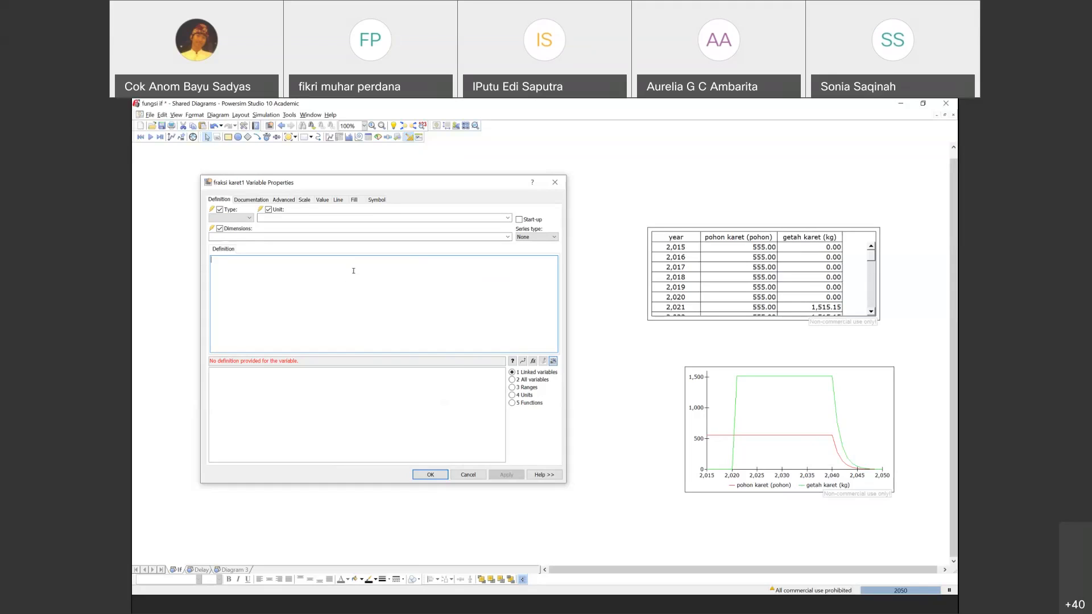
{"action": "type", "text": "2.73"}
{"action": "left_click", "coordinate": [318, 217]}
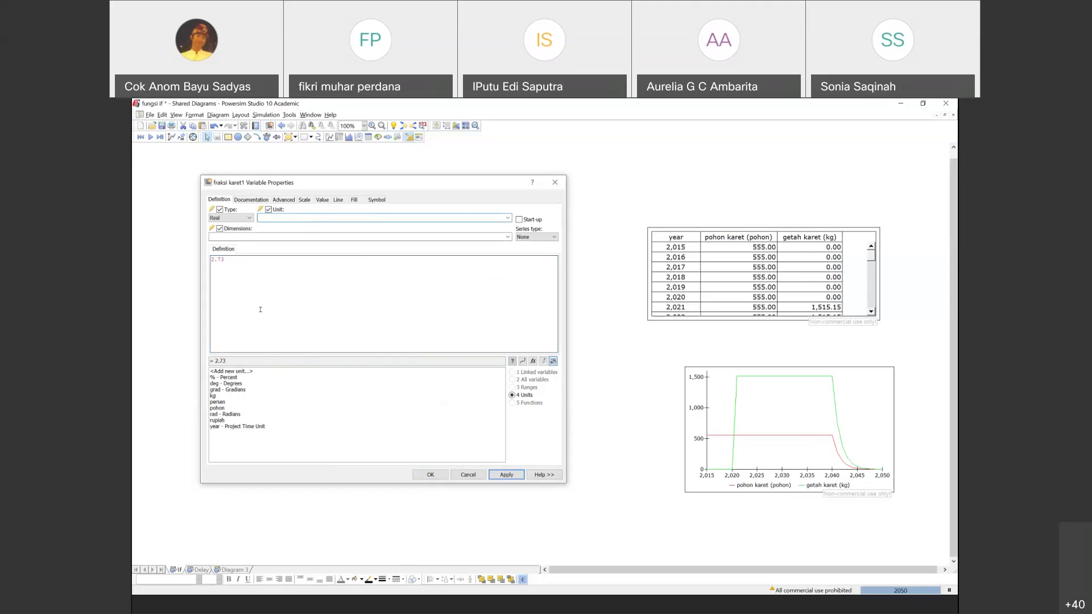
{"action": "type", "text": "kg/pohon"}
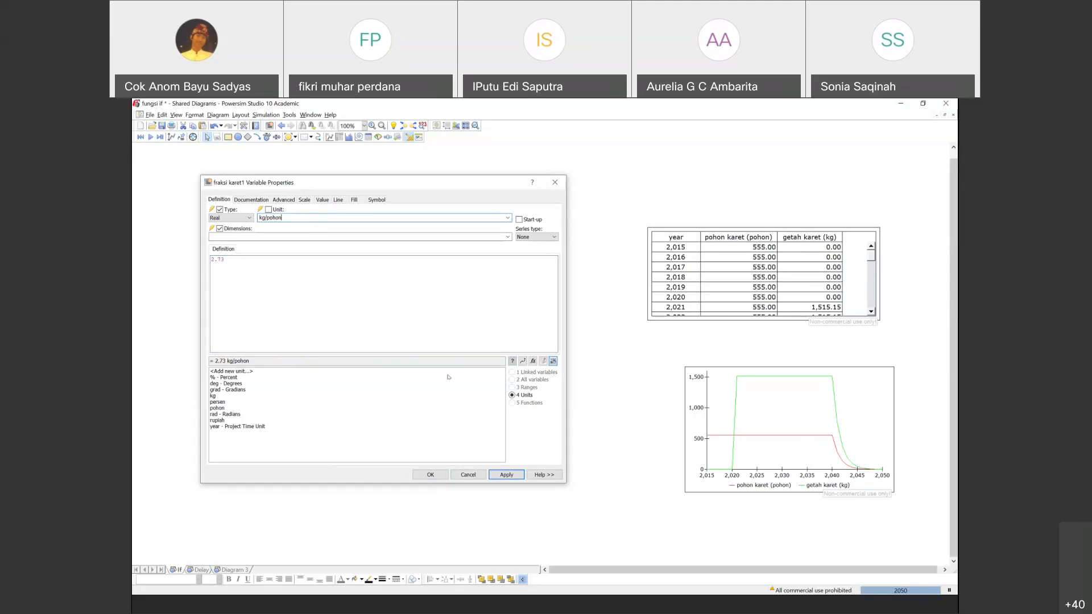
{"action": "left_click", "coordinate": [431, 474]}
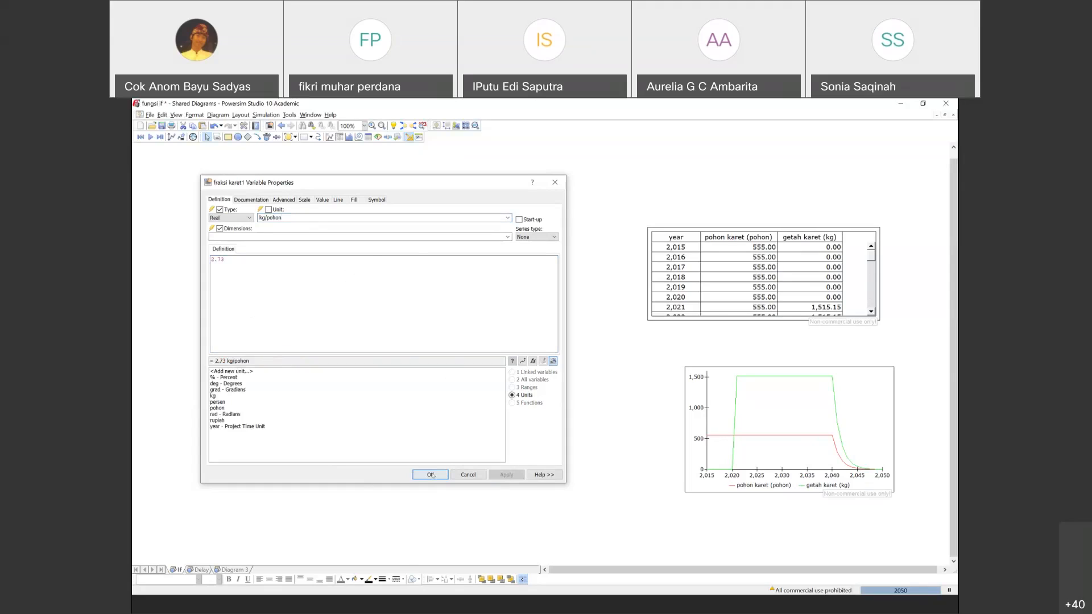
{"action": "left_click", "coordinate": [497, 499]}
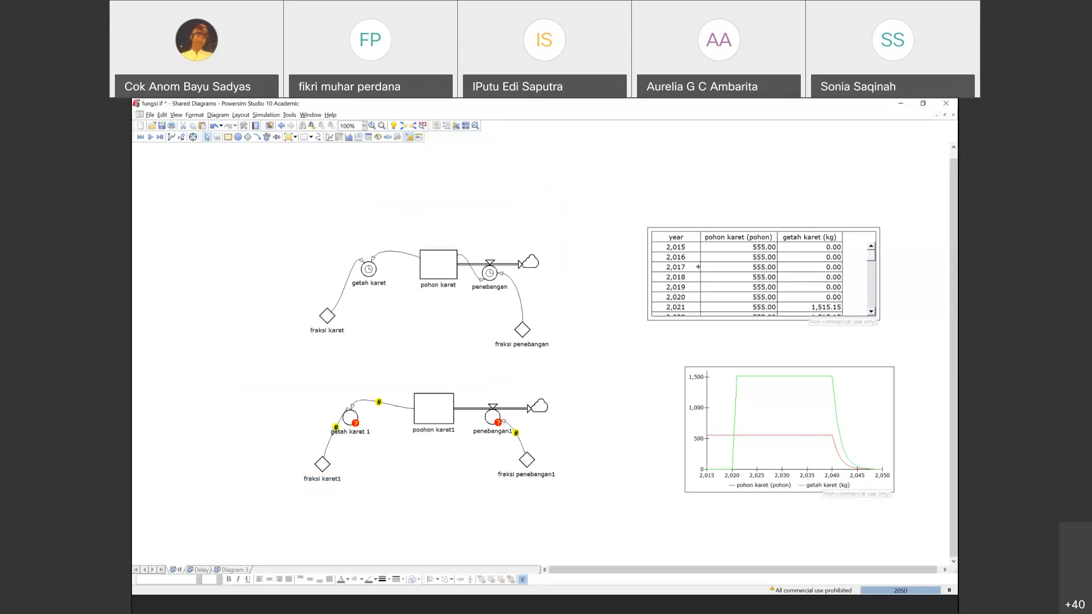
Move the results table and the time chart upward and slightly to the right in the diagram.
{"action": "left_click_drag", "start_coordinate": [700, 233], "coordinate": [713, 186]}
{"action": "left_click", "coordinate": [751, 367]}
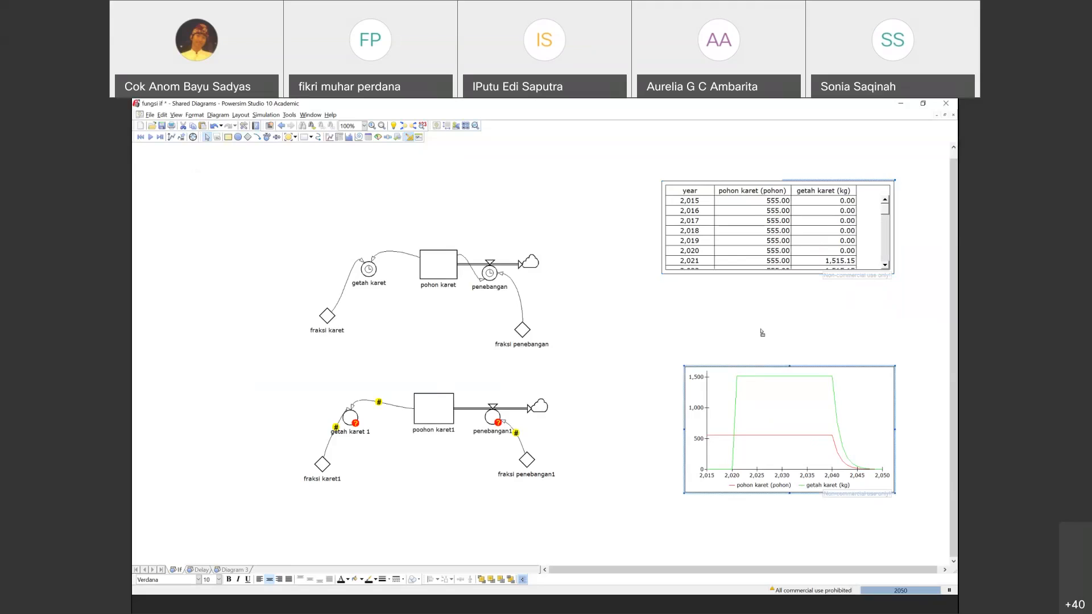
{"action": "left_click_drag", "start_coordinate": [764, 321], "coordinate": [763, 318]}
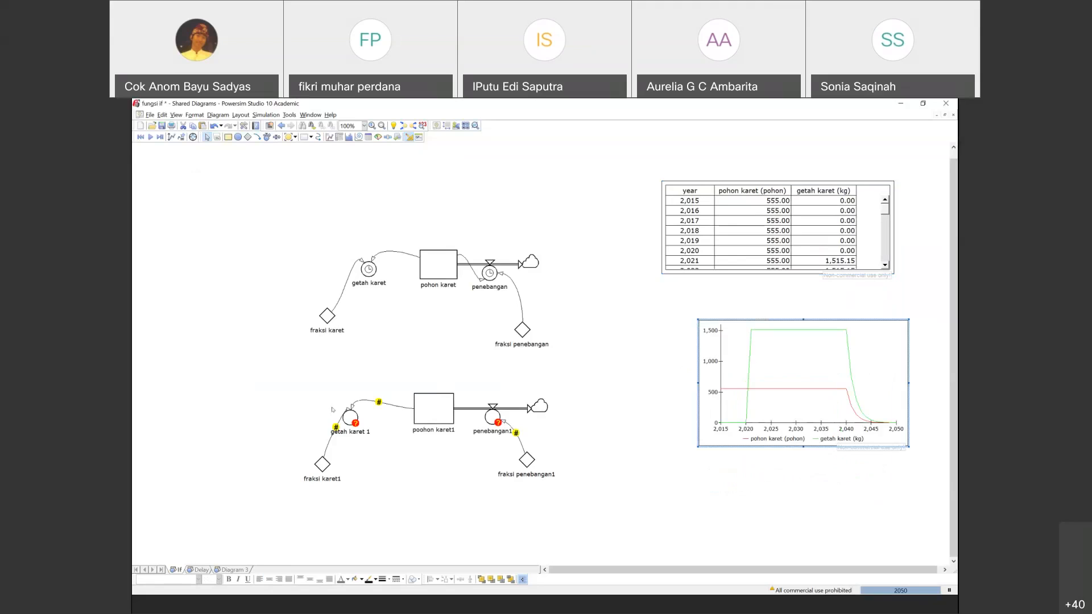
{"action": "double_click", "coordinate": [352, 419]}
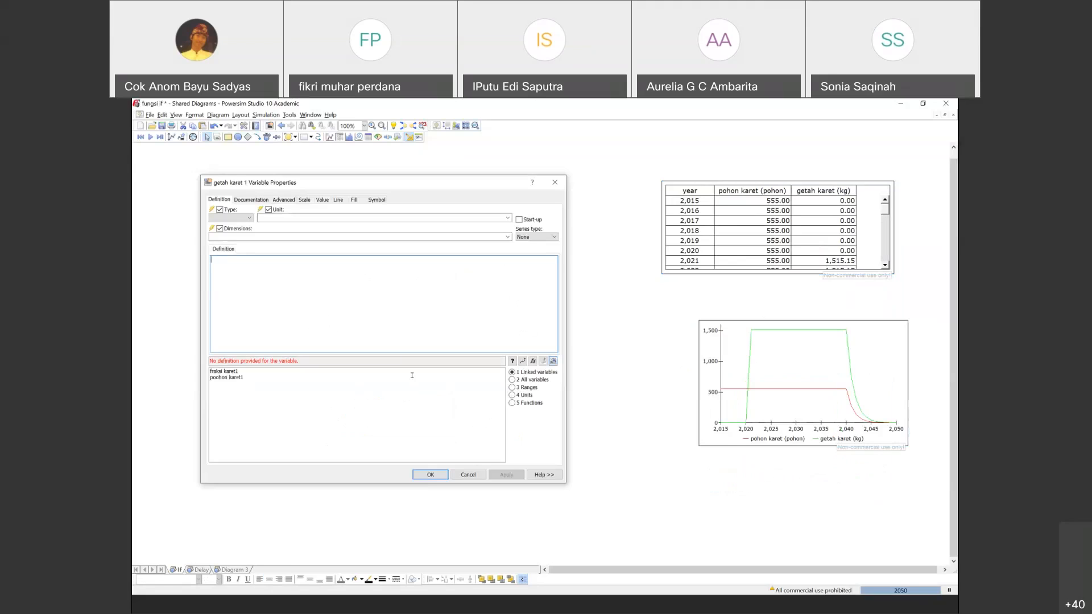
{"action": "double_click", "coordinate": [224, 378]}
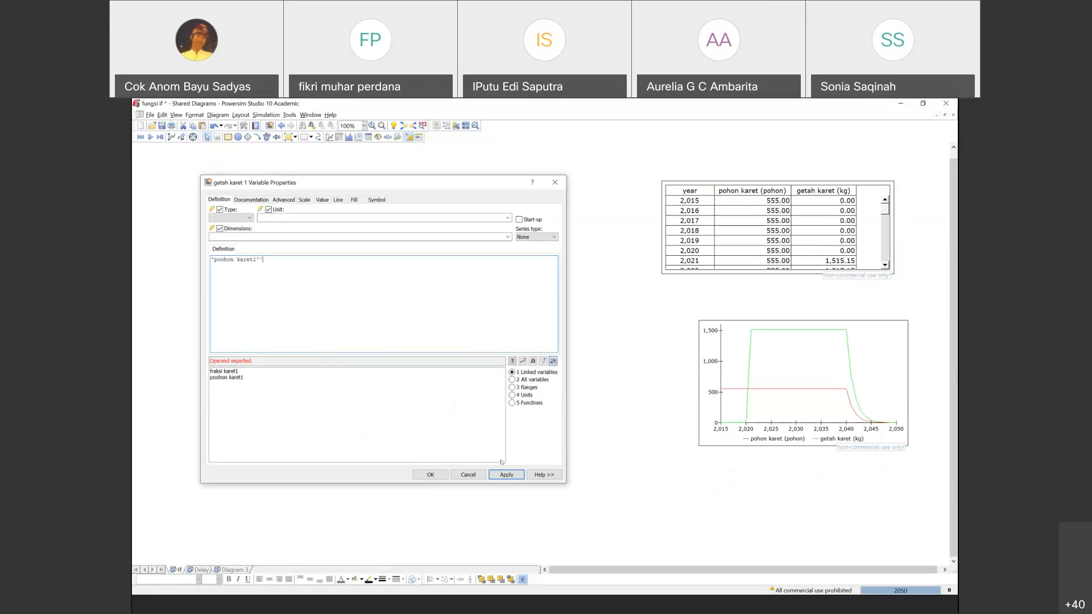
{"action": "left_click", "coordinate": [468, 475]}
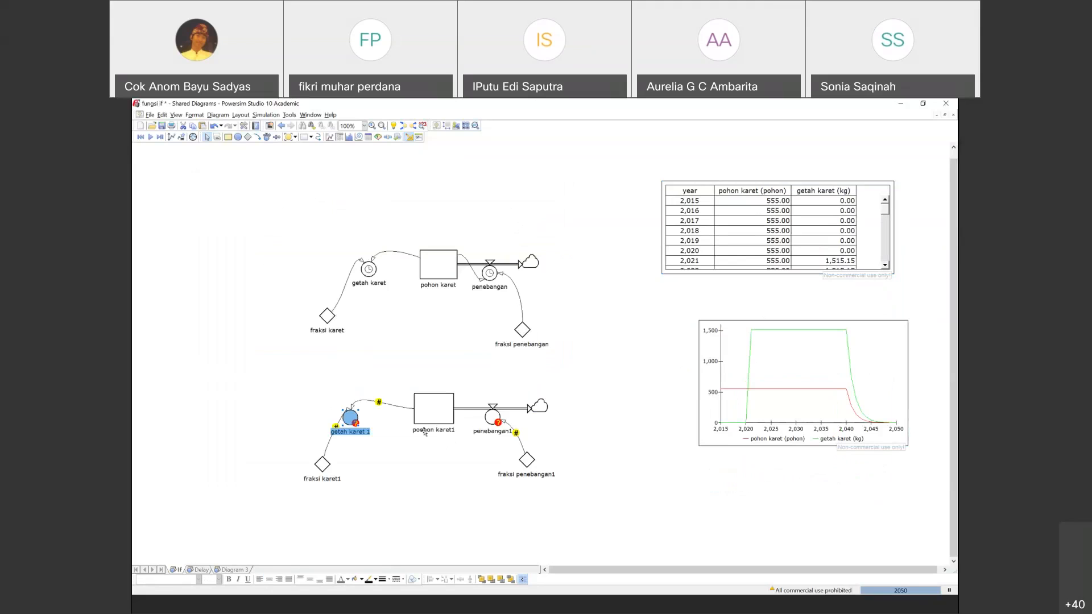
Correct the name of the poohon karet1 level to pohon karet1.
{"action": "double_click", "coordinate": [424, 431]}
{"action": "left_click", "coordinate": [467, 478]}
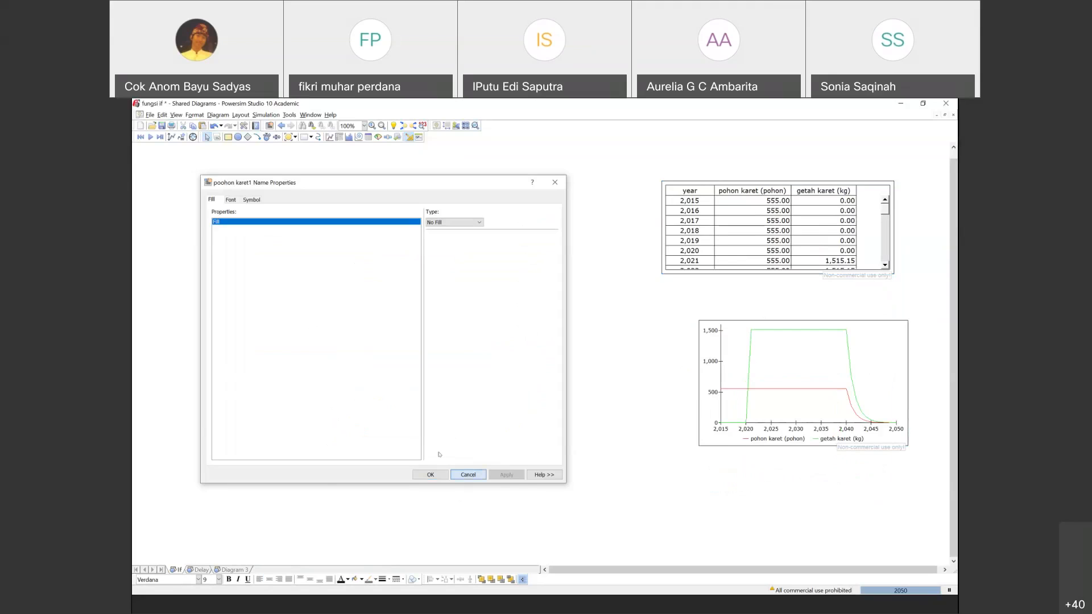
{"action": "left_click", "coordinate": [421, 430]}
{"action": "left_click", "coordinate": [420, 431]}
{"action": "key", "text": "BackSpace"}
{"action": "left_click", "coordinate": [447, 458]}
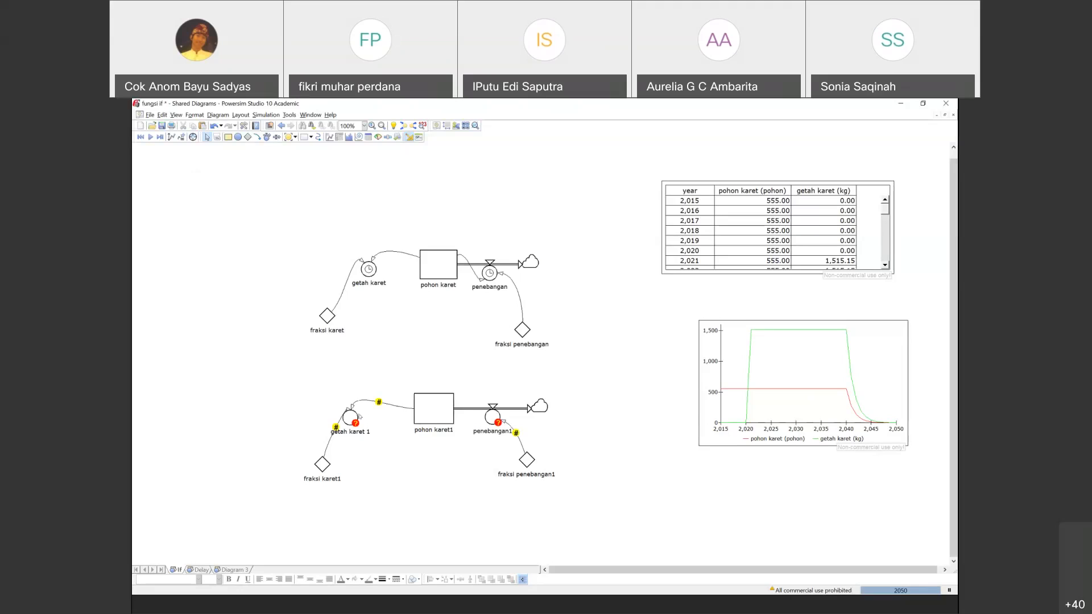
Define getah karet 1 as 'fraksi karet1'*'pohon karet1' with the unit kg.
{"action": "double_click", "coordinate": [354, 418]}
{"action": "double_click", "coordinate": [234, 372]}
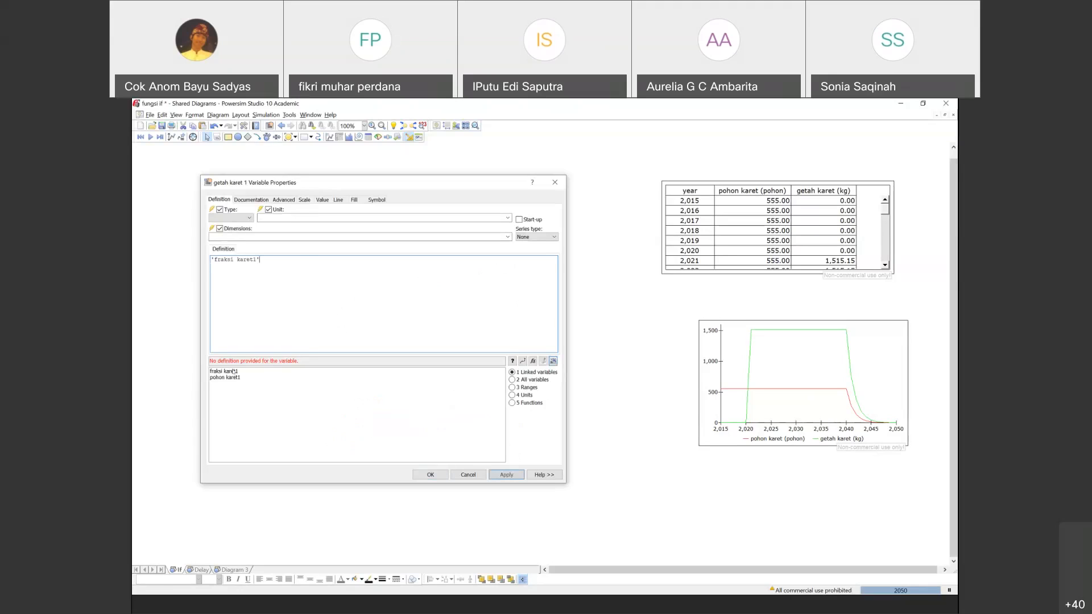
{"action": "type", "text": "*"}
{"action": "double_click", "coordinate": [225, 378]}
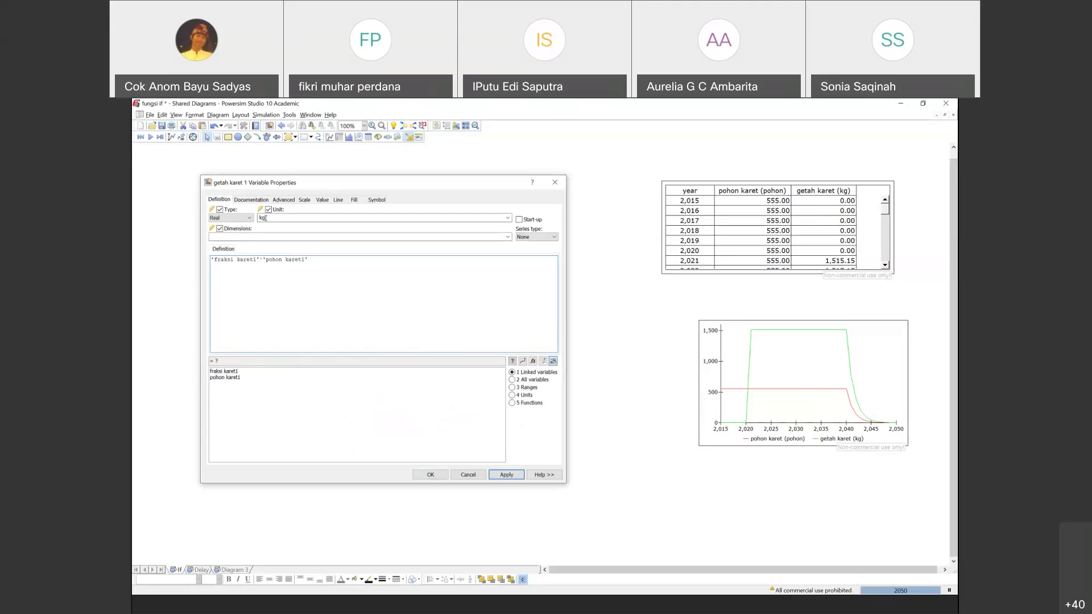
{"action": "left_click", "coordinate": [508, 475]}
{"action": "left_click", "coordinate": [429, 474]}
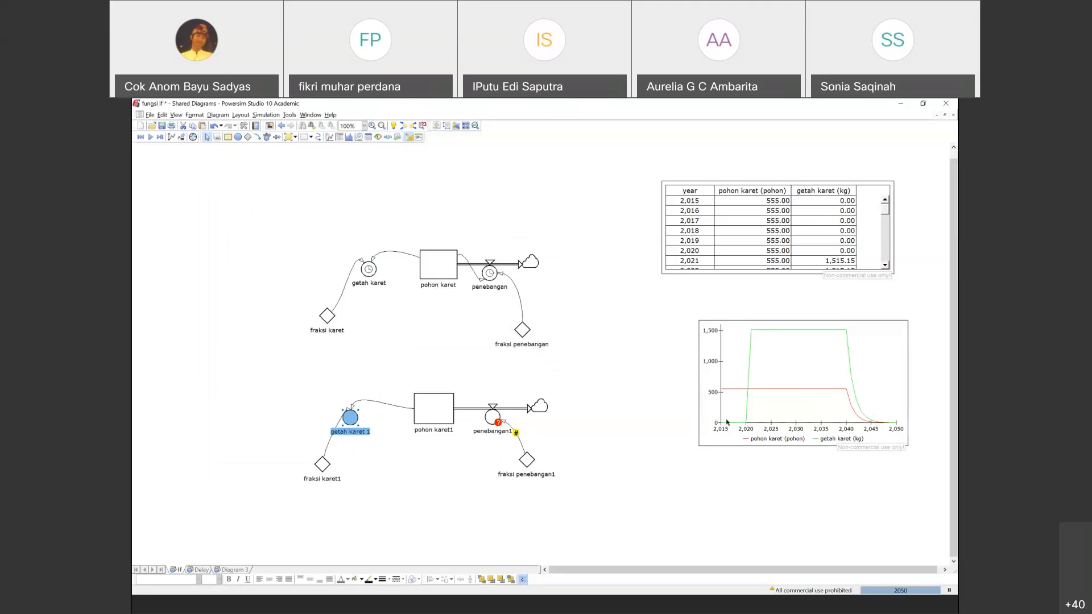
Clear the product formula from the definition of getah karet 1.
{"action": "double_click", "coordinate": [347, 419]}
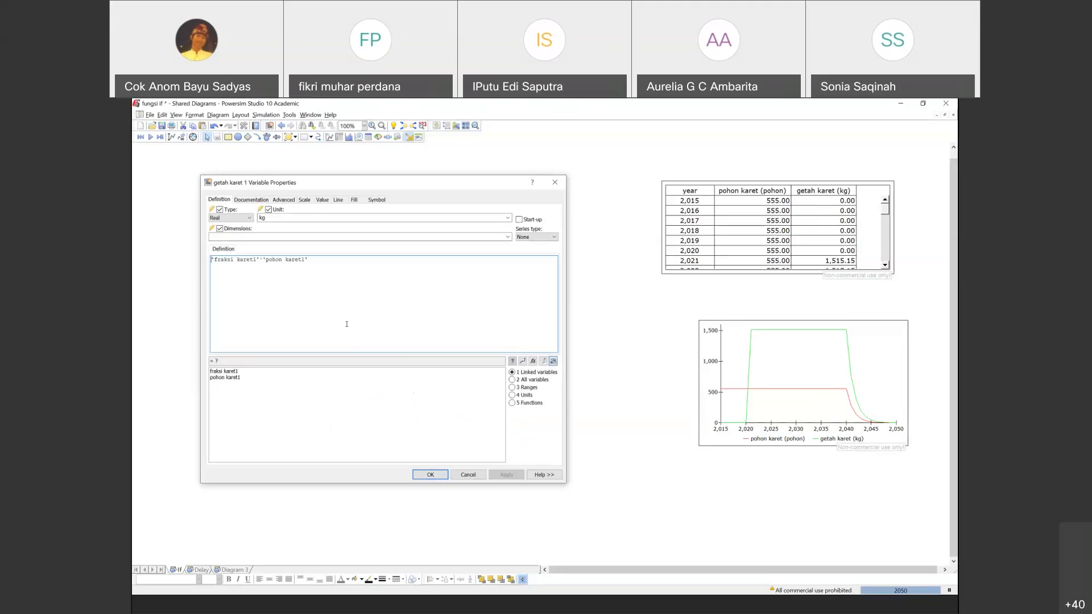
{"action": "key", "text": "BackSpace"}
{"action": "key", "text": "BackSpace"}
{"action": "key", "text": "BackSpace"}
{"action": "key", "text": "BackSpace"}
{"action": "key", "text": "BackSpace"}
{"action": "key", "text": "BackSpace"}
{"action": "key", "text": "BackSpace"}
{"action": "key", "text": "BackSpace"}
{"action": "key", "text": "BackSpace"}
{"action": "key", "text": "BackSpace"}
{"action": "key", "text": "BackSpace"}
{"action": "key", "text": "BackSpace"}
{"action": "key", "text": "BackSpace"}
{"action": "key", "text": "BackSpace"}
{"action": "key", "text": "BackSpace"}
{"action": "key", "text": "BackSpace"}
{"action": "key", "text": "BackSpace"}
{"action": "key", "text": "BackSpace"}
{"action": "key", "text": "BackSpace"}
{"action": "key", "text": "BackSpace"}
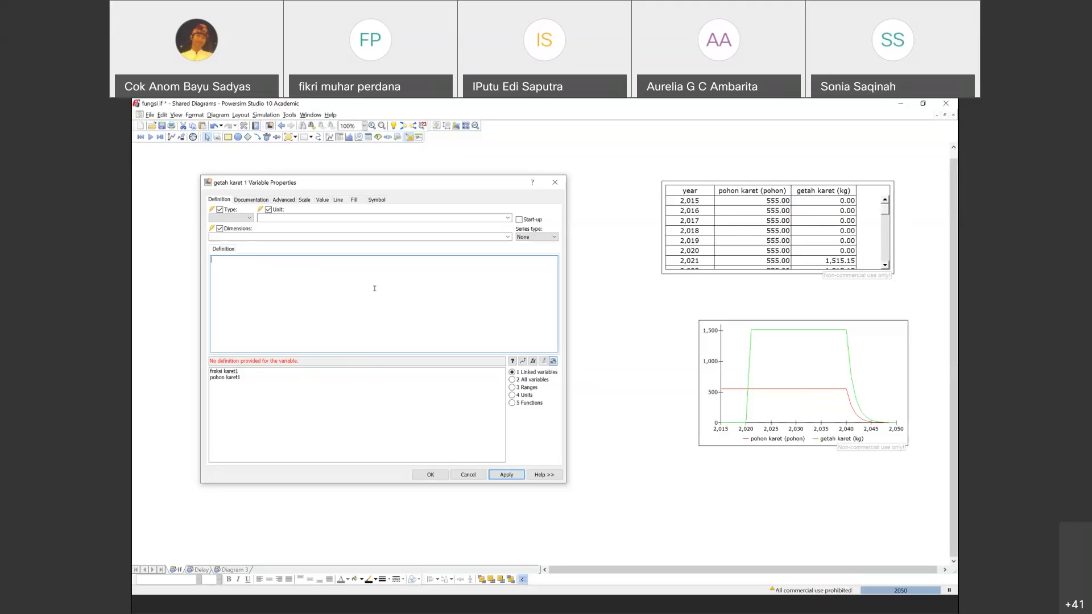
{"action": "left_click", "coordinate": [282, 201]}
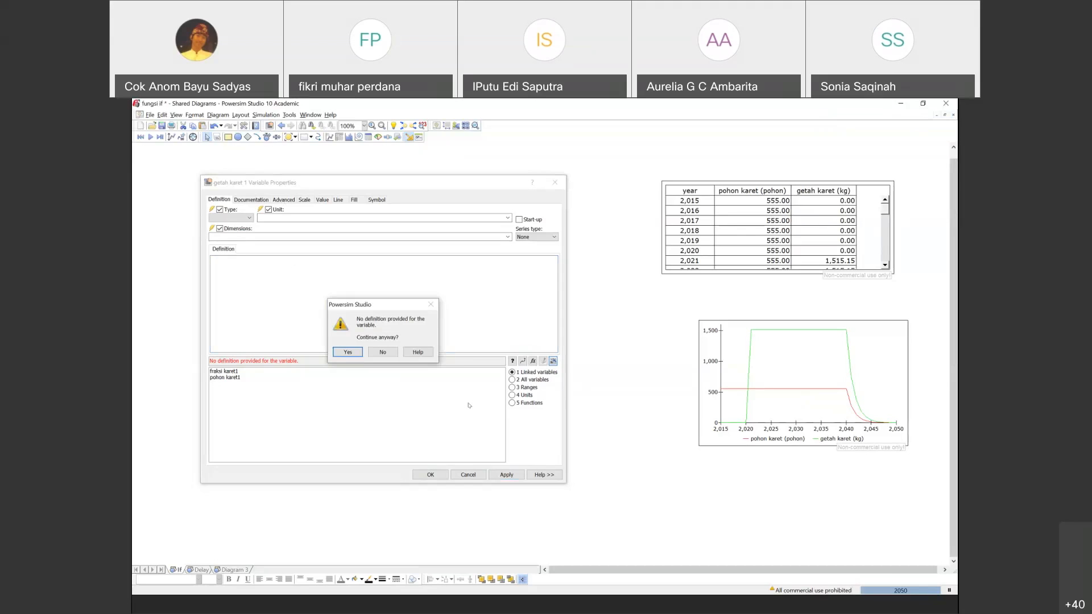
{"action": "left_click", "coordinate": [378, 353]}
Try to insert the IF function template into the definition of getah karet 1.
{"action": "left_click", "coordinate": [533, 363]}
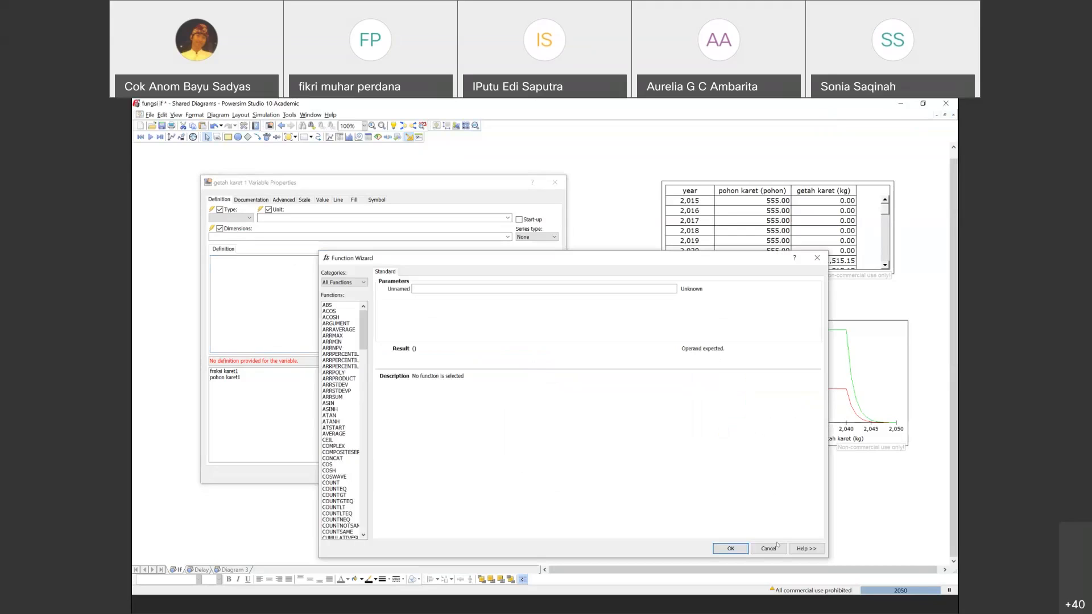
{"action": "left_click", "coordinate": [777, 545]}
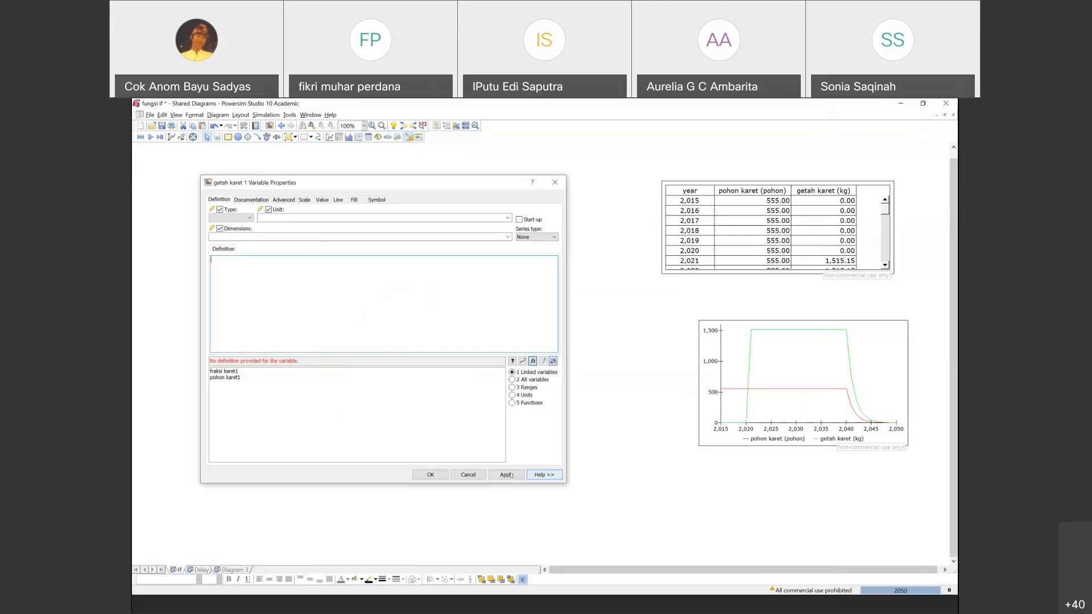
{"action": "left_click", "coordinate": [508, 405]}
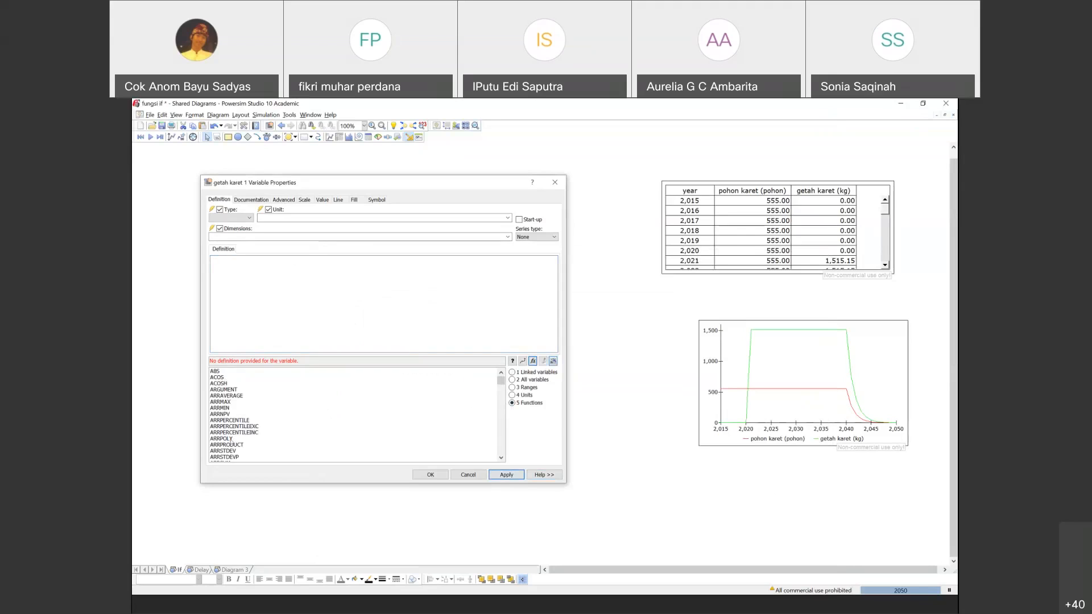
{"action": "left_click_drag", "start_coordinate": [501, 383], "coordinate": [501, 409]}
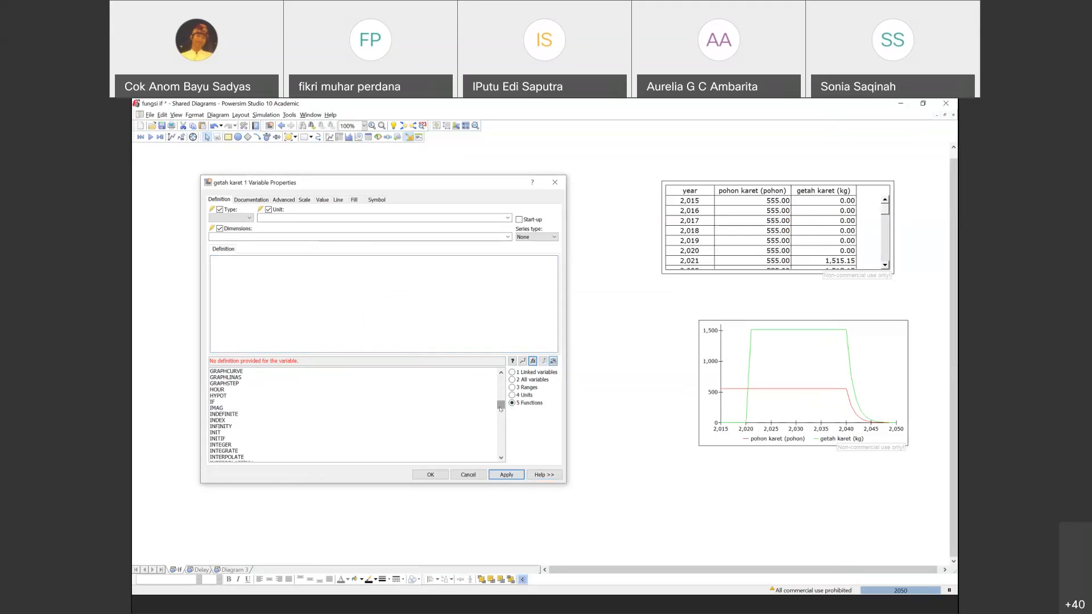
{"action": "double_click", "coordinate": [213, 401]}
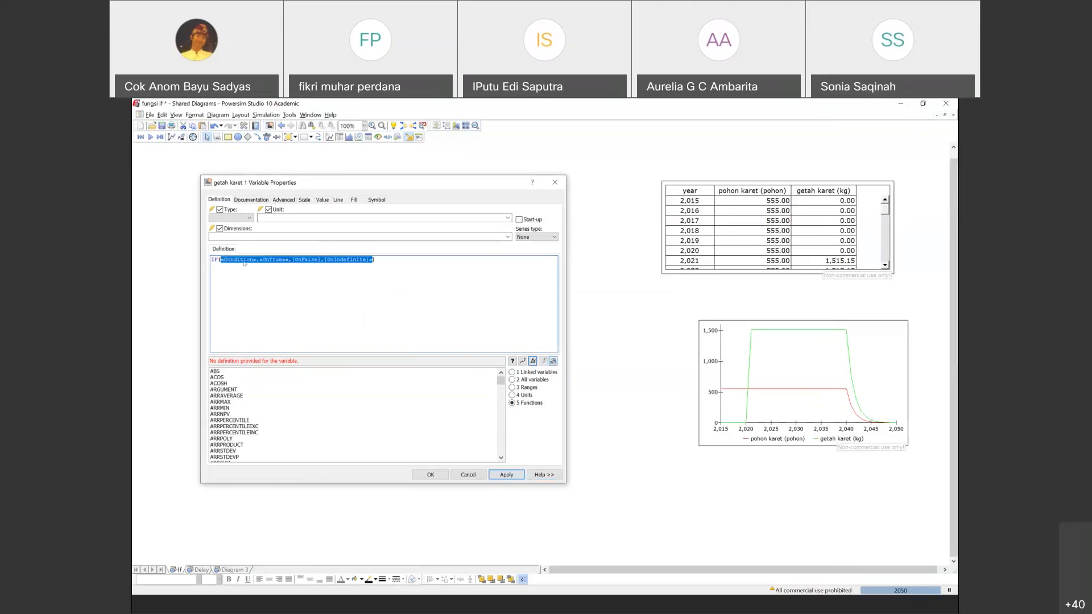
{"action": "left_click", "coordinate": [229, 260]}
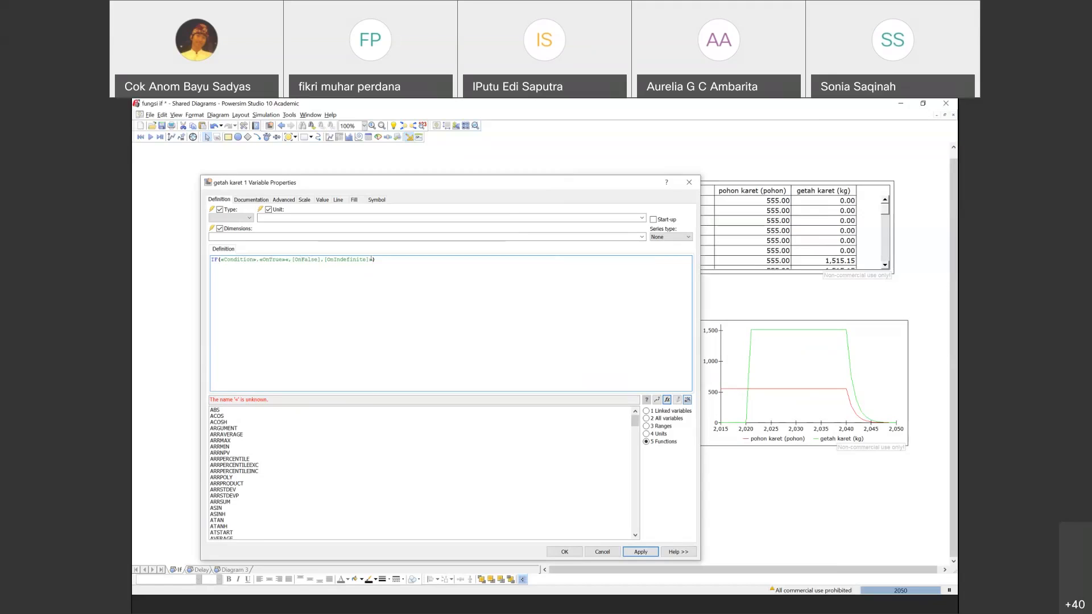
{"action": "left_click", "coordinate": [602, 552]}
{"action": "double_click", "coordinate": [525, 308]}
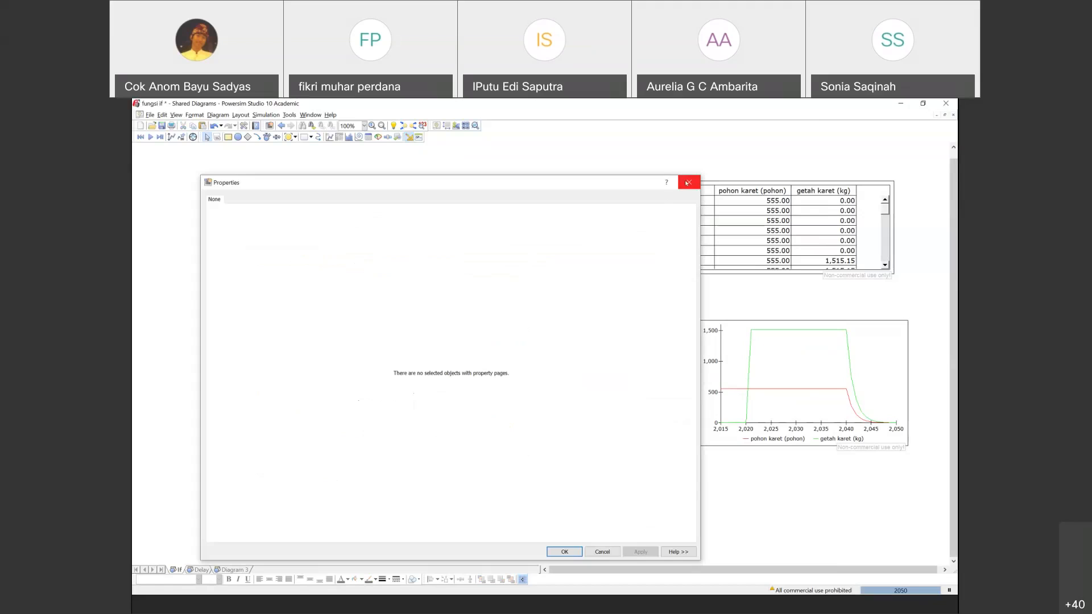
{"action": "left_click", "coordinate": [689, 182]}
Clear the definition of getah karet 1 and choose the IF function in the Function Wizard.
{"action": "double_click", "coordinate": [350, 416]}
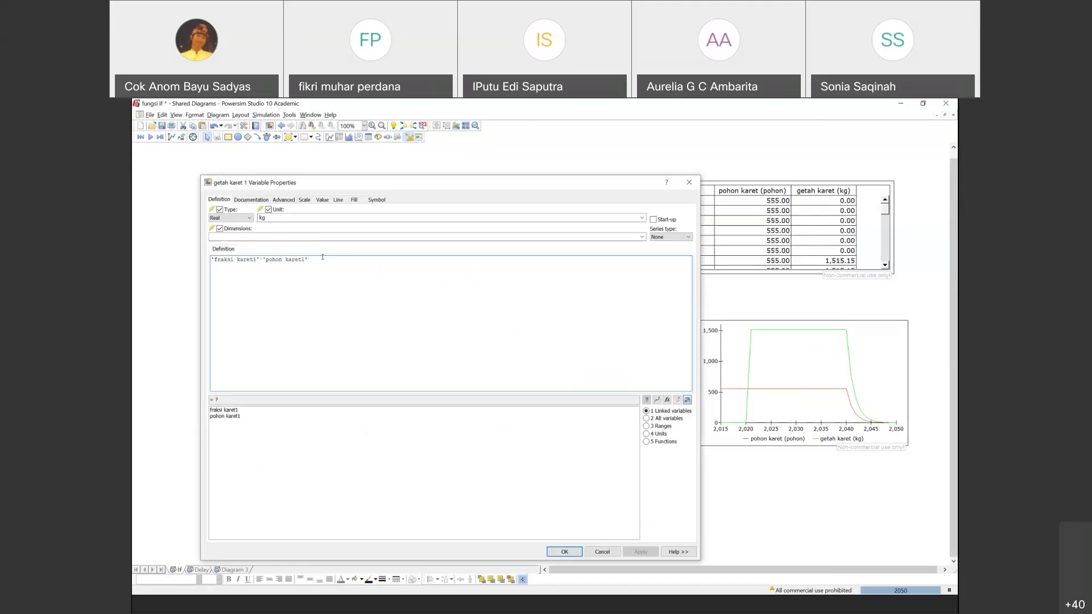
{"action": "key", "text": "ctrl+a"}
{"action": "key", "text": "Delete"}
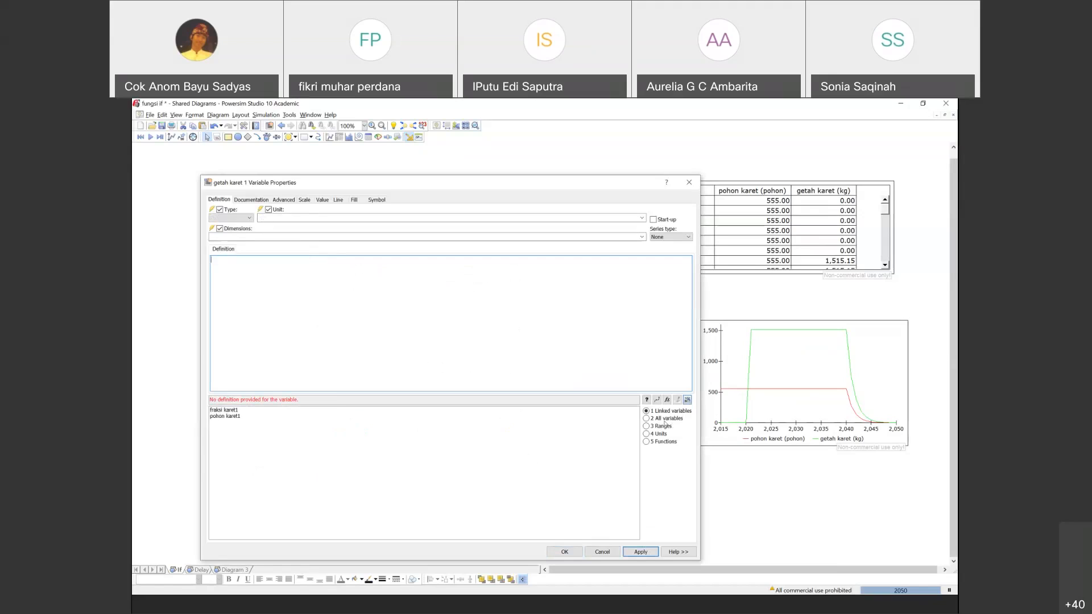
{"action": "left_click", "coordinate": [668, 401]}
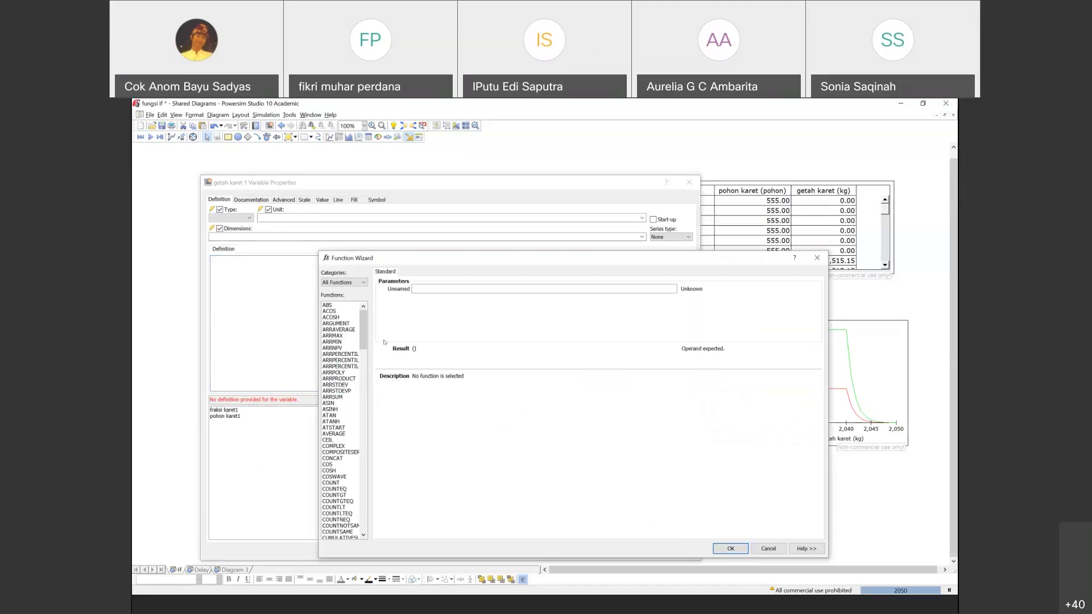
{"action": "left_click_drag", "start_coordinate": [362, 336], "coordinate": [362, 392]}
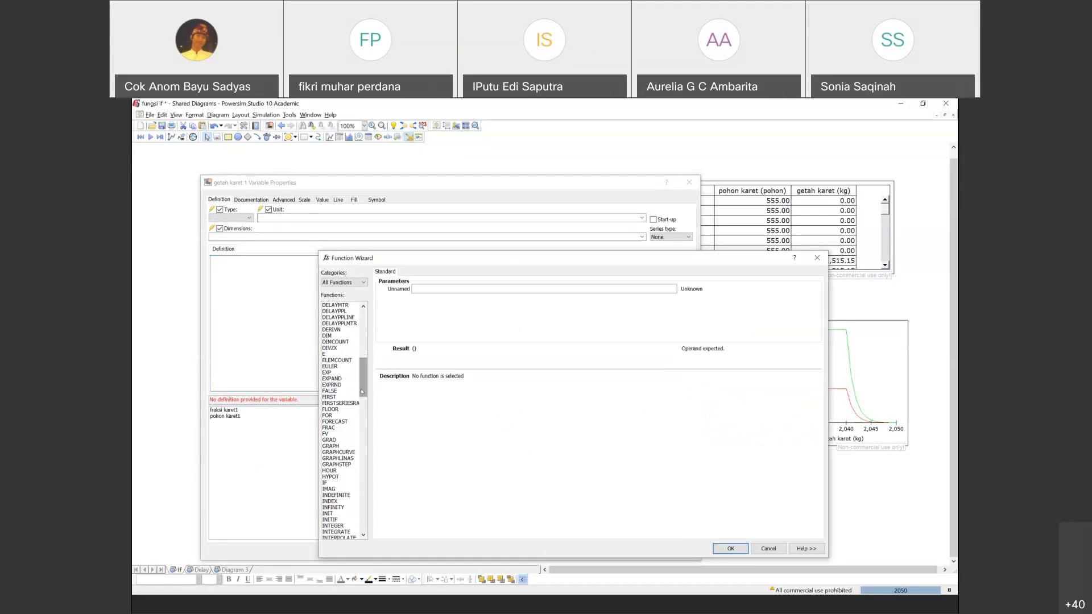
{"action": "left_click", "coordinate": [326, 483]}
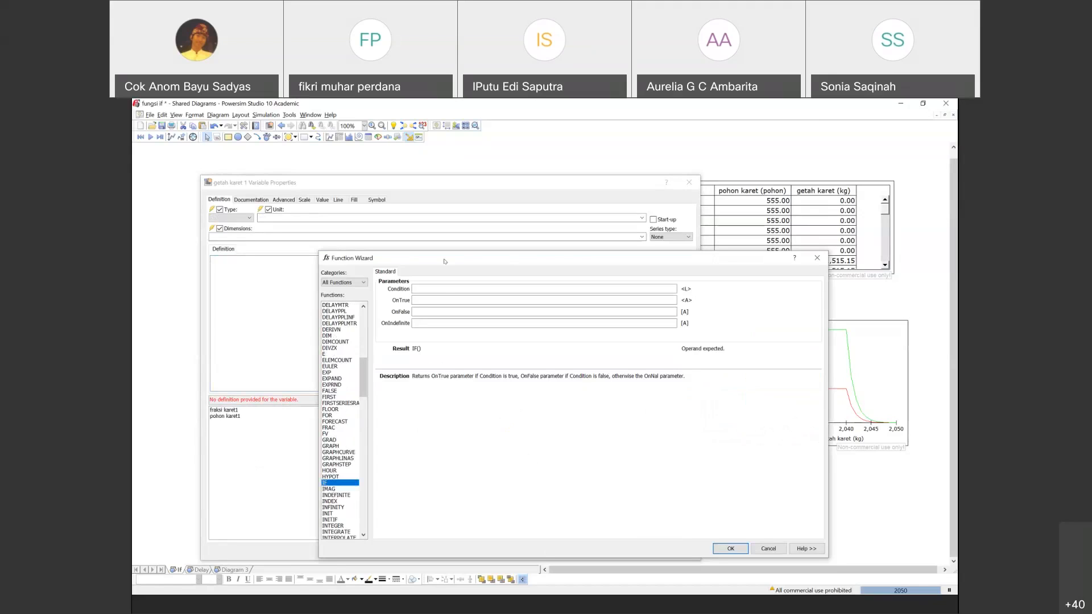
Set the condition of the IF function to TIME>2020.
{"action": "left_click", "coordinate": [433, 290]}
{"action": "type", "text": "TIME>"}
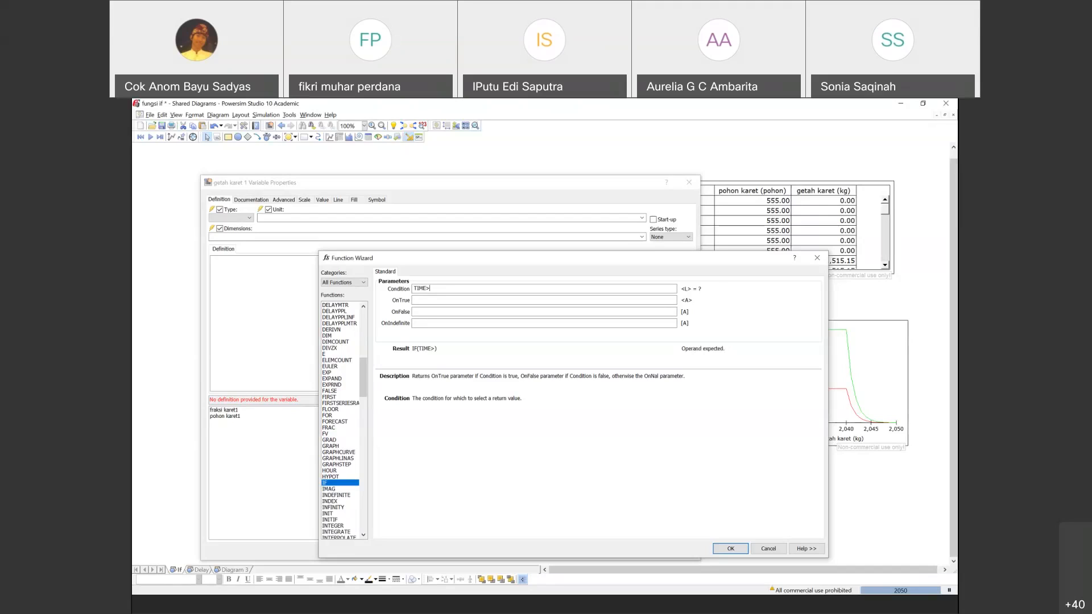
{"action": "type", "text": "20"}
{"action": "key", "text": "BackSpace"}
{"action": "key", "text": "BackSpace"}
{"action": "key", "text": "BackSpace"}
{"action": "key", "text": "BackSpace"}
{"action": "key", "text": "BackSpace"}
{"action": "type", "text": ">2020"}
{"action": "key", "text": "BackSpace"}
{"action": "key", "text": "BackSpace"}
{"action": "key", "text": "BackSpace"}
{"action": "key", "text": "BackSpace"}
{"action": "key", "text": "BackSpace"}
{"action": "type", "text": "2020"}
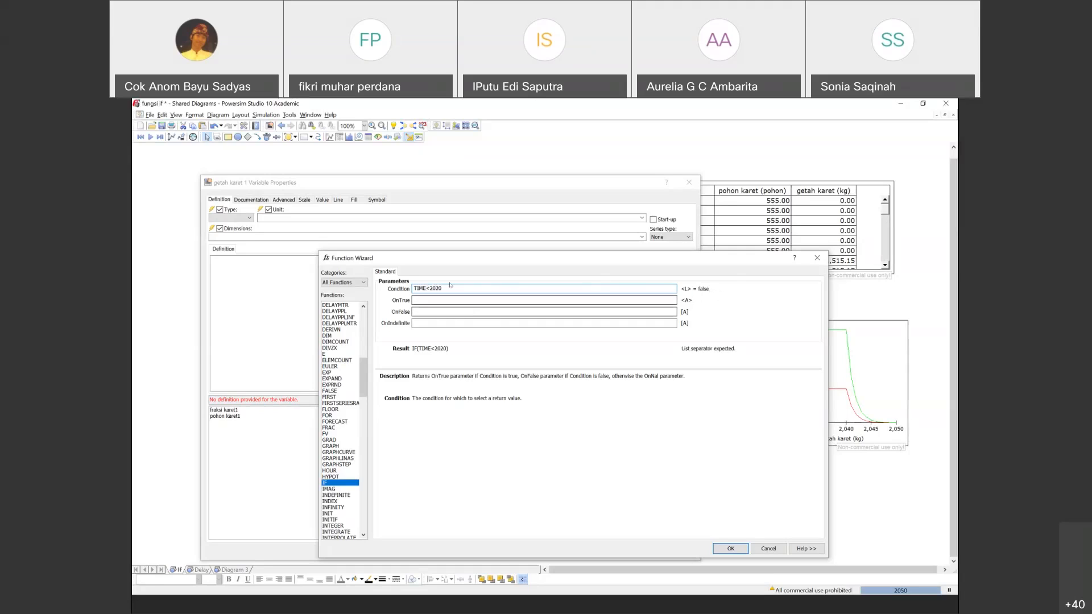
{"action": "left_click", "coordinate": [429, 289]}
{"action": "key", "text": "BackSpace"}
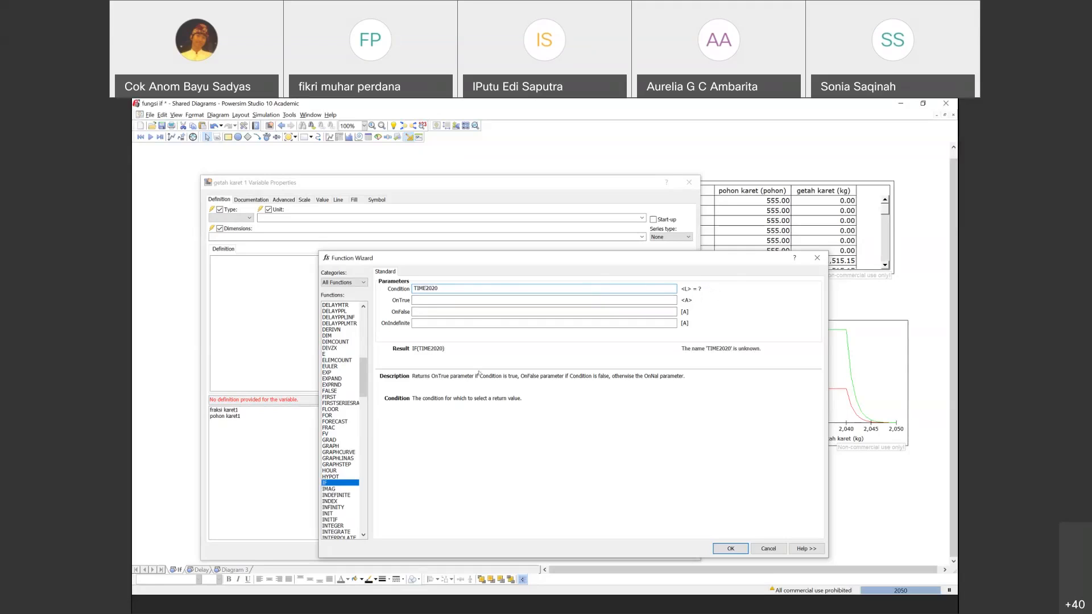
{"action": "type", "text": ">"}
Set OnTrue to 'fraksi karet1'*'pohon karet1, OnFalse and OnIndefinite to 0, and insert the IF function into the definition.
{"action": "left_click", "coordinate": [465, 297]}
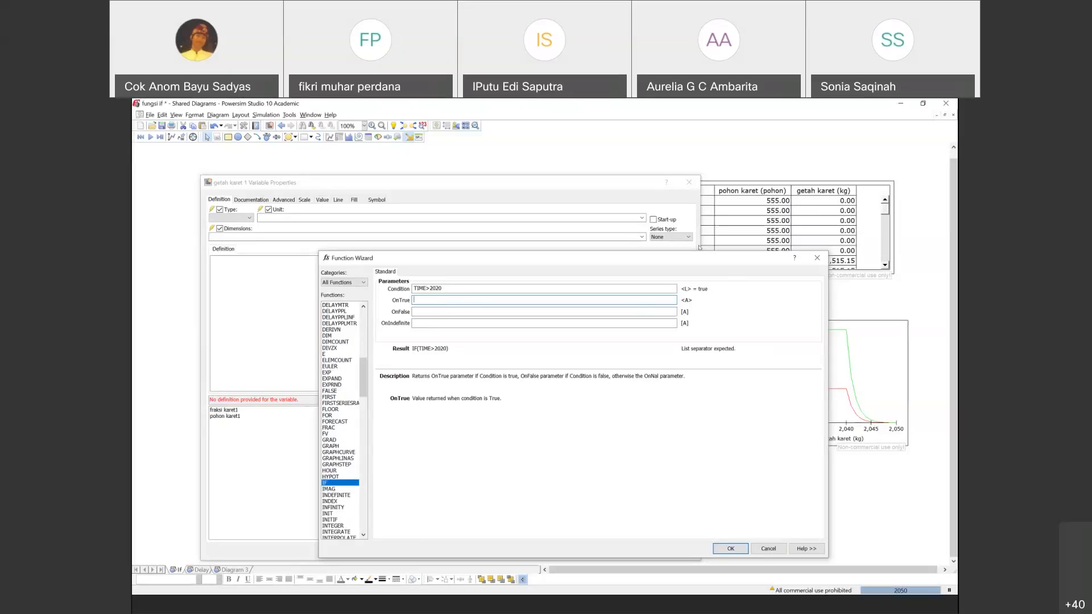
{"action": "type", "text": "'fraksi karet1"}
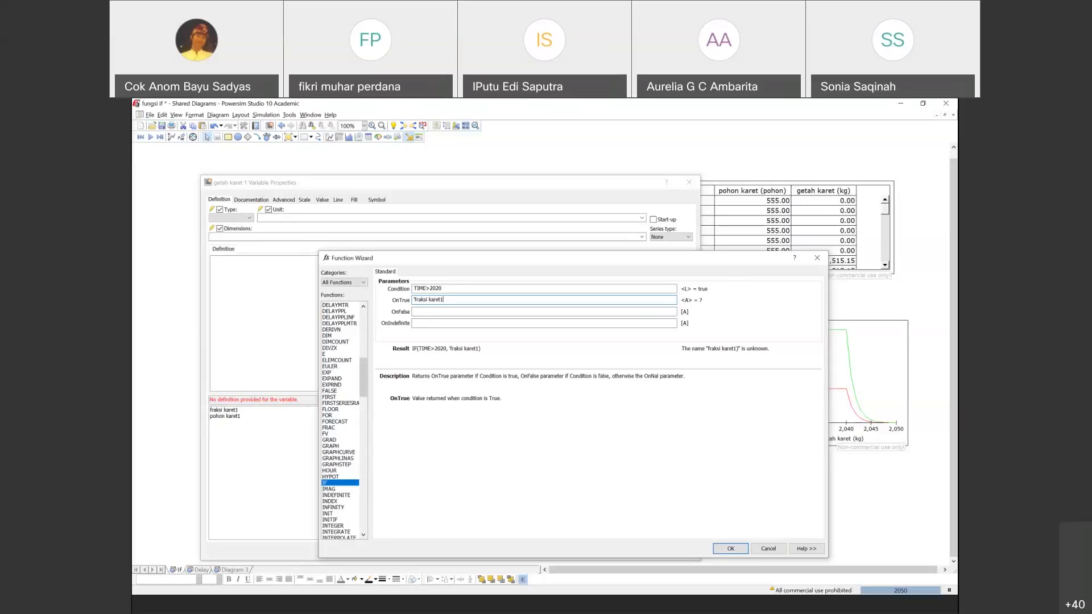
{"action": "type", "text": "'"}
{"action": "type", "text": "*'pohon karet1"}
{"action": "left_click", "coordinate": [500, 310]}
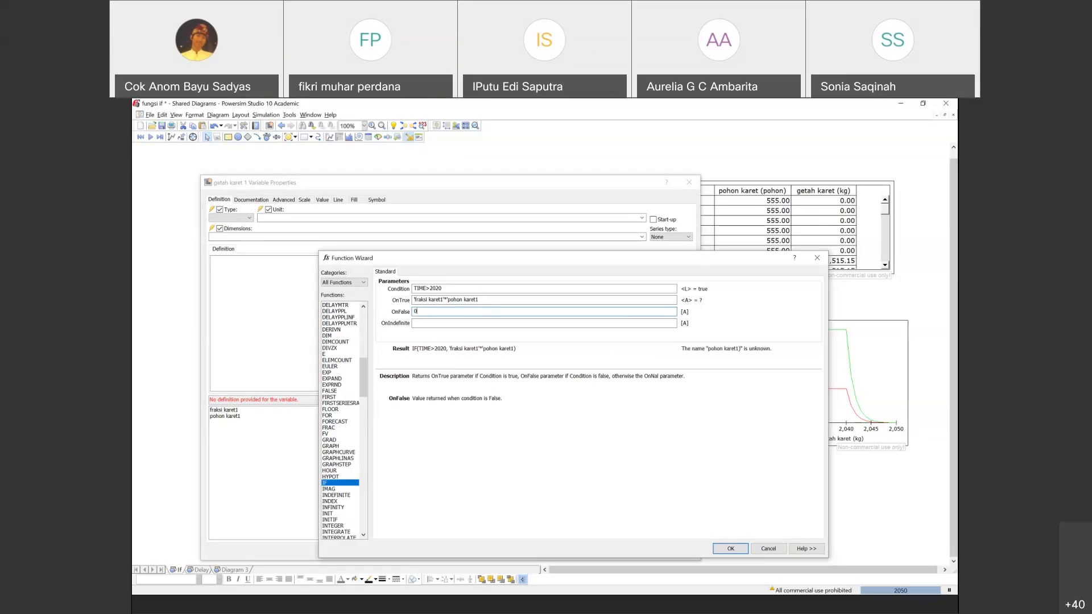
{"action": "left_click", "coordinate": [458, 322]}
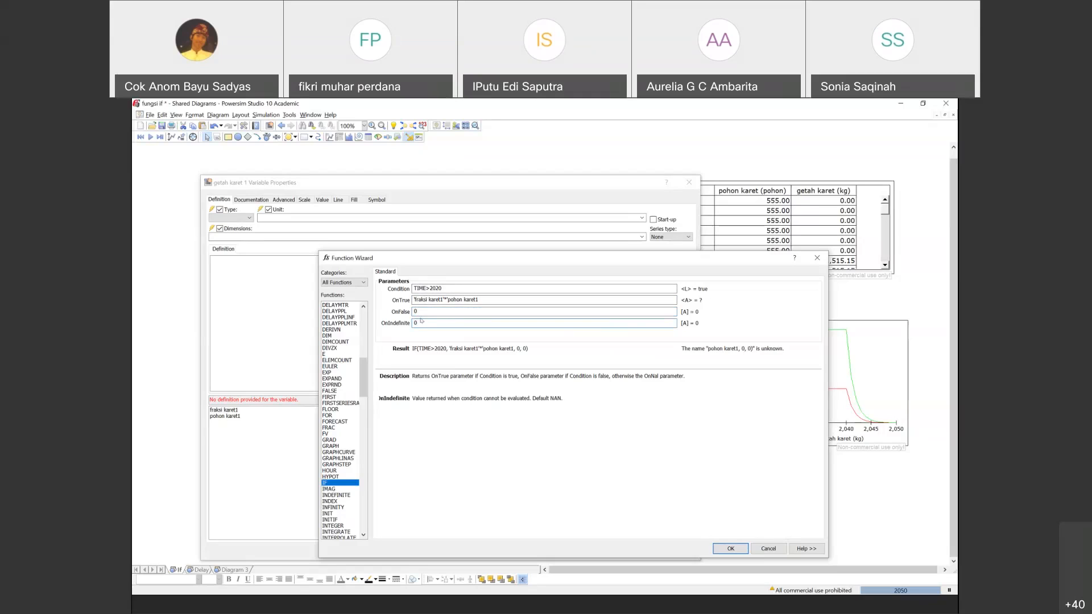
{"action": "left_click", "coordinate": [731, 549]}
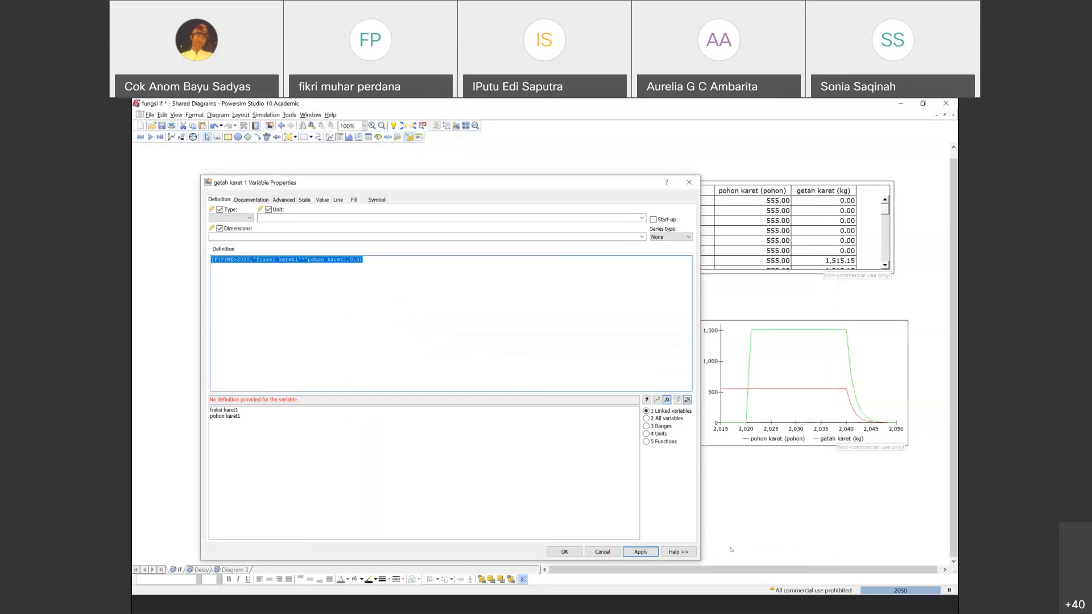
Add the missing closing quote after pohon karet1 and remove the fourth argument from the IF formula.
{"action": "left_click", "coordinate": [361, 309]}
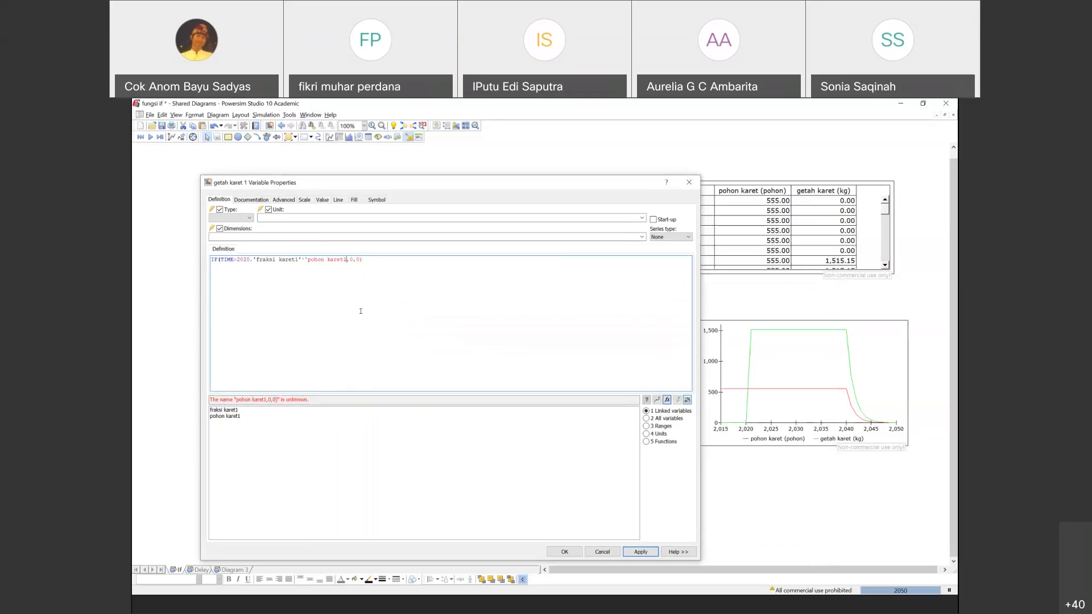
{"action": "type", "text": "'"}
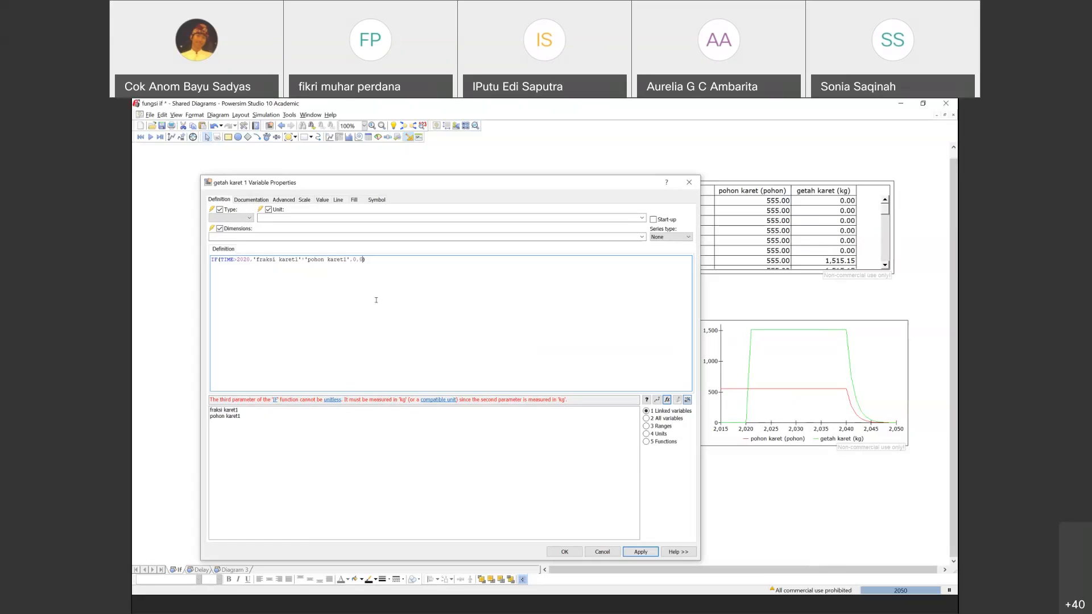
{"action": "key", "text": "BackSpace"}
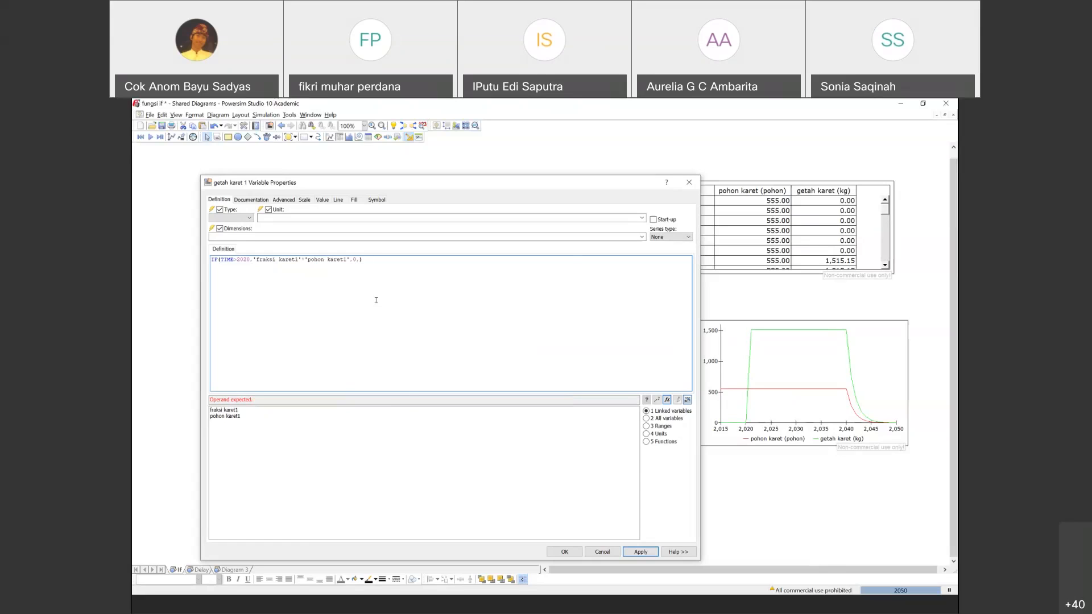
{"action": "key", "text": "BackSpace"}
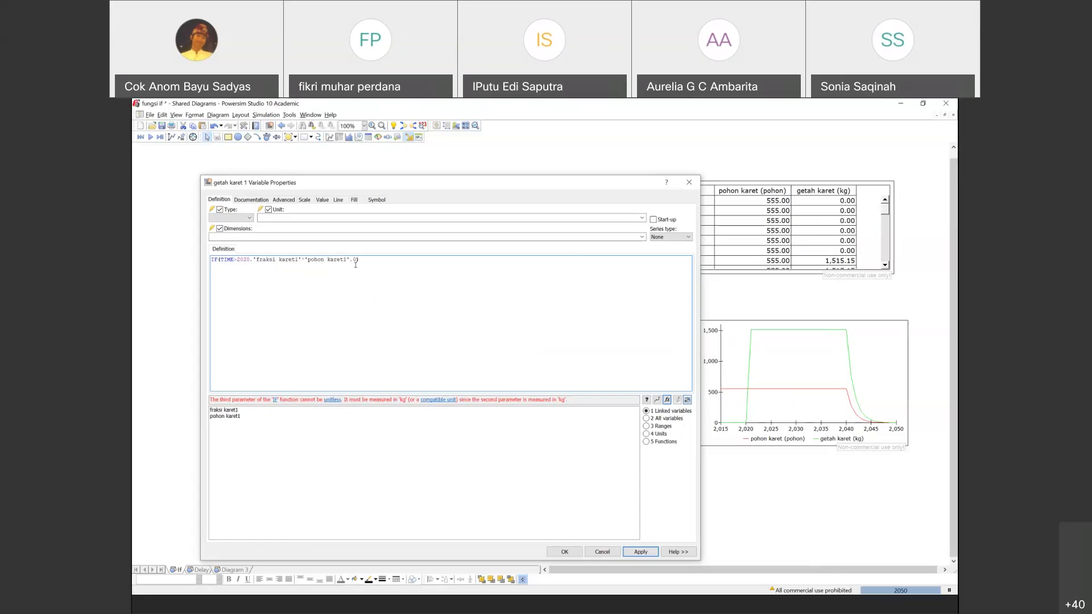
Give the false value the unit kg as 0<<kg>> and apply the definition of getah karet 1.
{"action": "type", "text": "<<"}
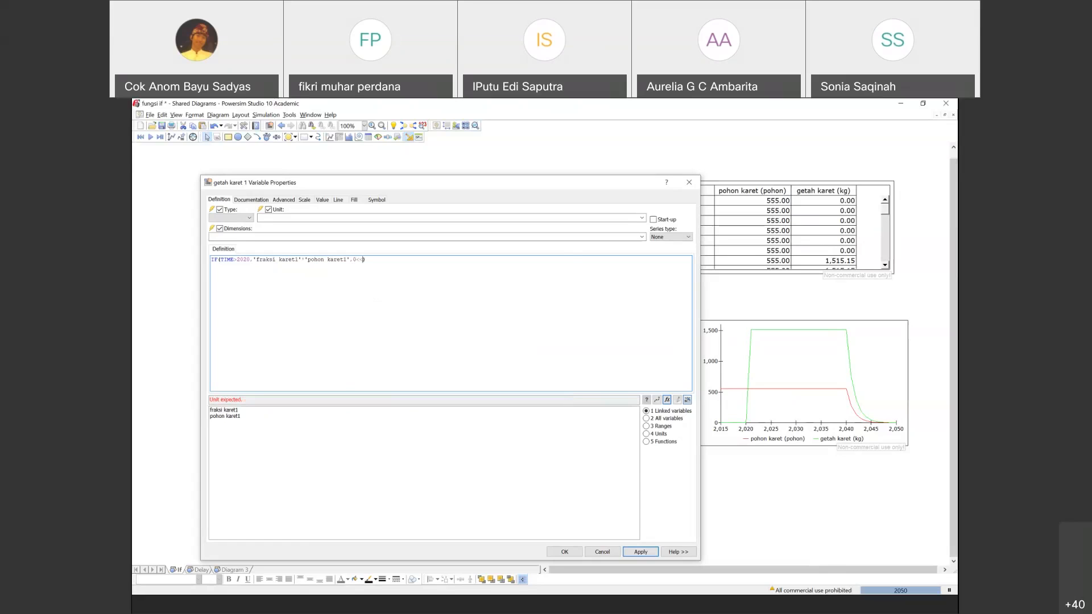
{"action": "type", "text": "pohon>>"}
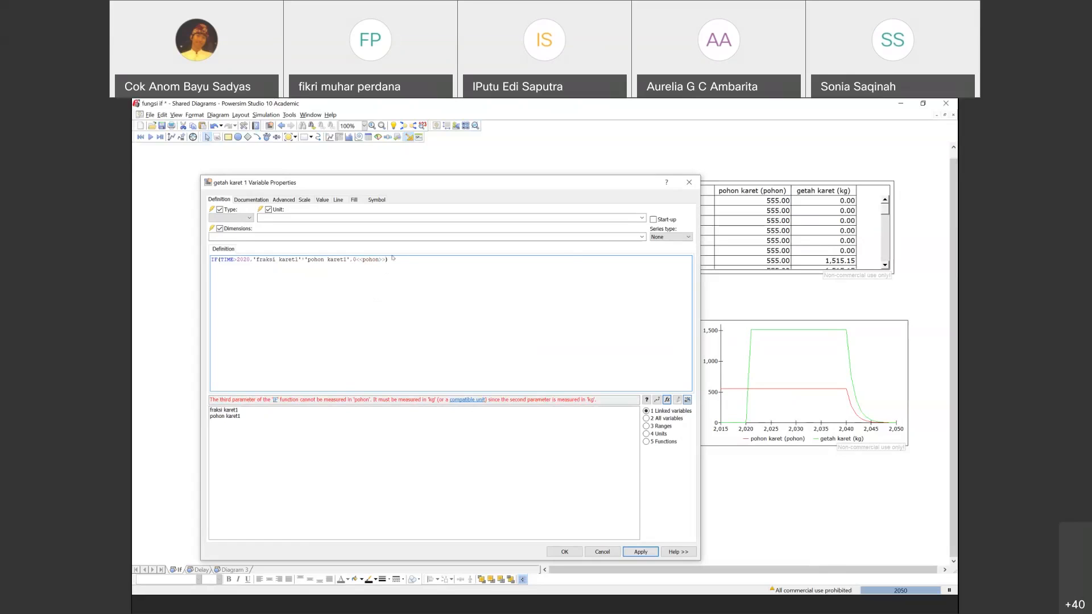
{"action": "key", "text": "Right"}
{"action": "key", "text": "BackSpace"}
{"action": "key", "text": "BackSpace"}
{"action": "key", "text": "BackSpace"}
{"action": "key", "text": "BackSpace"}
{"action": "key", "text": "BackSpace"}
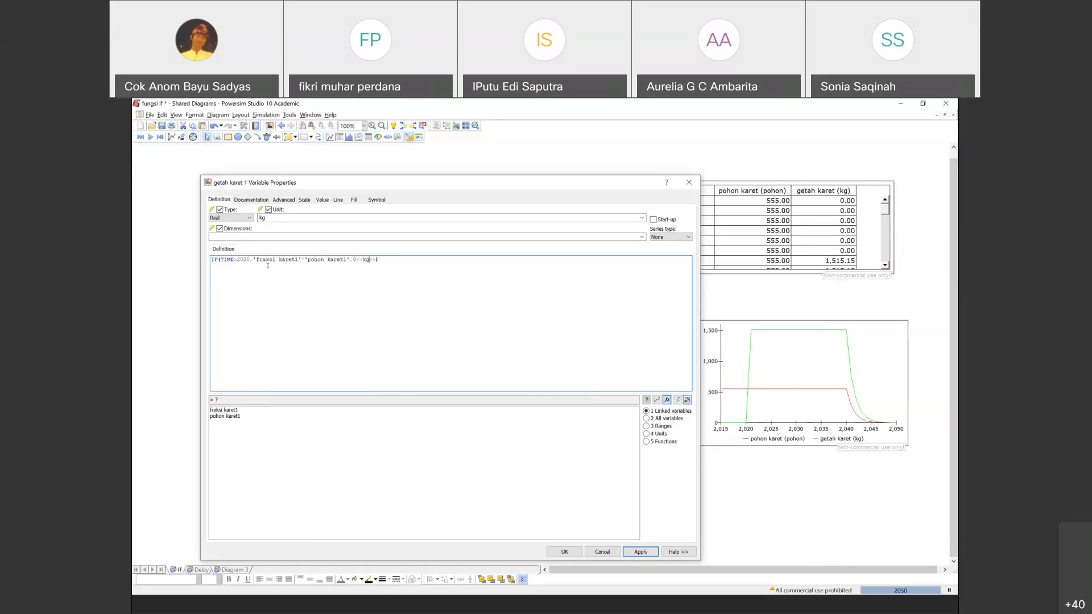
{"action": "left_click", "coordinate": [633, 553]}
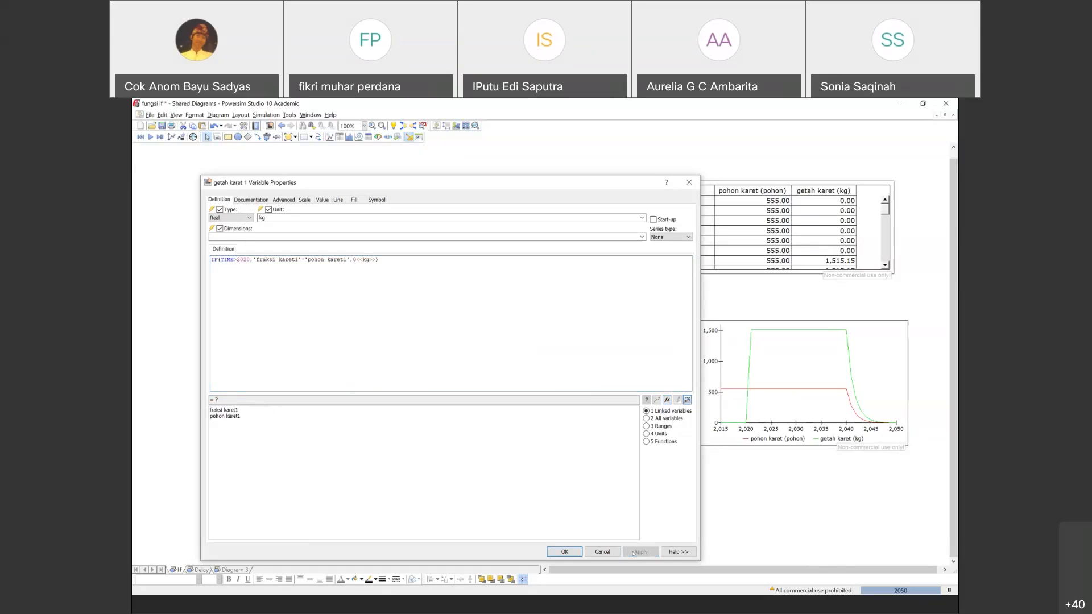
{"action": "left_click", "coordinate": [565, 553]}
{"action": "left_click", "coordinate": [361, 425]}
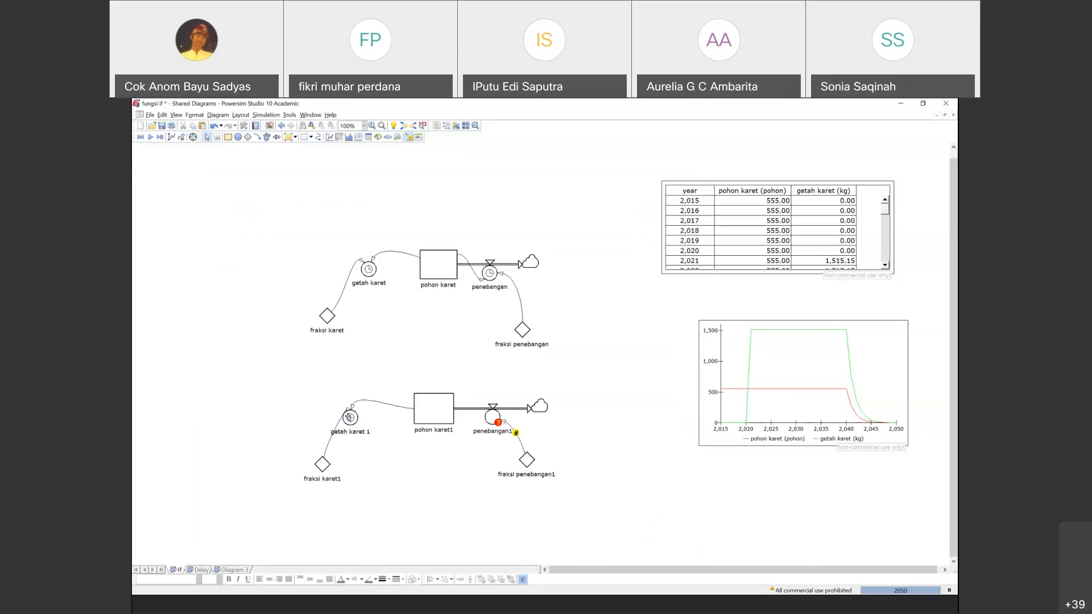
Open the definition of the penebangan1 flow and find IF in the function list.
{"action": "left_click", "coordinate": [493, 417]}
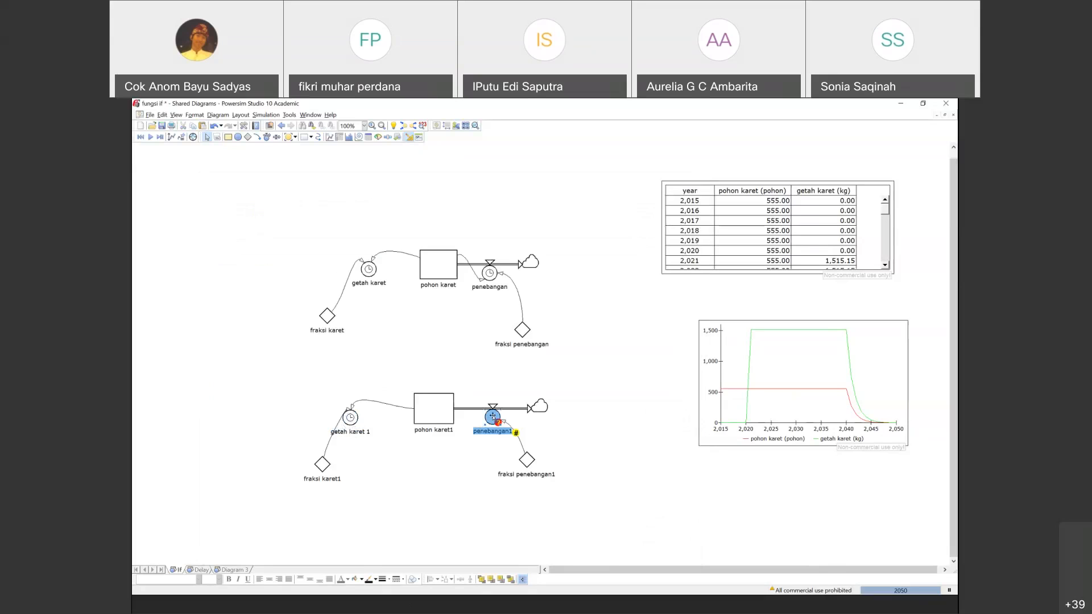
{"action": "double_click", "coordinate": [493, 417]}
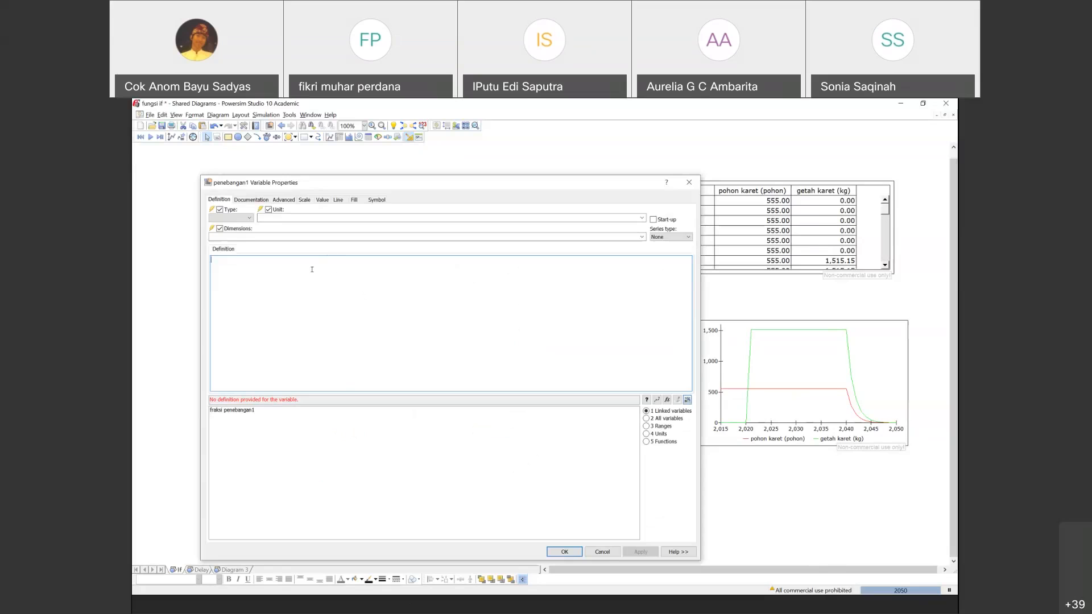
{"action": "left_click", "coordinate": [668, 400]}
{"action": "left_click", "coordinate": [818, 258]}
{"action": "left_click", "coordinate": [647, 443]}
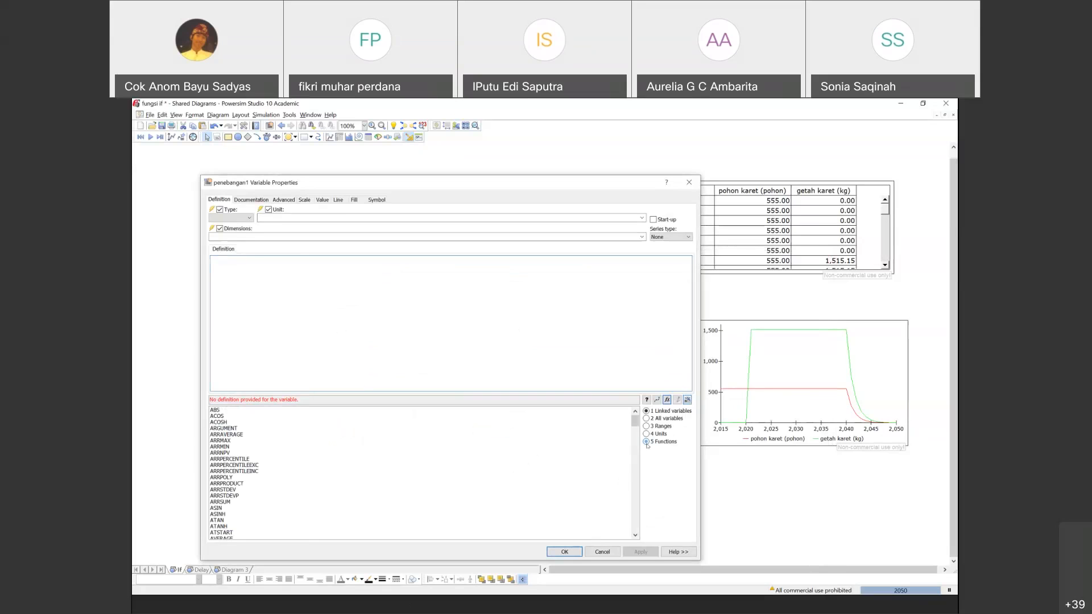
{"action": "left_click_drag", "start_coordinate": [635, 422], "coordinate": [636, 445]}
{"action": "scroll", "coordinate": [388, 479], "scroll_direction": "down", "scroll_amount": 6}
{"action": "scroll", "coordinate": [388, 479], "scroll_direction": "up", "scroll_amount": 2}
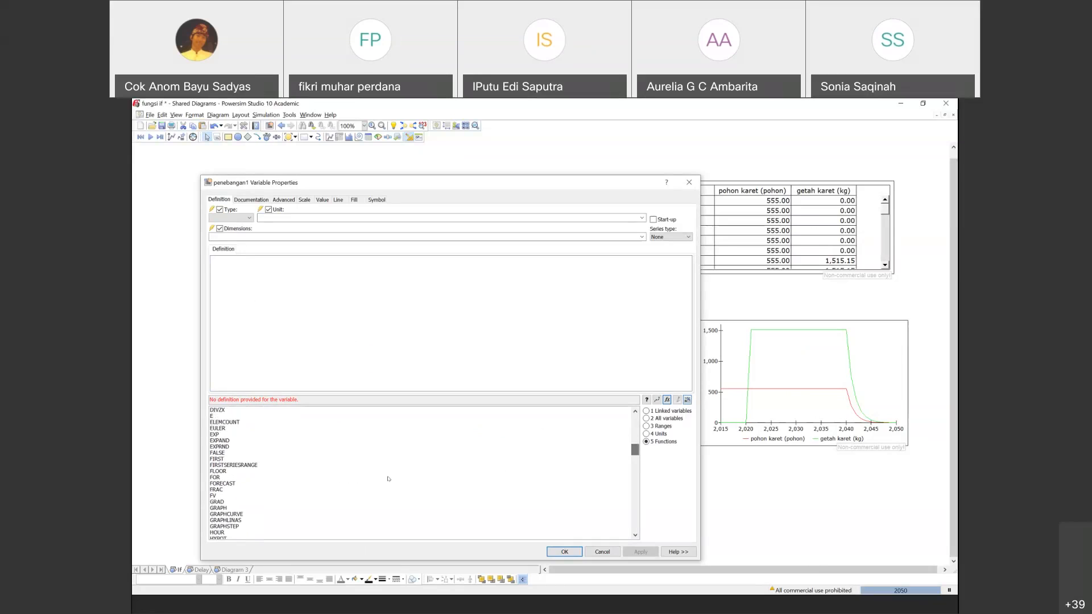
{"action": "left_click", "coordinate": [636, 537]}
{"action": "left_click", "coordinate": [635, 537]}
{"action": "left_click", "coordinate": [635, 537]}
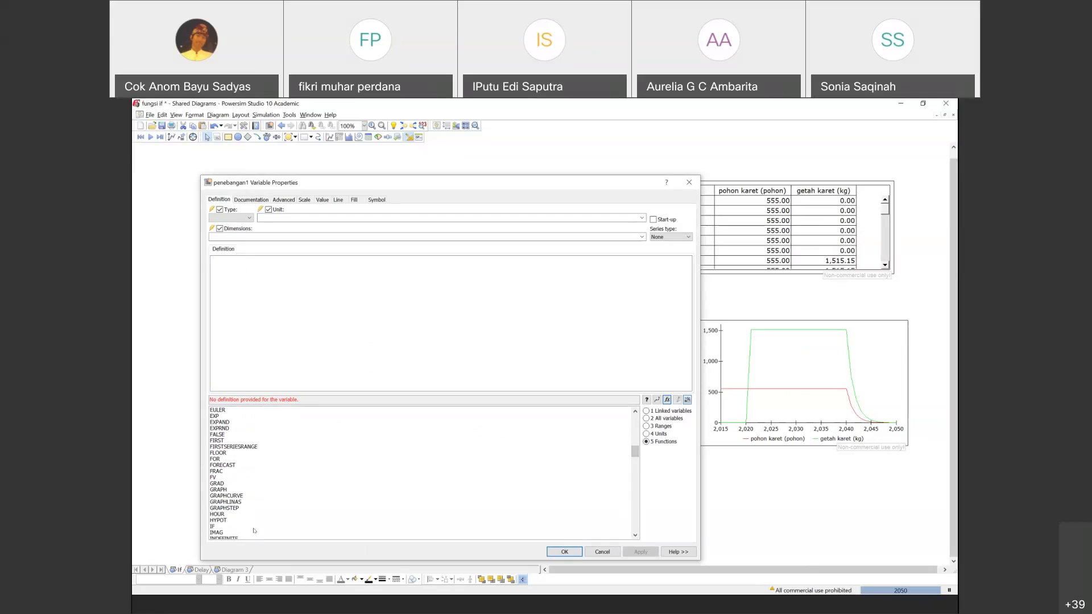
{"action": "double_click", "coordinate": [213, 527]}
{"action": "left_click", "coordinate": [265, 306]}
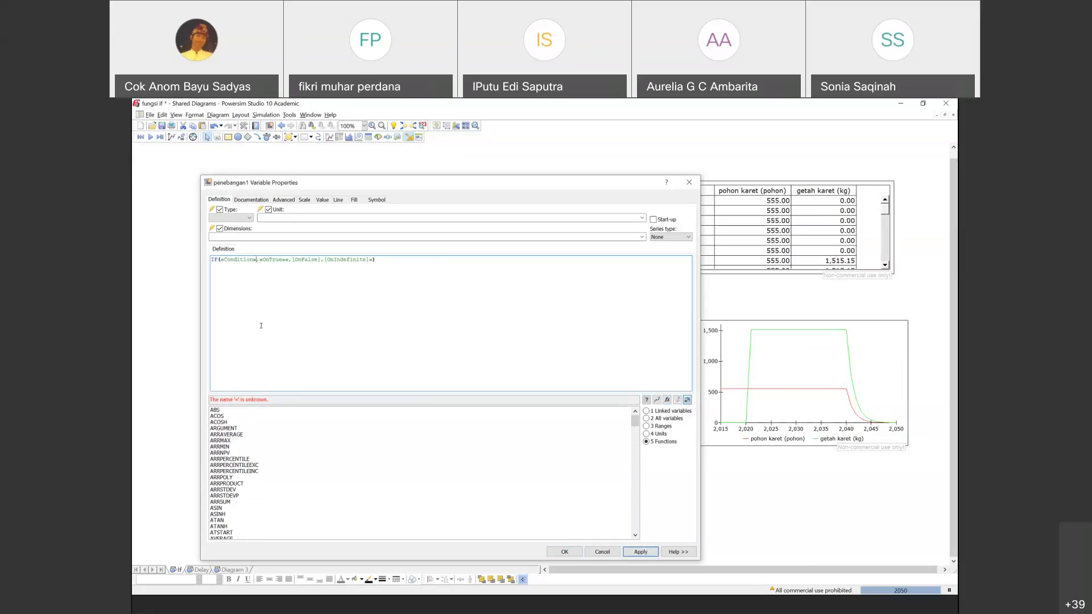
{"action": "key", "text": "BackSpace"}
{"action": "key", "text": "BackSpace"}
{"action": "key", "text": "BackSpace"}
{"action": "key", "text": "BackSpace"}
{"action": "key", "text": "BackSpace"}
{"action": "key", "text": "BackSpace"}
{"action": "key", "text": "BackSpace"}
{"action": "key", "text": "BackSpace"}
{"action": "key", "text": "BackSpace"}
{"action": "key", "text": "BackSpace"}
{"action": "key", "text": "BackSpace"}
{"action": "type", "text": "time"}
{"action": "type", "text": ">"}
{"action": "type", "text": "2013"}
{"action": "key", "text": "BackSpace"}
{"action": "key", "text": "BackSpace"}
{"action": "type", "text": "39"}
{"action": "key", "text": "BackSpace"}
{"action": "key", "text": "BackSpace"}
{"action": "key", "text": "BackSpace"}
{"action": "key", "text": "BackSpace"}
{"action": "key", "text": "BackSpace"}
{"action": "key", "text": "BackSpace"}
{"action": "left_click", "coordinate": [647, 411]}
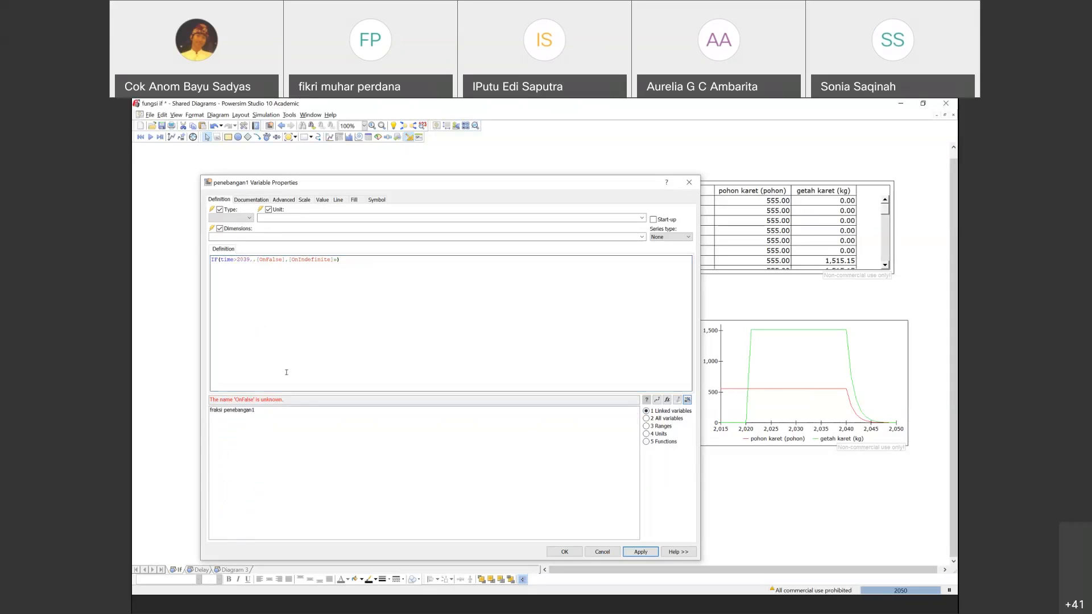
{"action": "key", "text": "Escape"}
Draw an information link from the pohon karet1 level to the penebangan1 flow rate.
{"action": "left_click", "coordinate": [257, 137]}
{"action": "left_click_drag", "start_coordinate": [436, 413], "coordinate": [464, 428]}
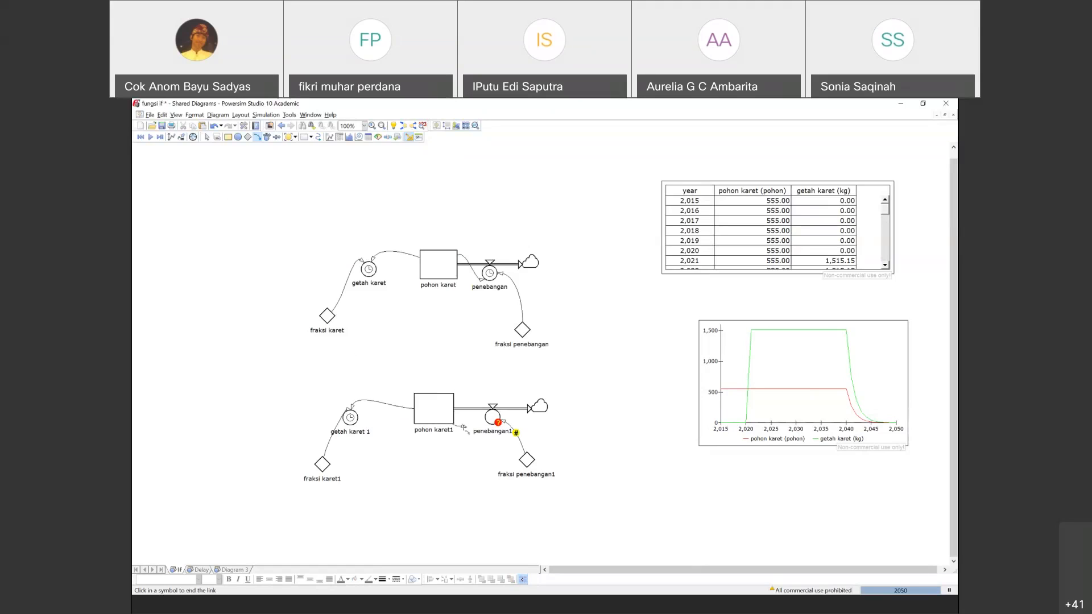
{"action": "left_click", "coordinate": [490, 418]}
Define penebangan1 as if(time>2039,'fraksi penebangan1'*'pohon karet1',0<<pohon/year>>) and accept the definition.
{"action": "double_click", "coordinate": [491, 417]}
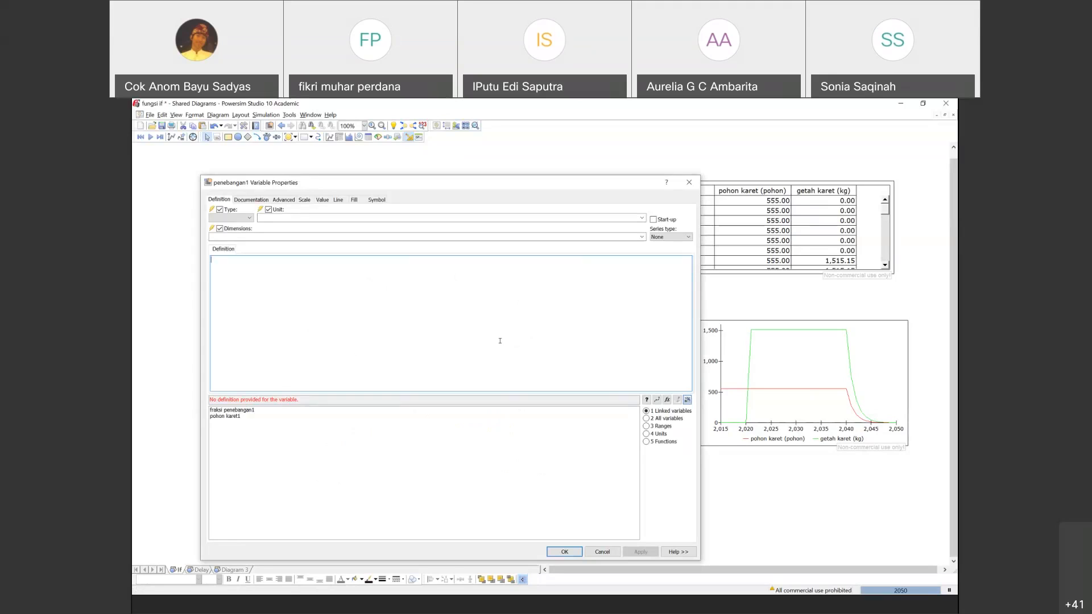
{"action": "type", "text": "if(t"}
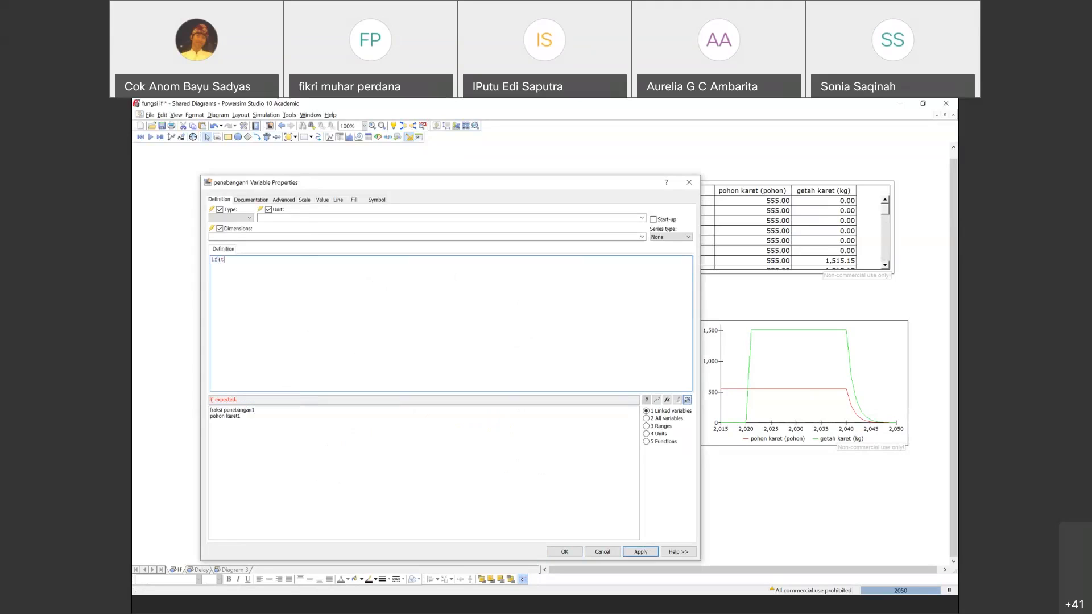
{"action": "type", "text": "ime>2039,"}
{"action": "double_click", "coordinate": [225, 410]}
{"action": "type", "text": "*"}
{"action": "double_click", "coordinate": [227, 417]}
{"action": "type", "text": ",0"}
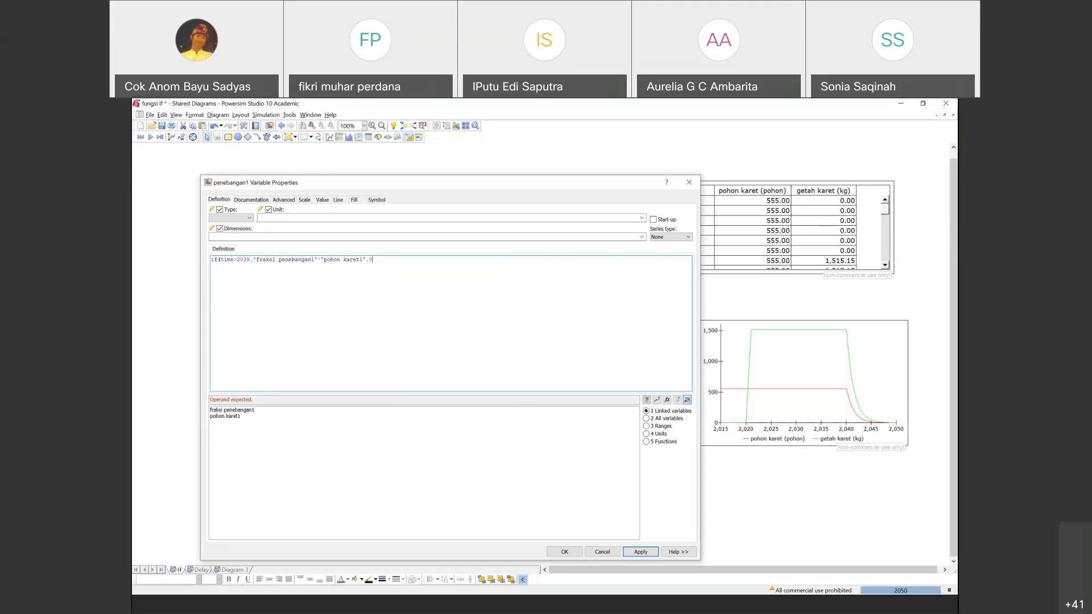
{"action": "type", "text": "<<p"}
{"action": "type", "text": "ohon/year"}
{"action": "type", "text": ">>)"}
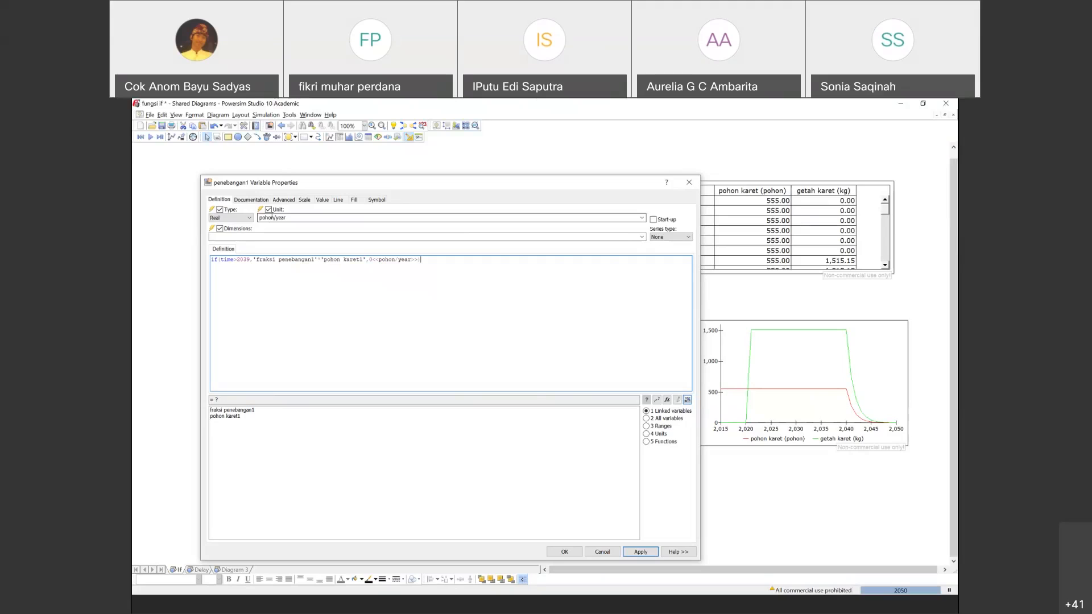
{"action": "left_click", "coordinate": [640, 552]}
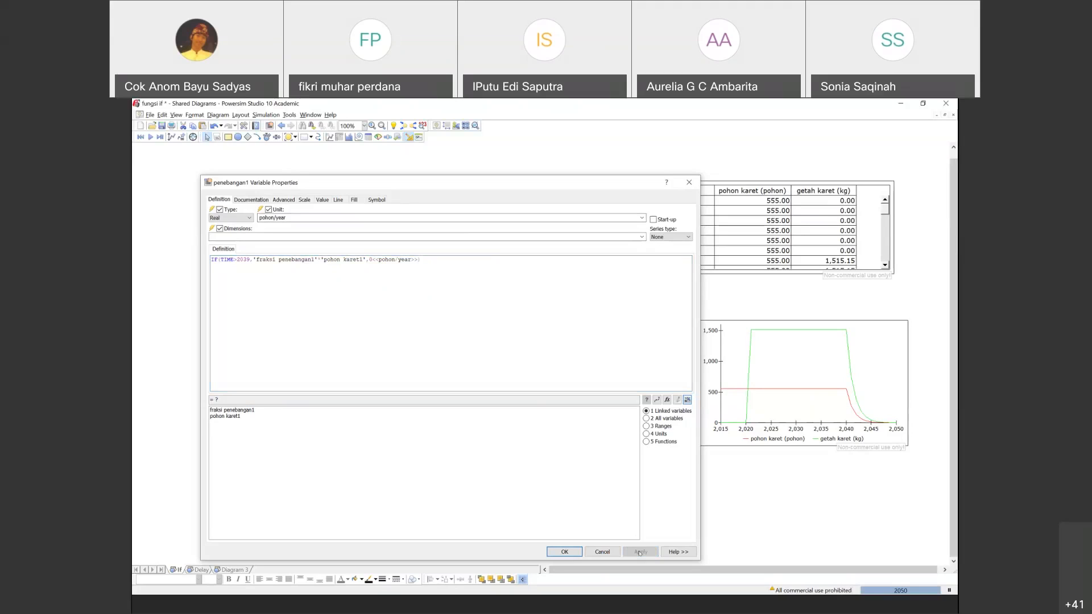
{"action": "left_click", "coordinate": [563, 552]}
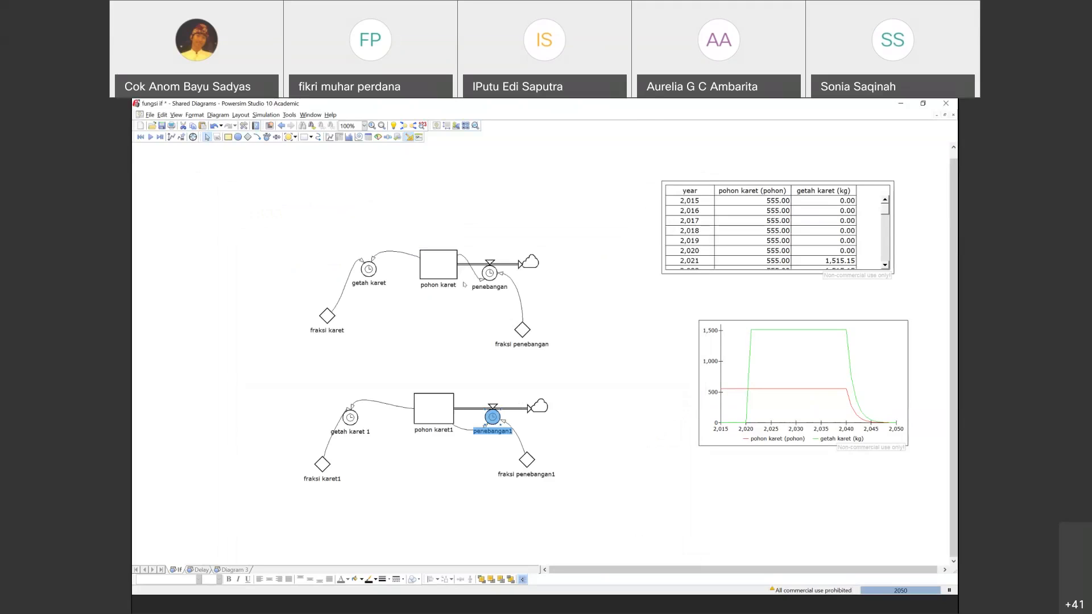
Review the IF definitions of getah karet and penebangan in the first model without changing them.
{"action": "double_click", "coordinate": [370, 268]}
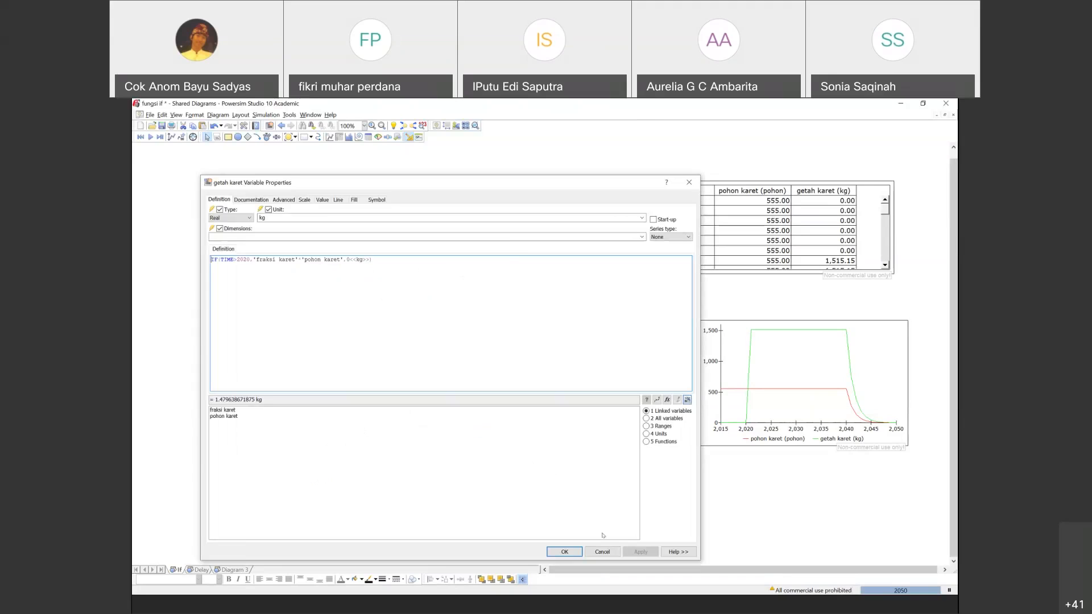
{"action": "left_click", "coordinate": [575, 552]}
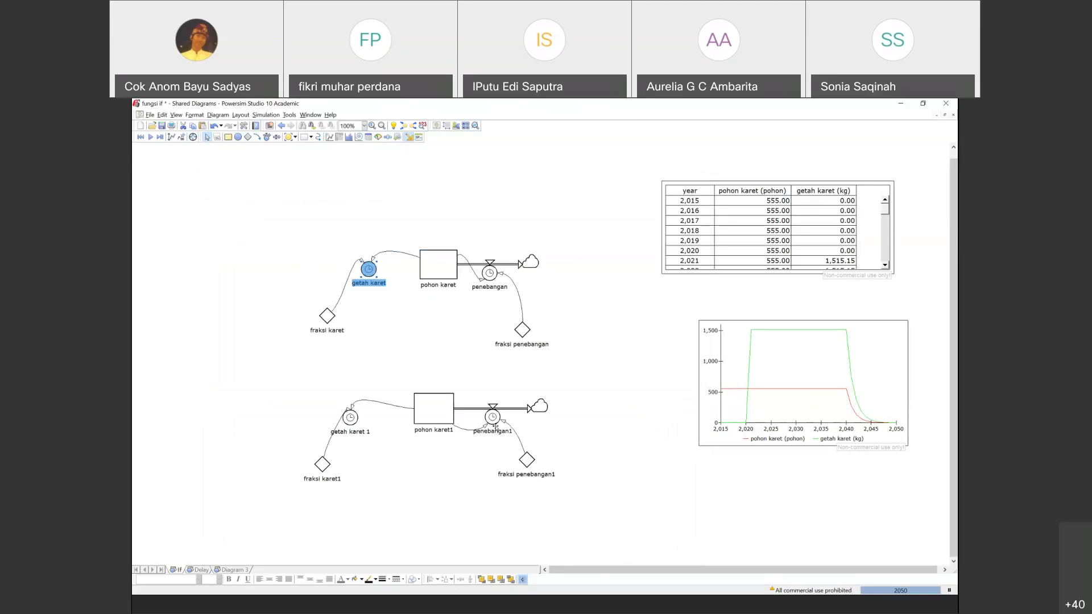
{"action": "double_click", "coordinate": [491, 274]}
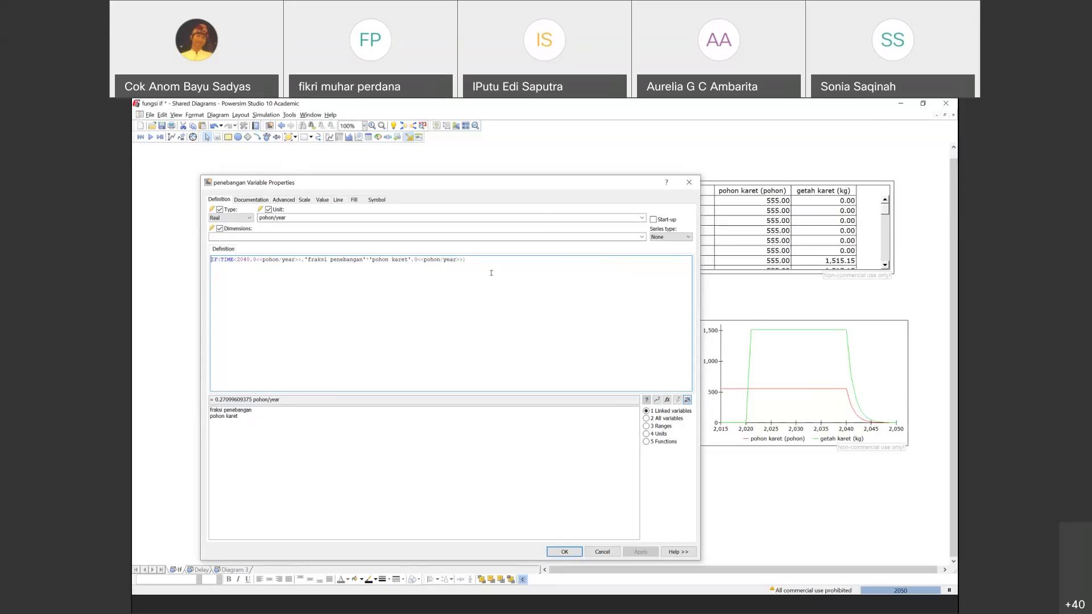
{"action": "left_click", "coordinate": [689, 182]}
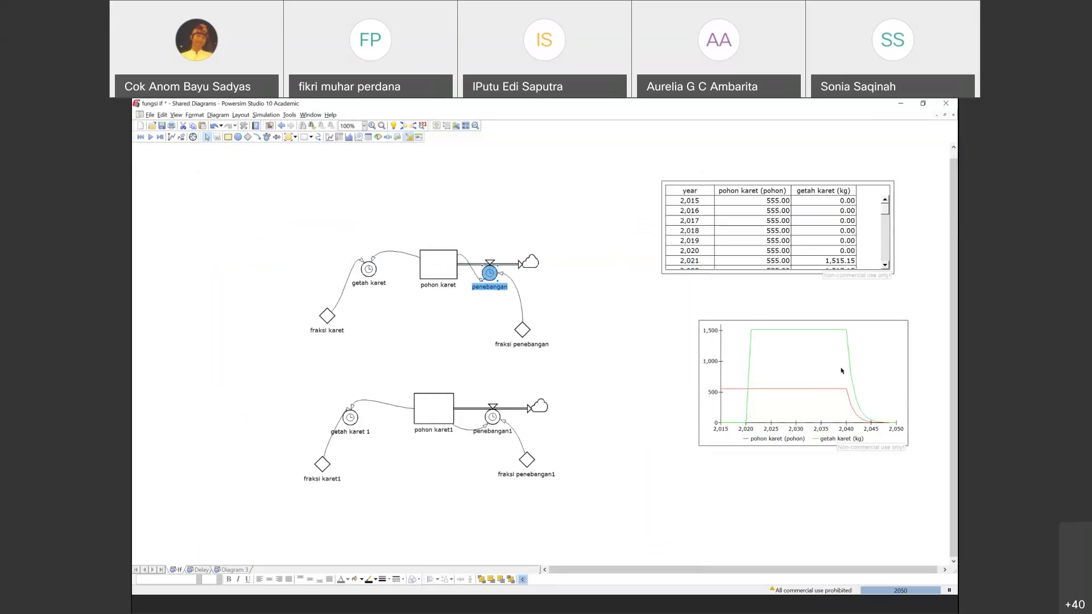
Move the graph up beneath the existing table and shift both stock-and-flow models to the upper left of the diagram.
{"action": "left_click_drag", "start_coordinate": [754, 352], "coordinate": [715, 290]}
{"action": "left_click_drag", "start_coordinate": [312, 213], "coordinate": [490, 401]}
{"action": "left_click_drag", "start_coordinate": [311, 215], "coordinate": [652, 485]}
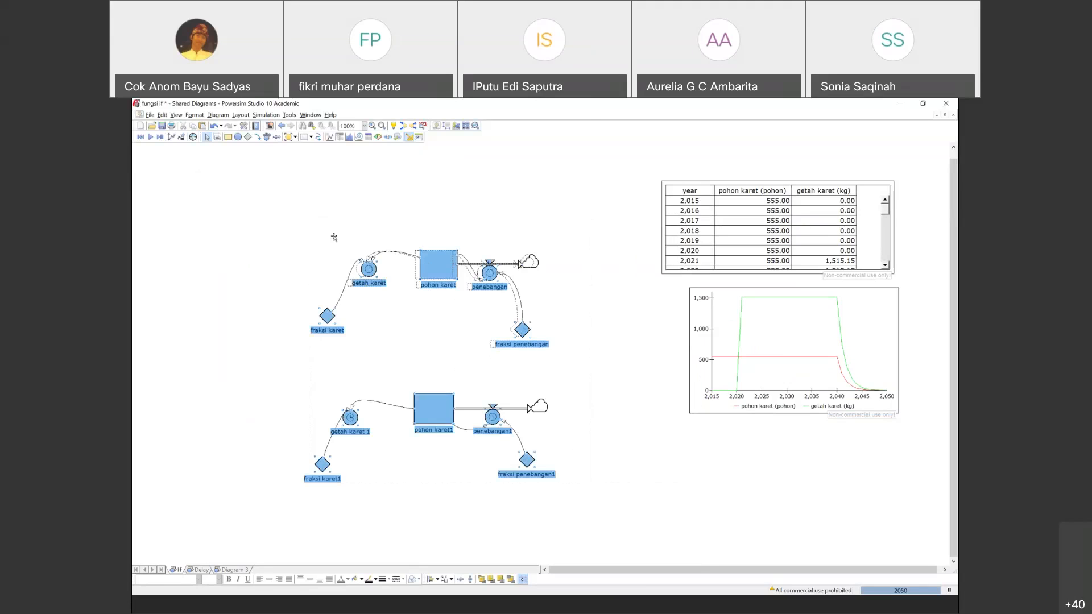
{"action": "left_click_drag", "start_coordinate": [334, 237], "coordinate": [199, 177]}
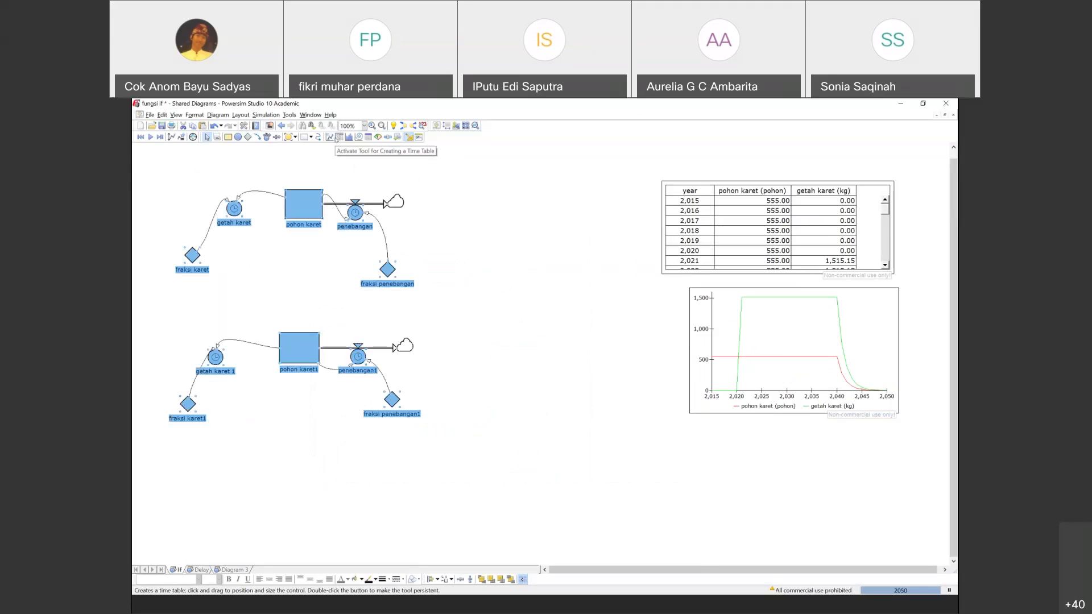
Insert an empty time table between the second model and the graph.
{"action": "left_click", "coordinate": [339, 139]}
{"action": "left_click", "coordinate": [536, 282]}
{"action": "left_click_drag", "start_coordinate": [588, 282], "coordinate": [522, 284]}
{"action": "left_click_drag", "start_coordinate": [599, 312], "coordinate": [601, 357]}
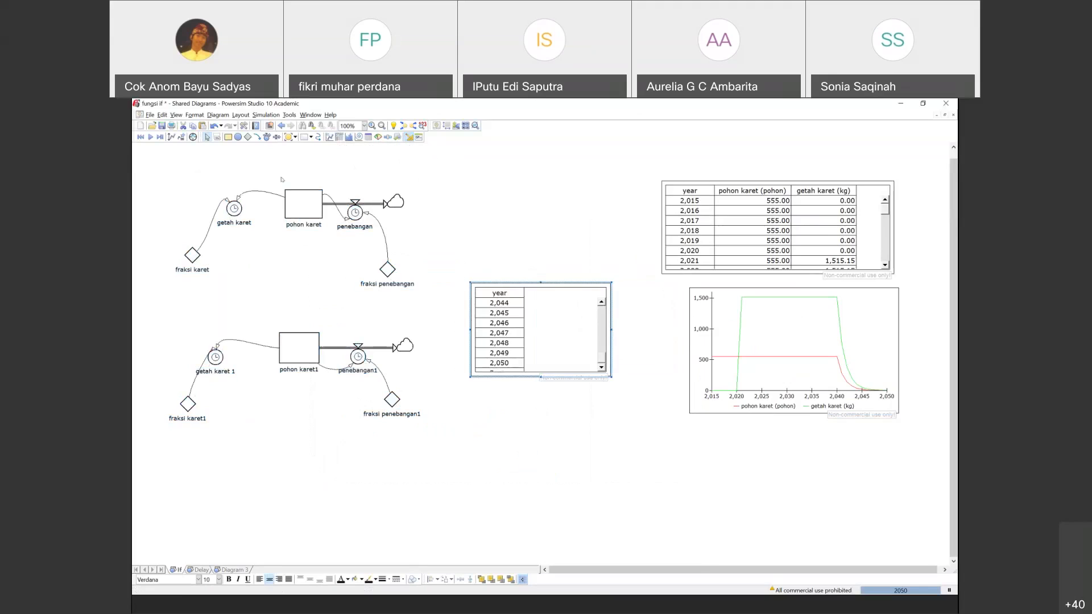
{"action": "left_click", "coordinate": [158, 139]}
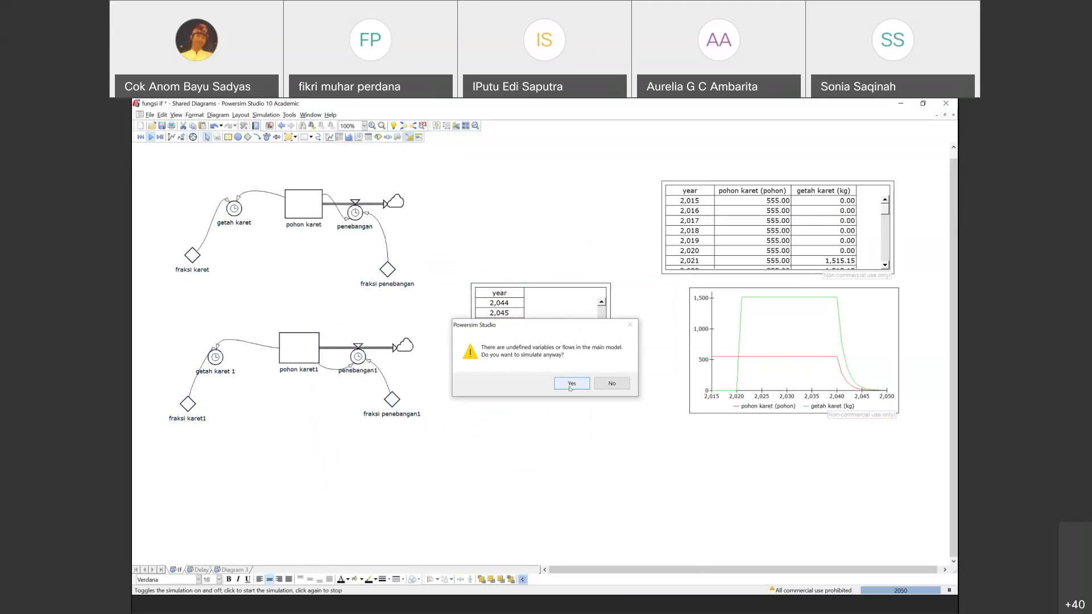
{"action": "left_click", "coordinate": [604, 385]}
{"action": "left_click_drag", "start_coordinate": [601, 360], "coordinate": [523, 288]}
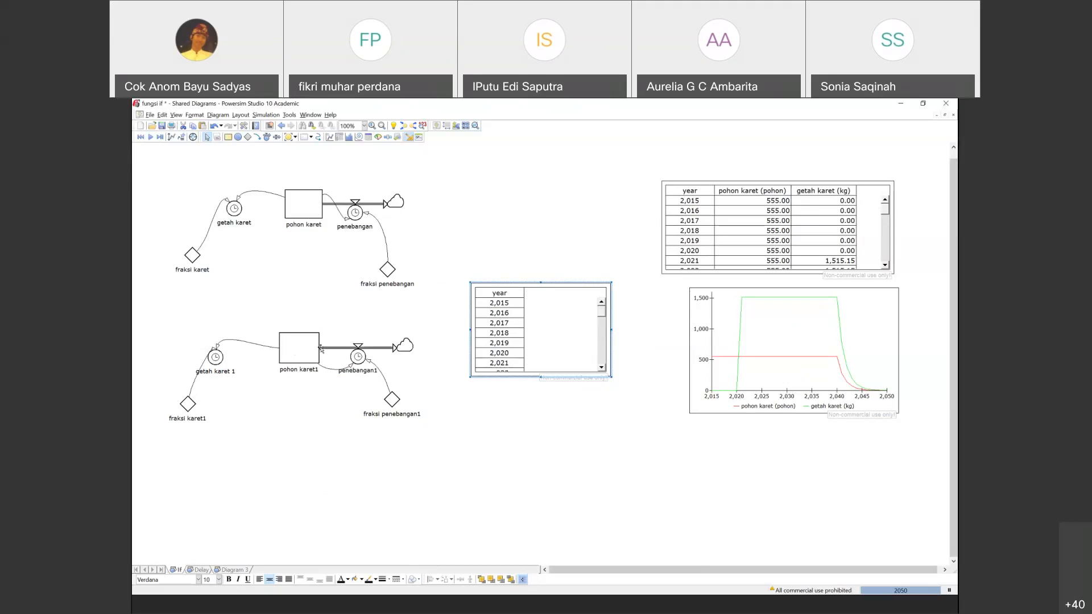
Add pohon karet1 to the new time table and run the simulation despite the undefined variables.
{"action": "left_click", "coordinate": [292, 350]}
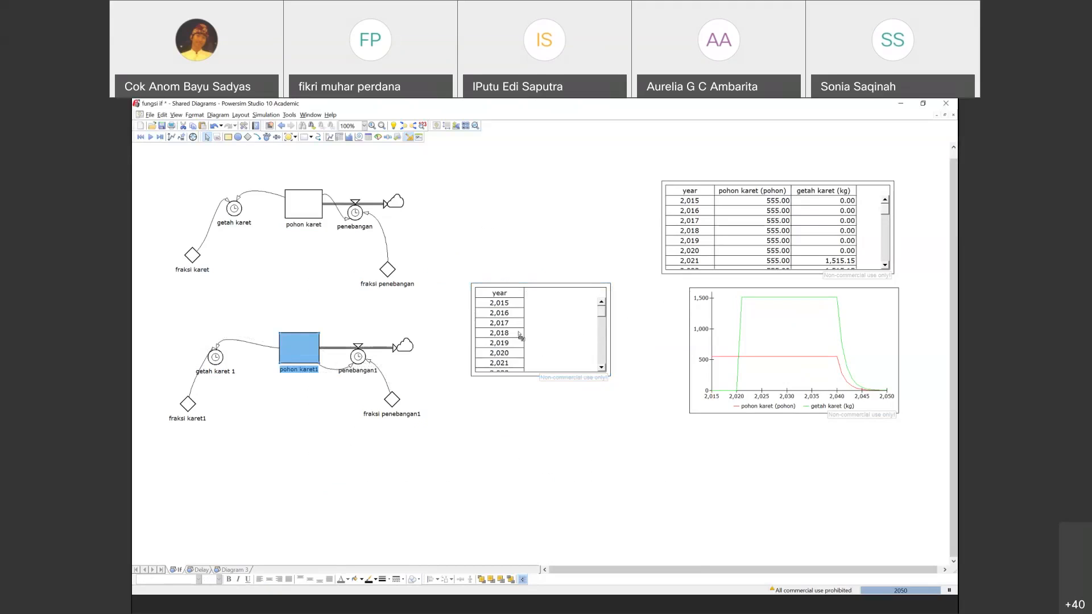
{"action": "left_click_drag", "start_coordinate": [519, 334], "coordinate": [520, 334]}
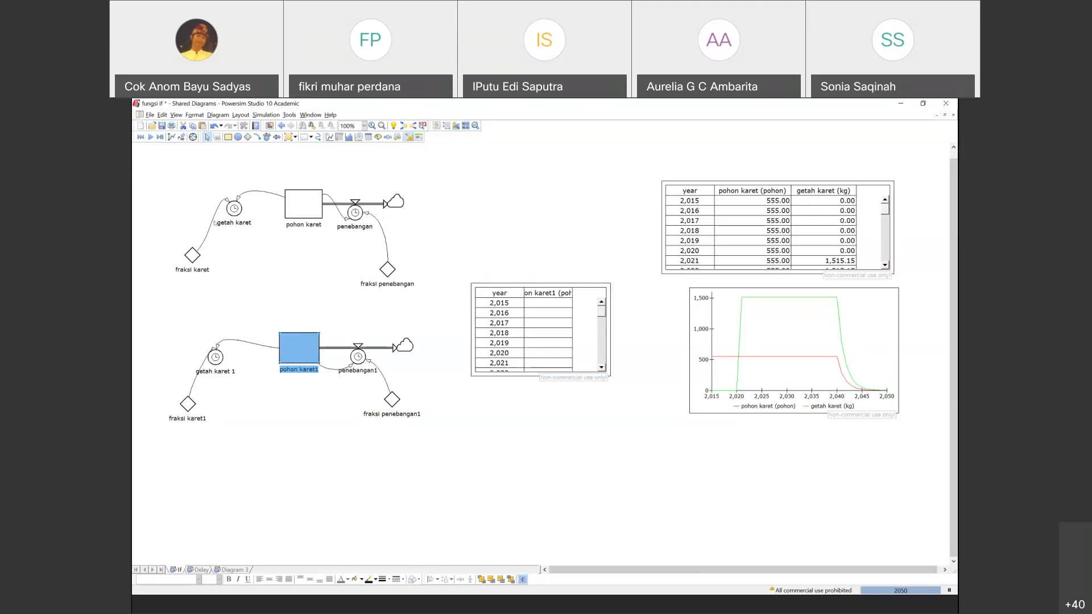
{"action": "left_click", "coordinate": [152, 137]}
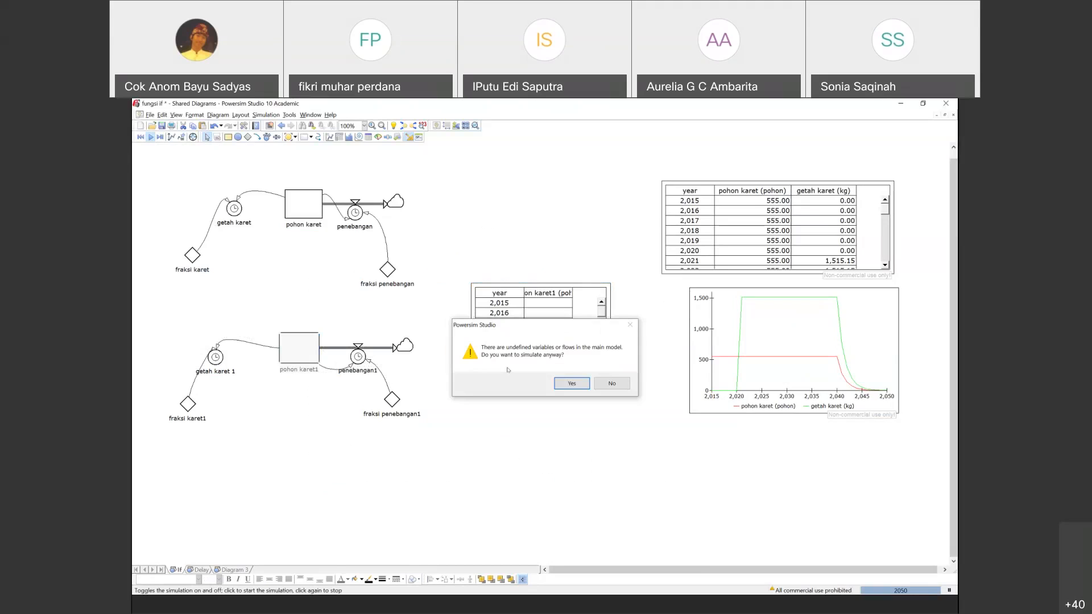
{"action": "left_click", "coordinate": [566, 384]}
{"action": "mouse_move", "coordinate": [603, 357]}
{"action": "left_mouse_down"}
{"action": "mouse_move", "coordinate": [601, 328]}
{"action": "mouse_move", "coordinate": [601, 353]}
{"action": "left_mouse_up"}
{"action": "left_click_drag", "start_coordinate": [884, 250], "coordinate": [877, 215]}
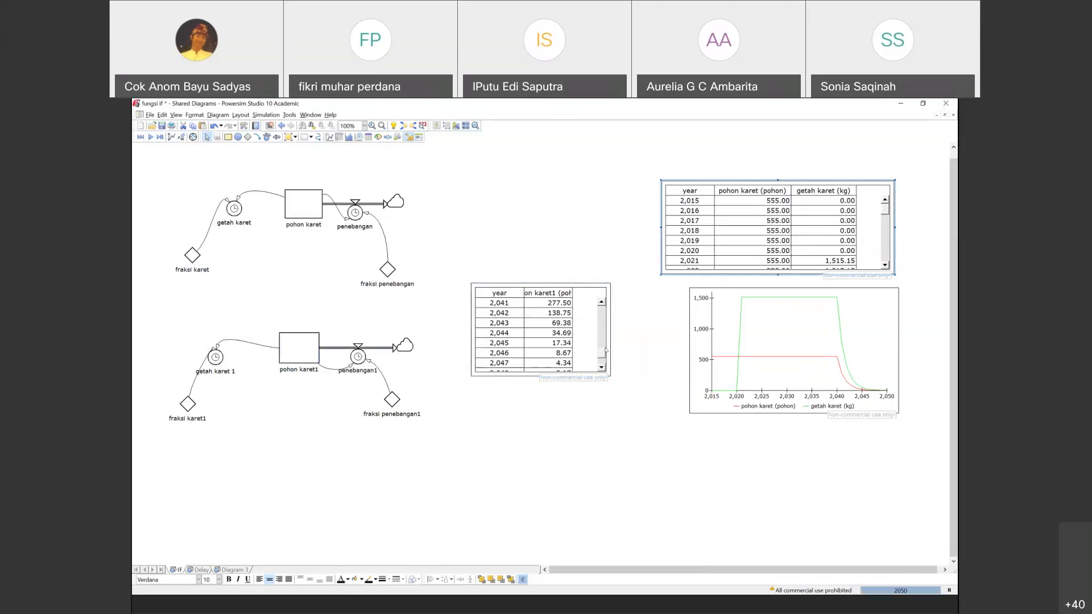
Enlarge the new time table in height and width and widen its pohon karet1 column.
{"action": "left_click", "coordinate": [609, 376]}
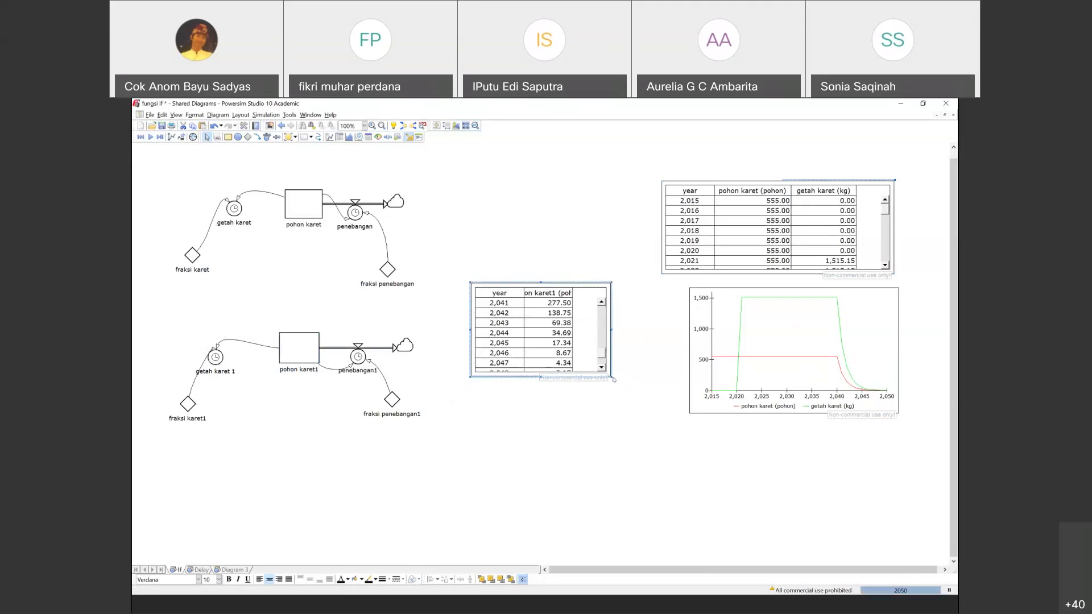
{"action": "left_click_drag", "start_coordinate": [632, 416], "coordinate": [634, 417]}
{"action": "left_click_drag", "start_coordinate": [575, 342], "coordinate": [589, 342]}
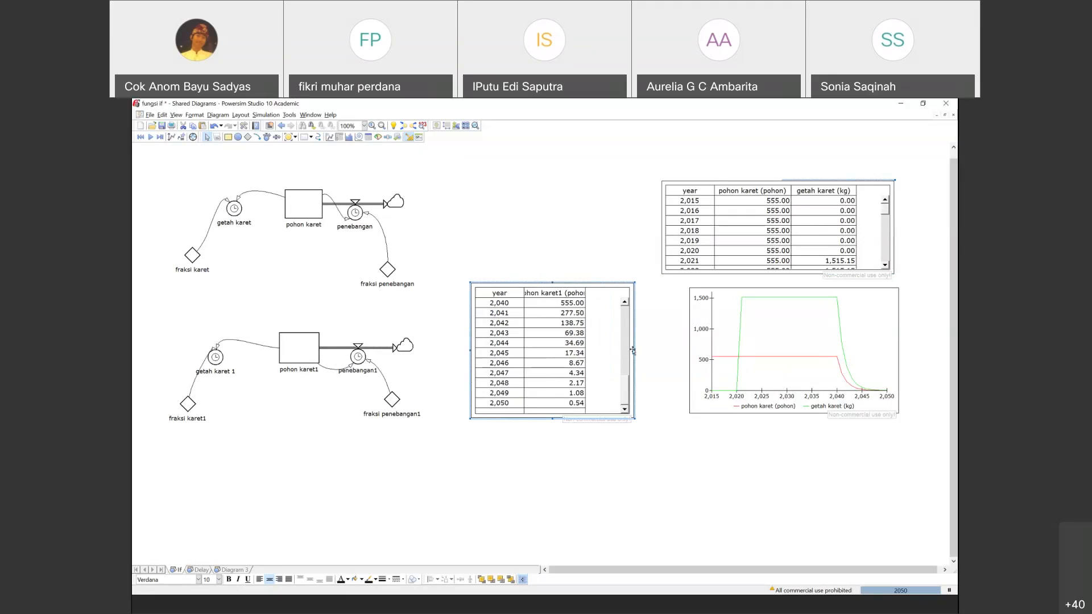
{"action": "left_click_drag", "start_coordinate": [634, 349], "coordinate": [667, 349]}
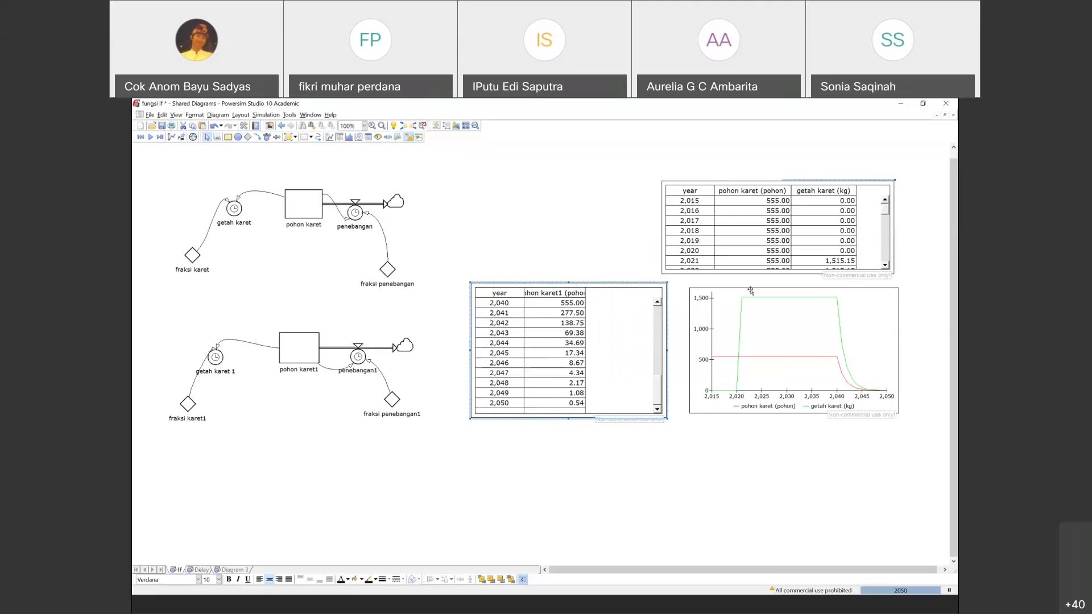
Move the graph to the lower right of the diagram and widen the new table until the pohon karet1 heading fits.
{"action": "left_click_drag", "start_coordinate": [751, 291], "coordinate": [806, 393]}
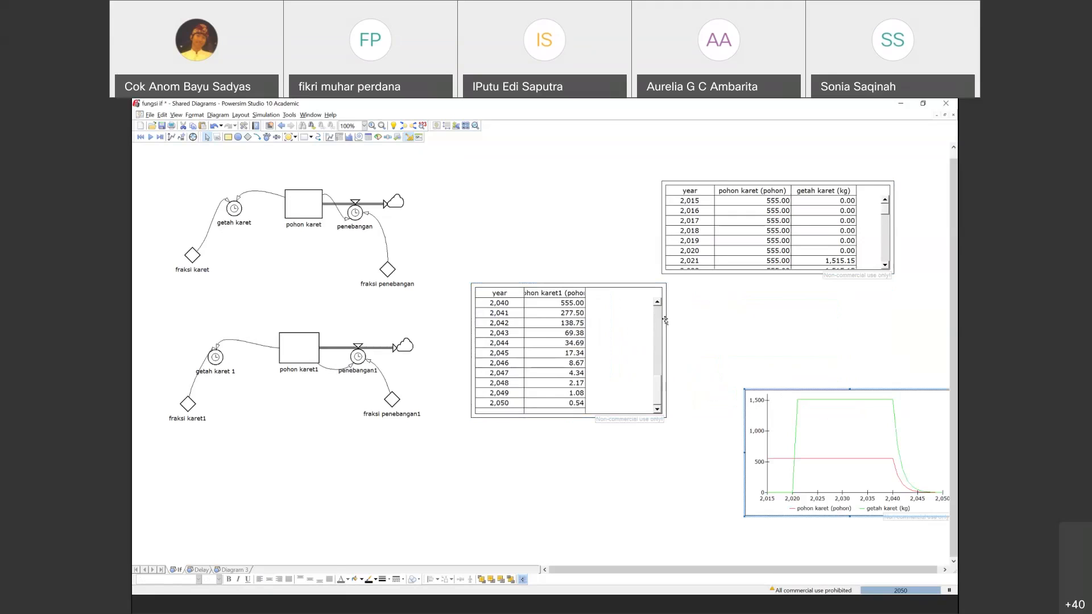
{"action": "left_click", "coordinate": [662, 349]}
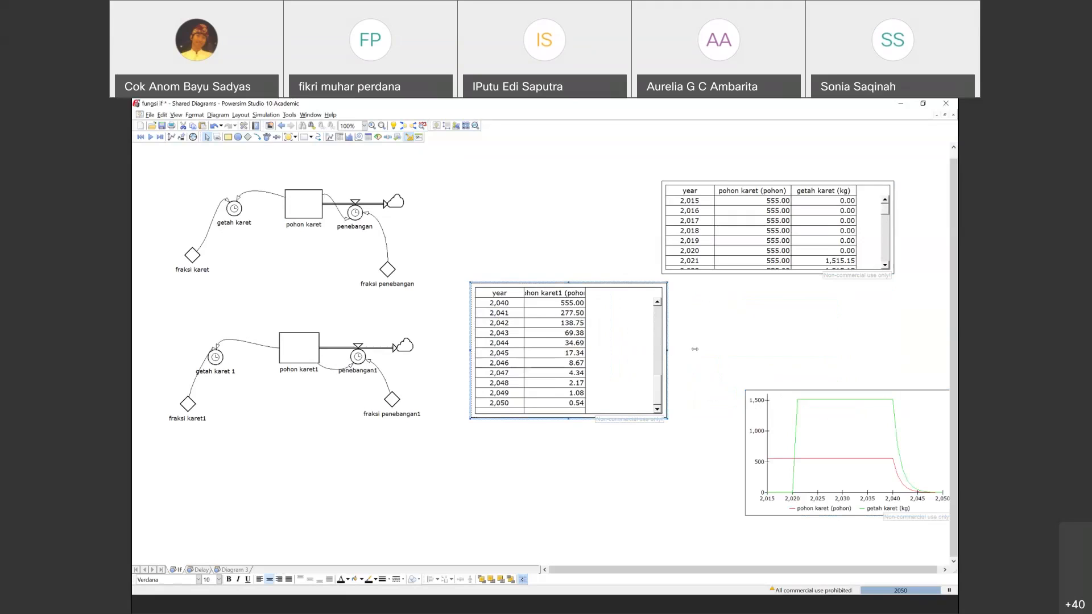
{"action": "left_click_drag", "start_coordinate": [667, 350], "coordinate": [695, 349]}
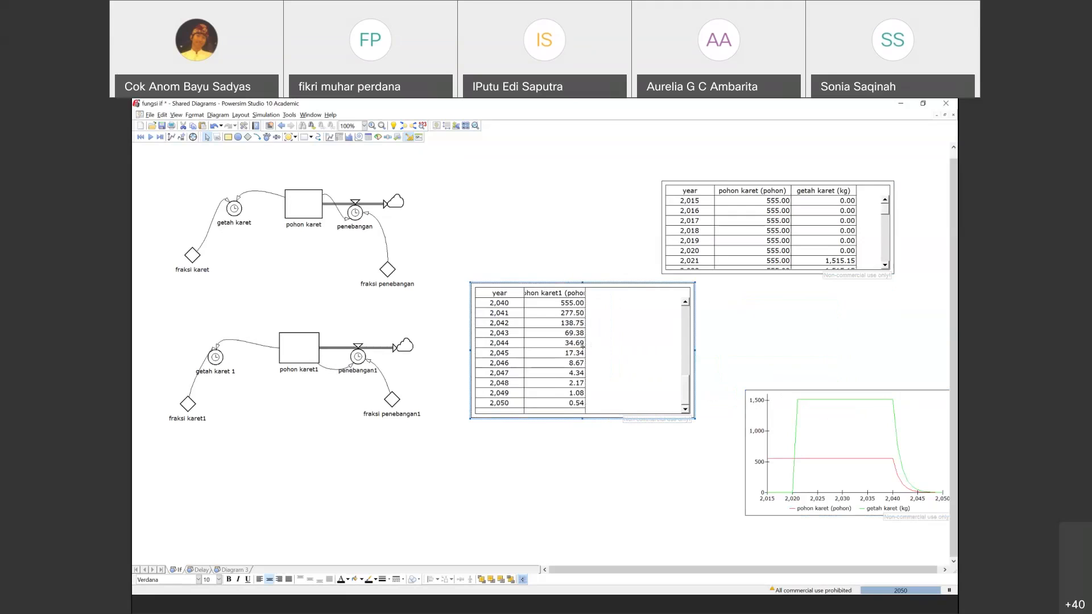
{"action": "left_click_drag", "start_coordinate": [584, 346], "coordinate": [596, 347]}
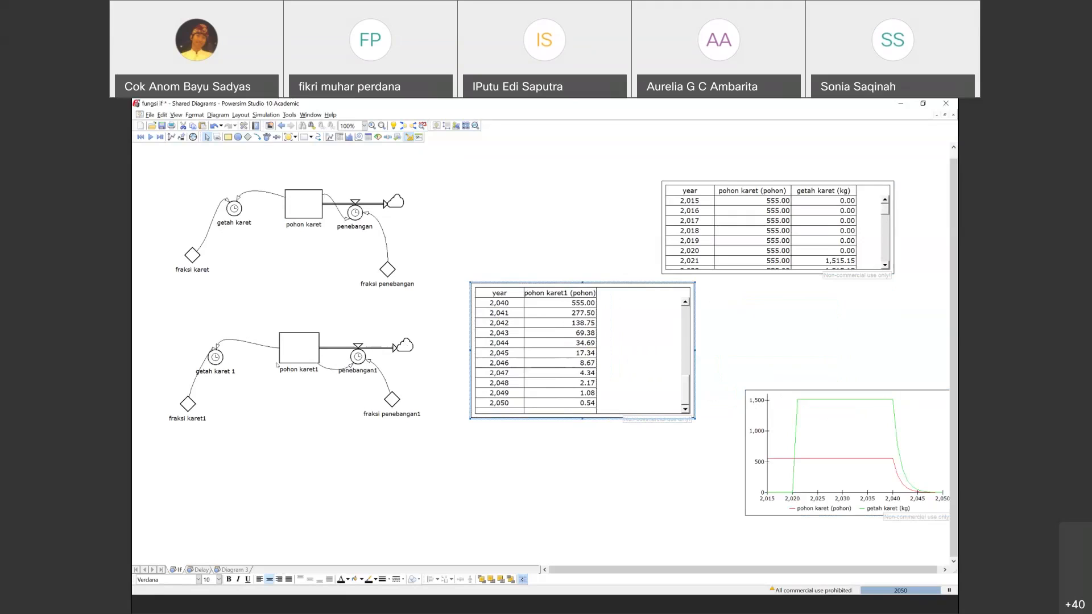
Add getah karet 1 as a further column in the new time table.
{"action": "left_click", "coordinate": [215, 358]}
{"action": "left_click_drag", "start_coordinate": [564, 333], "coordinate": [663, 306]}
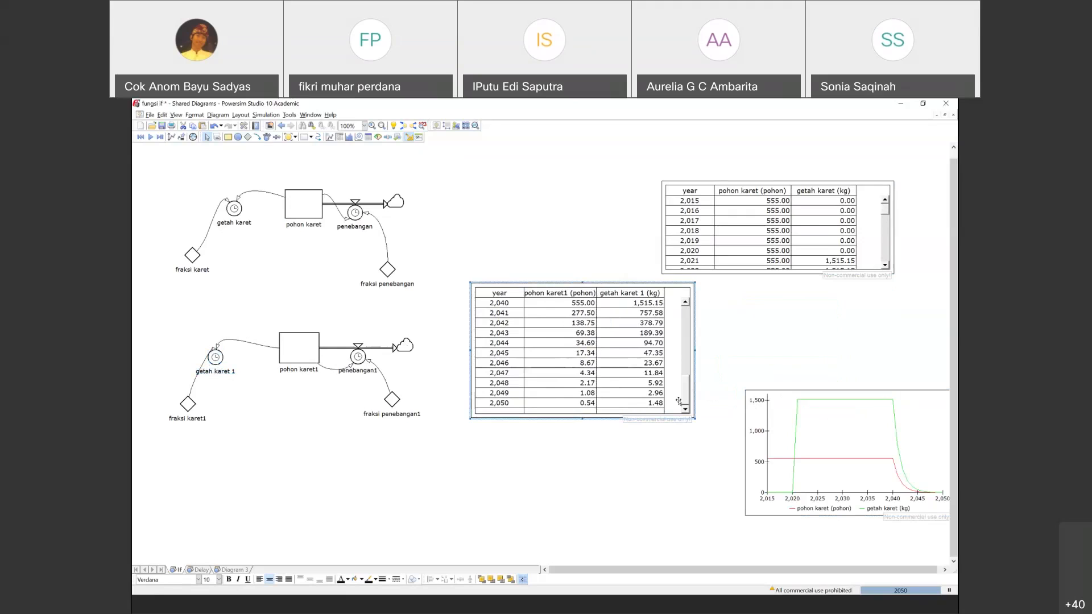
Examine the yearly pohon karet1 and getah karet 1 values from 2015 onward in the new time table.
{"action": "left_click_drag", "start_coordinate": [686, 392], "coordinate": [687, 306]}
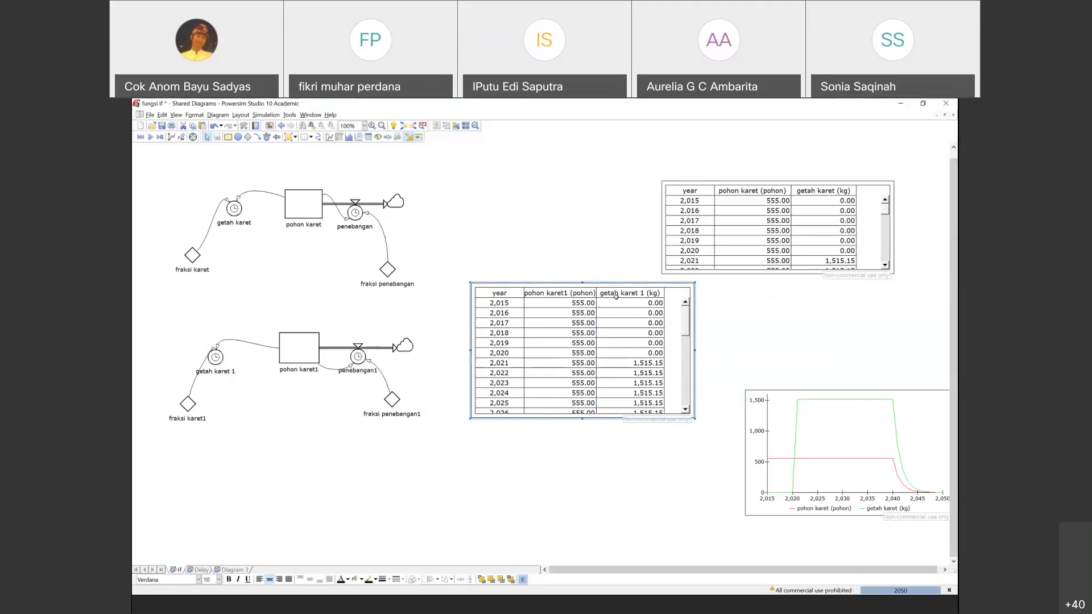
{"action": "left_click", "coordinate": [573, 303]}
{"action": "left_click", "coordinate": [574, 323]}
{"action": "left_click", "coordinate": [575, 330]}
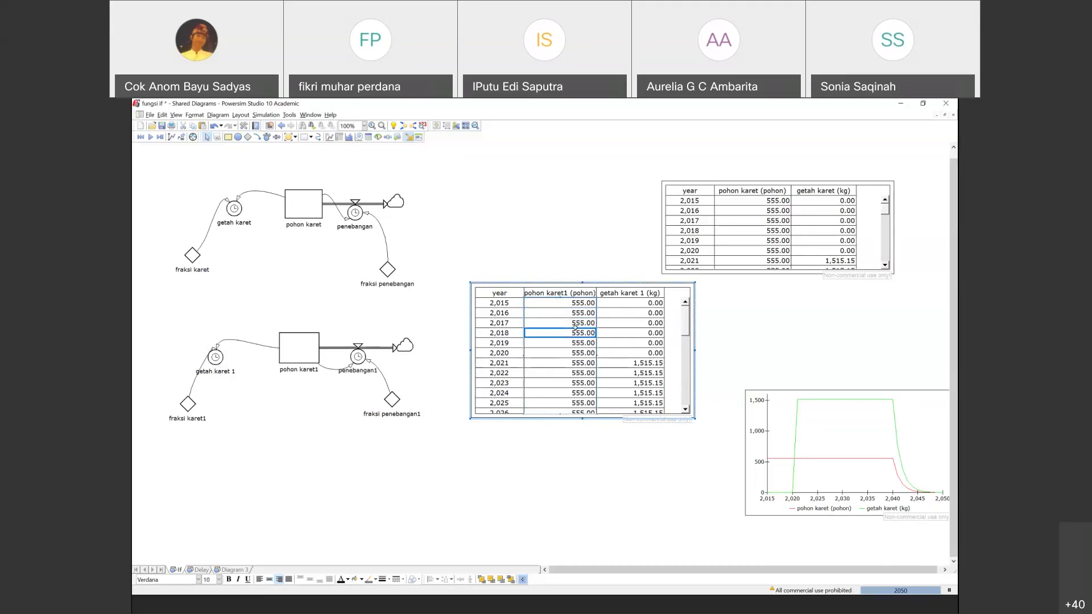
{"action": "left_click", "coordinate": [570, 338]}
{"action": "left_click", "coordinate": [571, 353]}
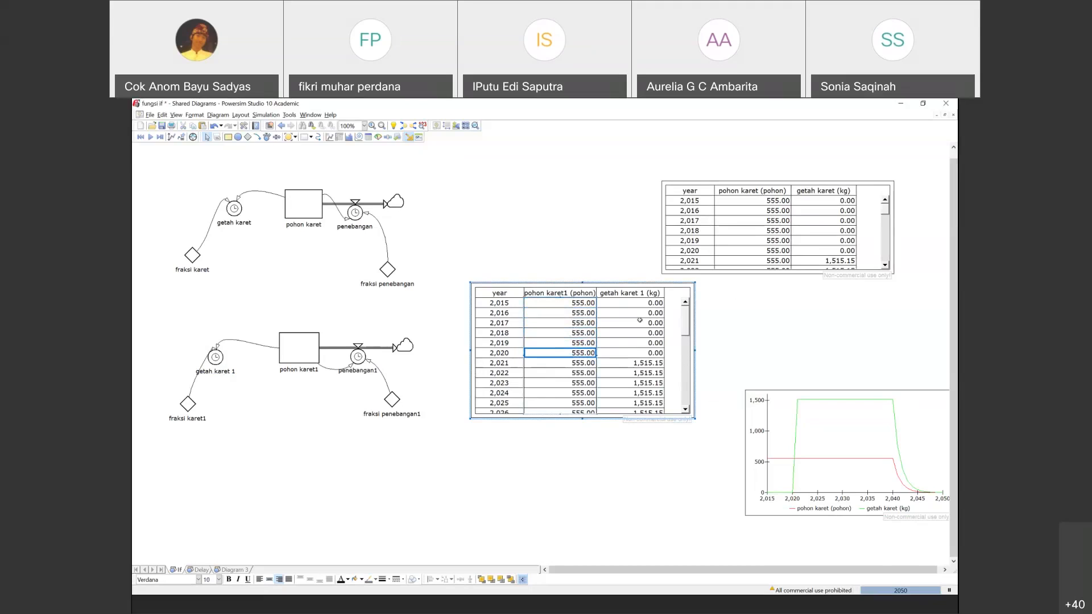
{"action": "left_click", "coordinate": [638, 301]}
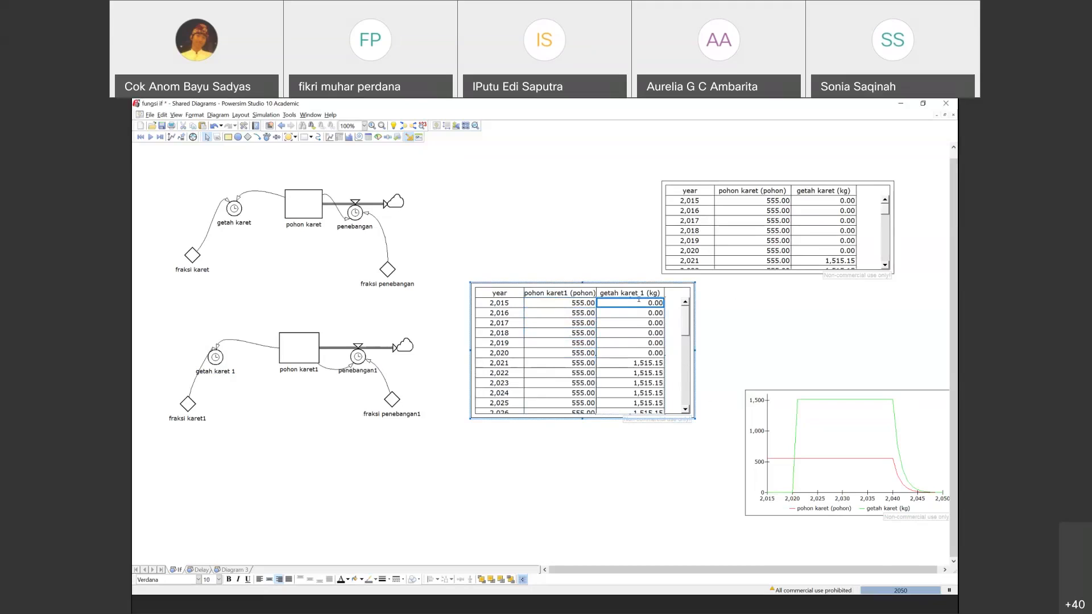
{"action": "left_click", "coordinate": [627, 313]}
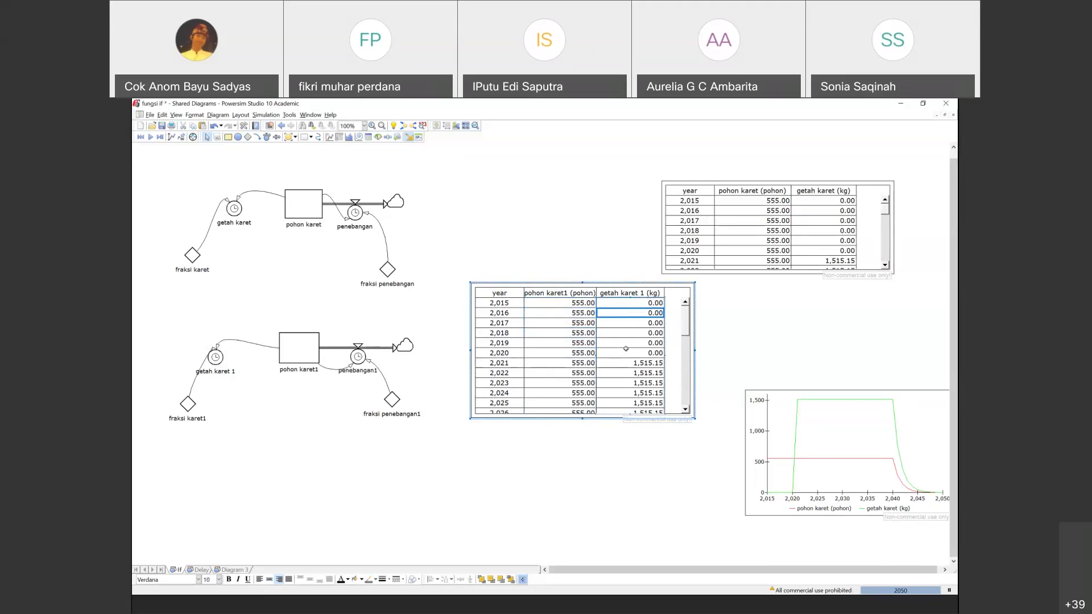
Examine the pohon karet1 and getah karet 1 values in the new time table from 2021 through 2041.
{"action": "left_click", "coordinate": [627, 360]}
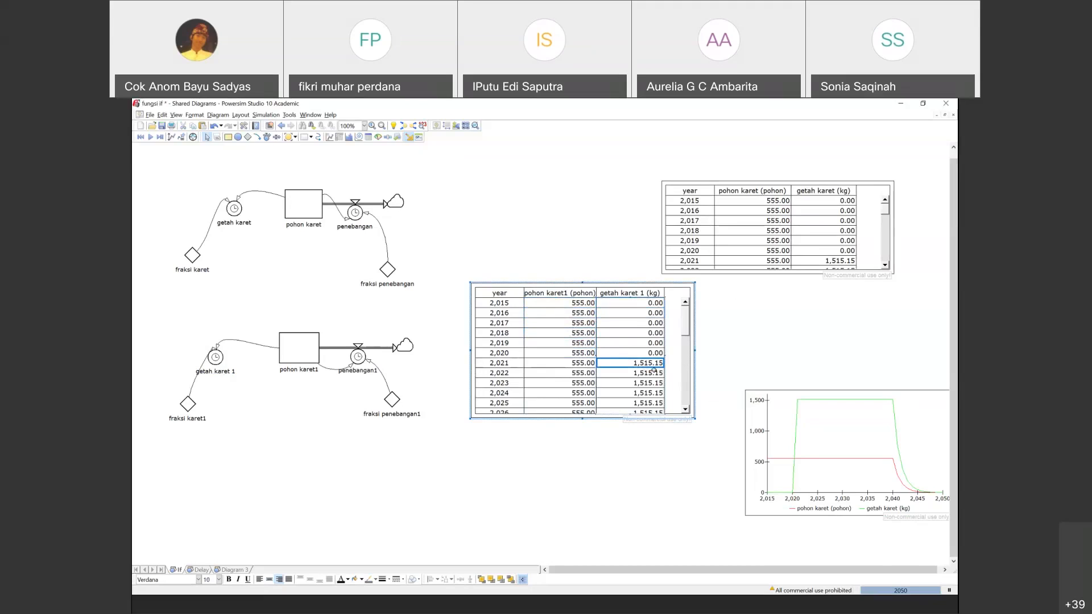
{"action": "left_click", "coordinate": [685, 410]}
{"action": "left_click", "coordinate": [685, 410]}
{"action": "left_click", "coordinate": [685, 410]}
{"action": "left_click", "coordinate": [685, 410]}
{"action": "left_click", "coordinate": [686, 410]}
{"action": "left_click", "coordinate": [686, 409]}
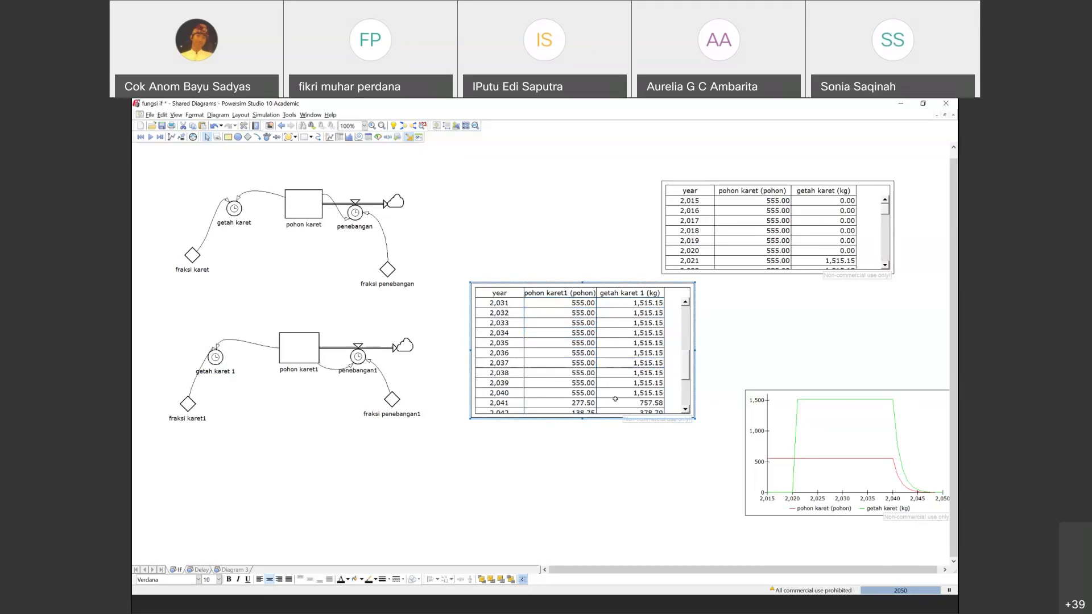
{"action": "left_click", "coordinate": [572, 400]}
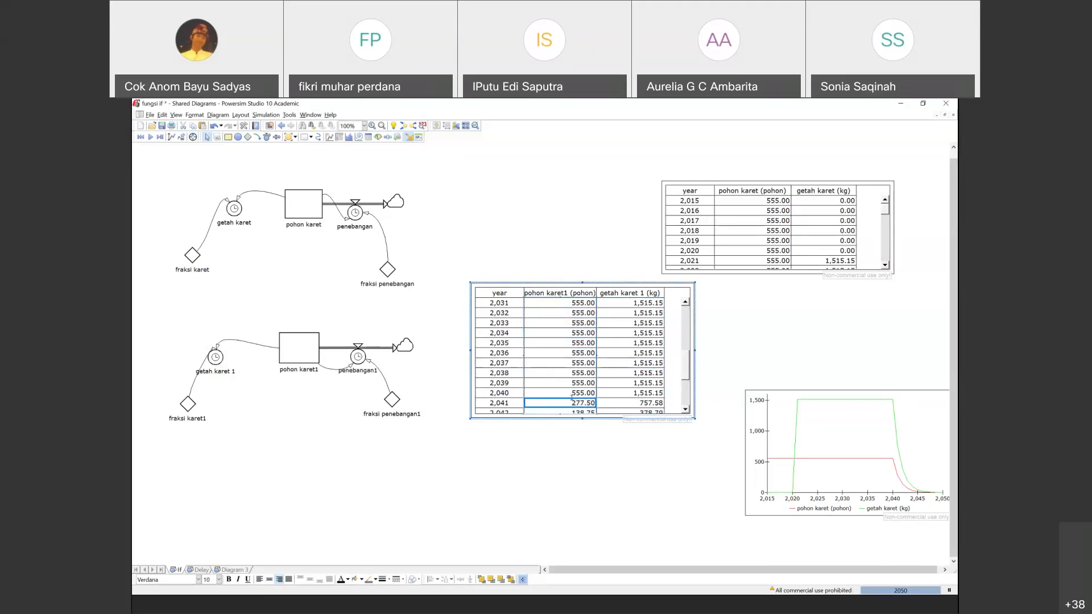
{"action": "left_click", "coordinate": [570, 393]}
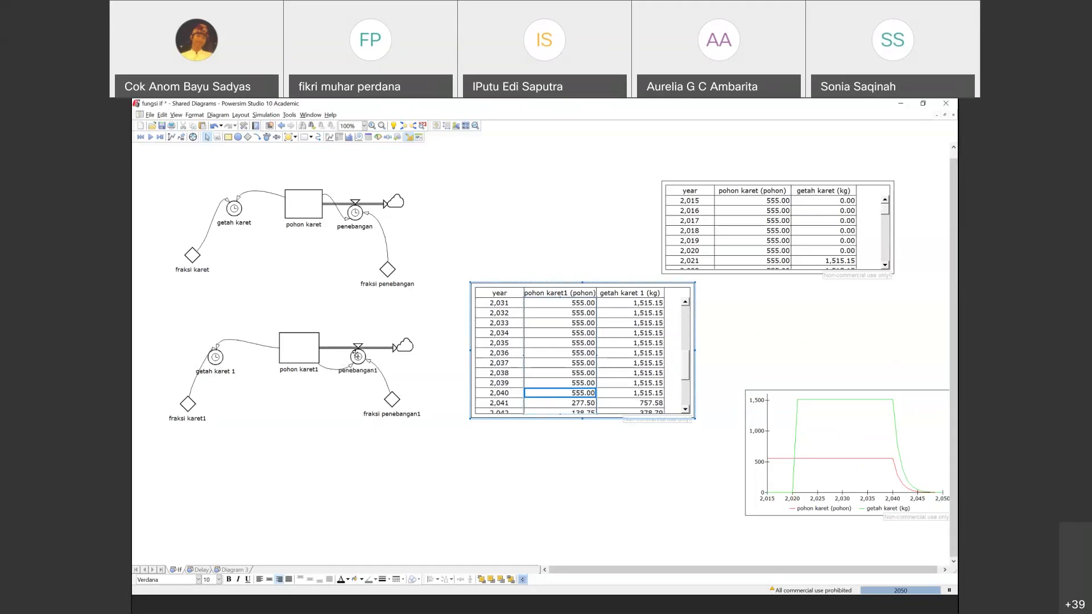
Review the definition of penebangan1, and compare the pohon karet1 values for 2040 and 2041 in the new table.
{"action": "double_click", "coordinate": [358, 356]}
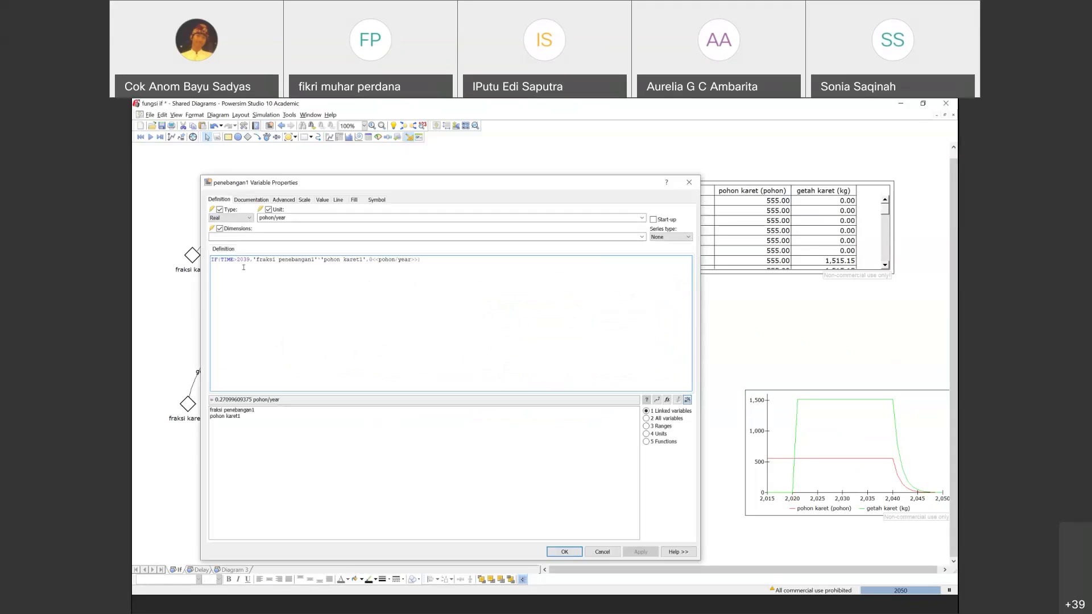
{"action": "left_click", "coordinate": [602, 552]}
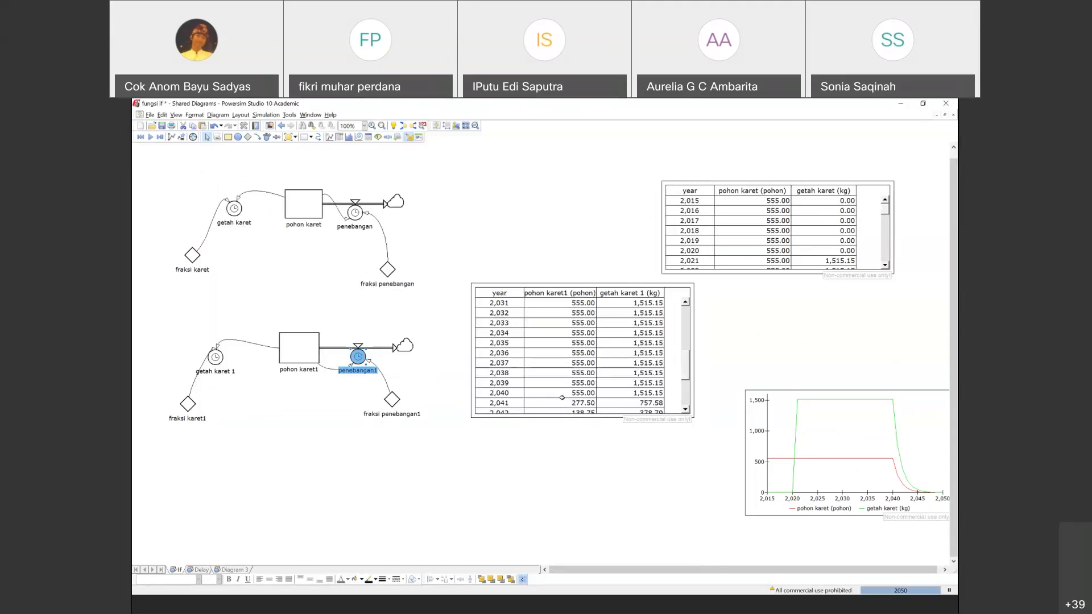
{"action": "left_click", "coordinate": [563, 395]}
{"action": "left_click", "coordinate": [571, 393]}
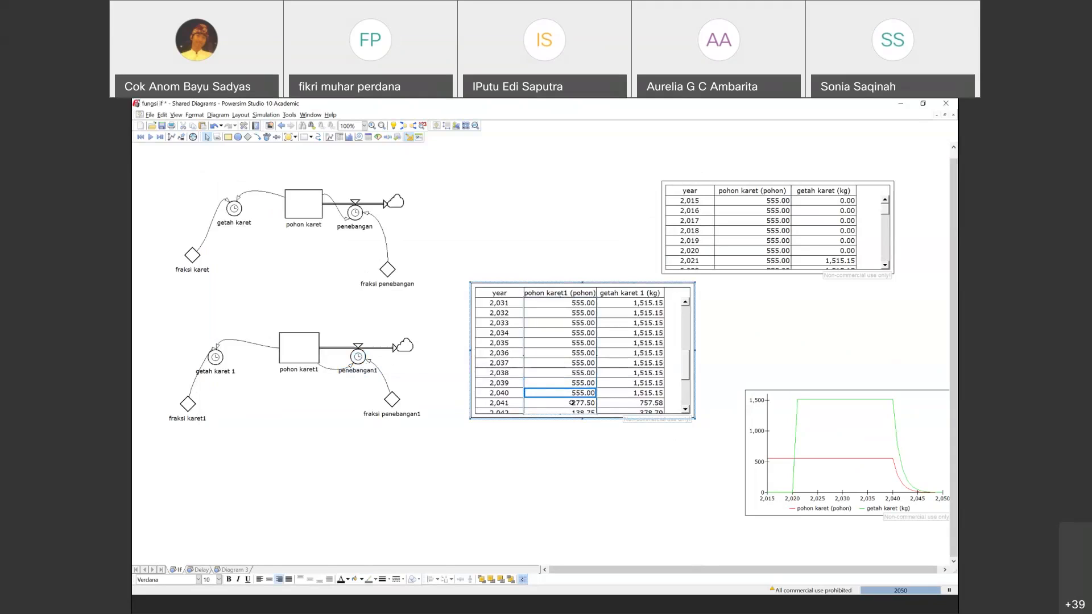
{"action": "double_click", "coordinate": [577, 393]}
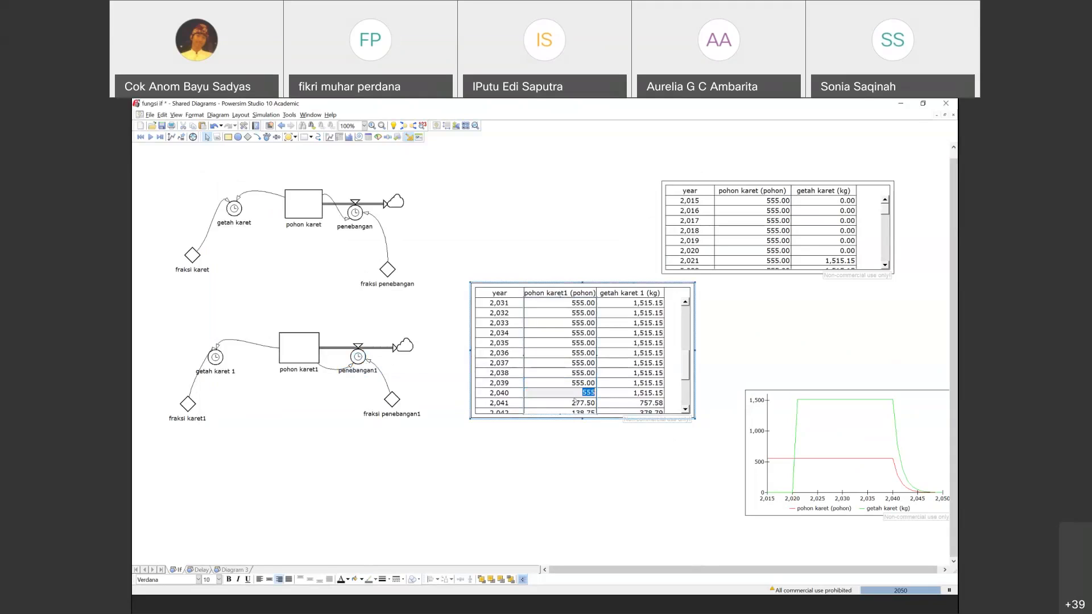
{"action": "left_click", "coordinate": [574, 401]}
Examine how pohon karet1 and getah karet 1 change from 2041 to 2050 in the new table.
{"action": "left_click", "coordinate": [686, 410]}
{"action": "left_click", "coordinate": [685, 410]}
{"action": "left_click", "coordinate": [686, 409]}
{"action": "left_click", "coordinate": [678, 342]}
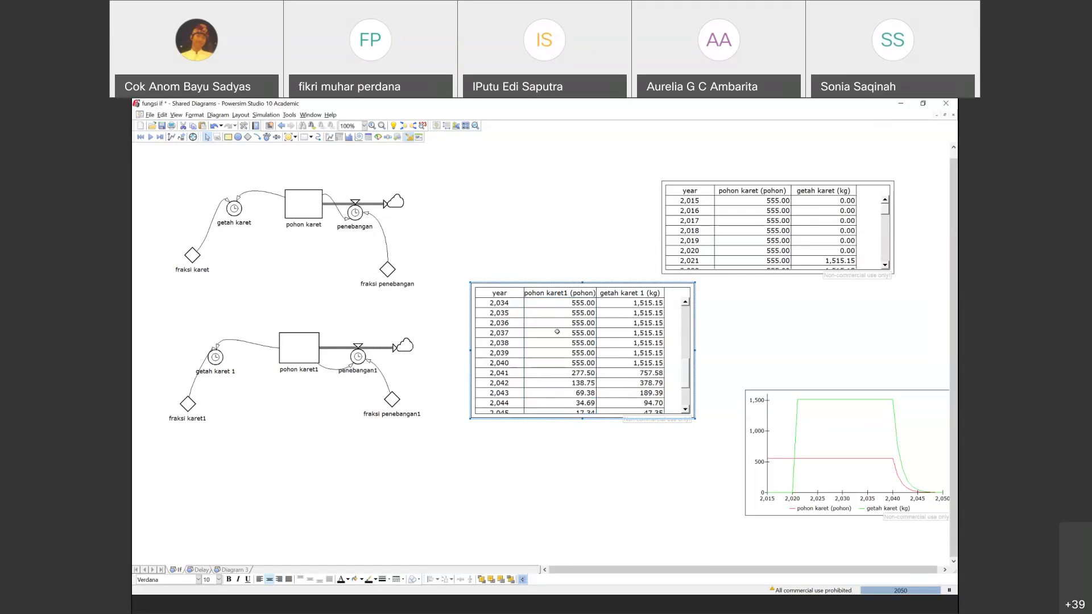
{"action": "left_click", "coordinate": [575, 383]}
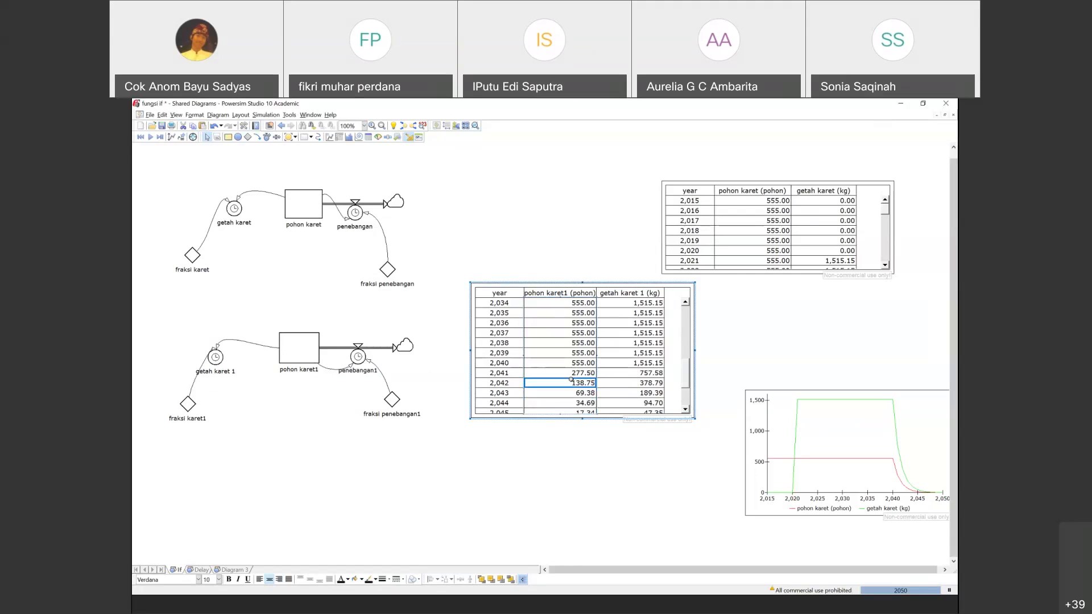
{"action": "left_click", "coordinate": [560, 369]}
{"action": "left_click", "coordinate": [644, 373]}
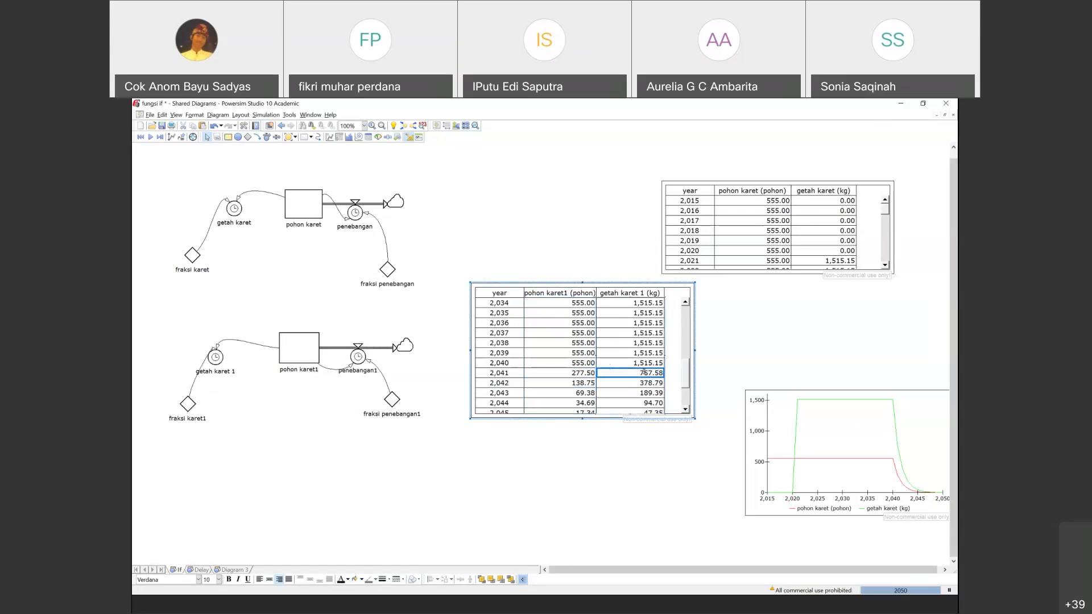
{"action": "left_click", "coordinate": [579, 385]}
{"action": "left_click", "coordinate": [648, 383]}
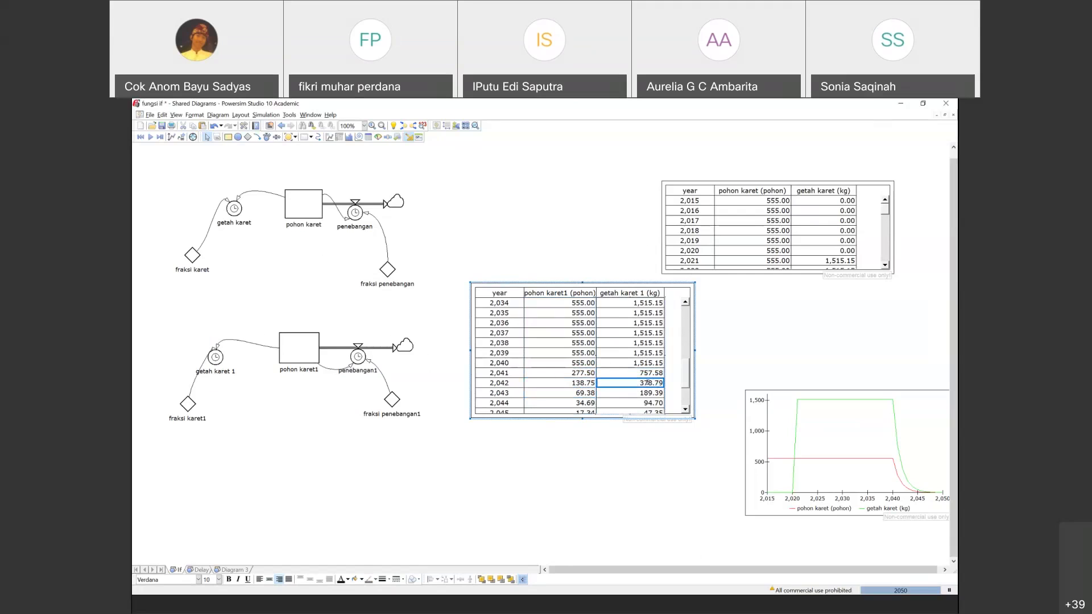
{"action": "scroll", "coordinate": [685, 408], "scroll_direction": "down", "scroll_amount": 2}
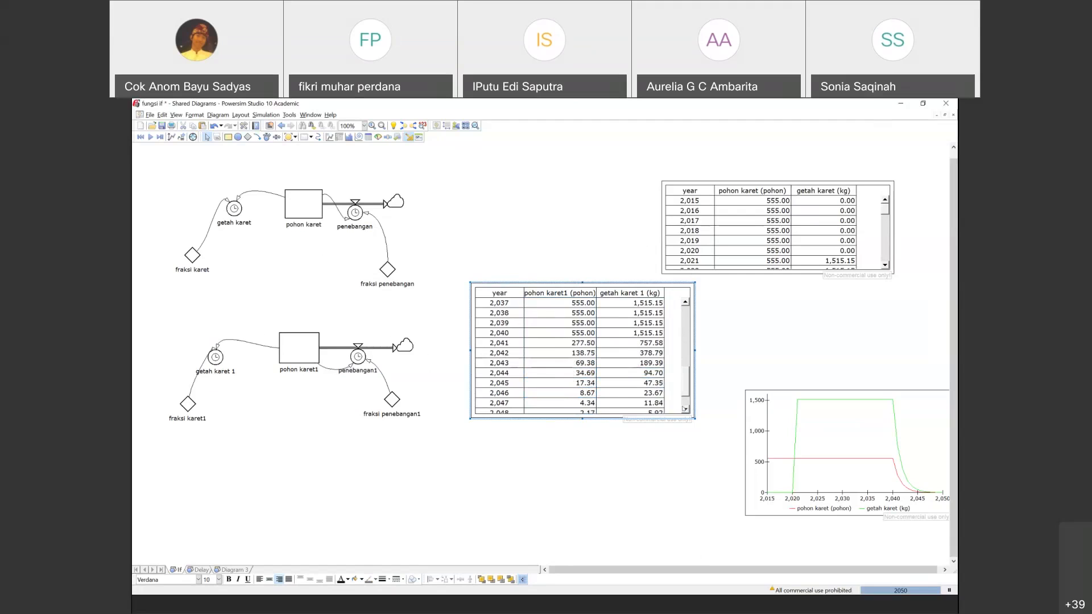
{"action": "left_click", "coordinate": [651, 403]}
{"action": "left_click", "coordinate": [583, 404]}
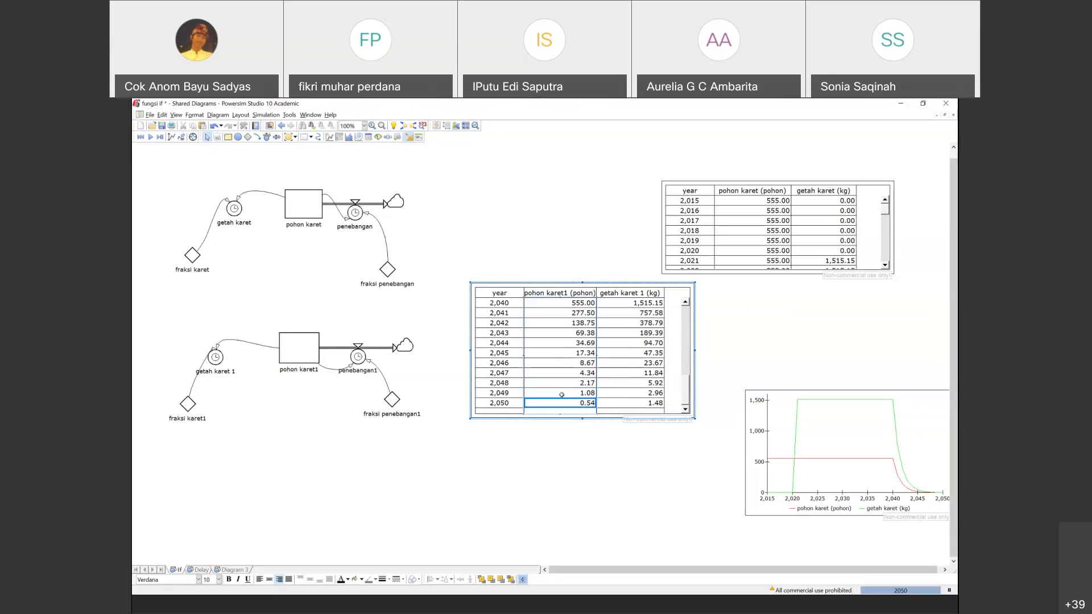
{"action": "left_click", "coordinate": [577, 392]}
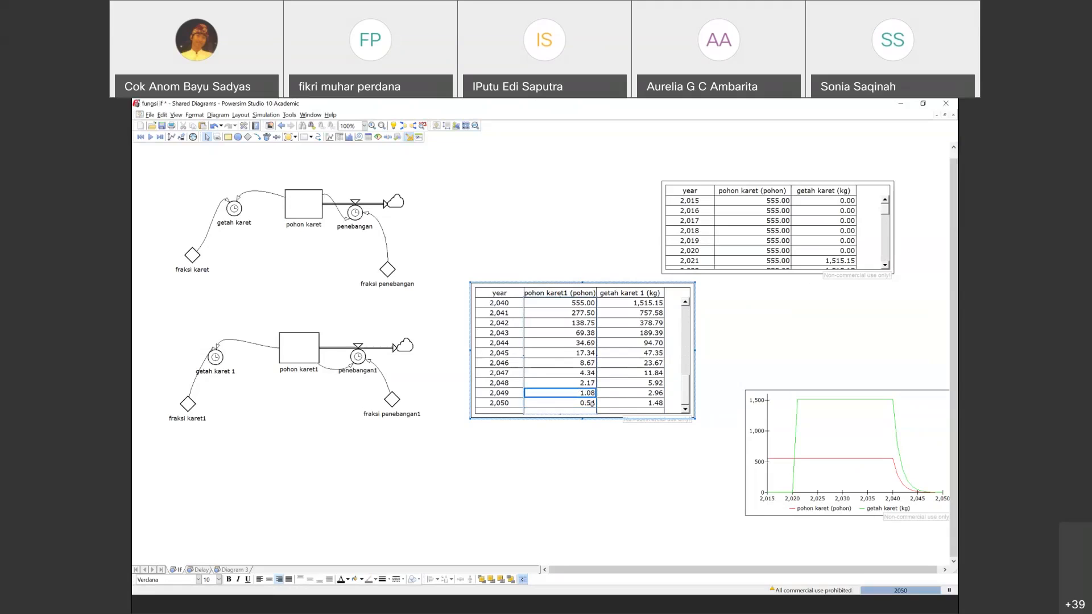
Set the pohon karet1 column's decimals to minimum 0 and maximum 0, and return the table to 2015.
{"action": "left_click", "coordinate": [579, 383]}
{"action": "right_click", "coordinate": [580, 383]}
{"action": "left_click", "coordinate": [607, 429]}
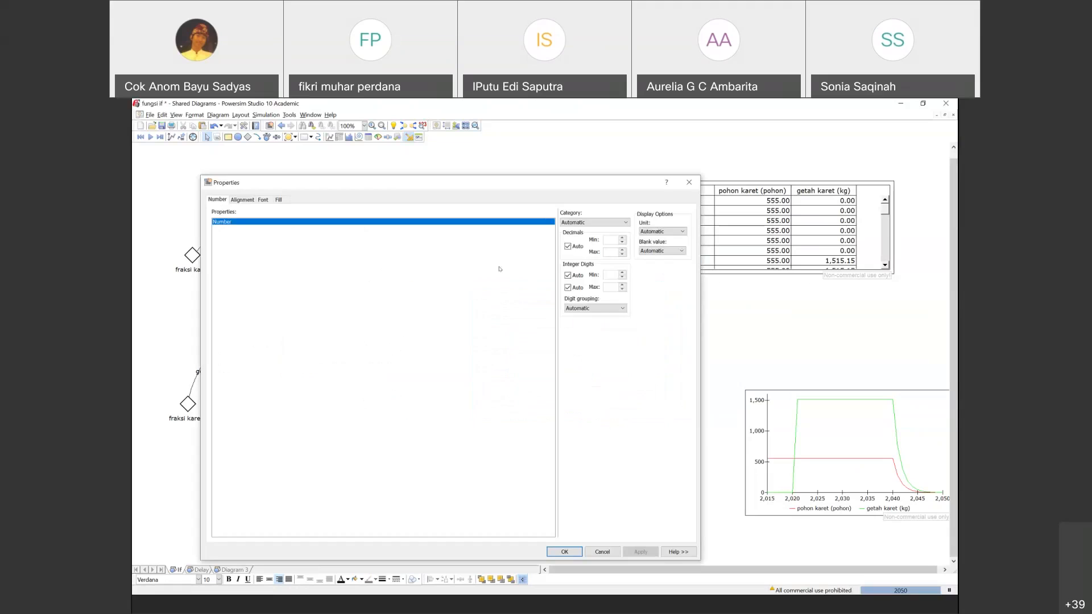
{"action": "left_click", "coordinate": [568, 246]}
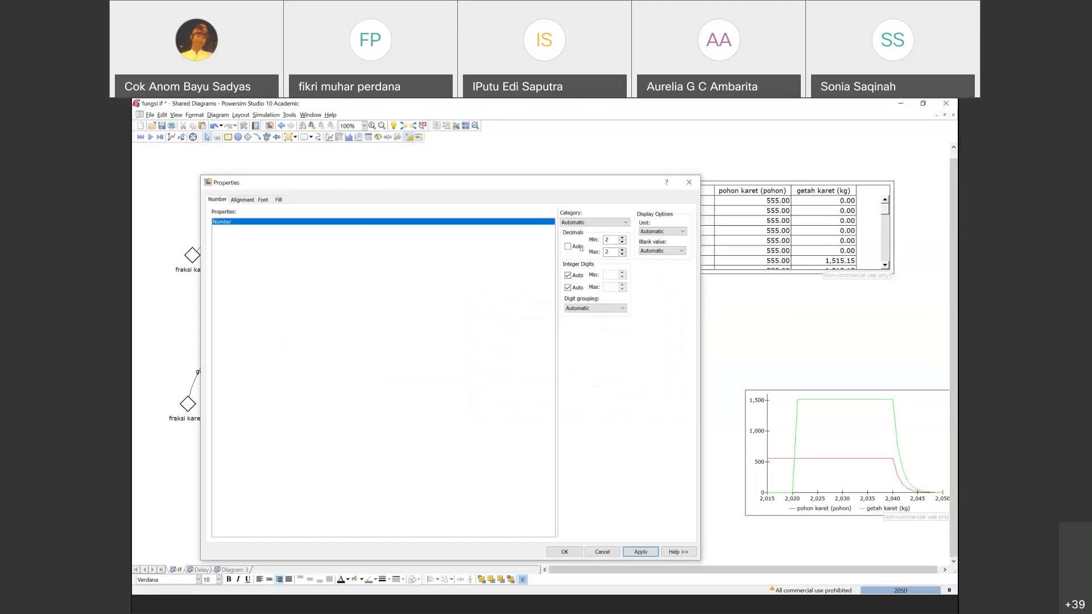
{"action": "left_click", "coordinate": [622, 242]}
{"action": "left_click", "coordinate": [623, 250]}
{"action": "left_click", "coordinate": [565, 551]}
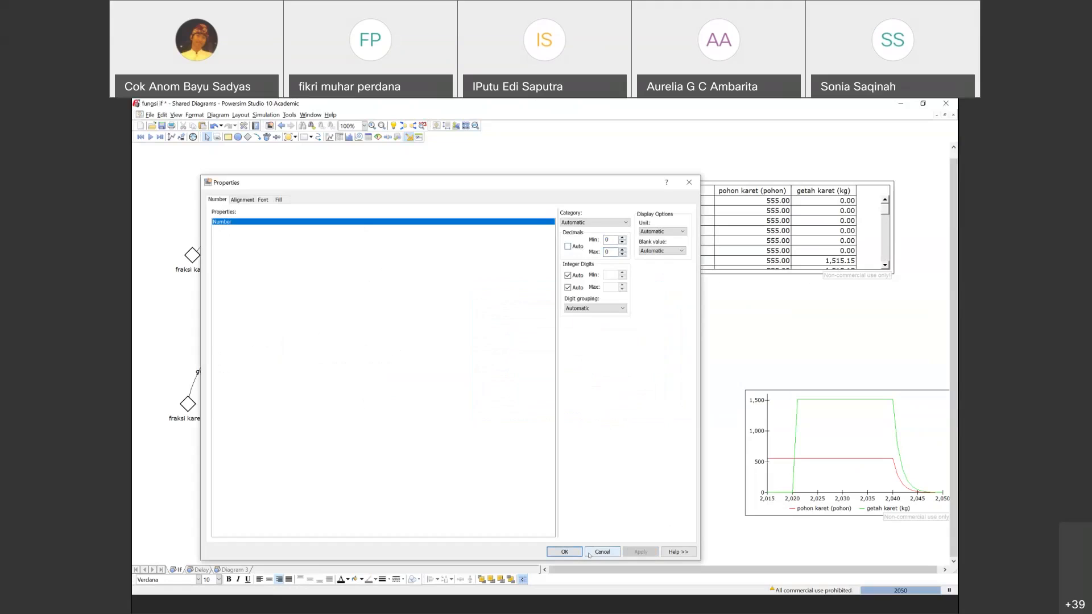
{"action": "left_click", "coordinate": [560, 403]}
{"action": "left_click", "coordinate": [646, 400]}
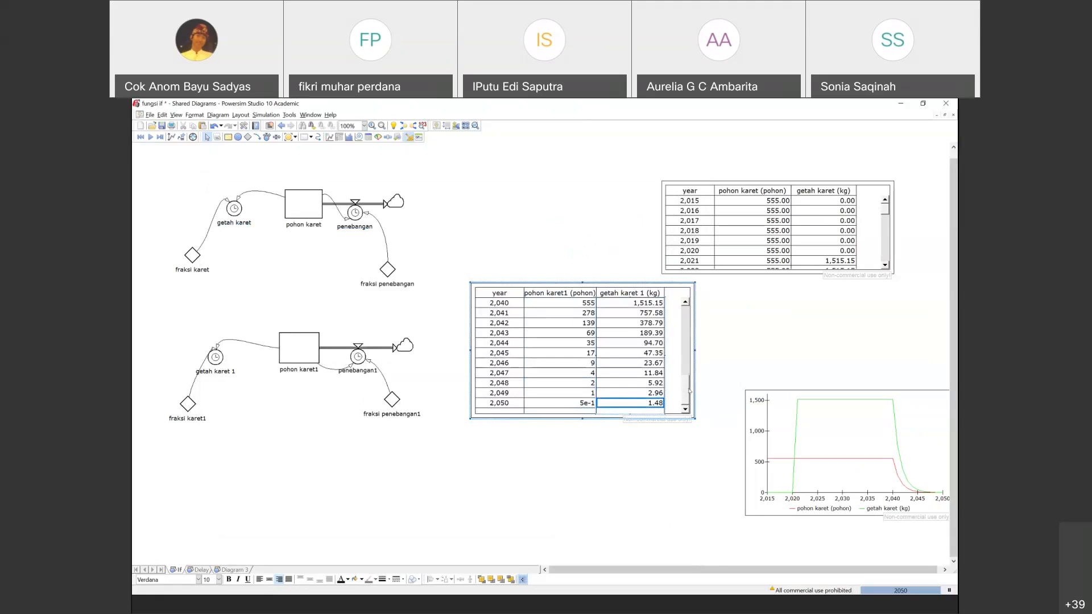
{"action": "left_click_drag", "start_coordinate": [689, 391], "coordinate": [679, 314]}
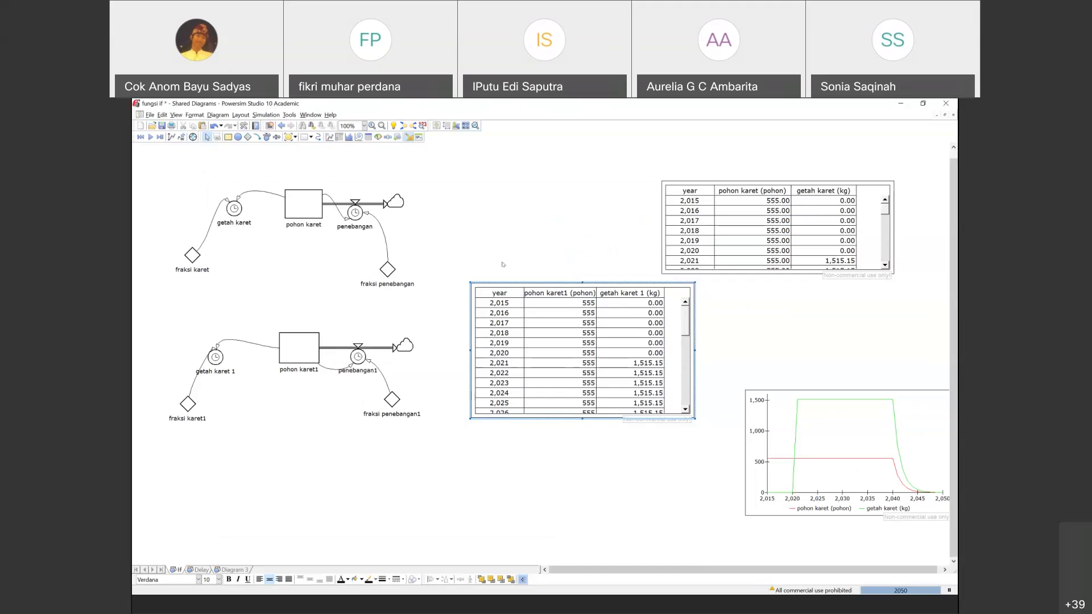
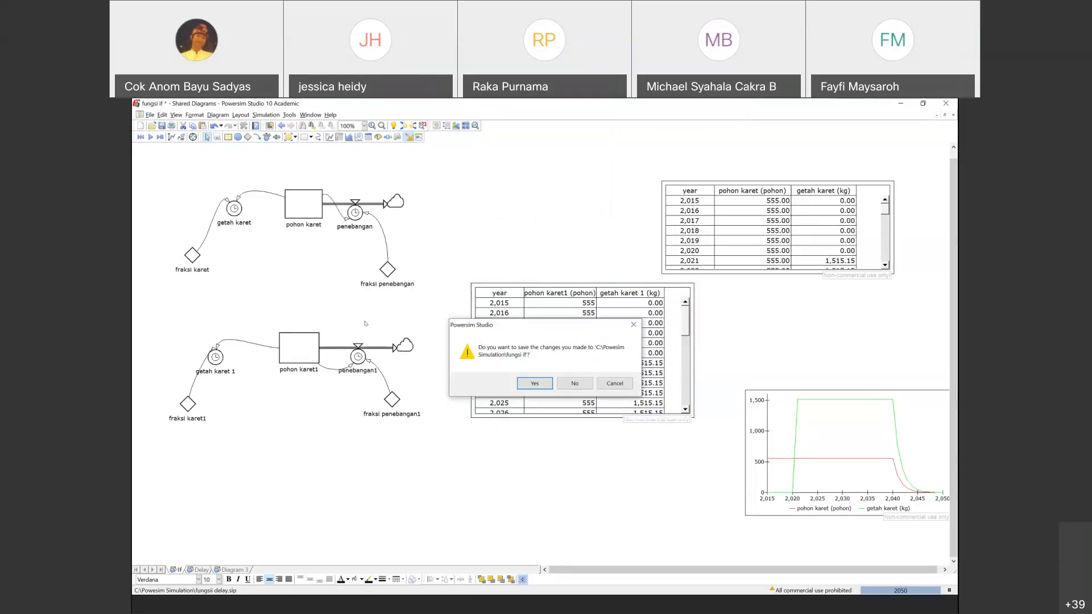
Switch to the fungsii delay project, discarding the unsaved changes to fungsi if.
{"action": "left_click", "coordinate": [583, 389]}
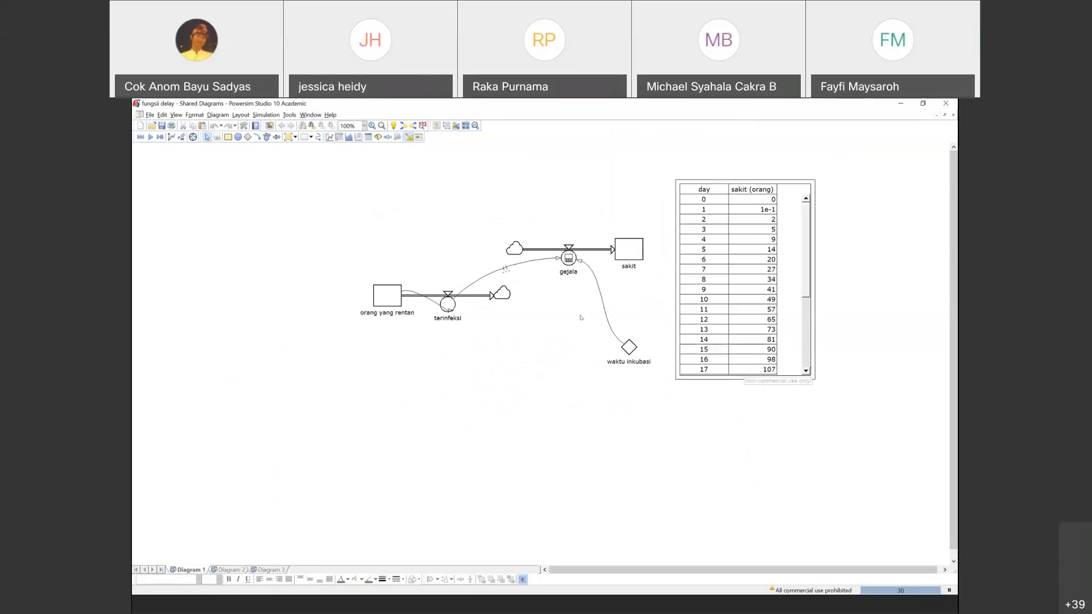
Add a level named orang yang rentan1 in the empty area below the existing delay model.
{"action": "left_click", "coordinate": [228, 137]}
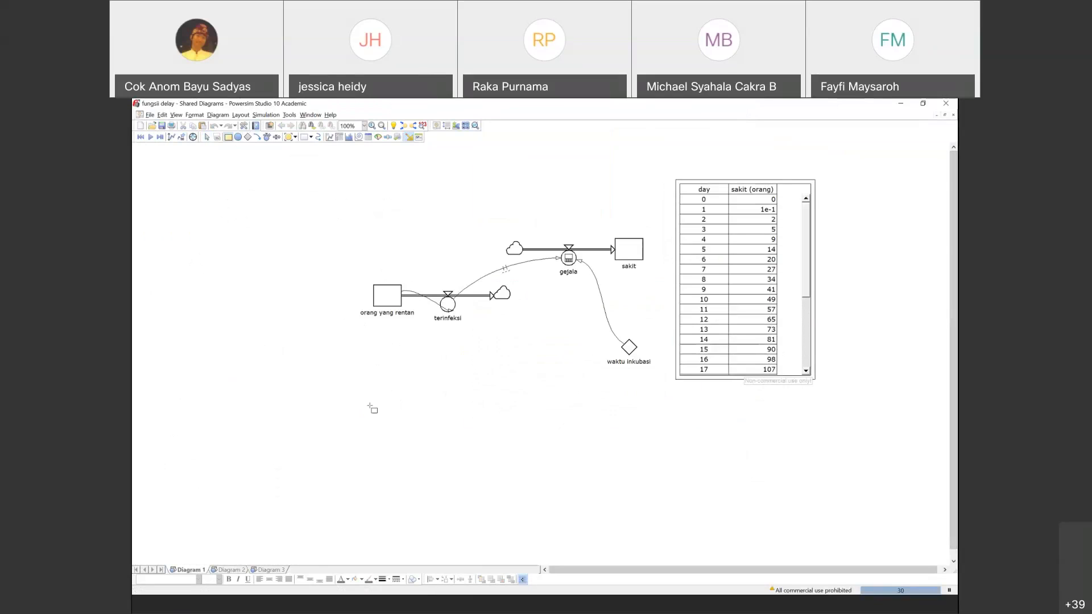
{"action": "left_click", "coordinate": [297, 427]}
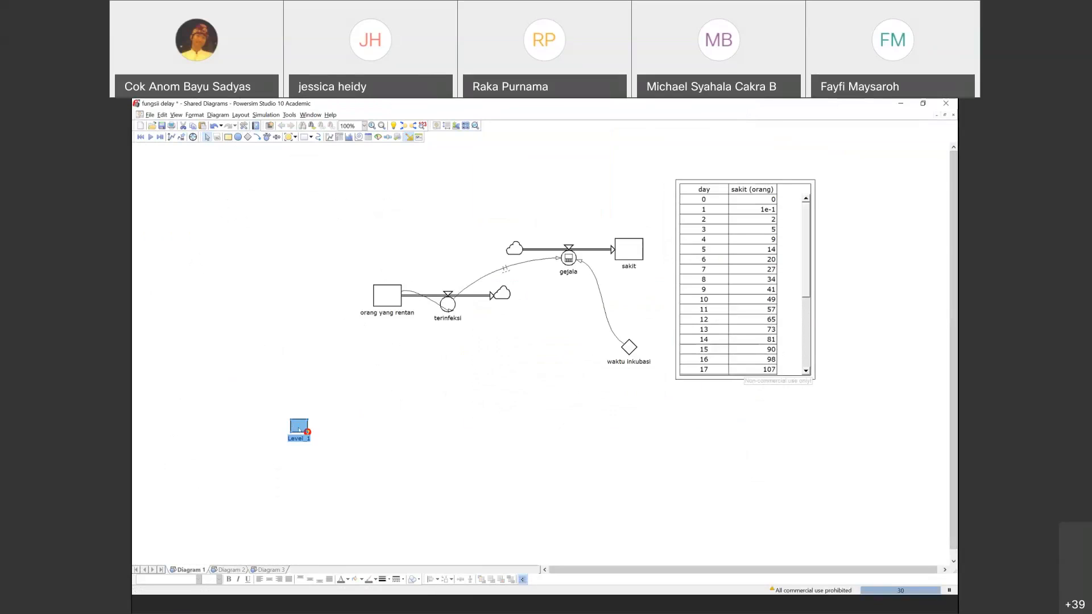
{"action": "type", "text": "orang yang rentan"}
{"action": "type", "text": "1"}
{"action": "left_click", "coordinate": [322, 248]}
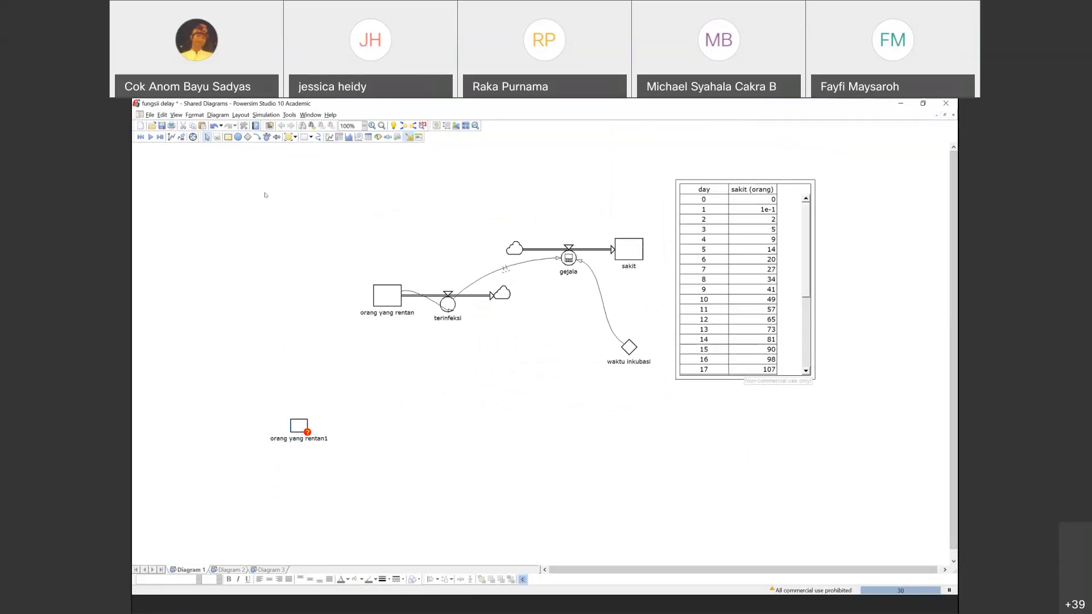
Add a second level named sakit1 to the right of orang yang rentan1 and enlarge its symbol.
{"action": "left_click", "coordinate": [228, 138]}
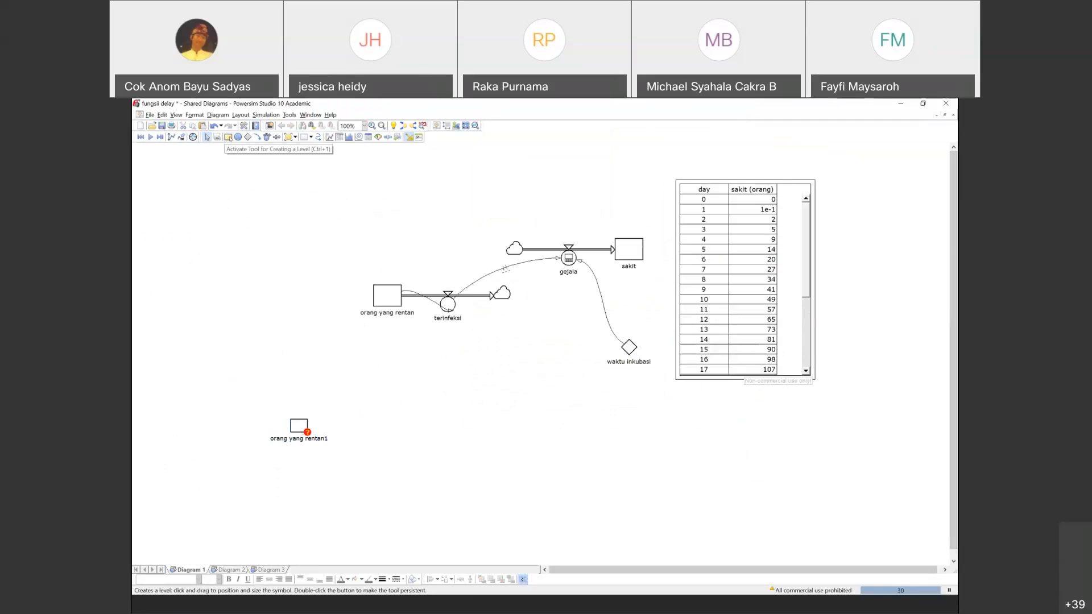
{"action": "left_click", "coordinate": [495, 436]}
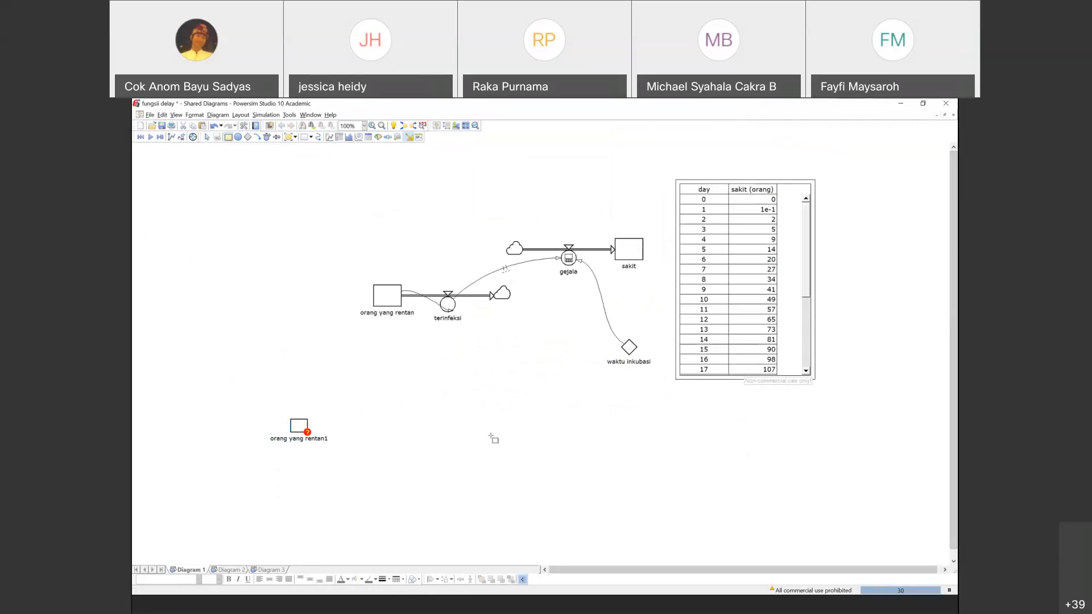
{"action": "type", "text": "sakri"}
{"action": "key", "text": "Return"}
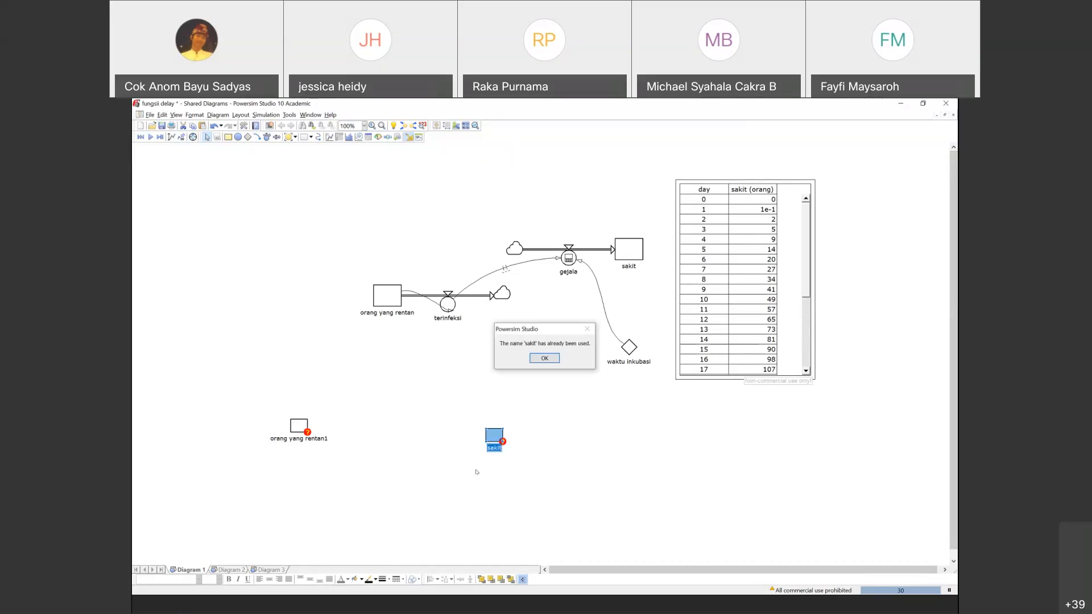
{"action": "left_click", "coordinate": [554, 358]}
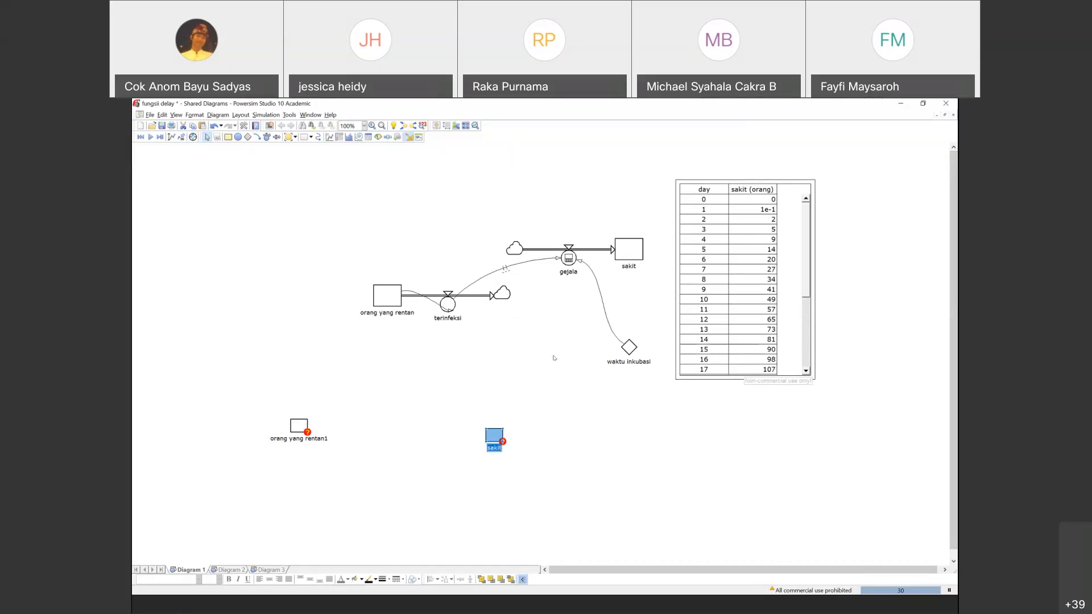
{"action": "left_click", "coordinate": [489, 436]}
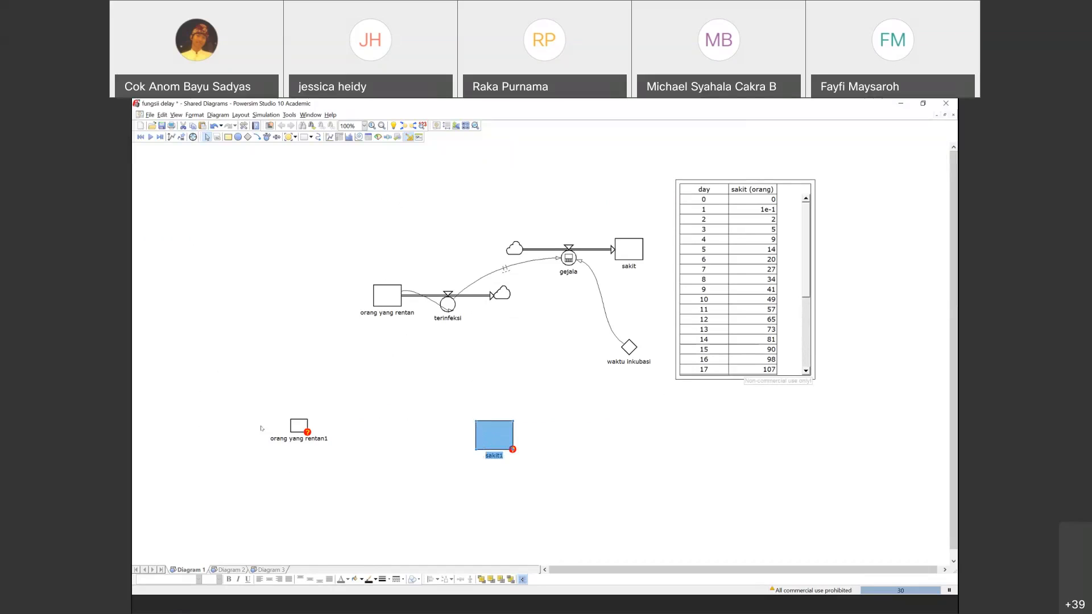
Enlarge the orang yang rentan1 level and draw a flow with rate from it to a cloud on its right.
{"action": "left_click", "coordinate": [297, 426]}
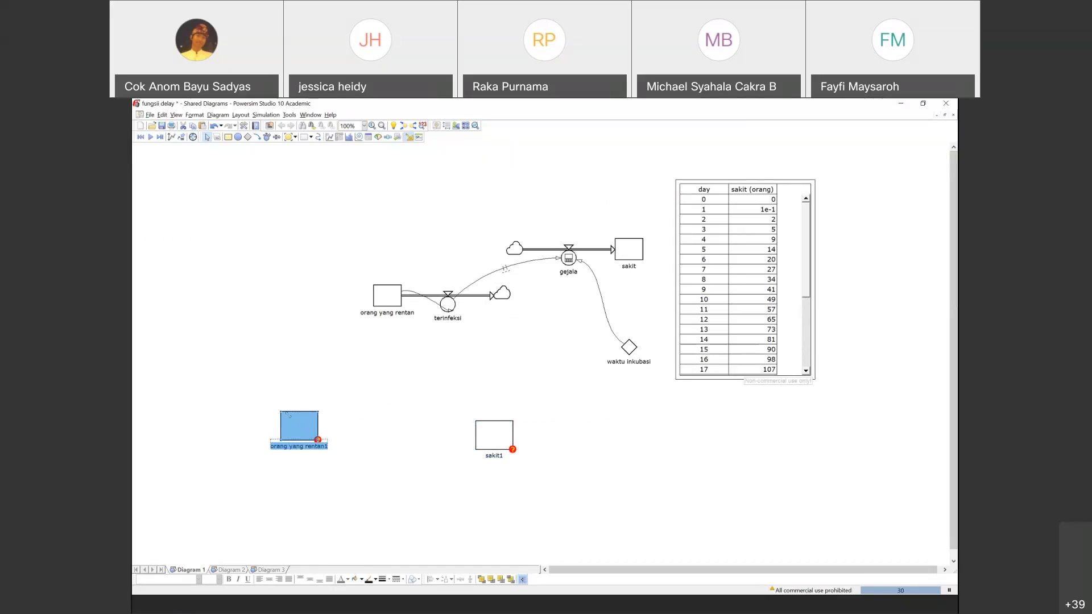
{"action": "left_click_drag", "start_coordinate": [289, 415], "coordinate": [287, 416]}
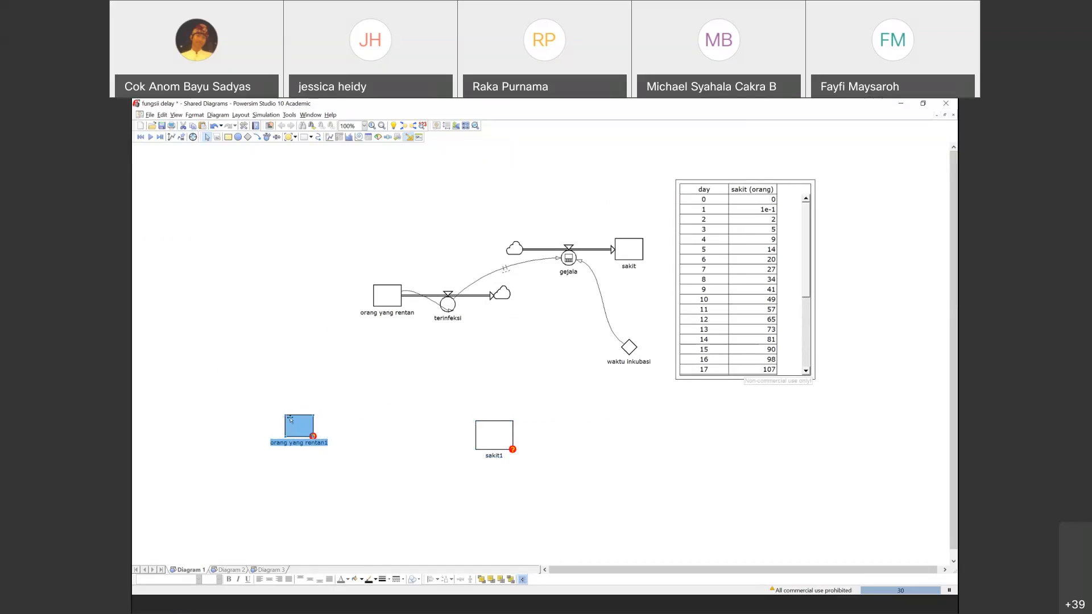
{"action": "left_click_drag", "start_coordinate": [289, 420], "coordinate": [281, 412]}
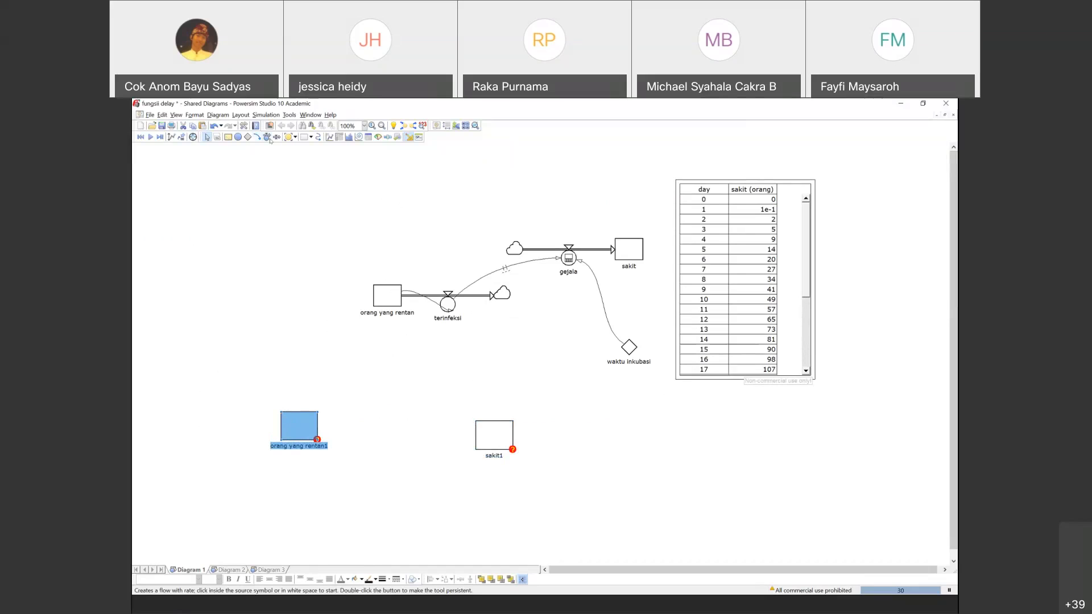
{"action": "left_click", "coordinate": [296, 422]}
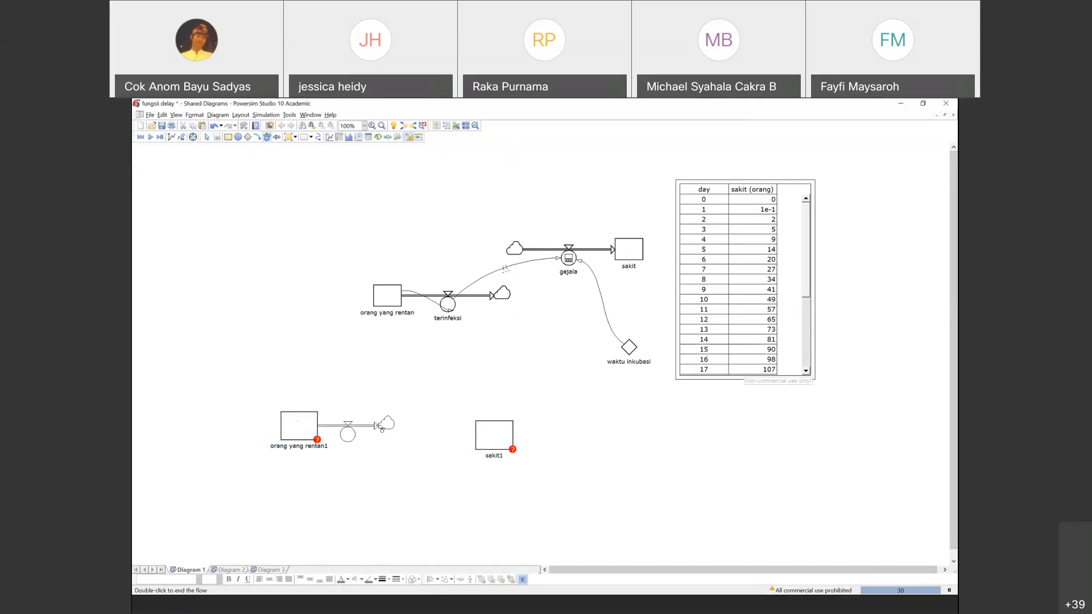
{"action": "double_click", "coordinate": [381, 427]}
Draw a flow with rate from the sakit1 level out to a cloud on its right.
{"action": "left_click", "coordinate": [267, 137]}
{"action": "left_click", "coordinate": [495, 434]}
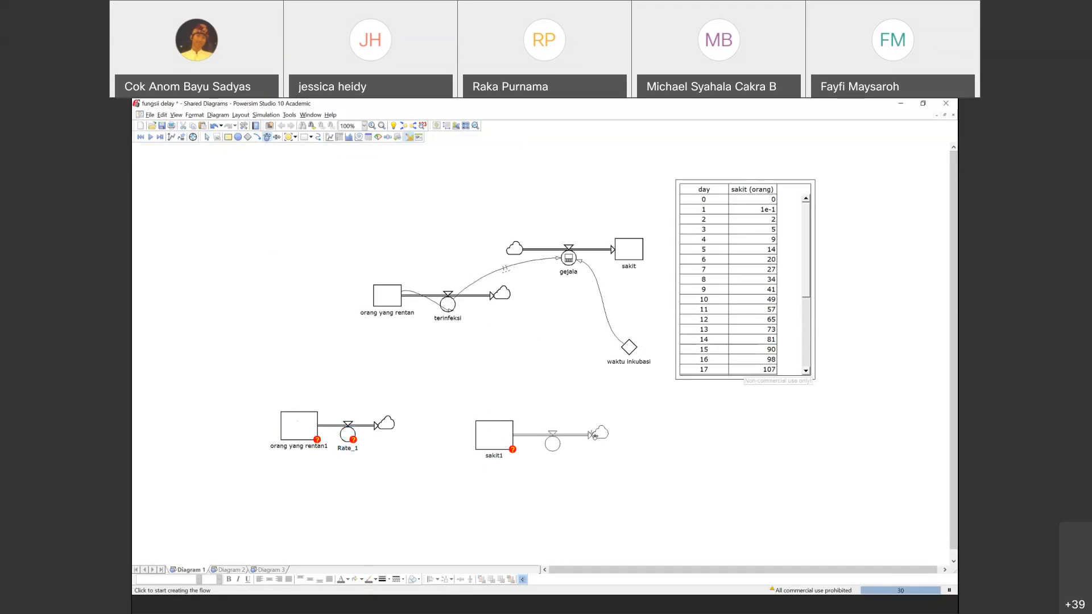
{"action": "double_click", "coordinate": [592, 435]}
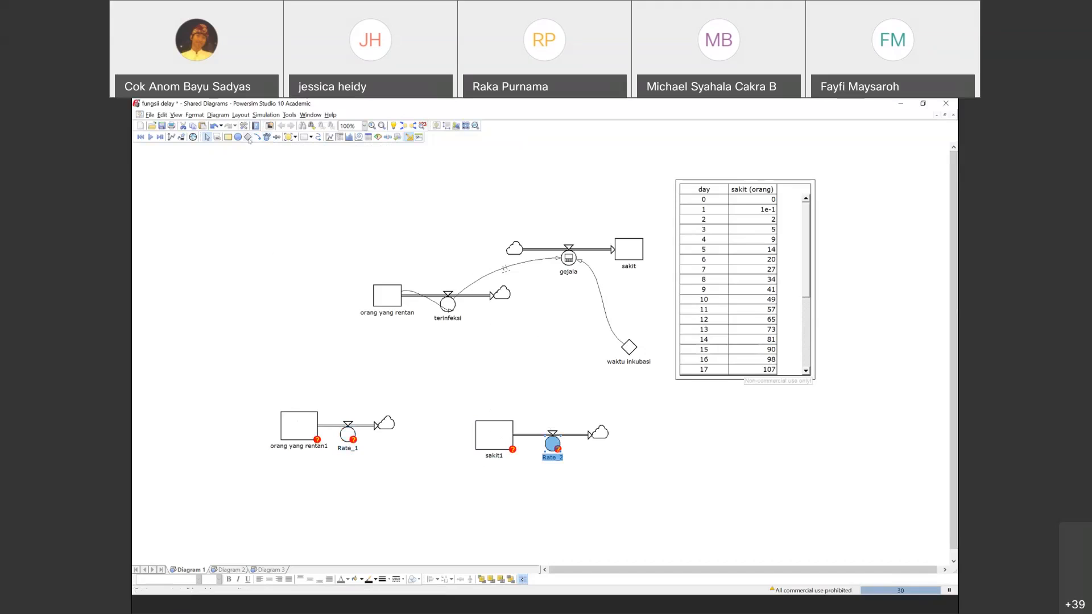
Add a constant named waktu inkubasi1 below the sakit1 level.
{"action": "left_click", "coordinate": [488, 504]}
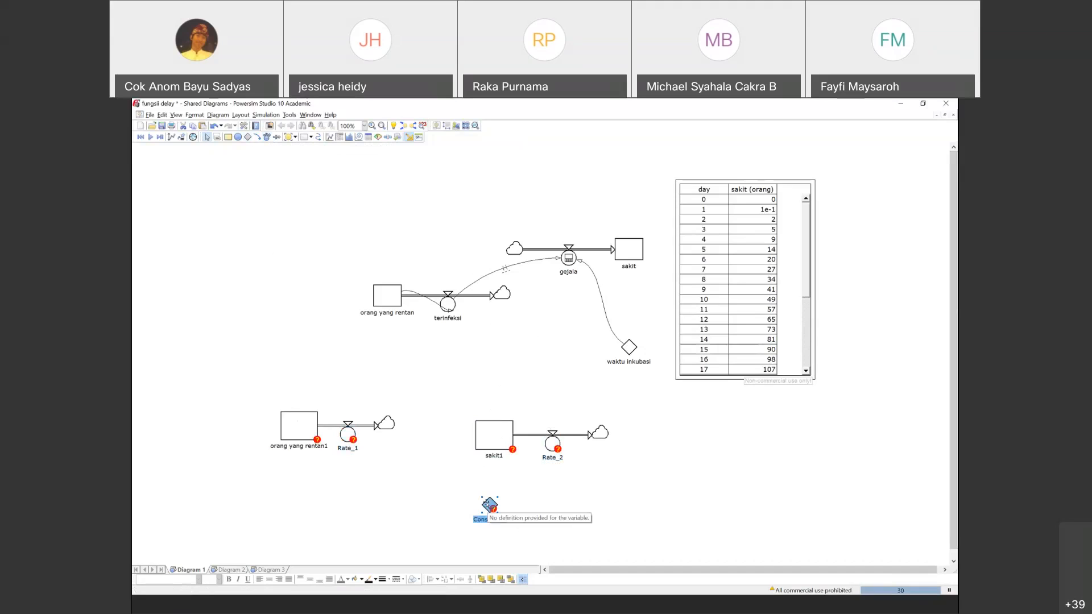
{"action": "type", "text": "waktu inkuba"}
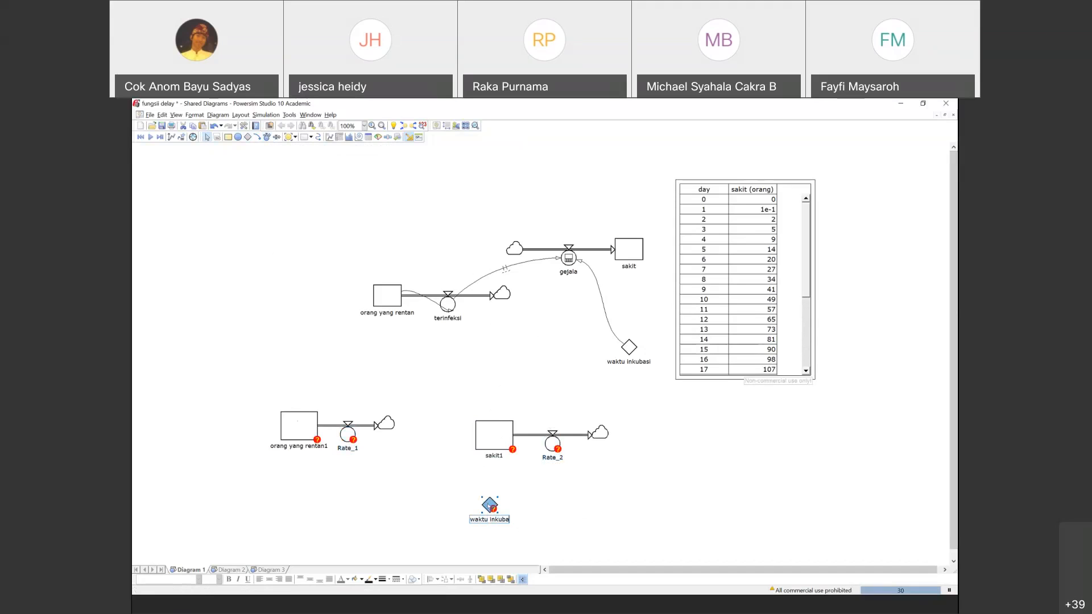
{"action": "type", "text": "si1"}
{"action": "left_click", "coordinate": [540, 483]}
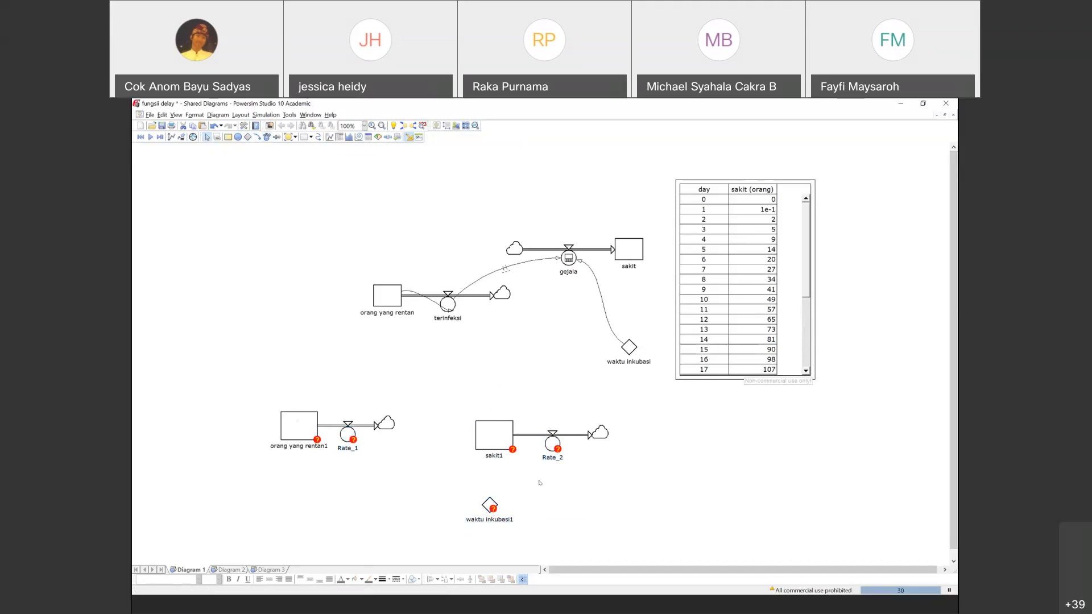
Rename the rate on the sakit1 outflow as gejala1.
{"action": "left_click", "coordinate": [550, 458]}
{"action": "double_click", "coordinate": [549, 458]}
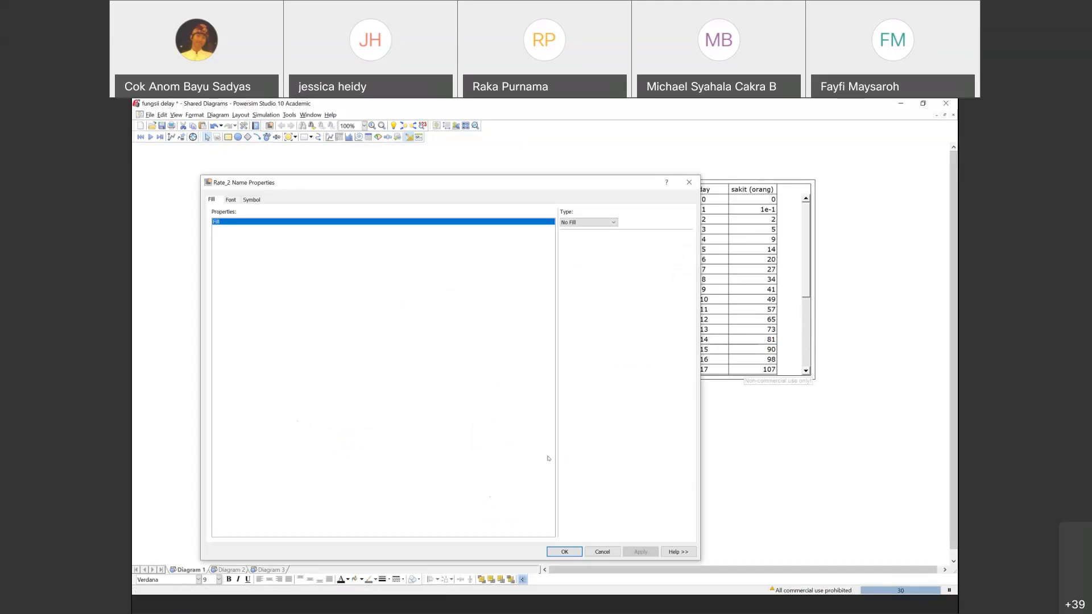
{"action": "left_click", "coordinate": [602, 553]}
{"action": "type", "text": "gejala1"}
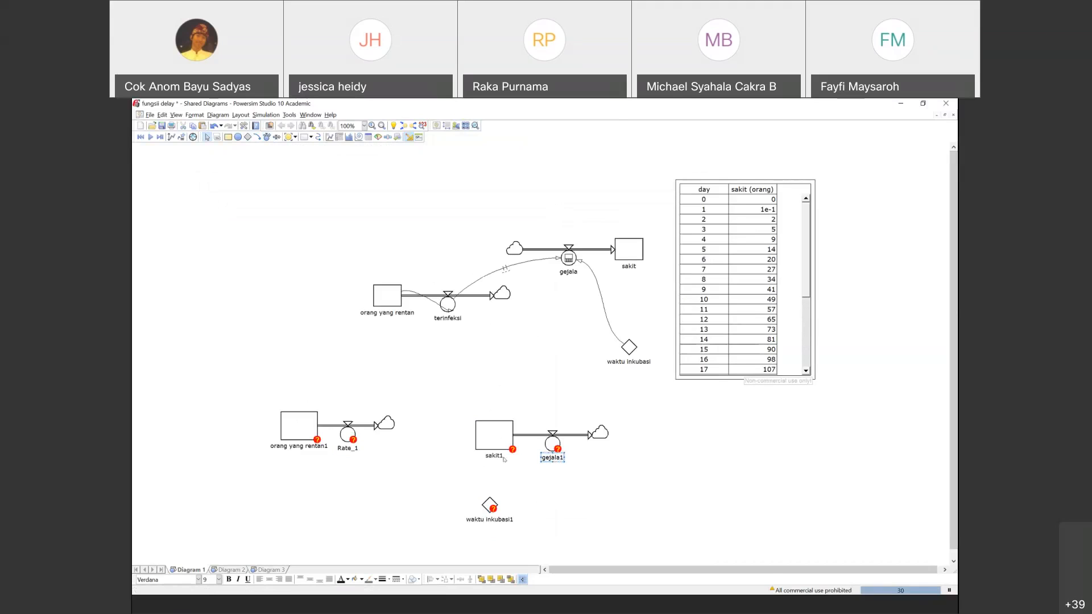
Rename the rate on the orang yang rentan1 outflow as terinfeksi1.
{"action": "left_click", "coordinate": [345, 448]}
{"action": "type", "text": "terinfeksi"}
{"action": "key", "text": "Return"}
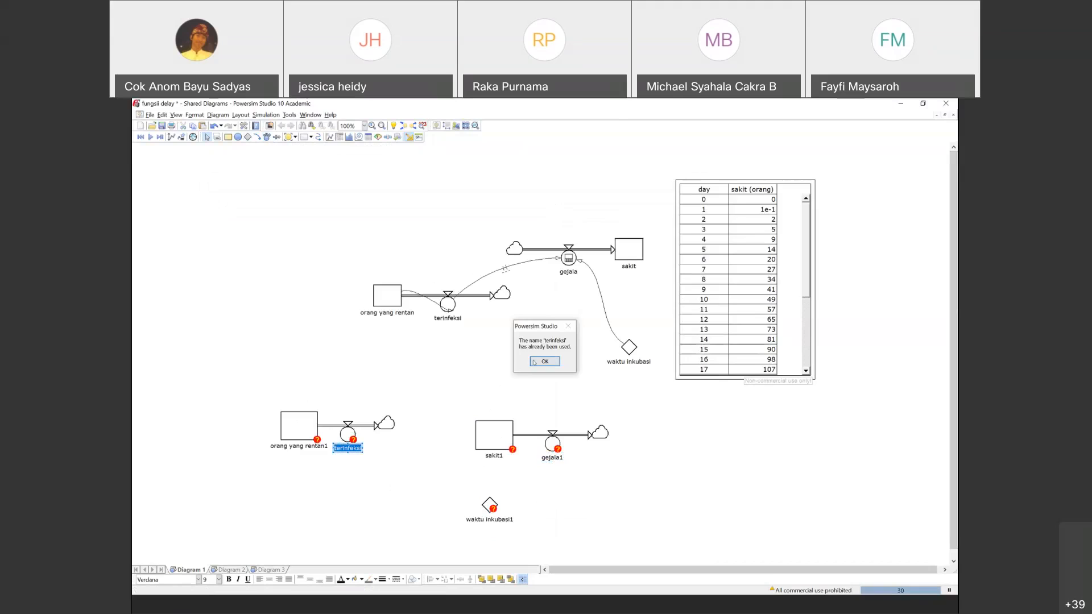
{"action": "left_click", "coordinate": [545, 362]}
{"action": "left_click", "coordinate": [432, 453]}
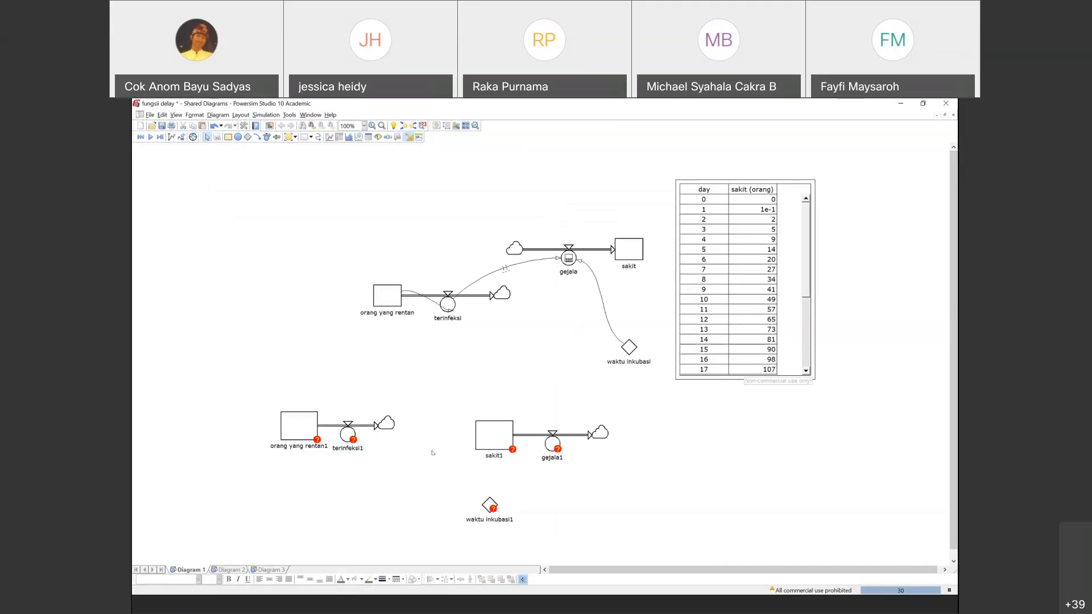
Link the waktu inkubasi1 constant to the gejala1 rate on the sakit1 outflow.
{"action": "left_click", "coordinate": [257, 137]}
{"action": "left_click", "coordinate": [499, 494]}
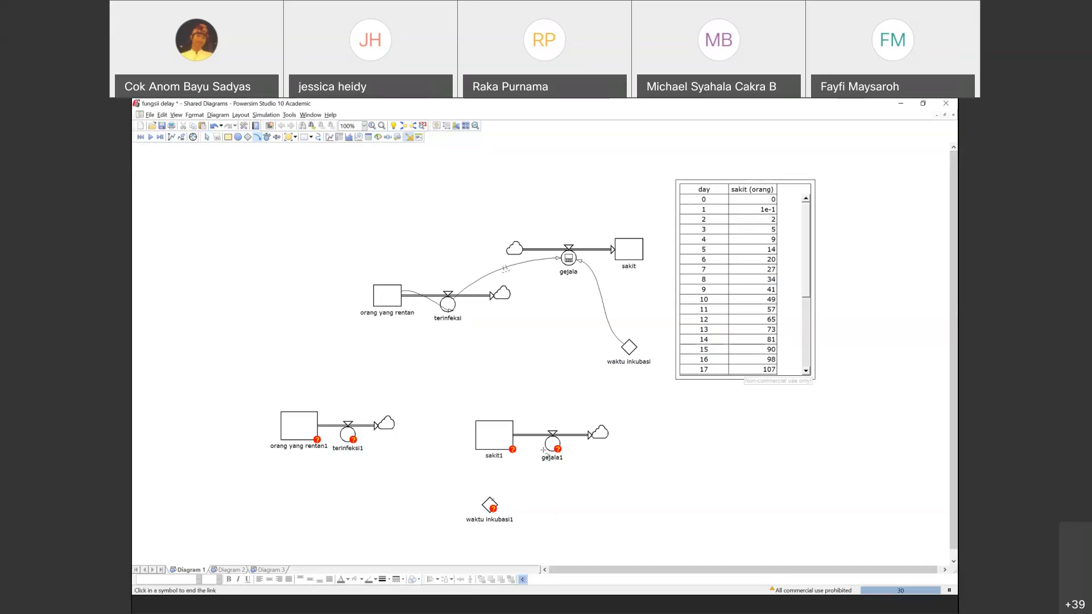
{"action": "left_click", "coordinate": [547, 446]}
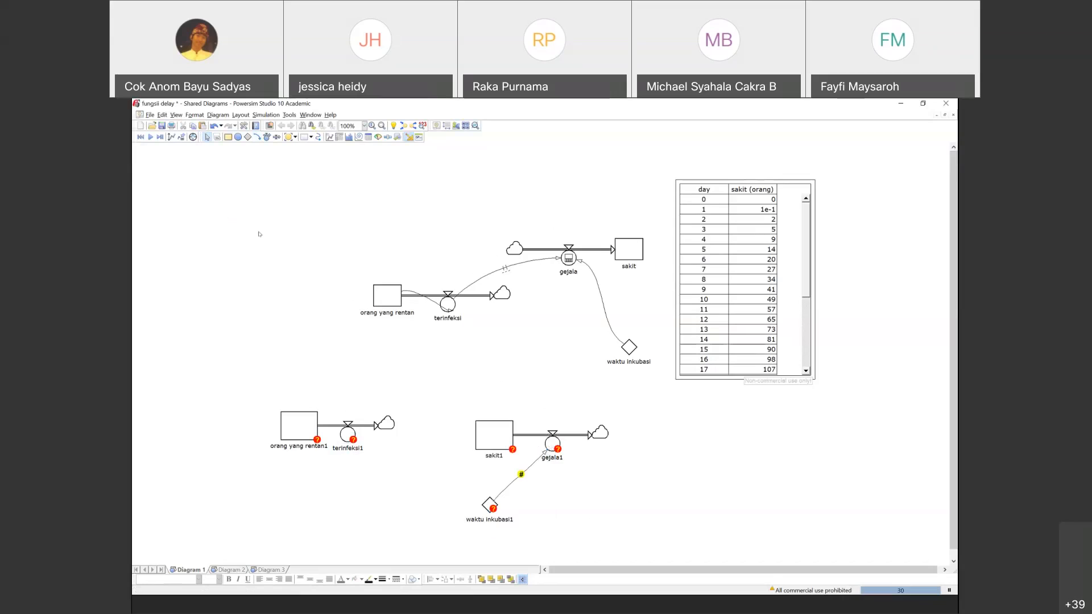
Link the orang yang rentan1 level to the terinfeksi1 rate.
{"action": "left_click", "coordinate": [257, 137]}
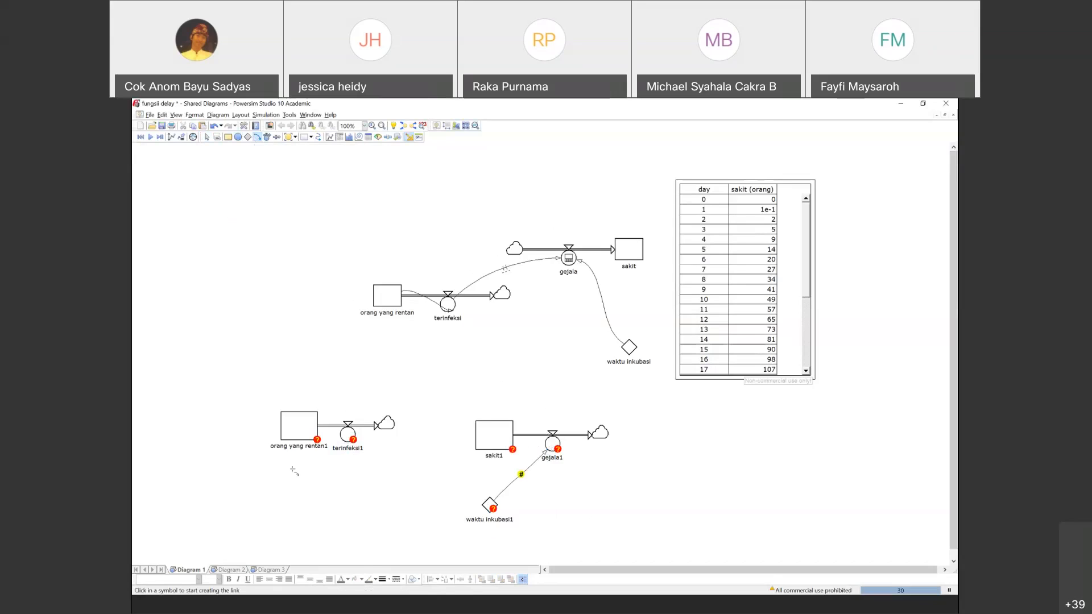
{"action": "left_click", "coordinate": [296, 432]}
{"action": "left_click", "coordinate": [346, 436]}
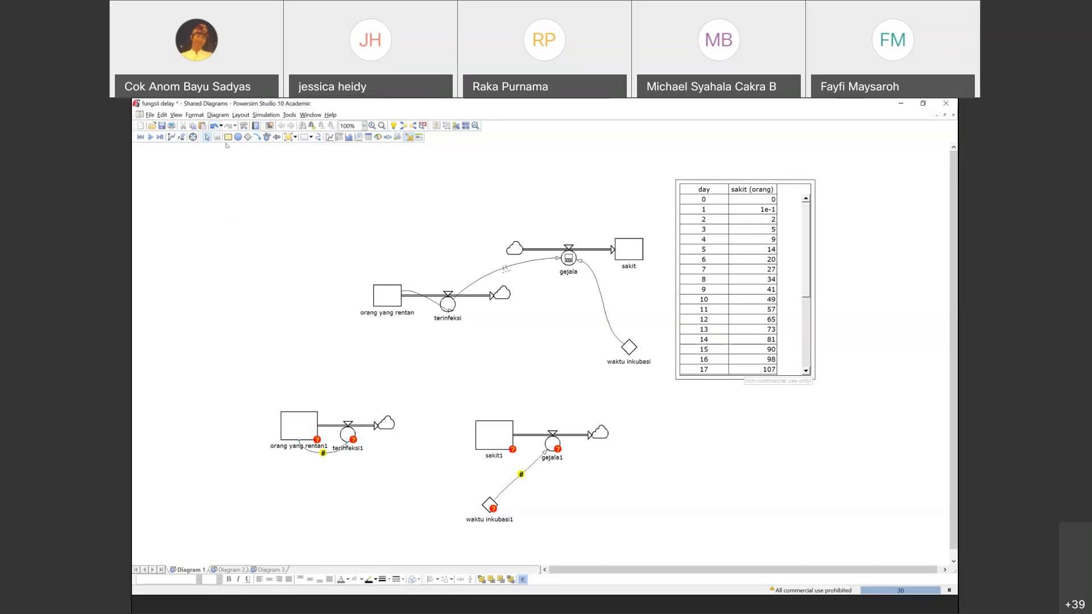
Link the terinfeksi1 rate to the gejala1 rate across the sakit1 level.
{"action": "left_click", "coordinate": [257, 137]}
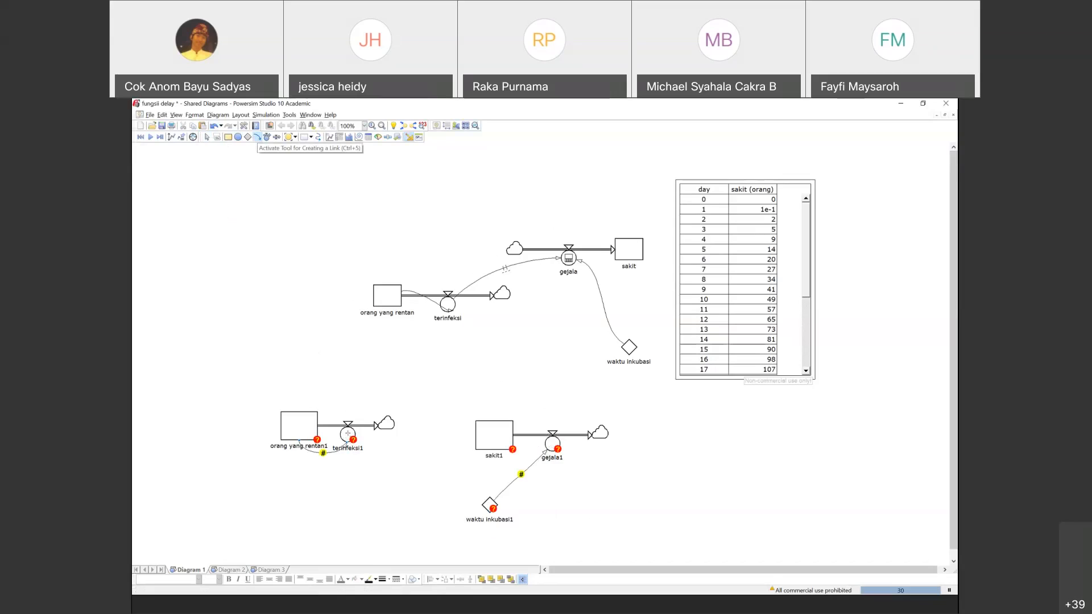
{"action": "left_click", "coordinate": [347, 434]}
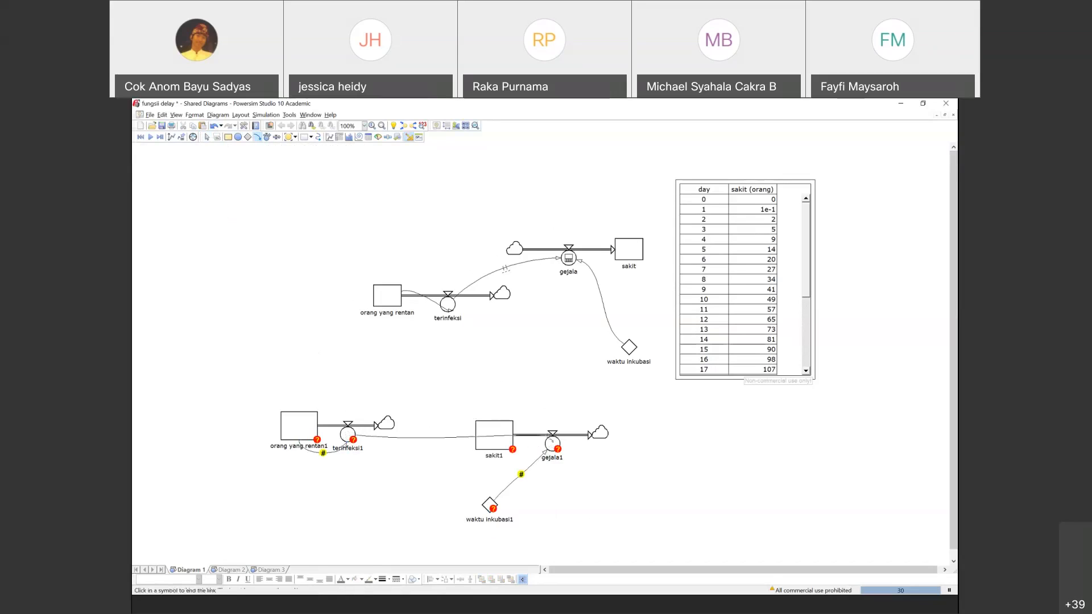
{"action": "left_click", "coordinate": [550, 441]}
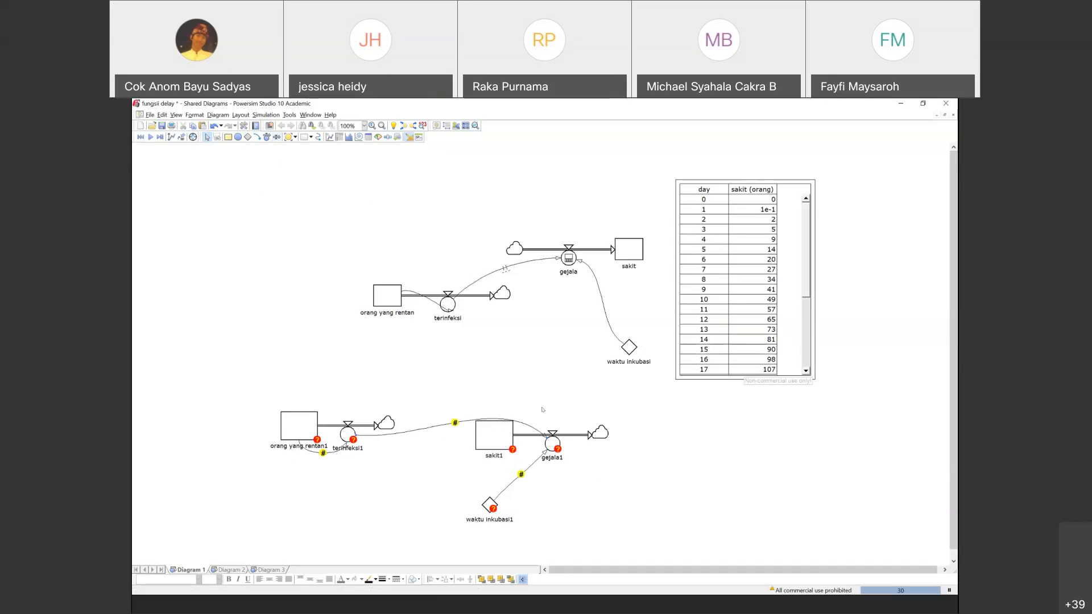
Delete the gejala1 rate and the outflow with its cloud to the right of sakit1.
{"action": "left_click", "coordinate": [553, 443]}
{"action": "left_click", "coordinate": [568, 455]}
{"action": "right_click", "coordinate": [552, 445]}
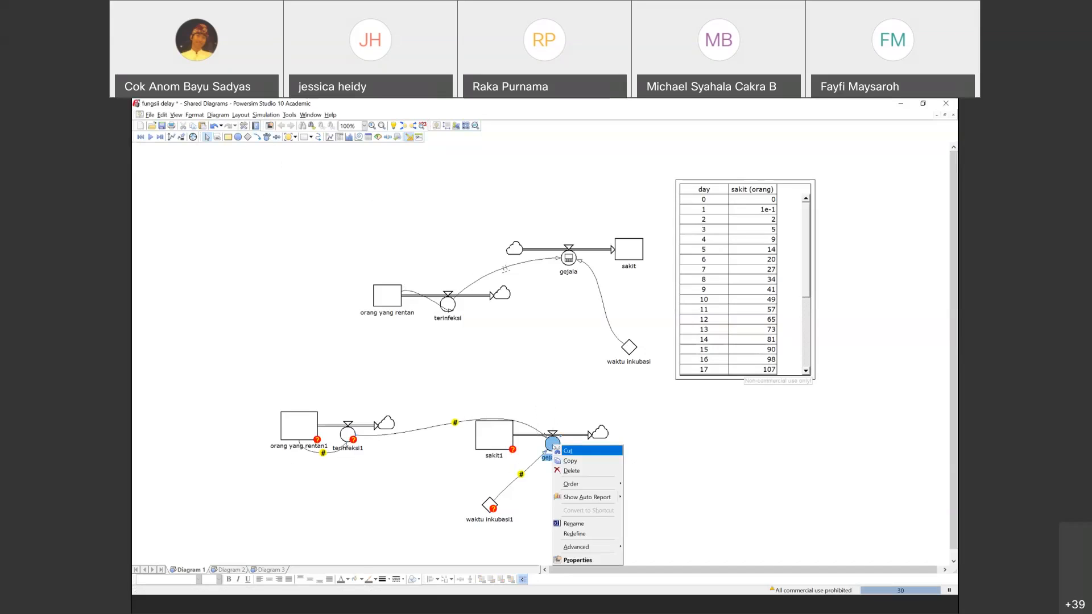
{"action": "left_click", "coordinate": [581, 472]}
{"action": "right_click", "coordinate": [594, 438]}
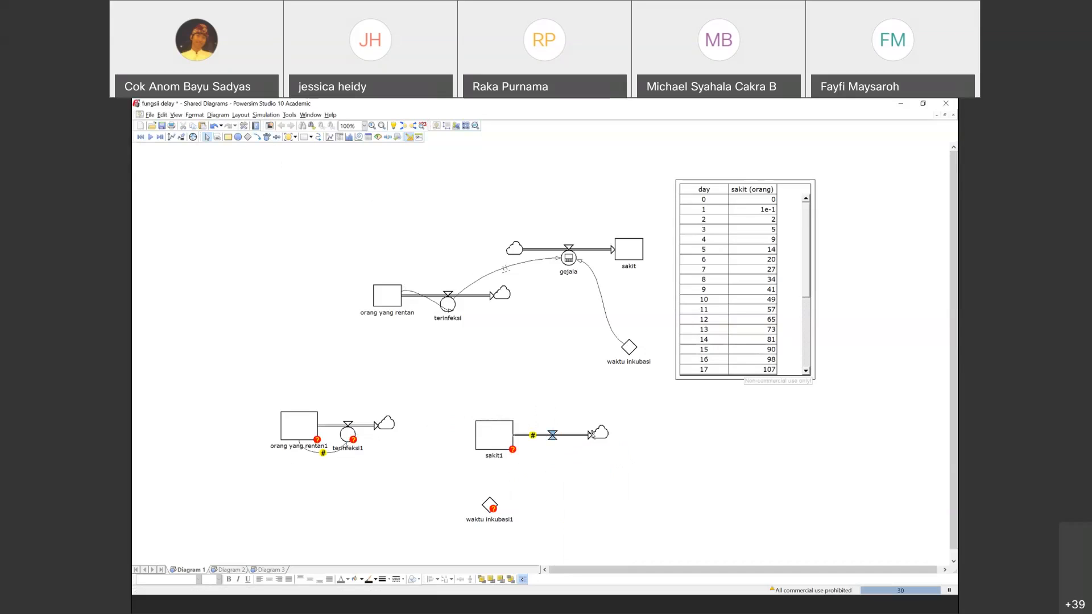
{"action": "left_click", "coordinate": [615, 462]}
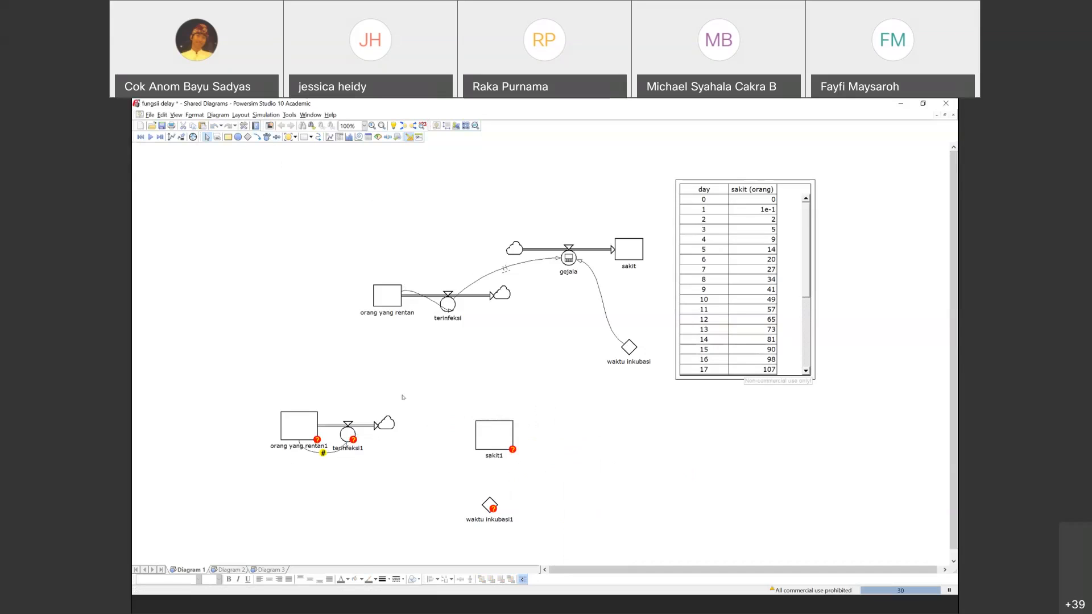
Draw an inflow with rate from a cloud into the left side of sakit1 and name the rate gejala1.
{"action": "left_click", "coordinate": [267, 137]}
{"action": "left_click", "coordinate": [413, 435]}
{"action": "double_click", "coordinate": [492, 440]}
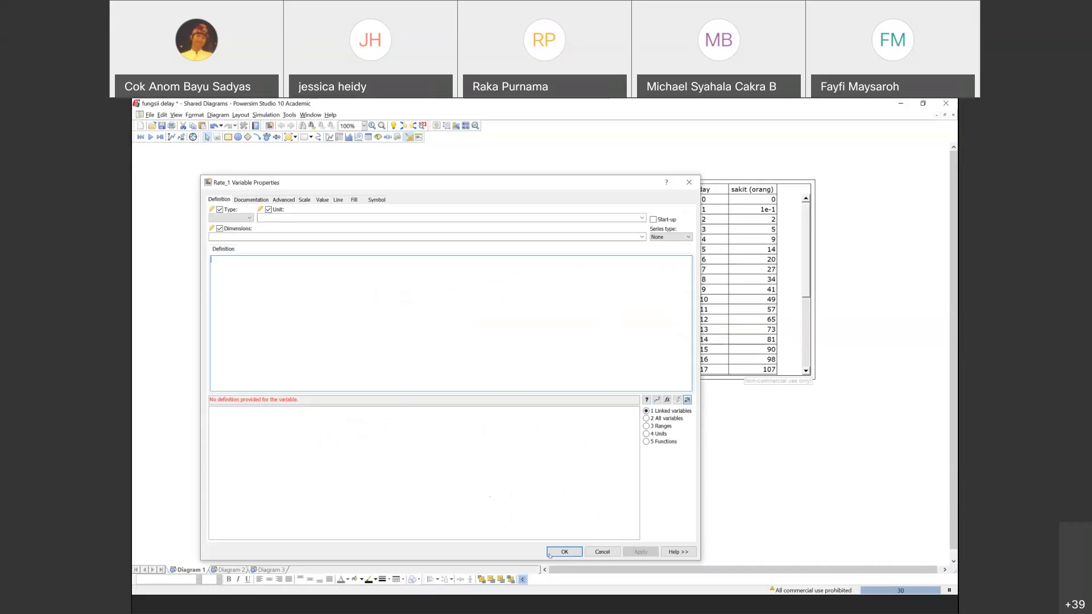
{"action": "left_click", "coordinate": [603, 552]}
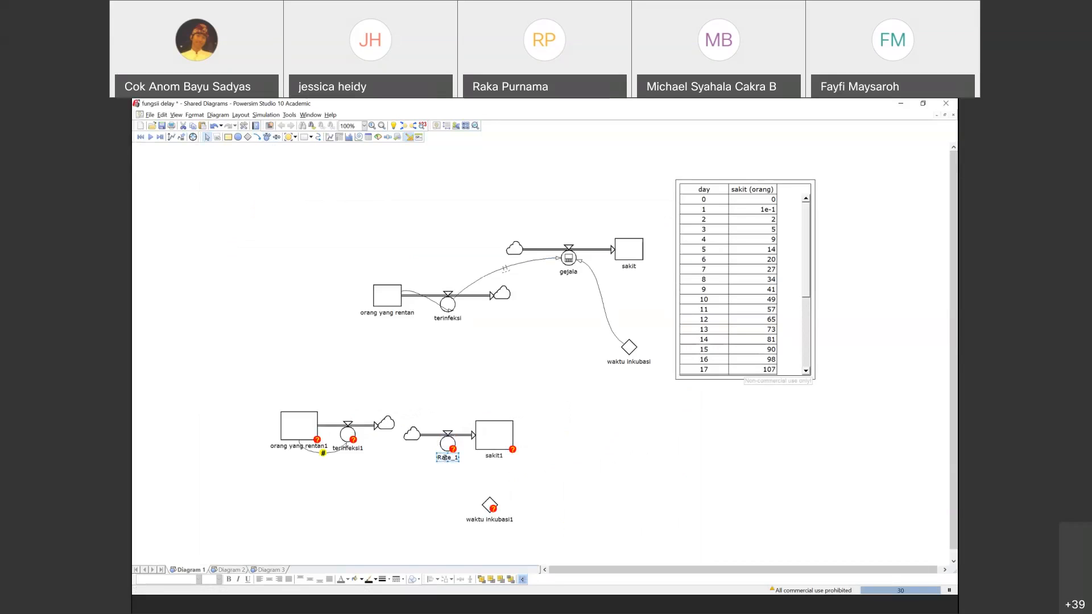
{"action": "left_click", "coordinate": [446, 458]}
{"action": "type", "text": "gejala"}
{"action": "left_click", "coordinate": [434, 504]}
Link both the waktu inkubasi1 constant and the terinfeksi1 rate to the gejala1 inflow rate.
{"action": "left_click", "coordinate": [257, 137]}
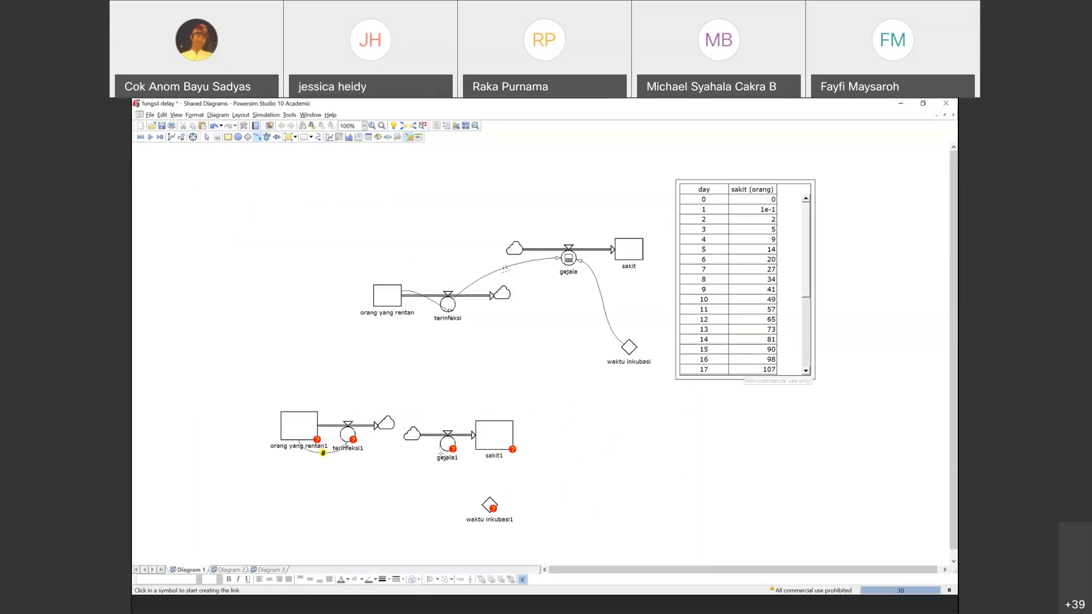
{"action": "left_click_drag", "start_coordinate": [493, 508], "coordinate": [446, 444]}
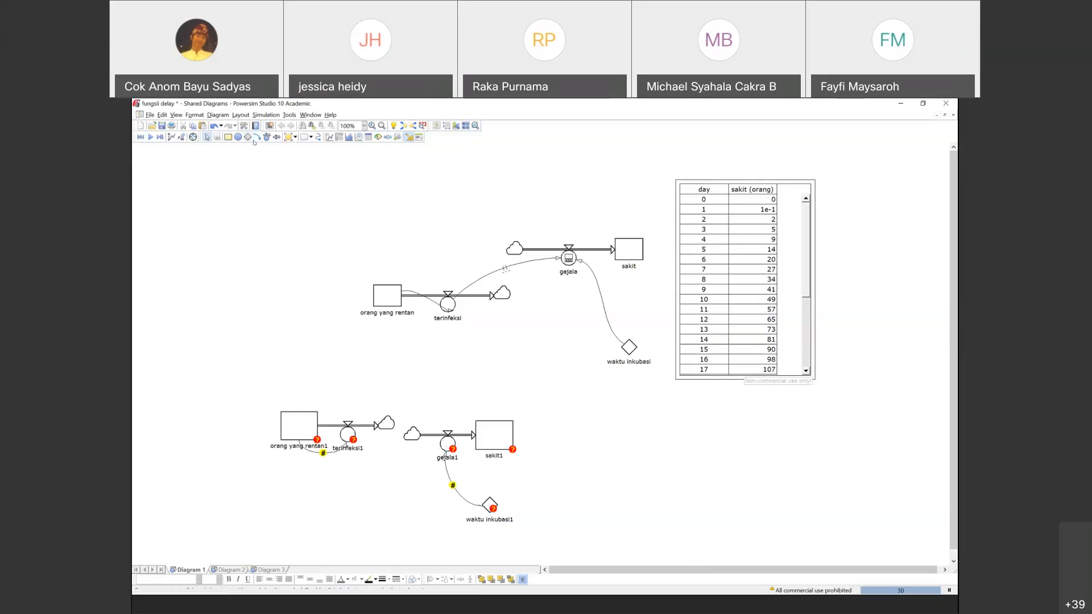
{"action": "left_click", "coordinate": [348, 433]}
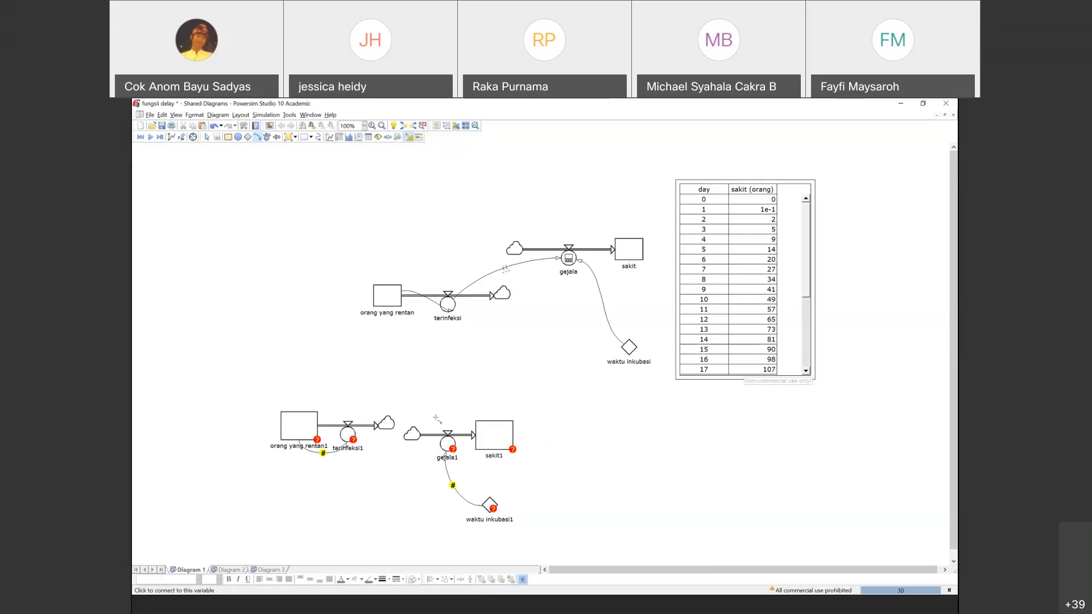
{"action": "left_click", "coordinate": [455, 452]}
Move the orang yang rentan1 flow group up and shift the terinfeksi1 link's end to the left side of gejala1.
{"action": "left_click_drag", "start_coordinate": [281, 397], "coordinate": [385, 471]}
{"action": "left_click_drag", "start_coordinate": [293, 423], "coordinate": [289, 387]}
{"action": "left_click", "coordinate": [563, 446]}
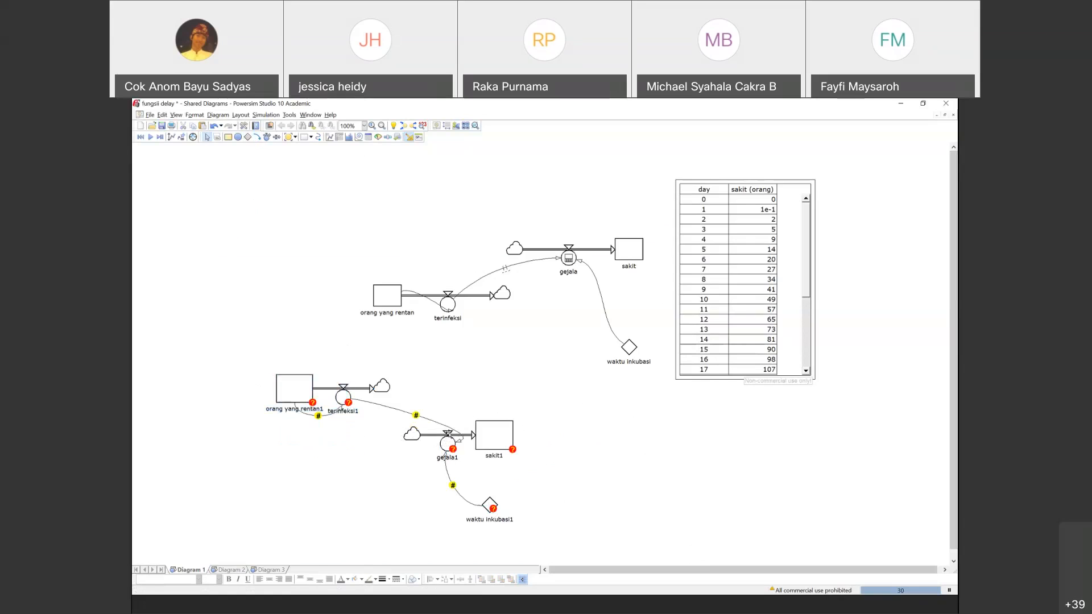
{"action": "left_click", "coordinate": [459, 442]}
{"action": "left_click_drag", "start_coordinate": [455, 442], "coordinate": [439, 446]}
{"action": "left_click", "coordinate": [602, 434]}
Define the orang yang rentan1 level with unit orang and an initial value of 1000.
{"action": "double_click", "coordinate": [294, 391]}
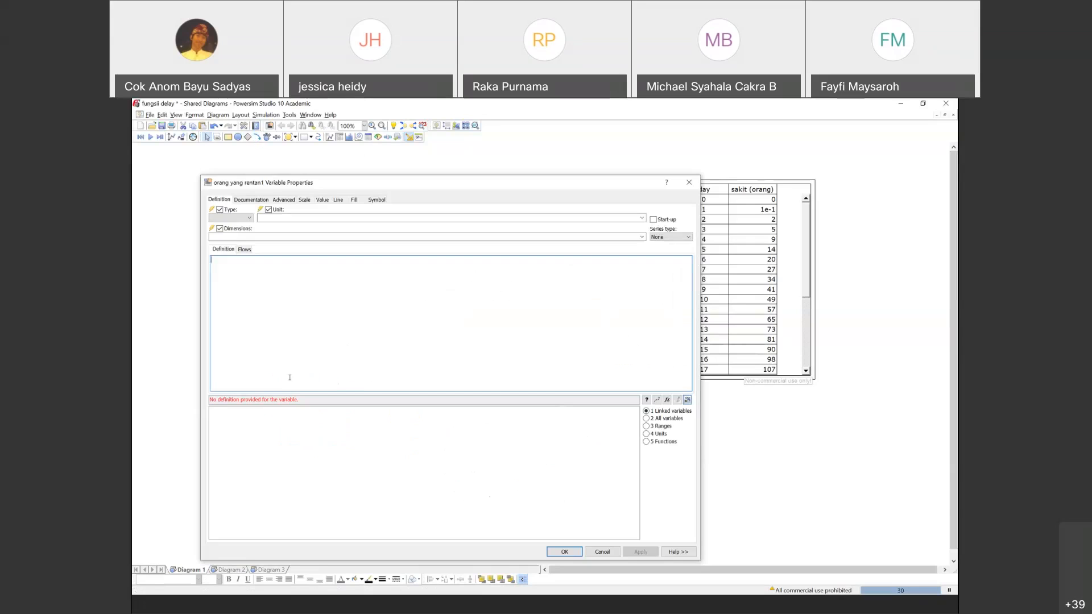
{"action": "left_click", "coordinate": [313, 218]}
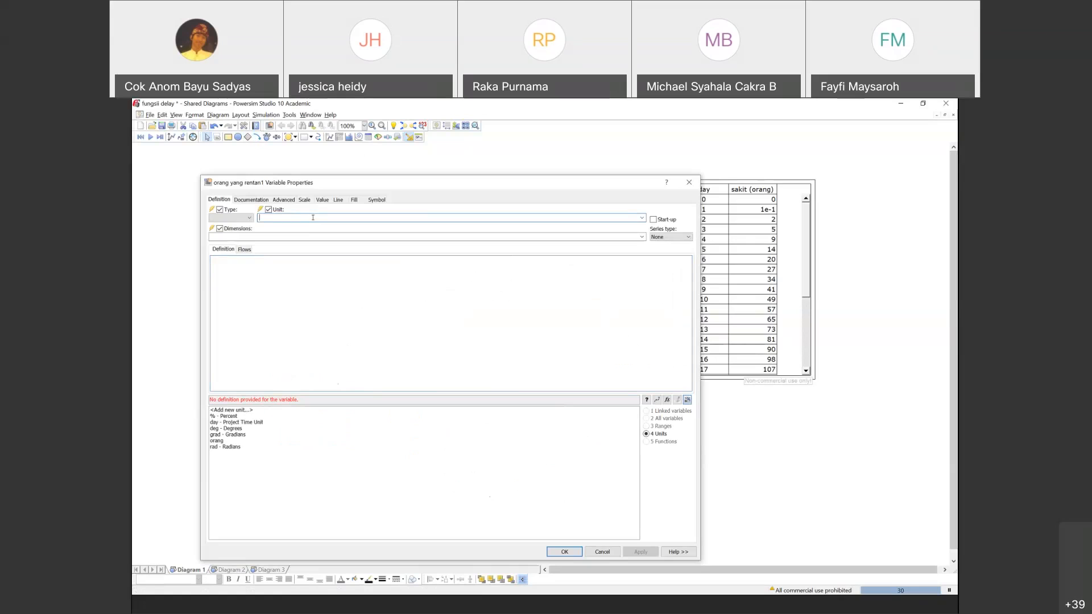
{"action": "type", "text": "orang"}
{"action": "left_click", "coordinate": [249, 274]}
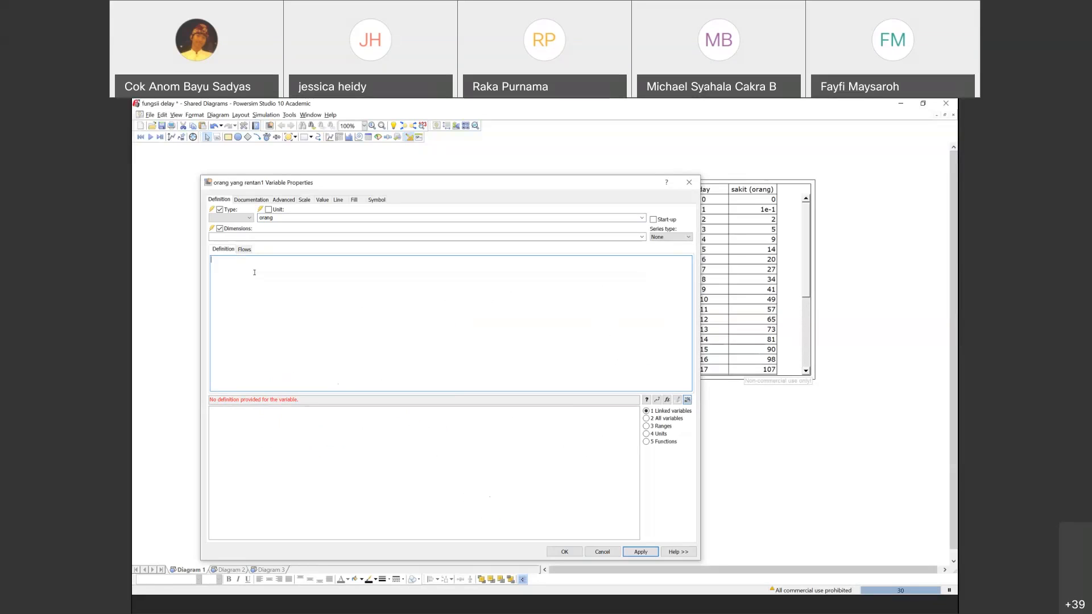
{"action": "type", "text": "1000"}
{"action": "left_click", "coordinate": [634, 550]}
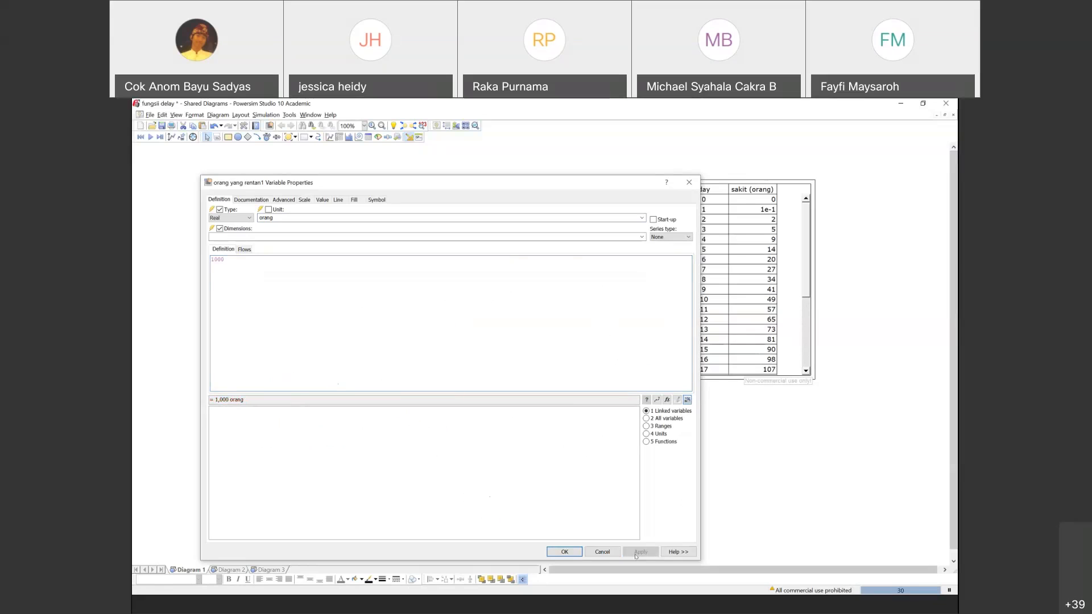
{"action": "left_click", "coordinate": [563, 552]}
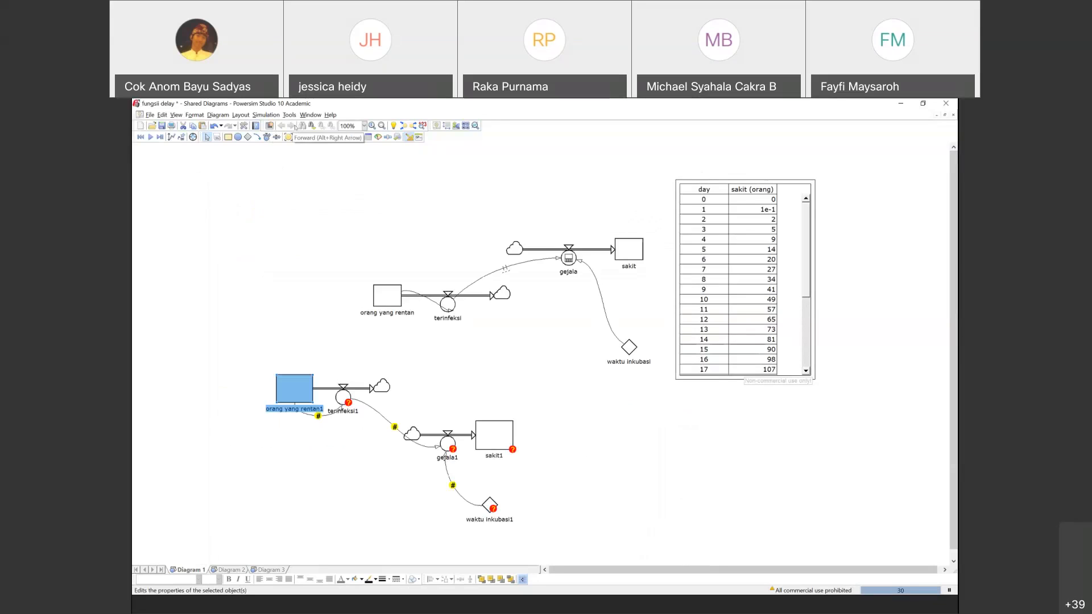
Look through the project's calendar-dependent time measurement options, including the interval list, and return to calendar-independent simulations.
{"action": "left_click", "coordinate": [245, 126]}
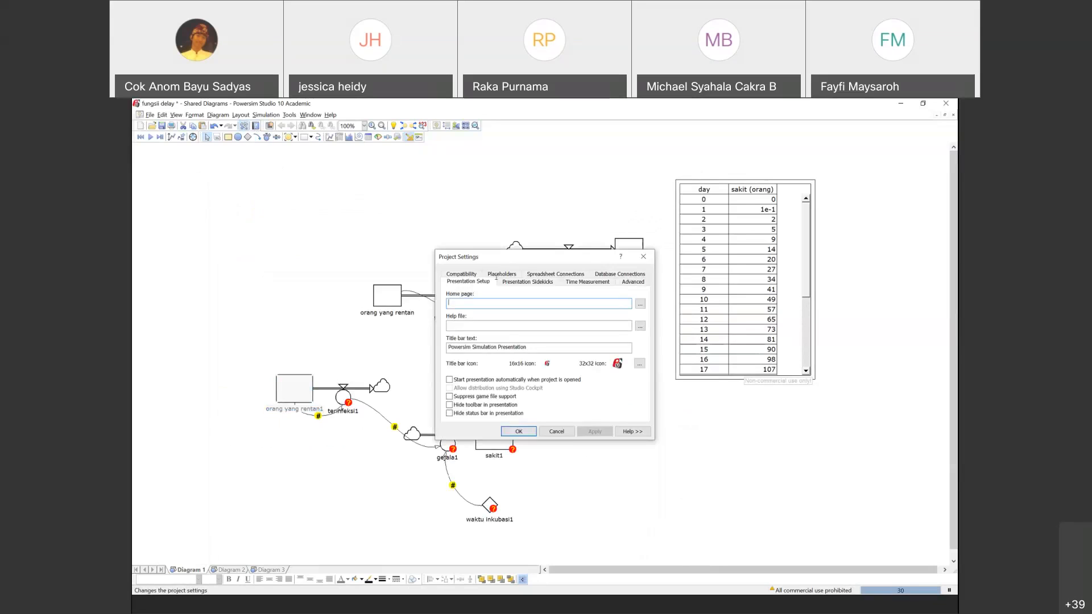
{"action": "left_click", "coordinate": [578, 282]}
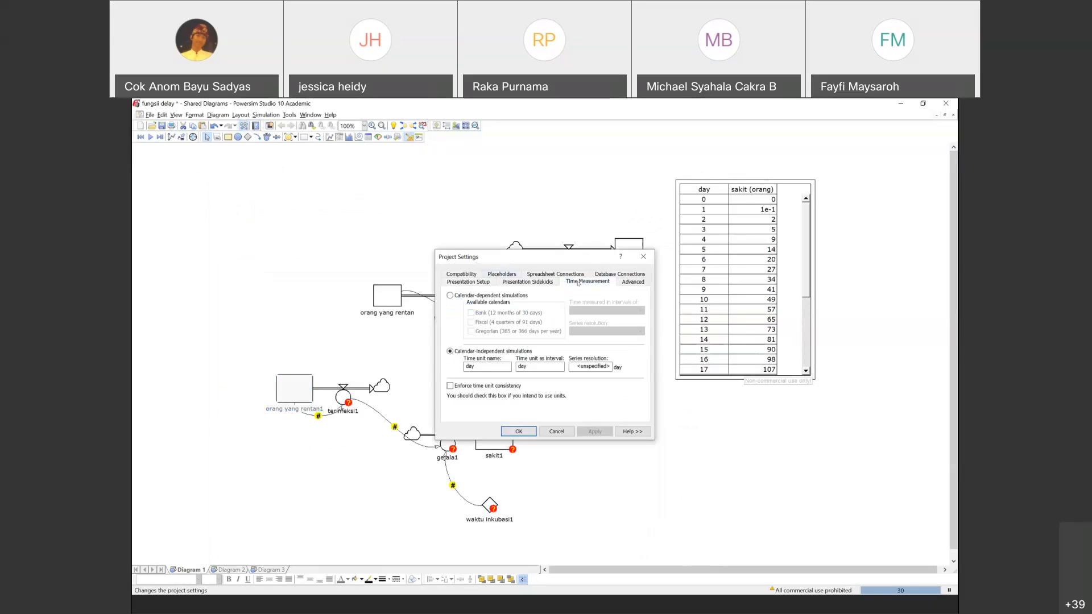
{"action": "left_click", "coordinate": [451, 296]}
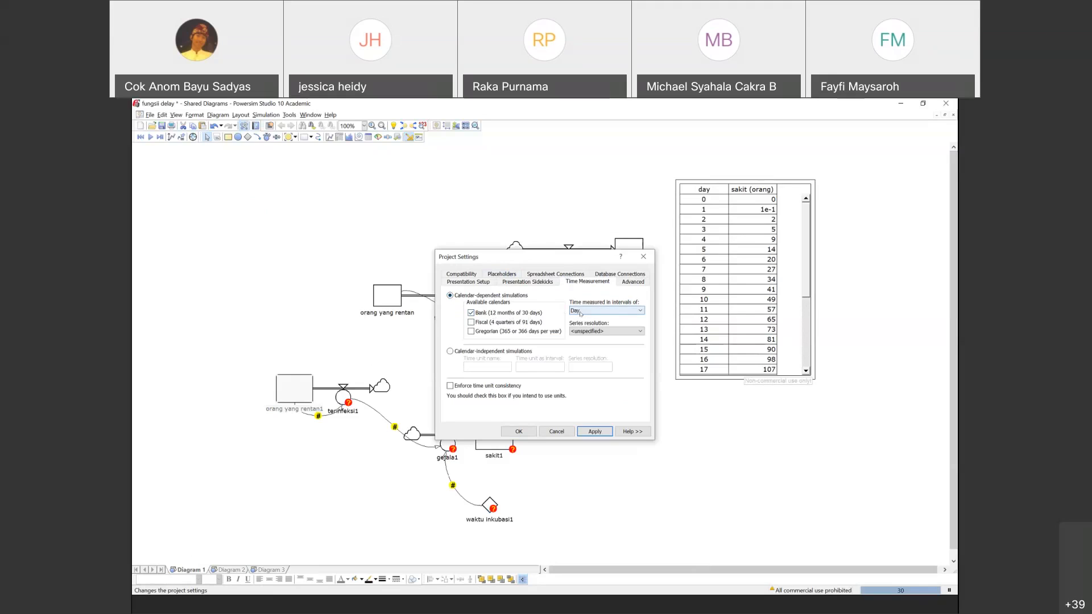
{"action": "left_click", "coordinate": [638, 311]}
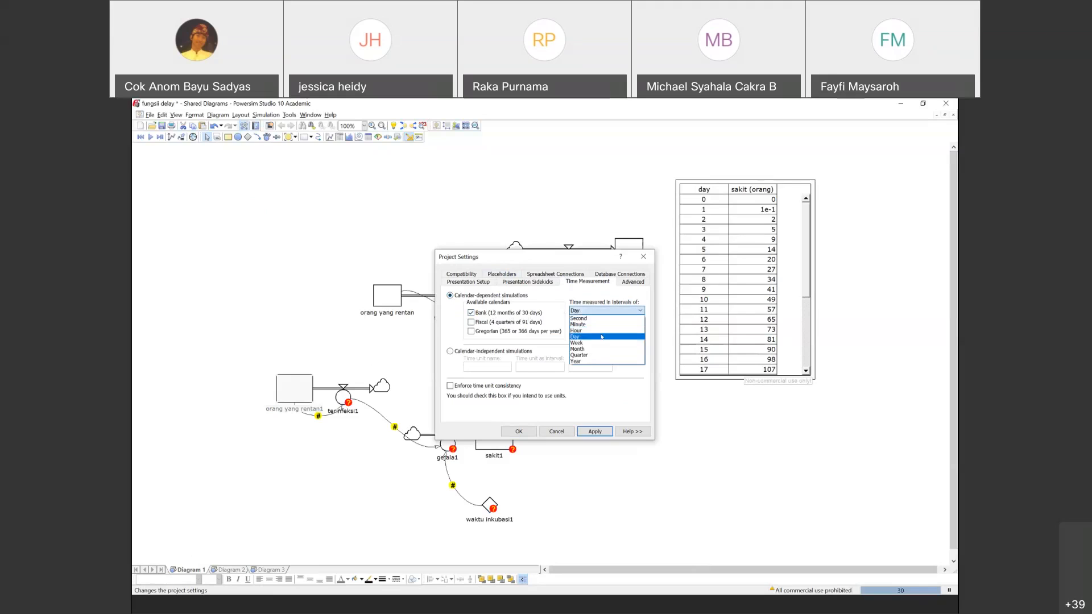
{"action": "left_click", "coordinate": [572, 311]}
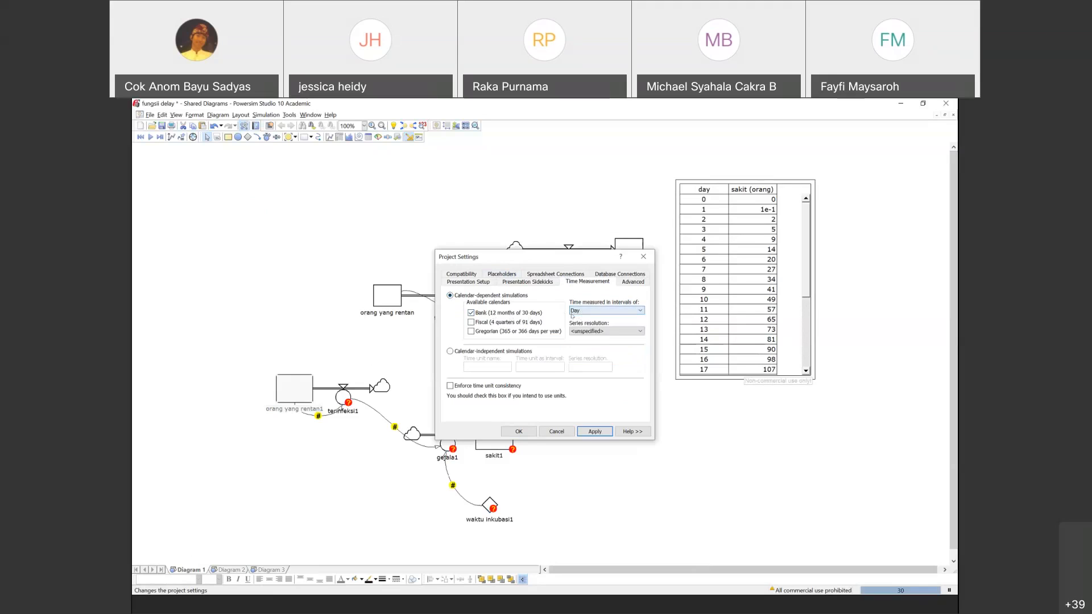
{"action": "left_click", "coordinate": [451, 352]}
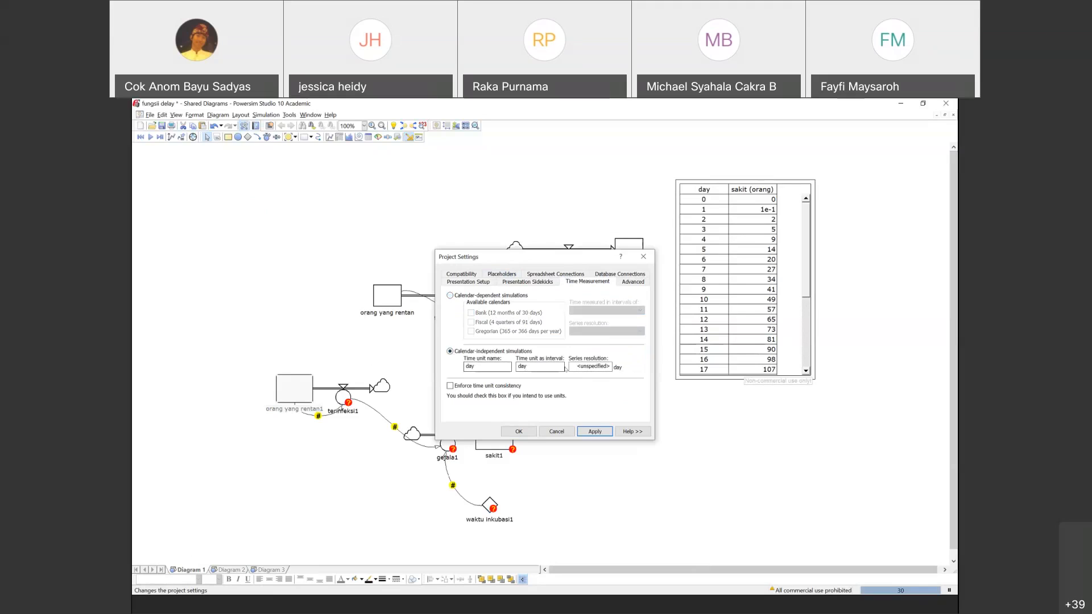
{"action": "left_click", "coordinate": [519, 431]}
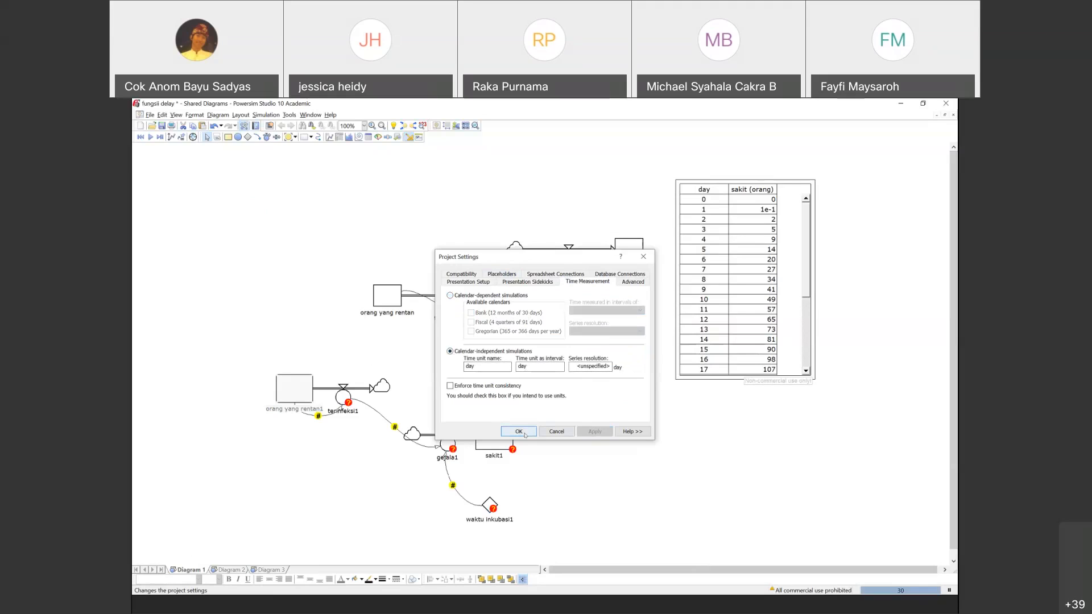
Review the time unit, timestep, start time and stop time in the simulation settings alongside the sakit results table.
{"action": "left_click", "coordinate": [807, 280]}
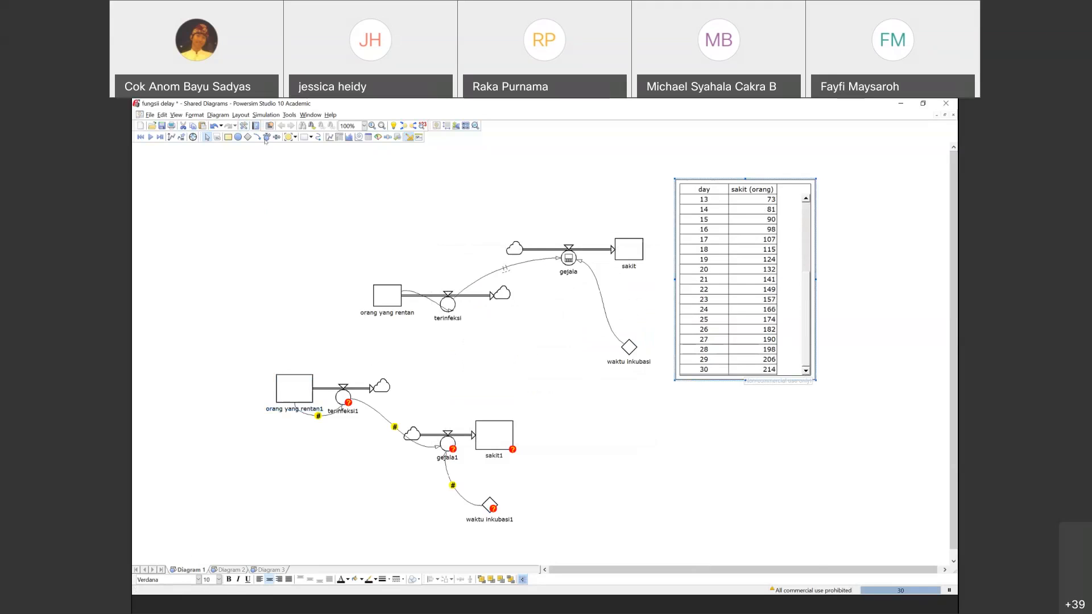
{"action": "left_click", "coordinate": [264, 115]}
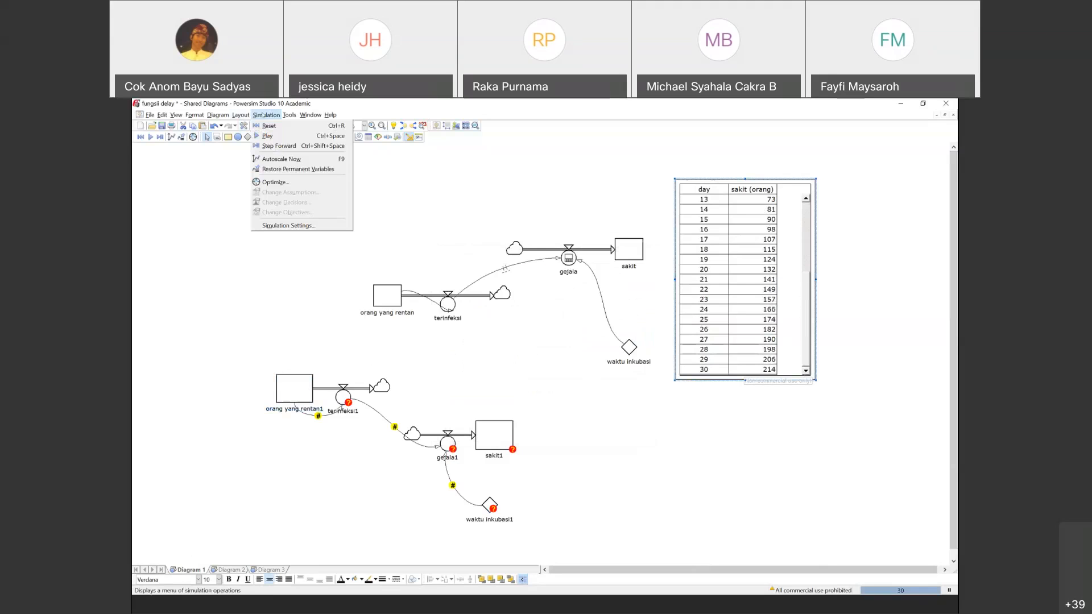
{"action": "left_click", "coordinate": [280, 225]}
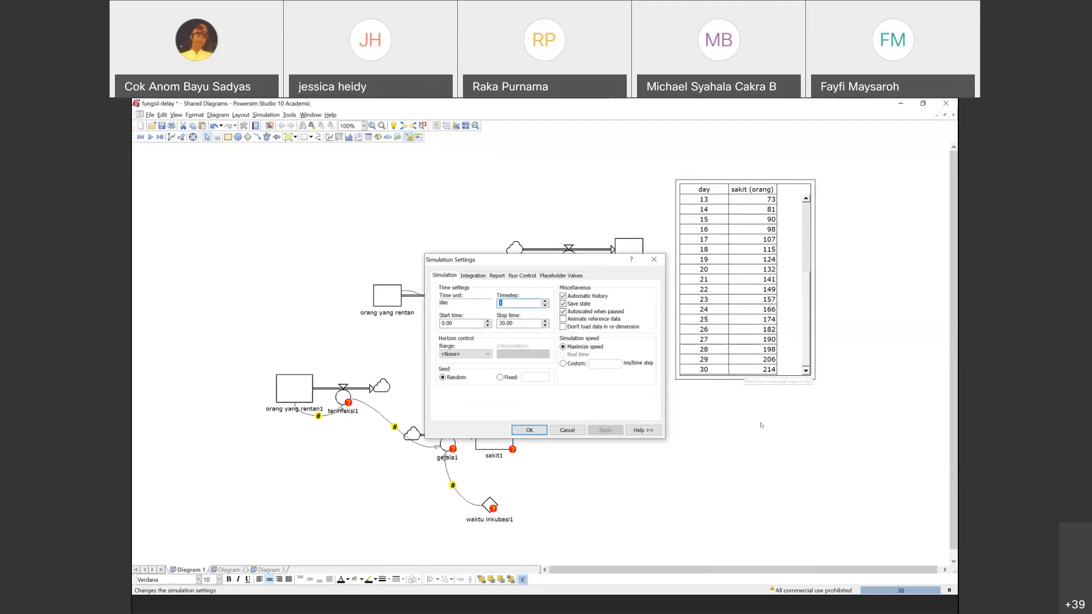
{"action": "left_click", "coordinate": [529, 430]}
{"action": "left_click_drag", "start_coordinate": [806, 321], "coordinate": [806, 290]}
{"action": "scroll", "coordinate": [808, 256], "scroll_direction": "down", "scroll_amount": 2}
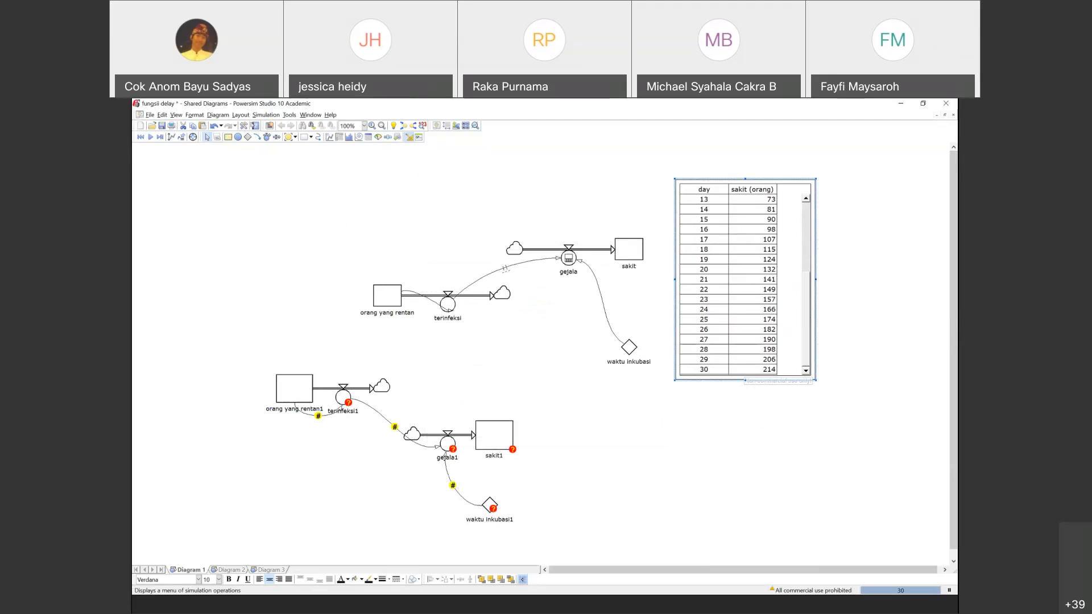
{"action": "left_click", "coordinate": [257, 116]}
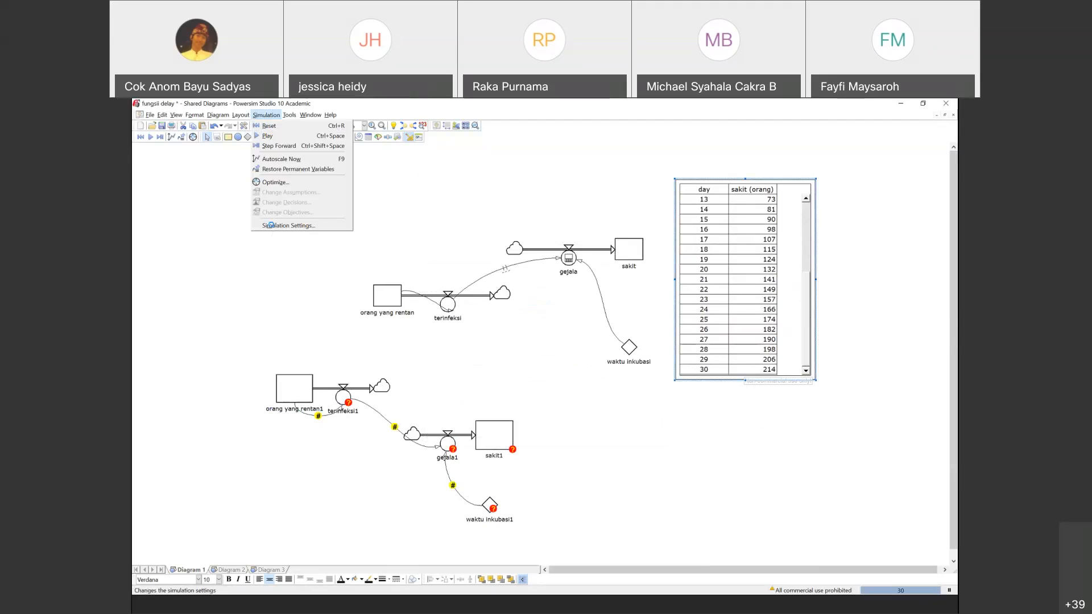
{"action": "left_click", "coordinate": [284, 226]}
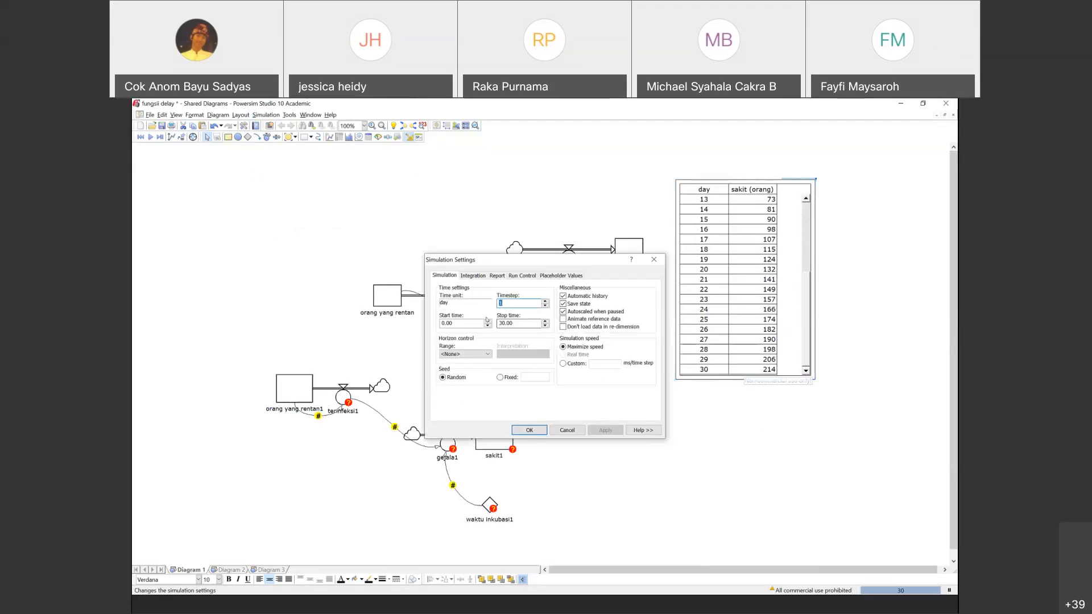
{"action": "left_click", "coordinate": [529, 430]}
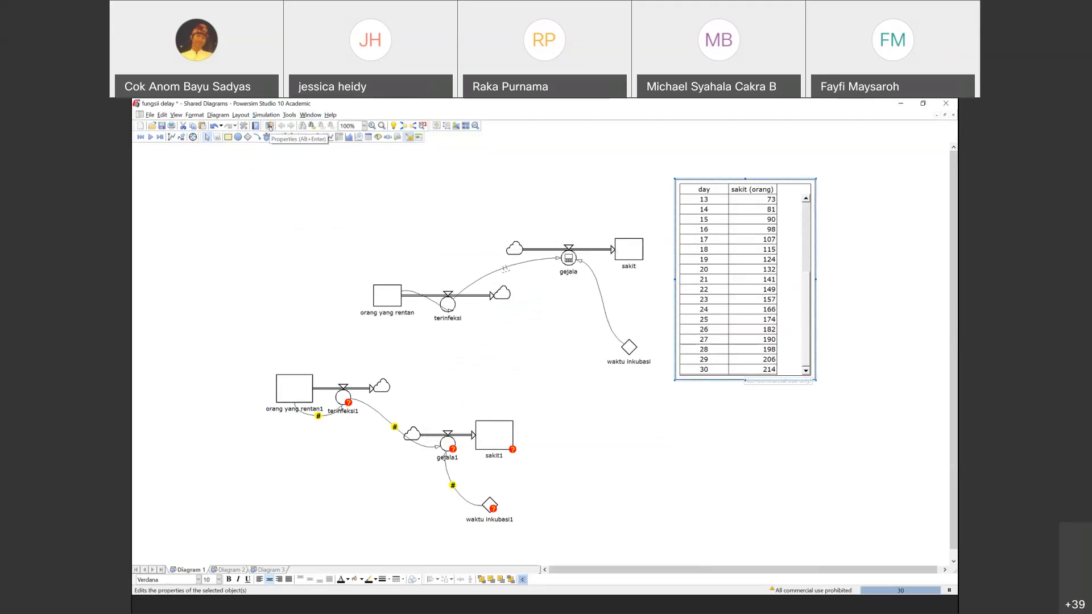
Check the time unit name and interval in the project's time measurement settings.
{"action": "left_click", "coordinate": [244, 126]}
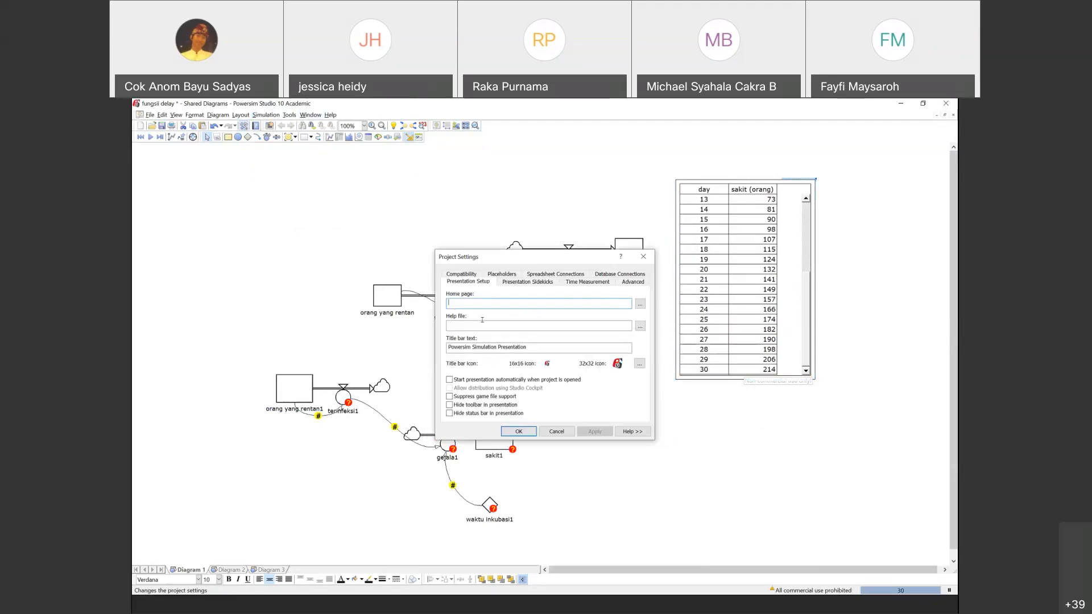
{"action": "left_click", "coordinate": [584, 282]}
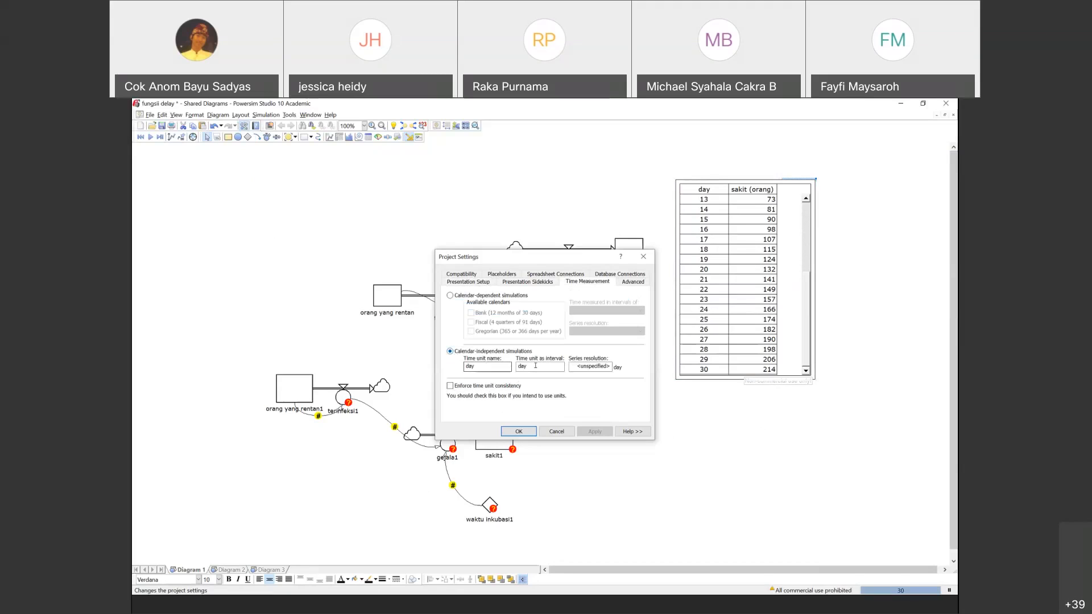
{"action": "left_click", "coordinate": [512, 434]}
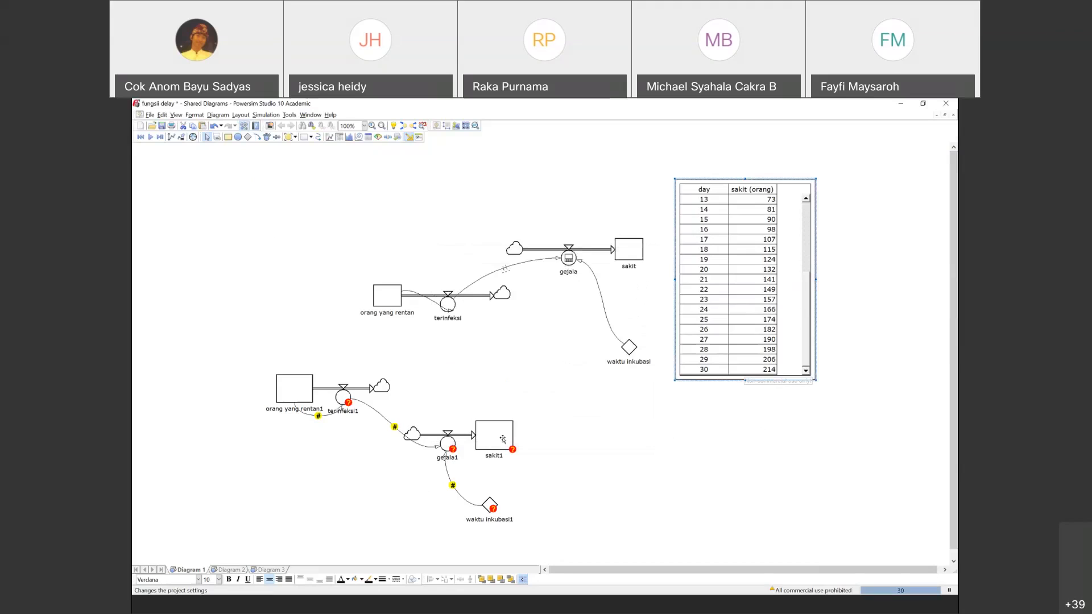
Check the unit and initial value defined for the orang yang rentan1 level.
{"action": "left_click", "coordinate": [289, 387]}
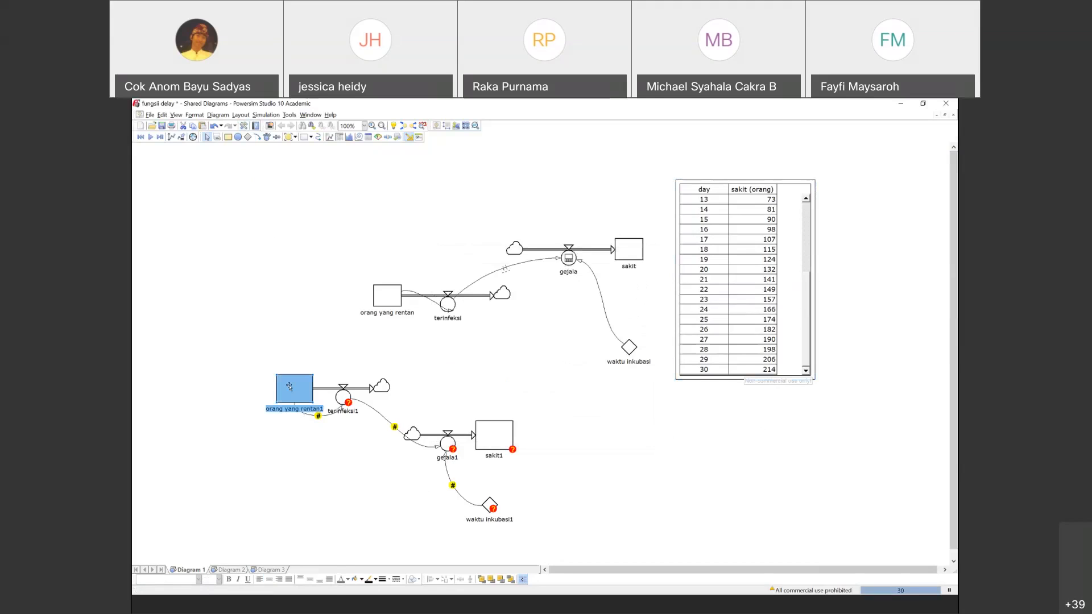
{"action": "double_click", "coordinate": [290, 386]}
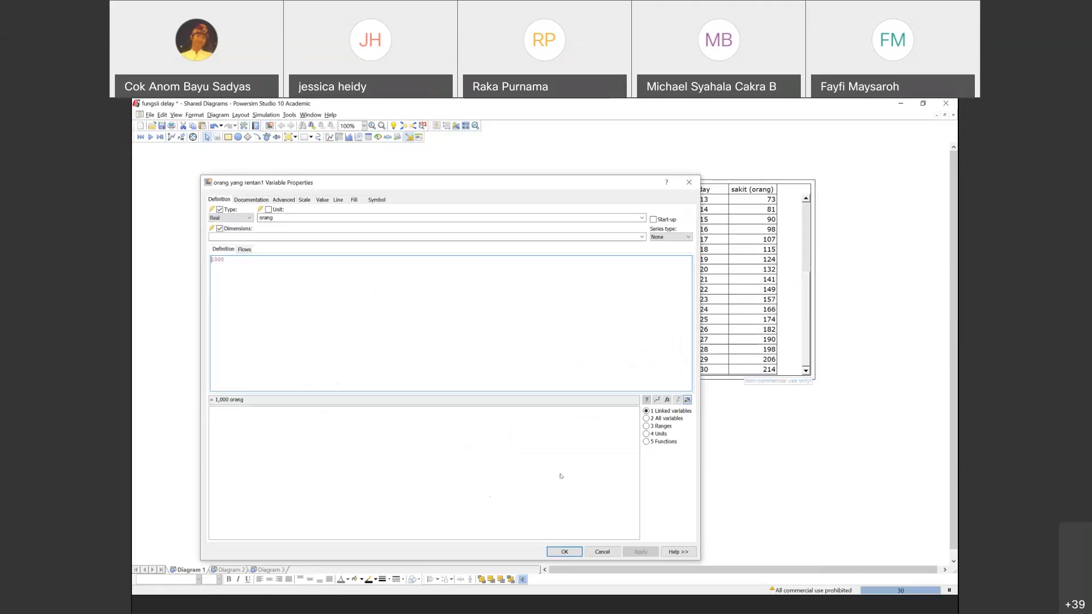
{"action": "left_click", "coordinate": [558, 551]}
{"action": "double_click", "coordinate": [343, 387]}
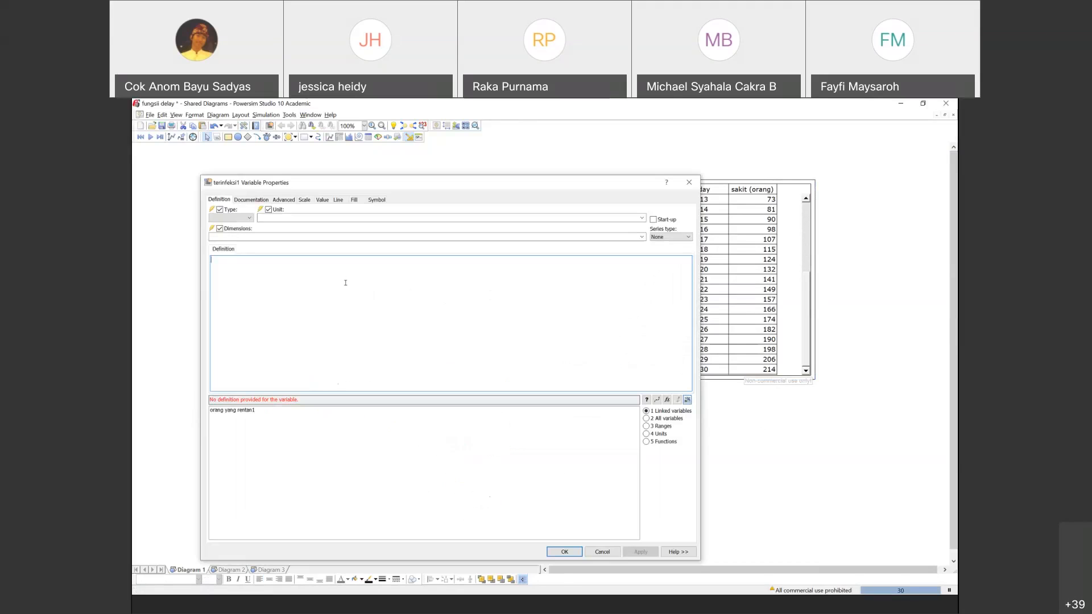
{"action": "left_click", "coordinate": [308, 219]}
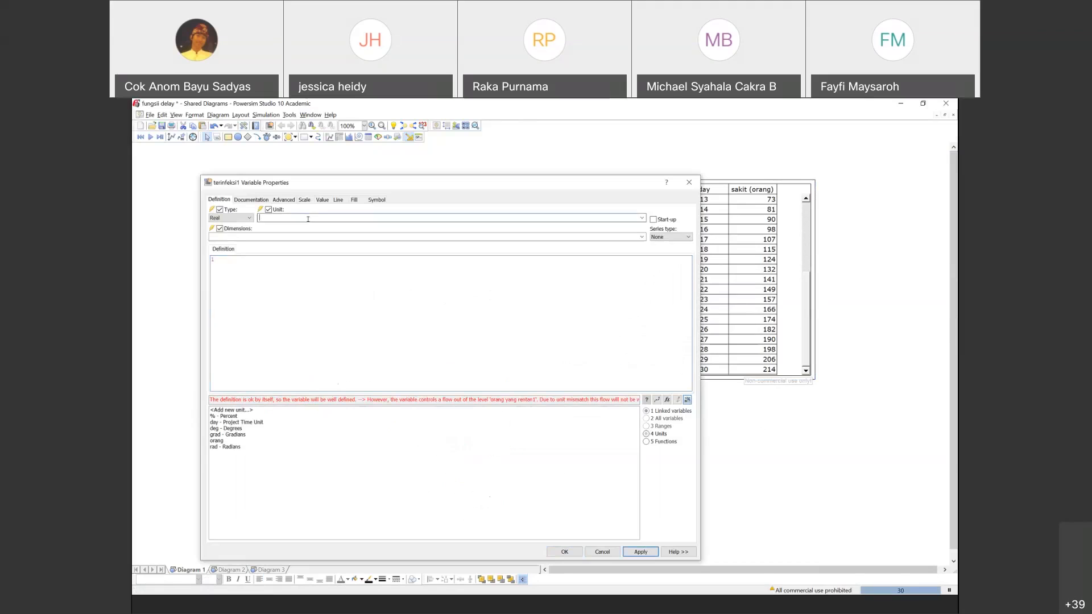
{"action": "type", "text": "%"}
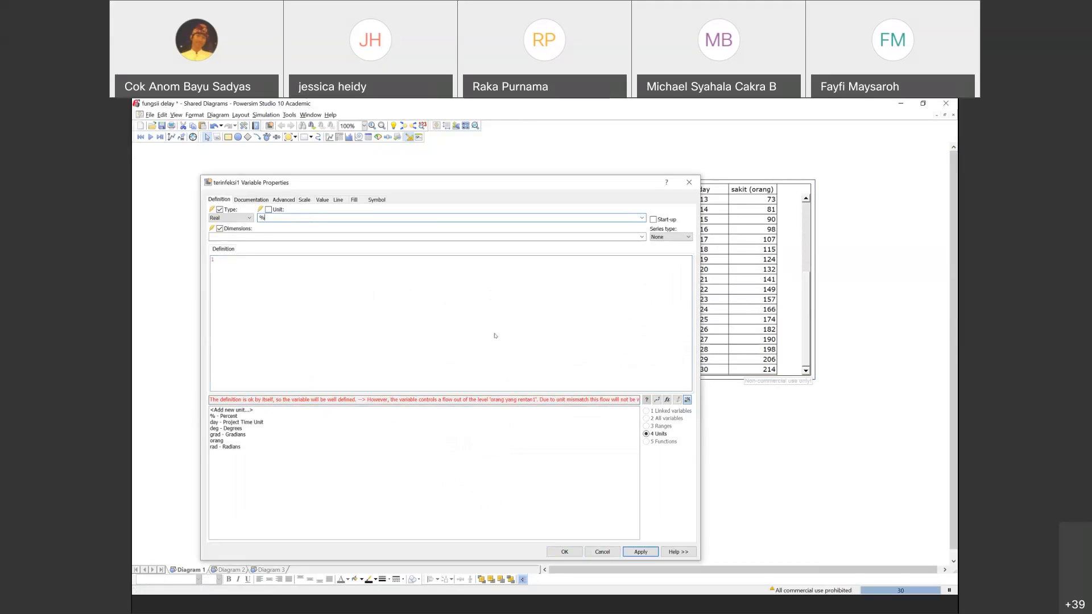
{"action": "left_click", "coordinate": [634, 552]}
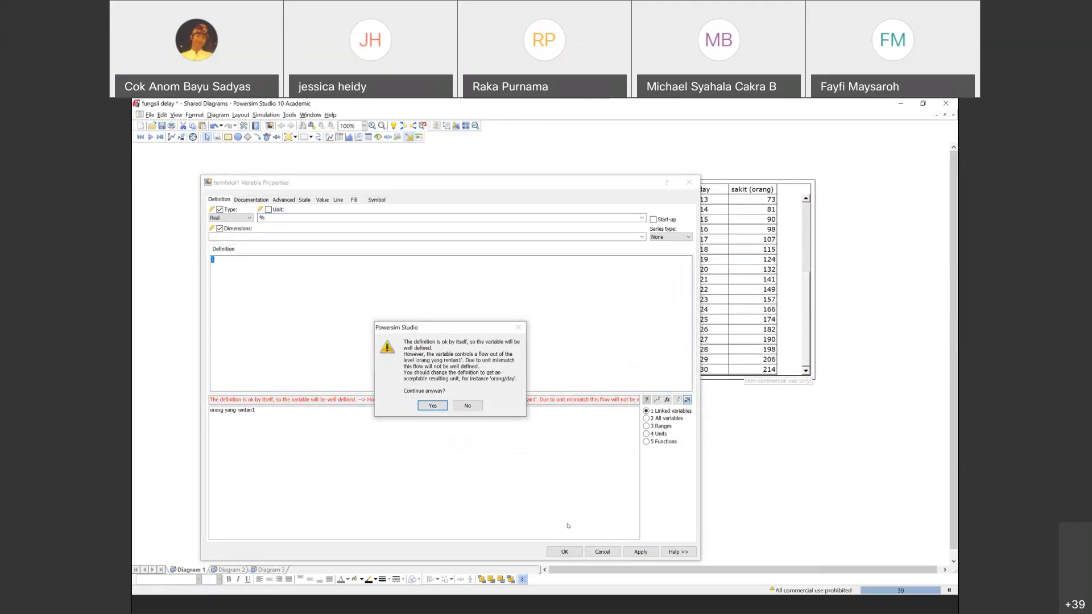
{"action": "left_click", "coordinate": [467, 406]}
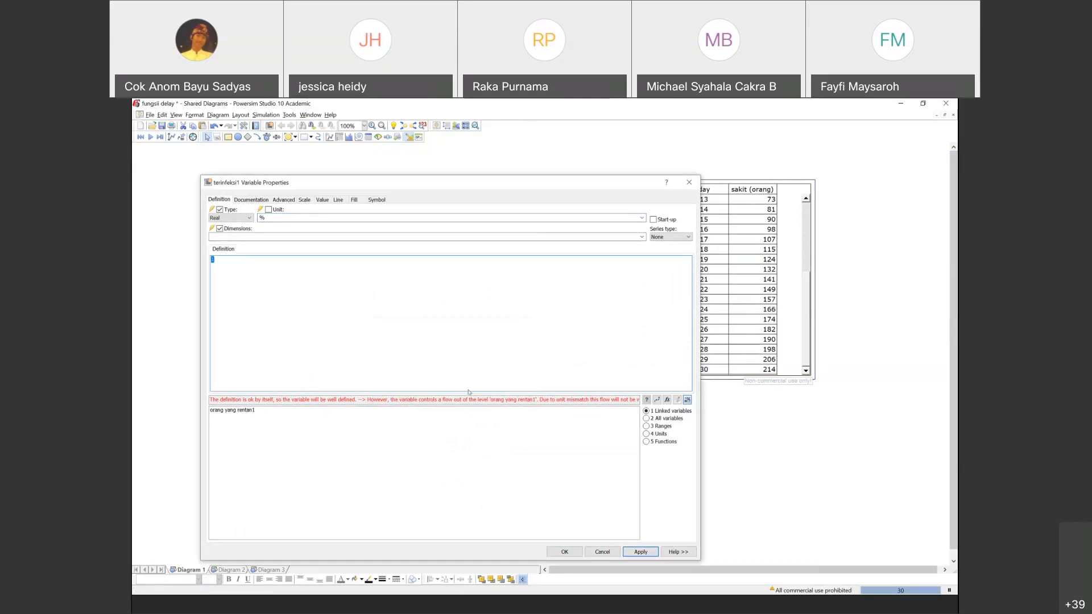
{"action": "left_click", "coordinate": [598, 552]}
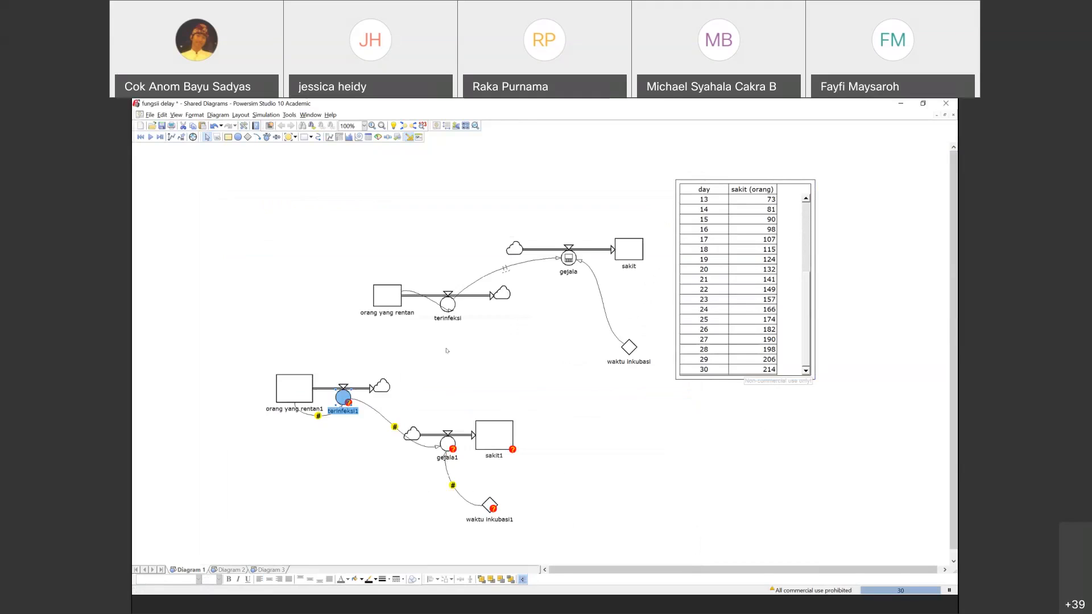
Inspect the definition of the original terinfeksi rate in the upper model as a reference.
{"action": "double_click", "coordinate": [448, 312]}
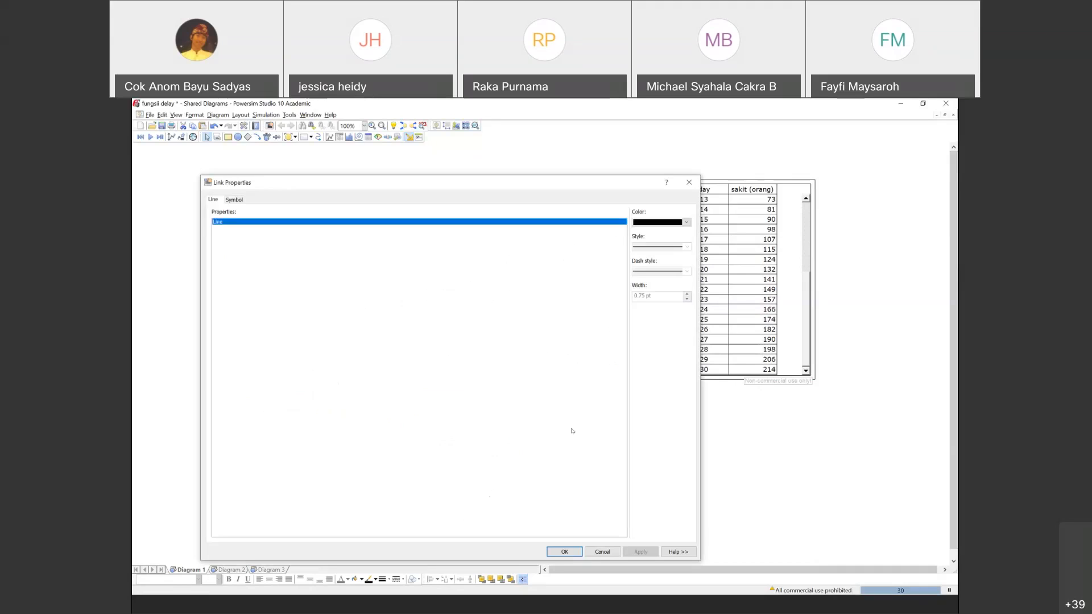
{"action": "left_click", "coordinate": [603, 552]}
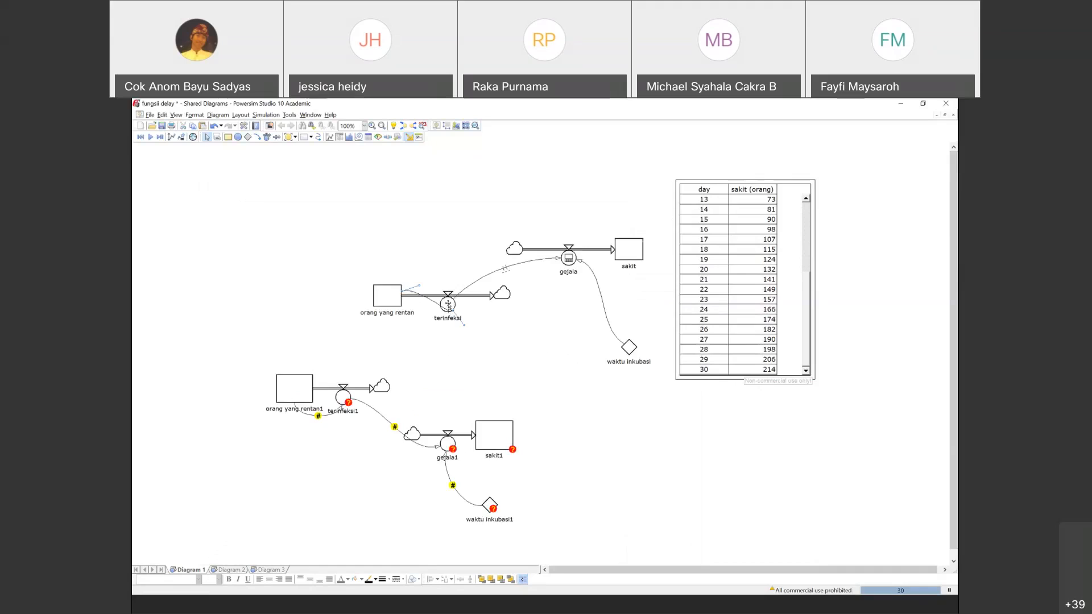
{"action": "double_click", "coordinate": [448, 304]}
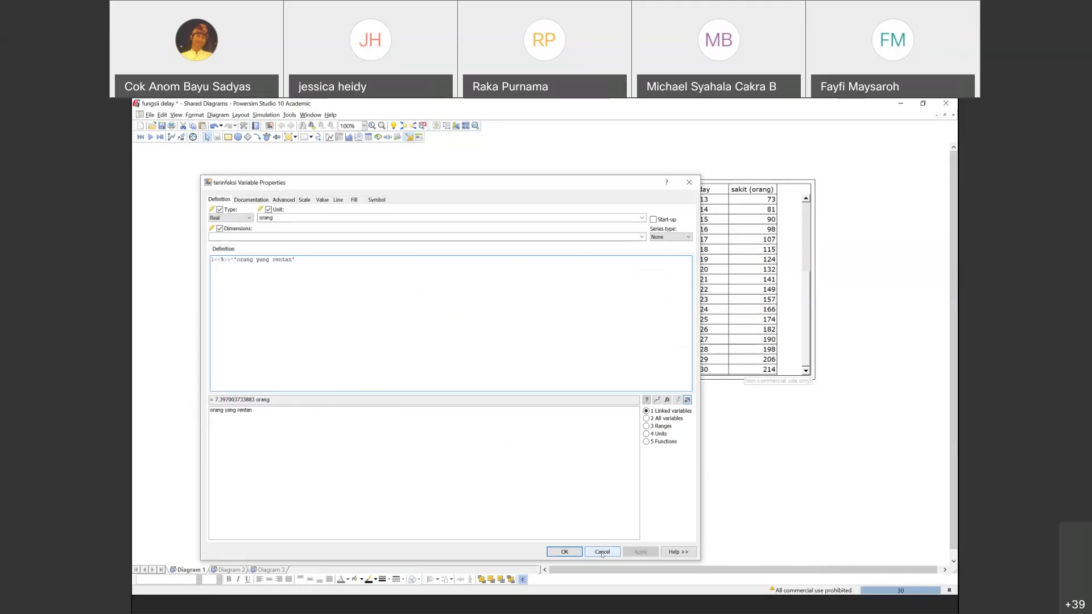
{"action": "left_click", "coordinate": [602, 551]}
Define the terinfeksi1 rate as 'orang yang rentan1'*1<<%>> with unit orang.
{"action": "double_click", "coordinate": [339, 394]}
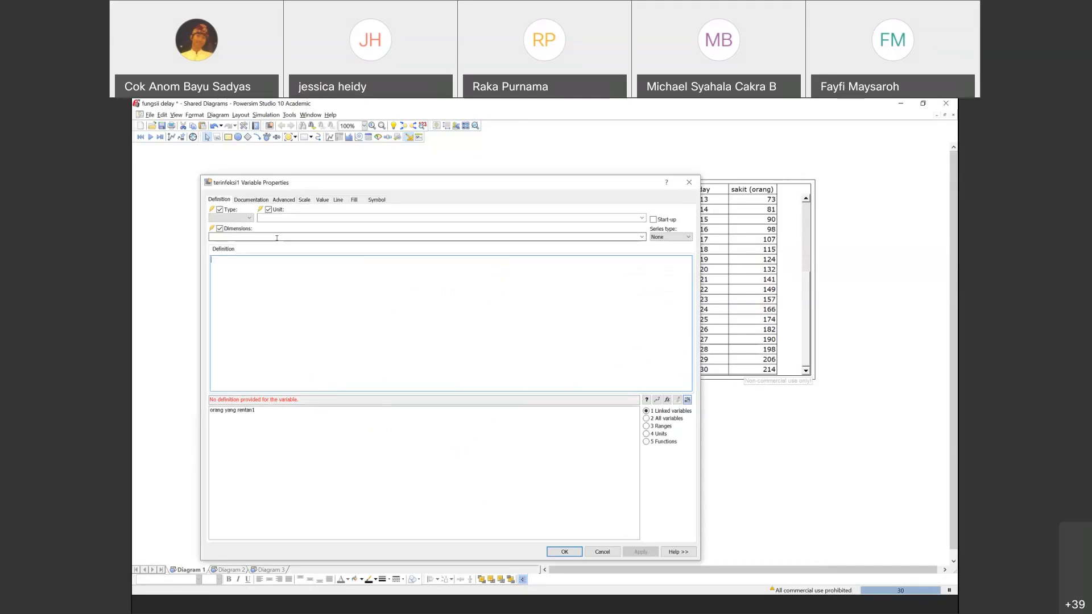
{"action": "double_click", "coordinate": [252, 412]}
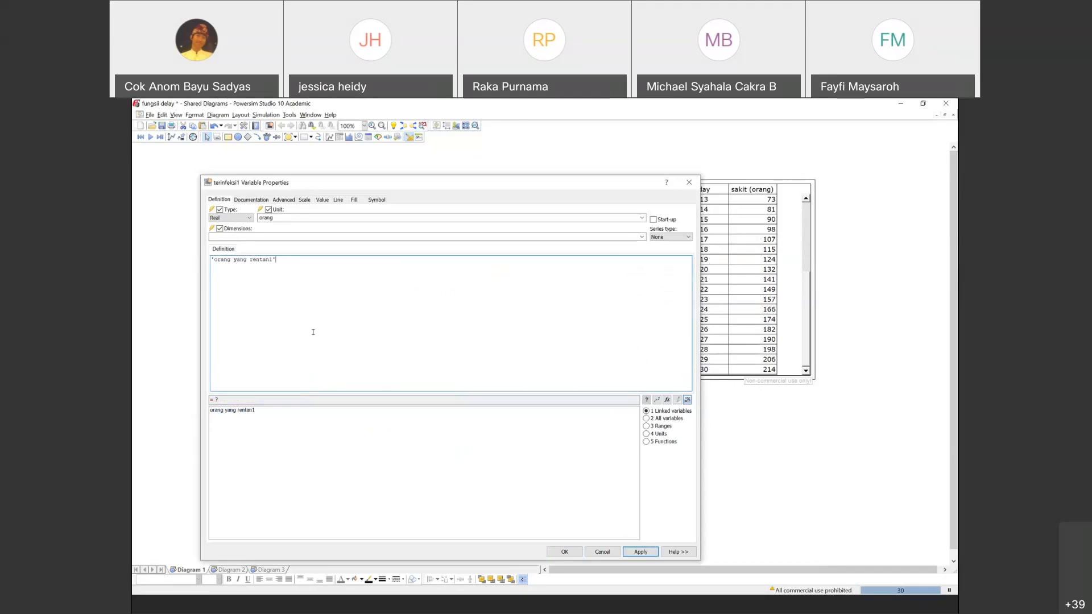
{"action": "type", "text": "*1<<%>>"}
{"action": "left_click", "coordinate": [638, 552]}
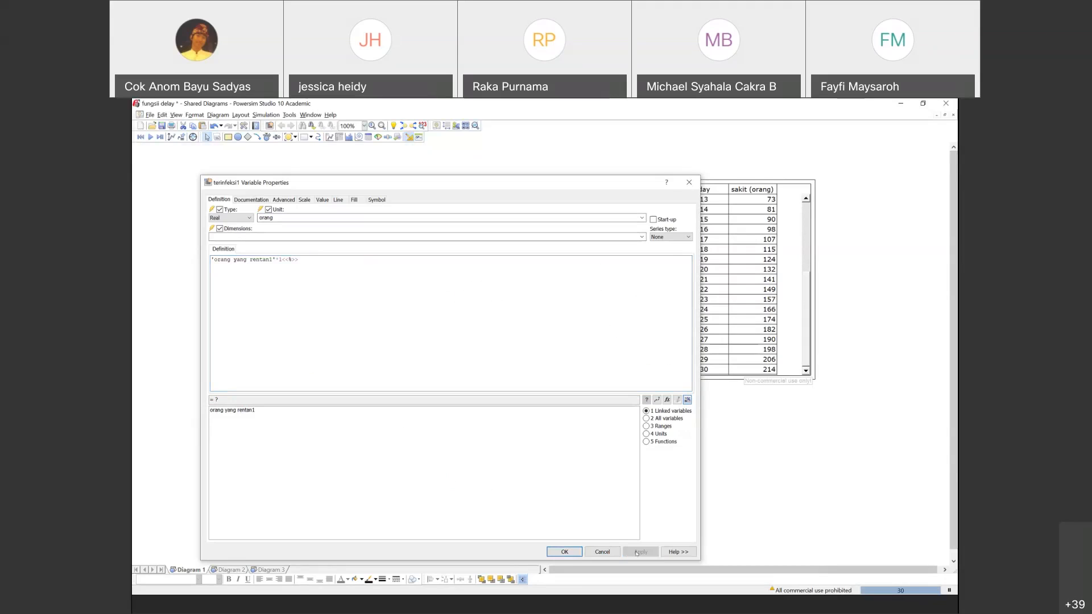
{"action": "key", "text": "Return"}
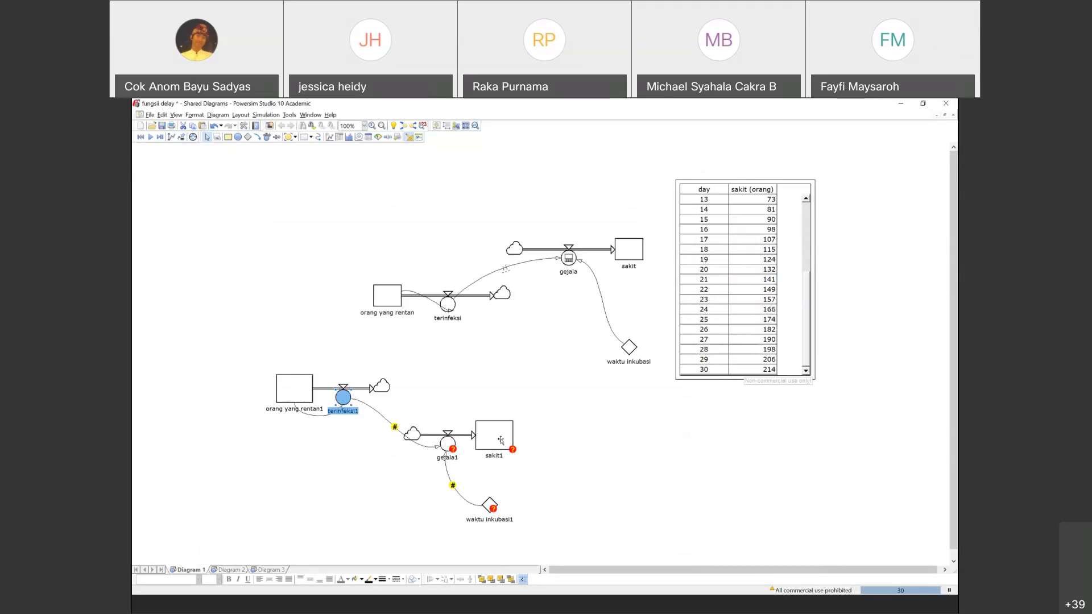
Define the waktu inkubasi1 constant as 5 with unit day.
{"action": "left_click", "coordinate": [487, 503], "text": "shift"}
{"action": "double_click", "coordinate": [488, 503]}
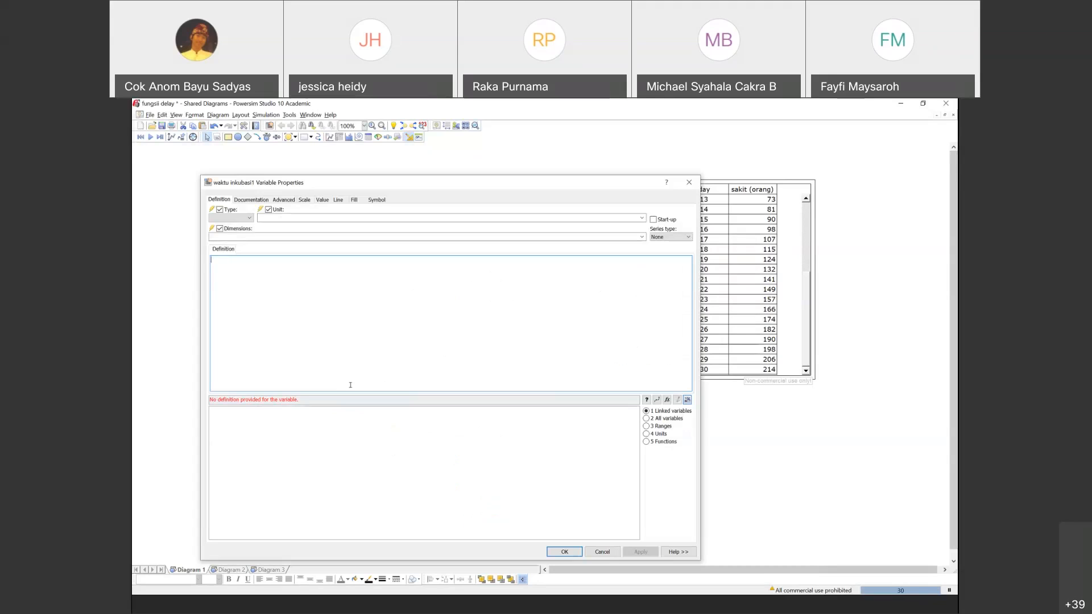
{"action": "type", "text": "5"}
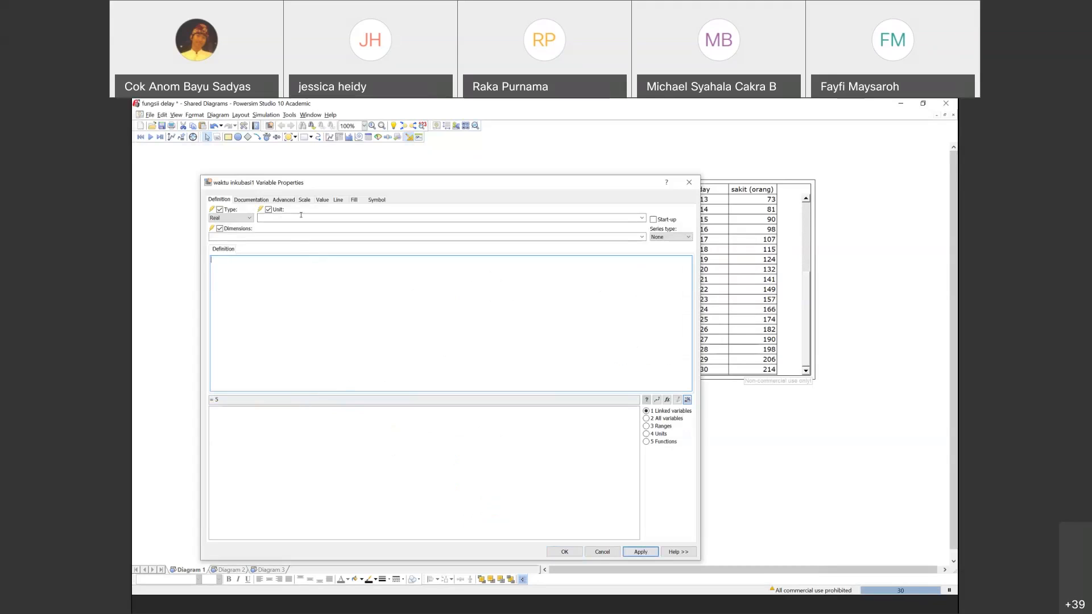
{"action": "left_click", "coordinate": [300, 216]}
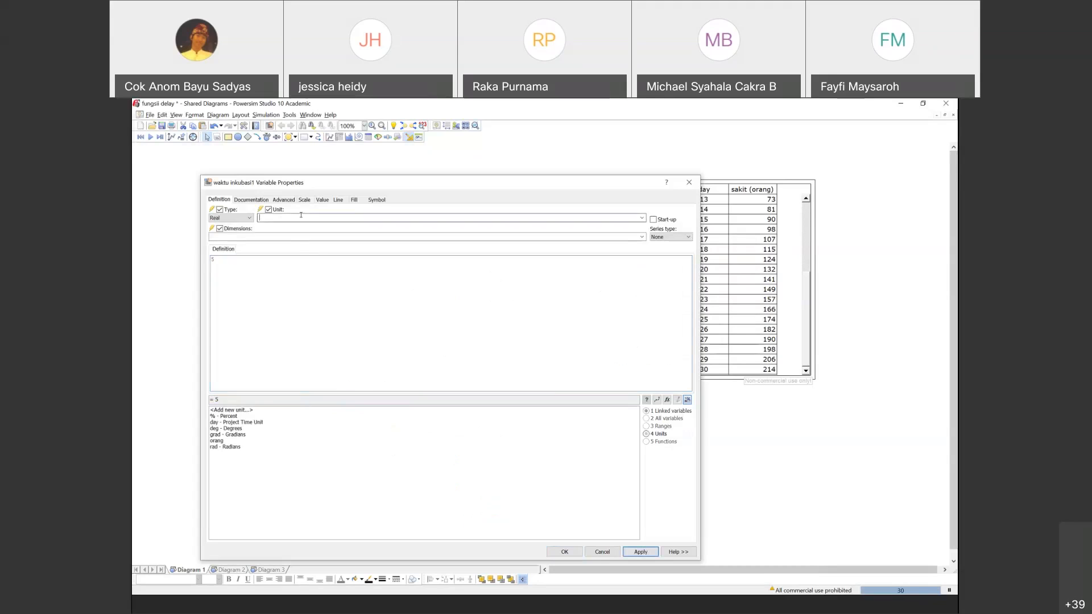
{"action": "double_click", "coordinate": [222, 423]}
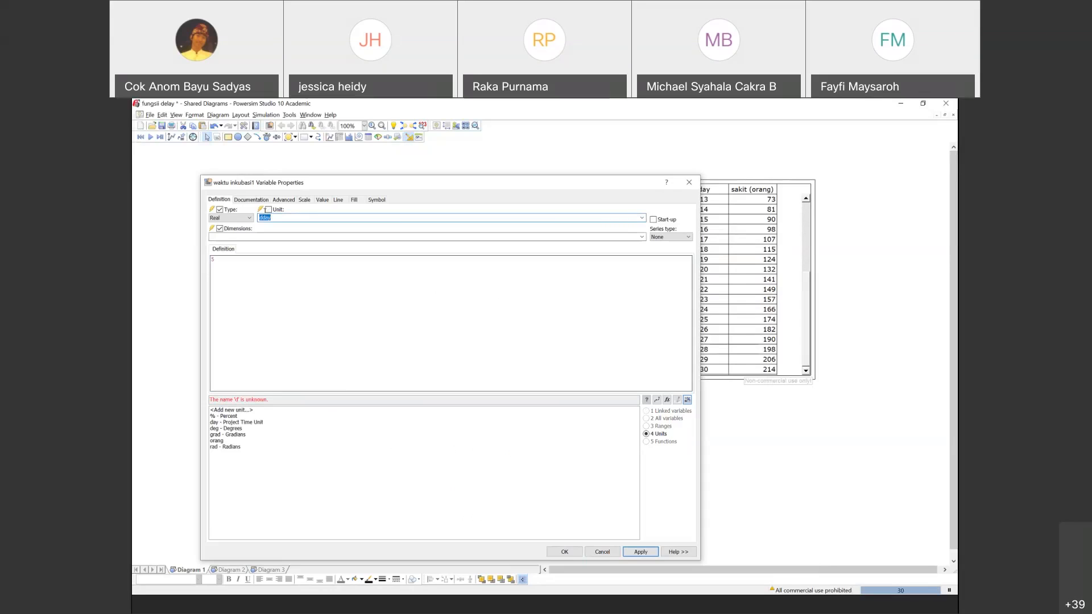
{"action": "key", "text": "BackSpace"}
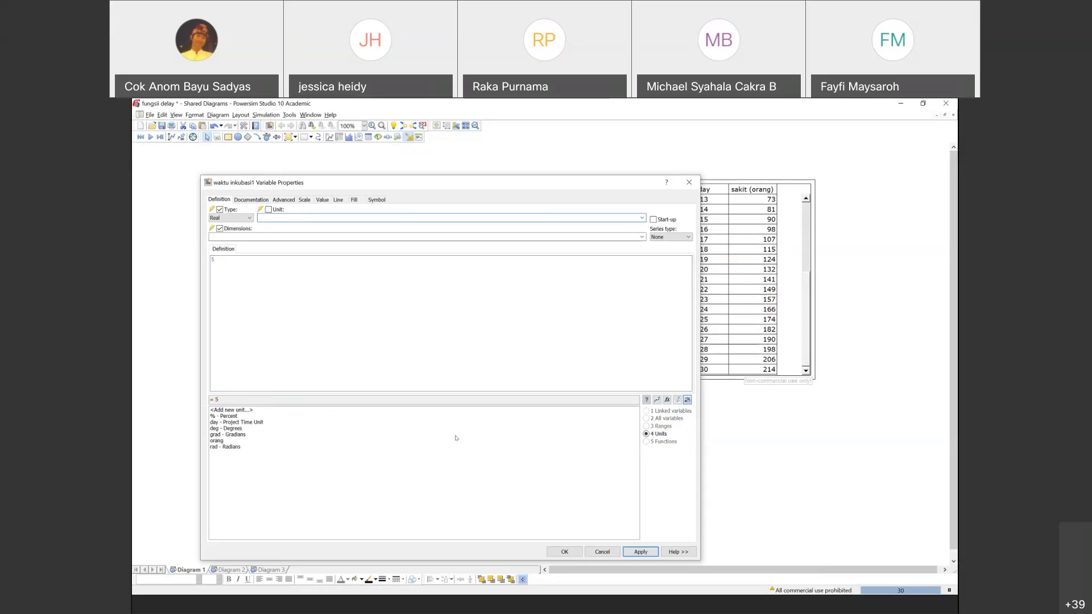
{"action": "double_click", "coordinate": [222, 423]}
{"action": "left_click", "coordinate": [565, 552]}
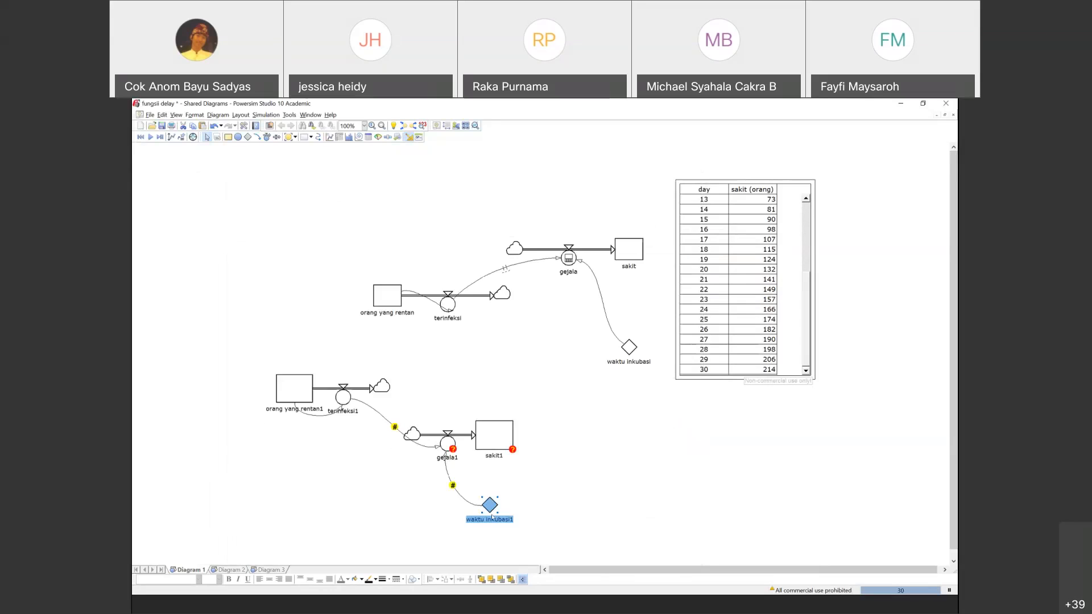
Define the sakit1 level with an initial value of 0 and unit orang.
{"action": "left_click", "coordinate": [493, 441]}
{"action": "double_click", "coordinate": [493, 441]}
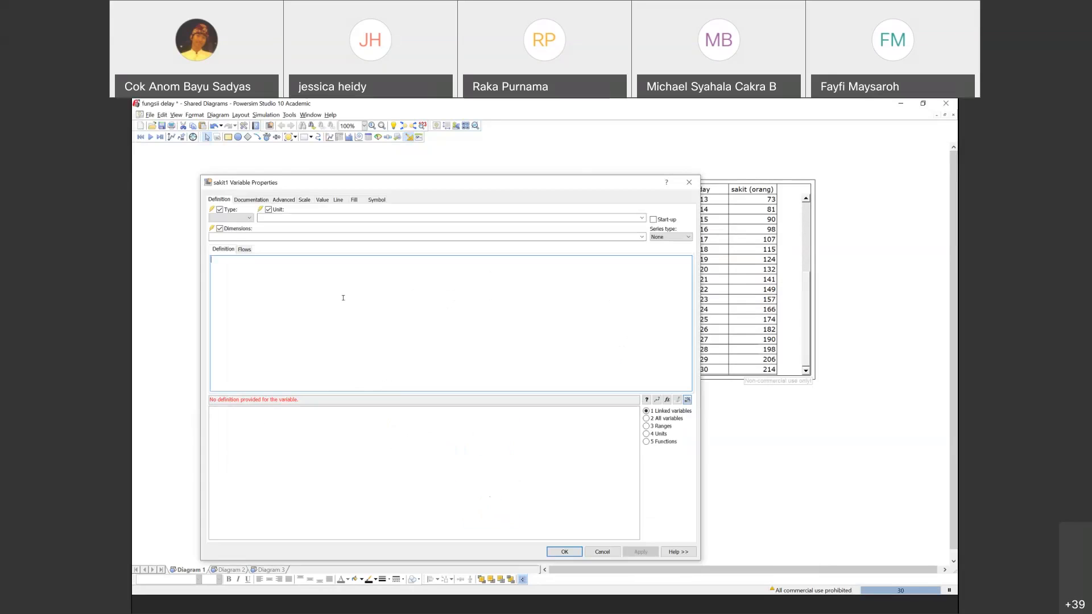
{"action": "type", "text": "0"}
{"action": "left_click", "coordinate": [349, 219]}
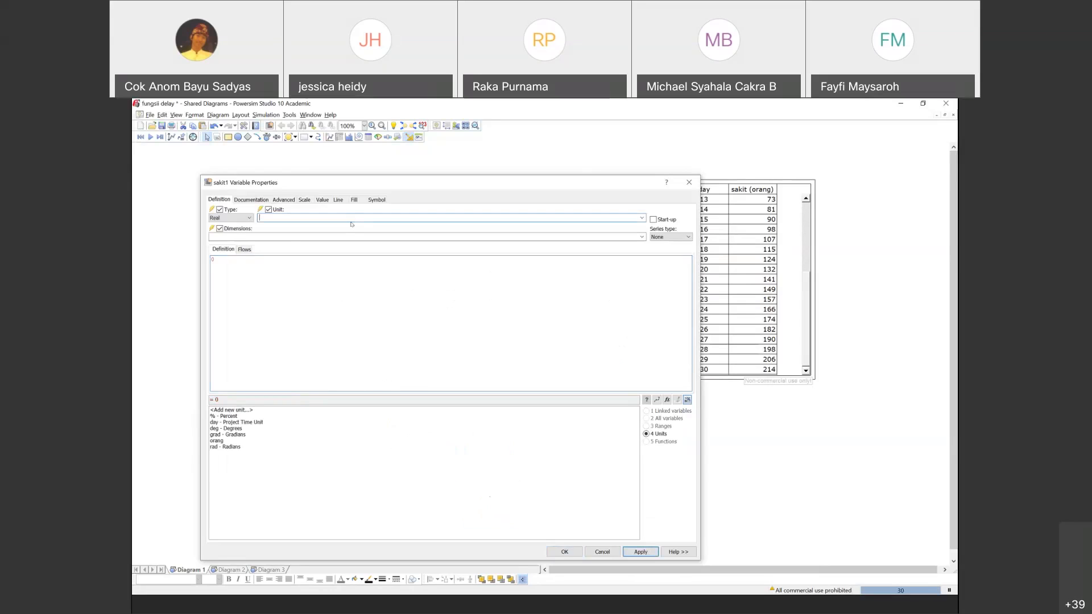
{"action": "double_click", "coordinate": [300, 441]}
{"action": "left_click", "coordinate": [640, 552]}
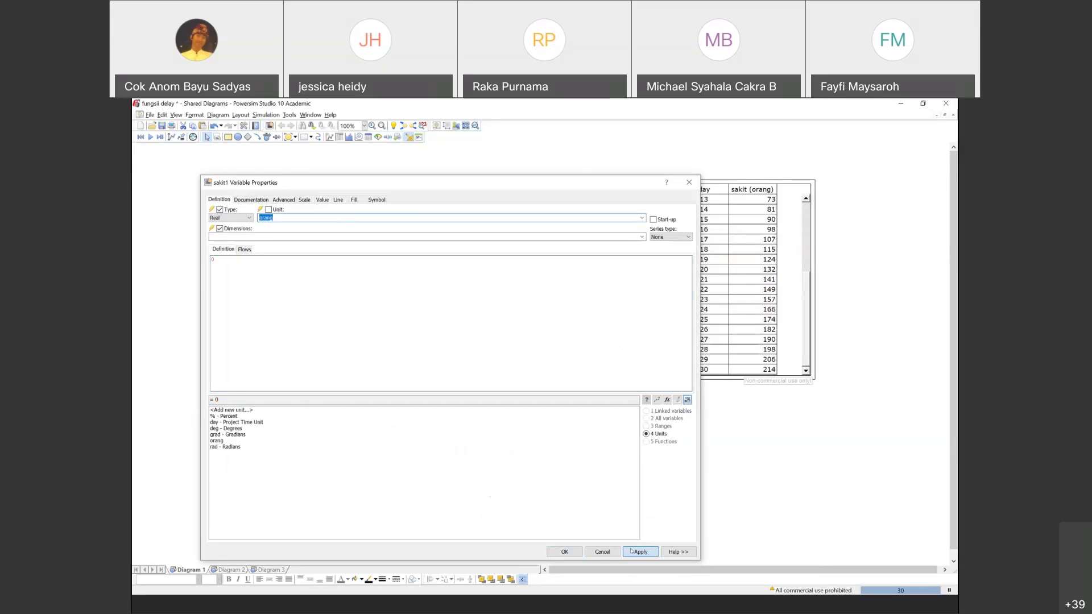
{"action": "left_click", "coordinate": [564, 552]}
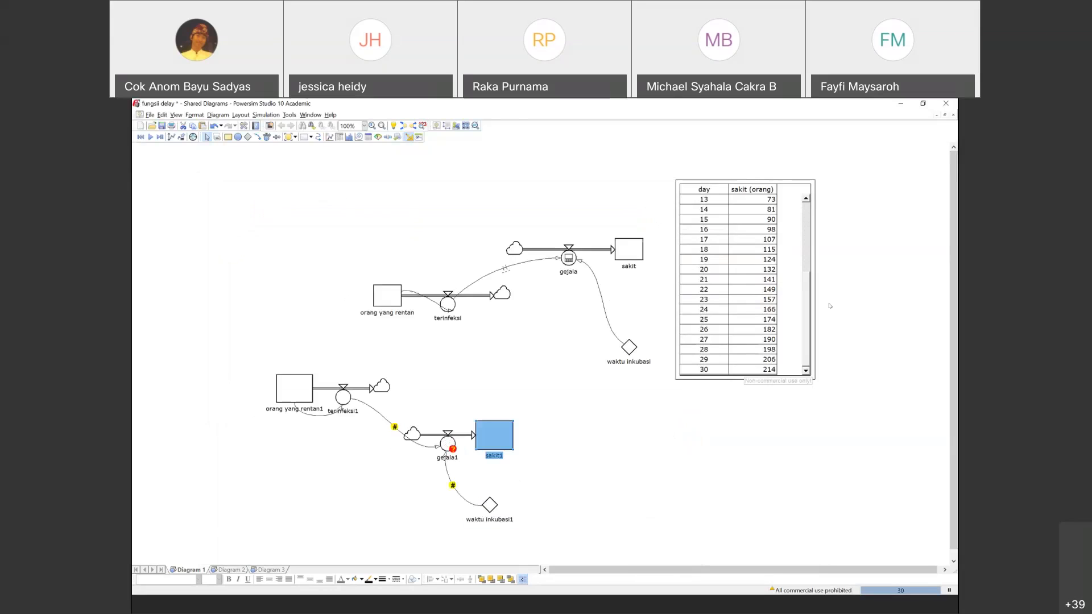
Examine the daily sakit values in the upper model's table from day 0 through day 30.
{"action": "left_click_drag", "start_coordinate": [809, 315], "coordinate": [811, 225]}
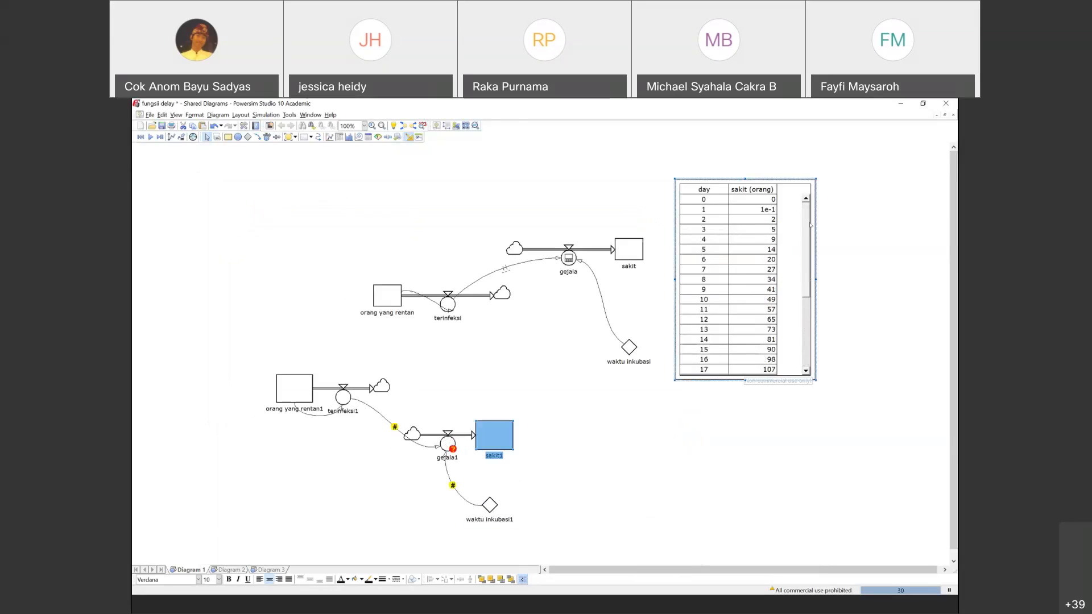
{"action": "left_click", "coordinate": [726, 209]}
{"action": "left_click", "coordinate": [755, 218]}
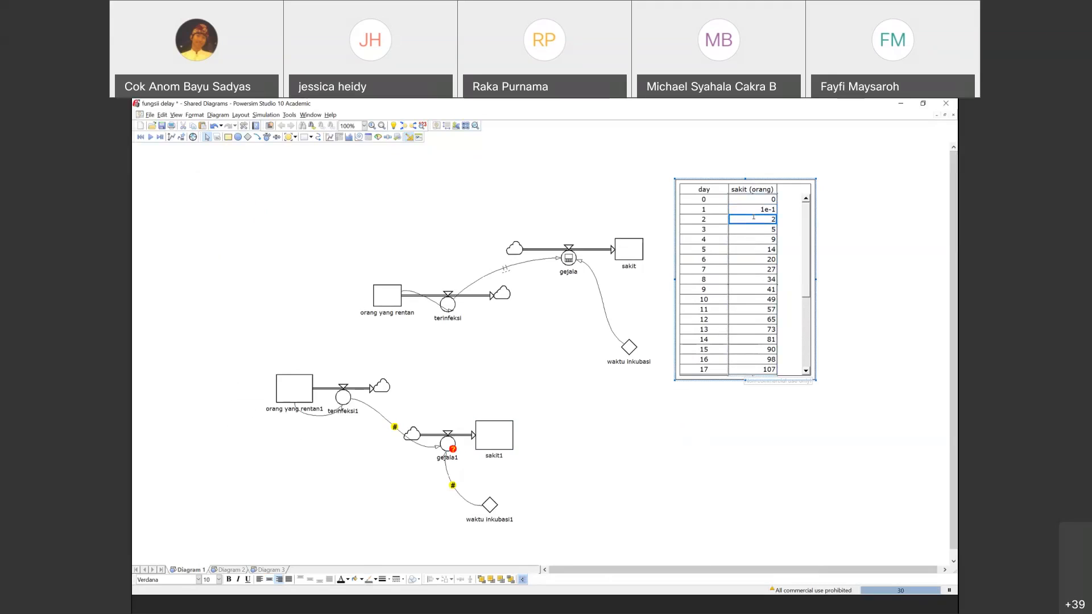
{"action": "left_click", "coordinate": [758, 228]}
{"action": "left_click", "coordinate": [758, 247]}
{"action": "left_click", "coordinate": [757, 259]}
{"action": "left_click", "coordinate": [758, 289]}
{"action": "left_click", "coordinate": [757, 319]}
{"action": "scroll", "coordinate": [758, 319], "scroll_direction": "down", "scroll_amount": 1}
{"action": "left_click_drag", "start_coordinate": [809, 296], "coordinate": [777, 327]}
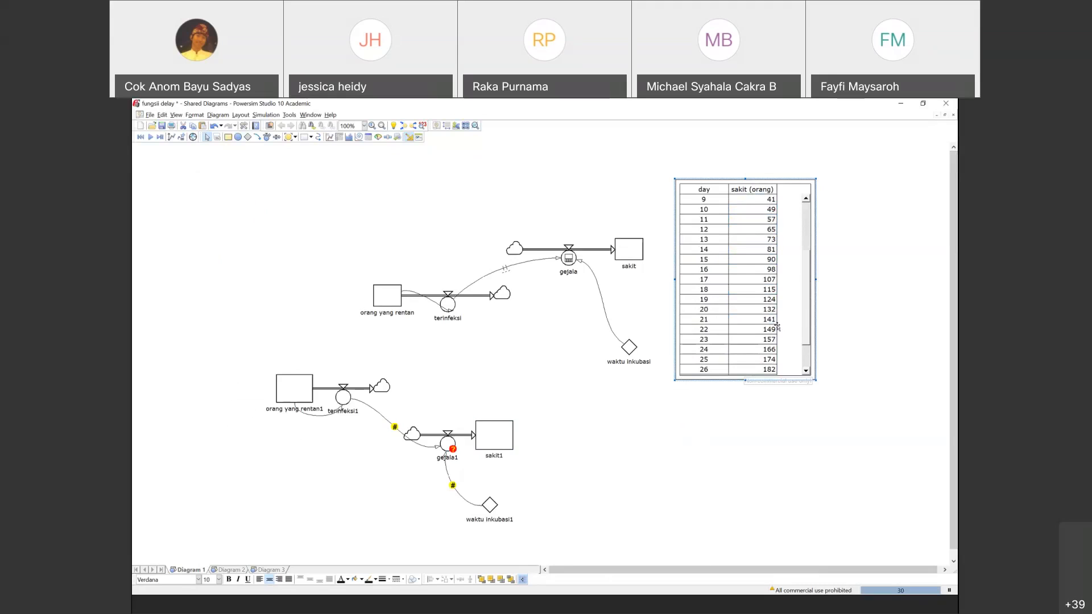
{"action": "scroll", "coordinate": [761, 366], "scroll_direction": "down", "scroll_amount": 2}
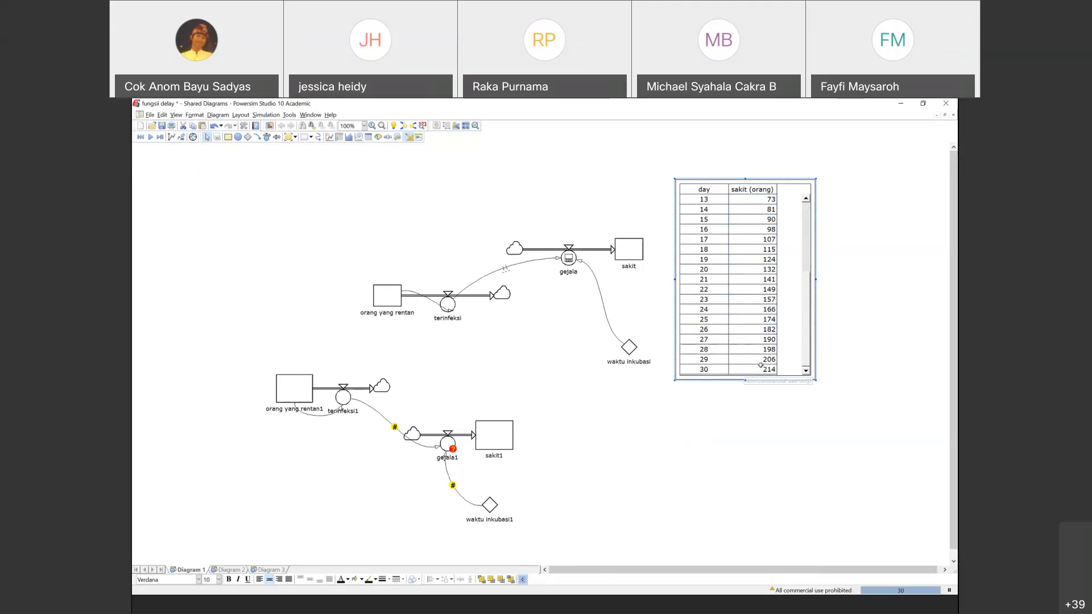
{"action": "left_click", "coordinate": [760, 367]}
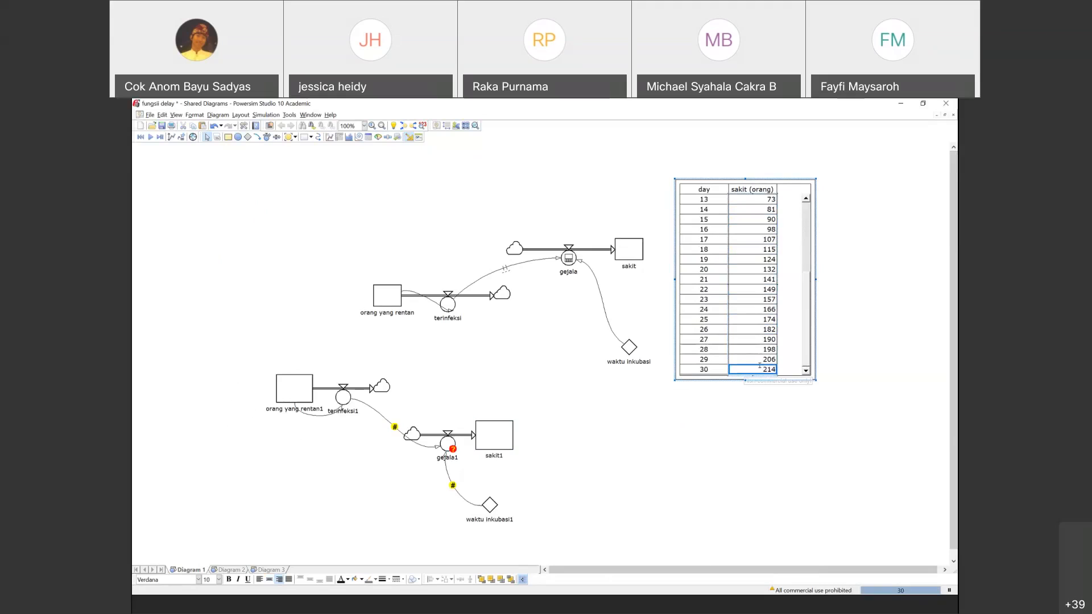
Insert the DELAYPPLMTR function into the definition of the gejala1 rate.
{"action": "left_click", "coordinate": [489, 505]}
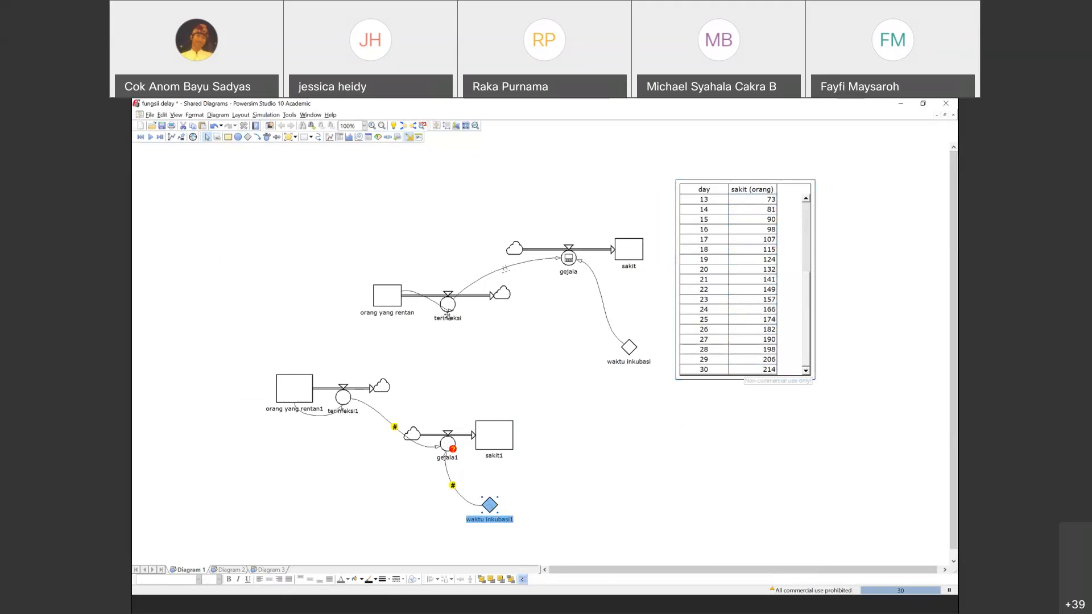
{"action": "left_click", "coordinate": [447, 444], "text": "shift"}
{"action": "double_click", "coordinate": [448, 445]}
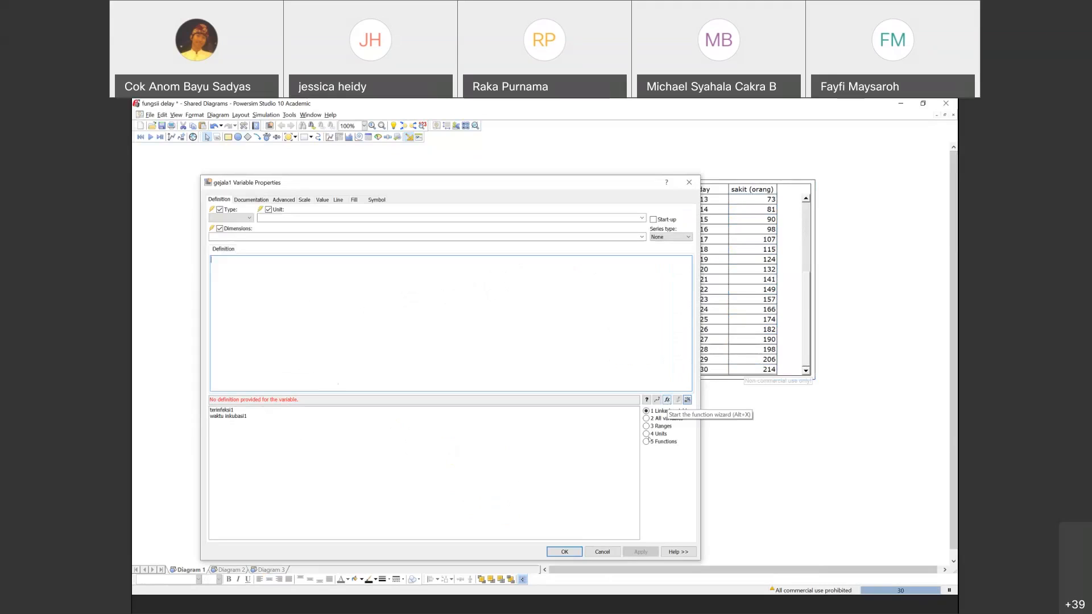
{"action": "left_click", "coordinate": [647, 442]}
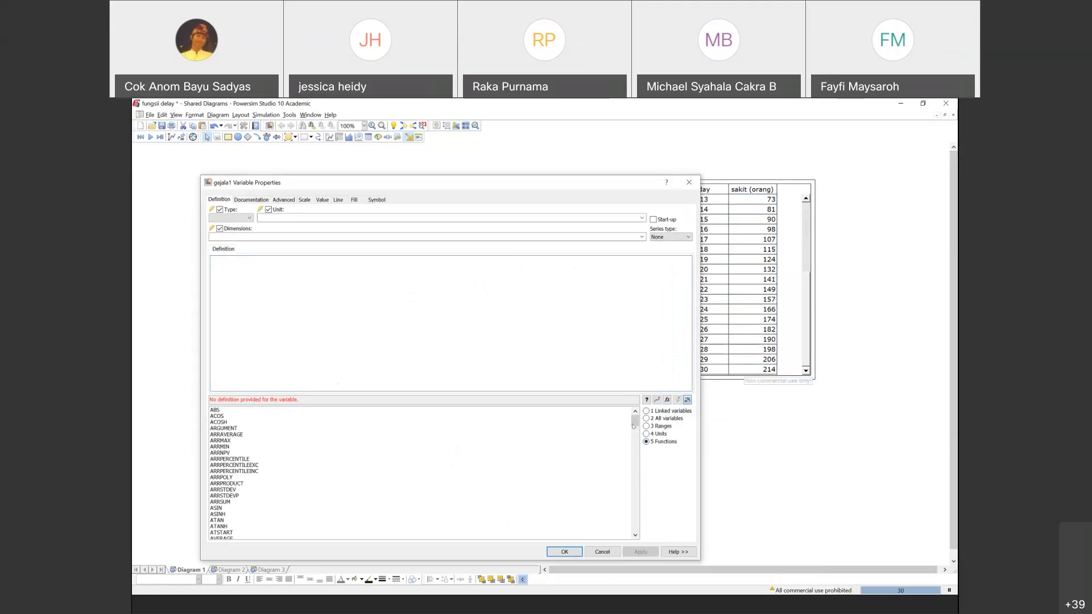
{"action": "left_click_drag", "start_coordinate": [633, 426], "coordinate": [635, 452]}
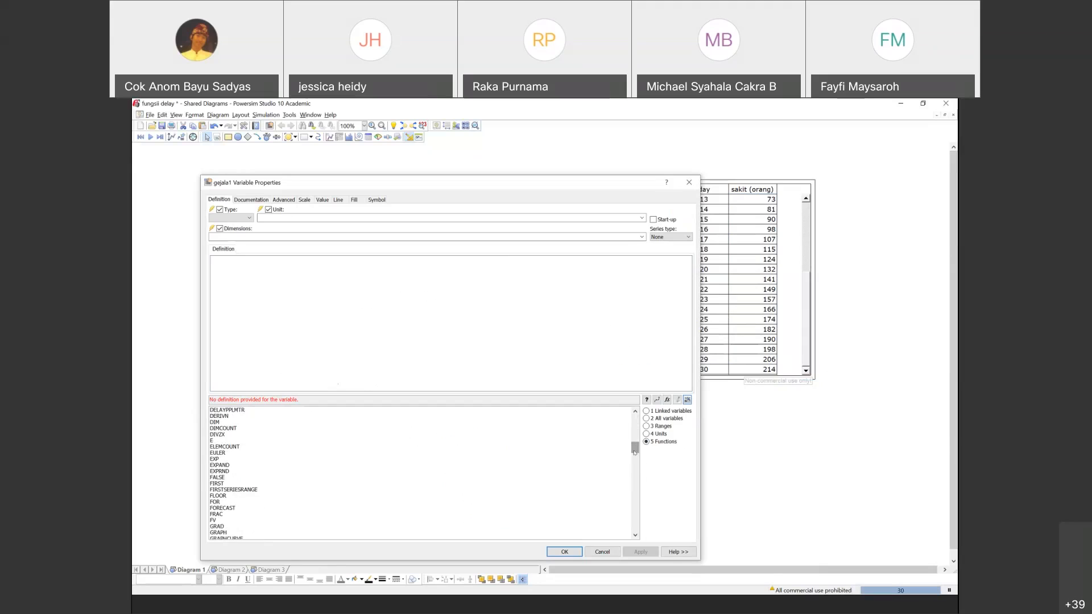
{"action": "left_click", "coordinate": [635, 412]}
{"action": "left_click", "coordinate": [636, 412]}
{"action": "left_click", "coordinate": [635, 412]}
{"action": "left_click", "coordinate": [636, 412]}
{"action": "left_click", "coordinate": [635, 412]}
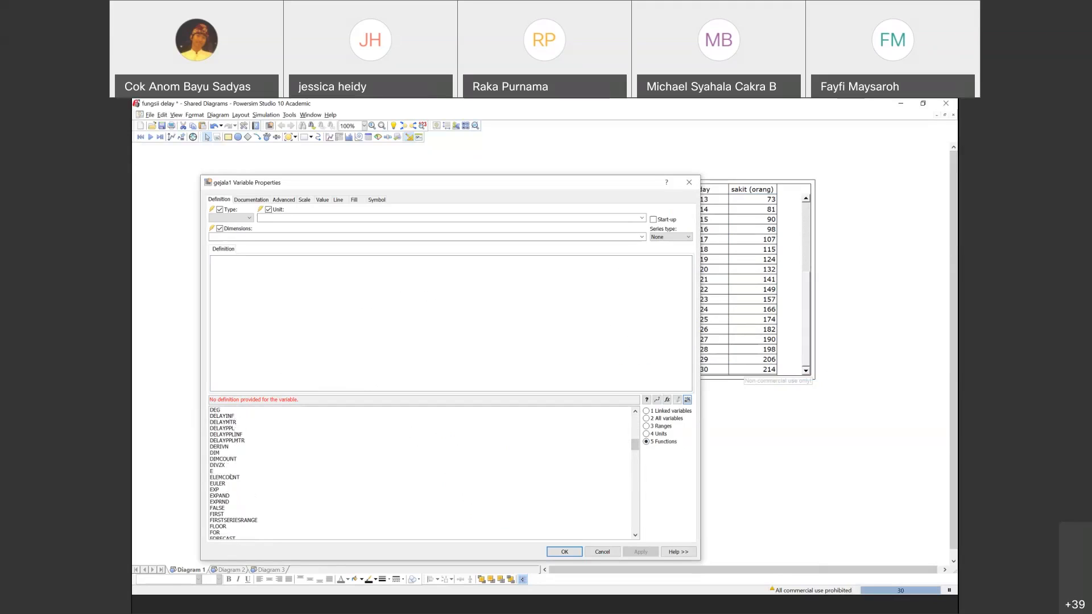
{"action": "double_click", "coordinate": [228, 442]}
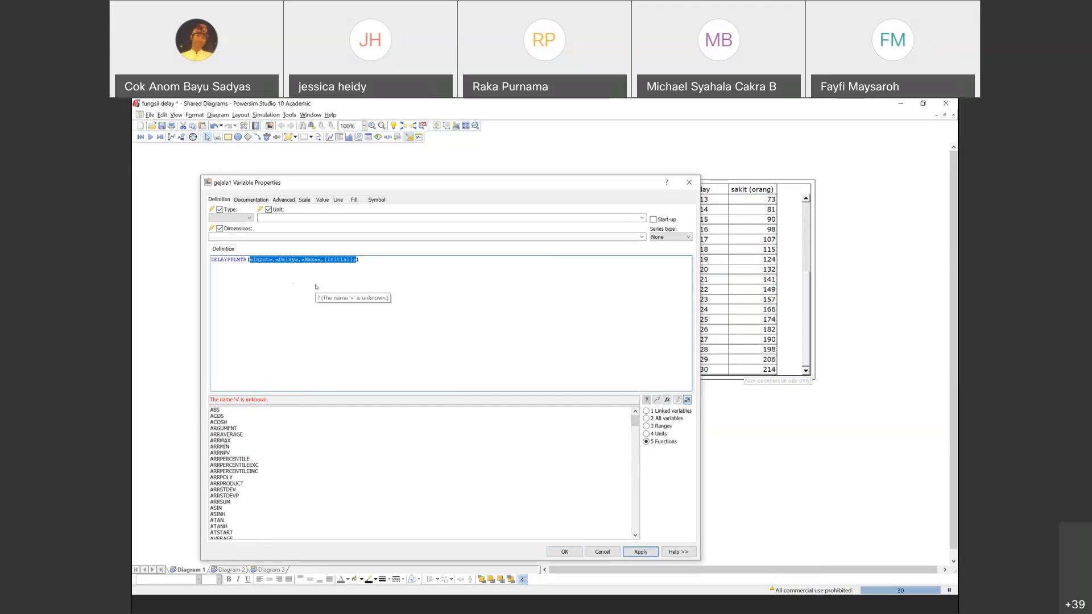
Replace the input argument of gejala1's DELAYPPLMTR function with the linked variable terinfeksi1.
{"action": "left_click", "coordinate": [265, 259]}
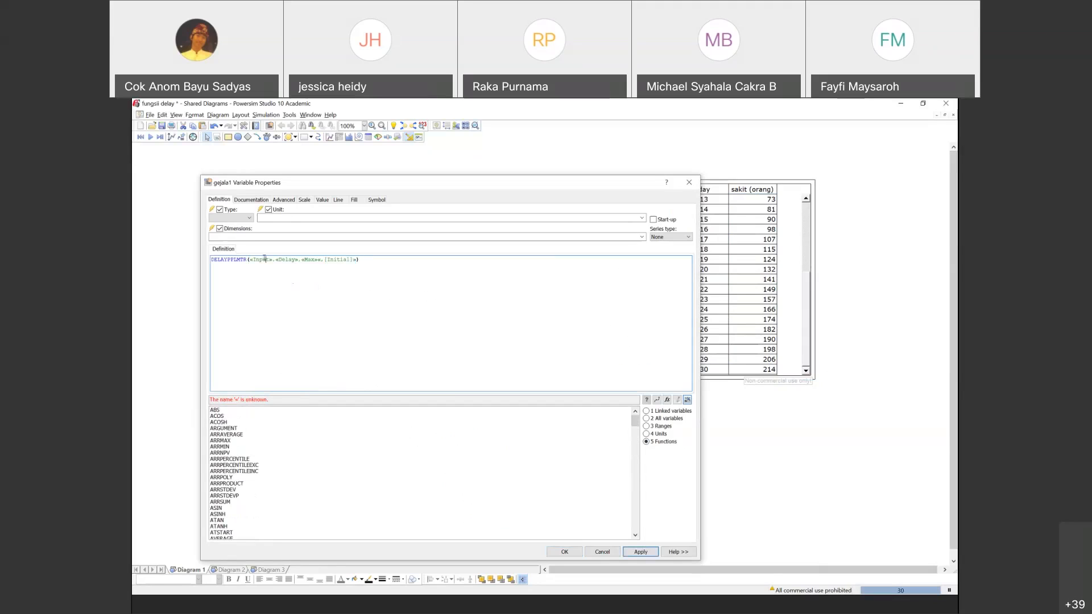
{"action": "left_click", "coordinate": [652, 413]}
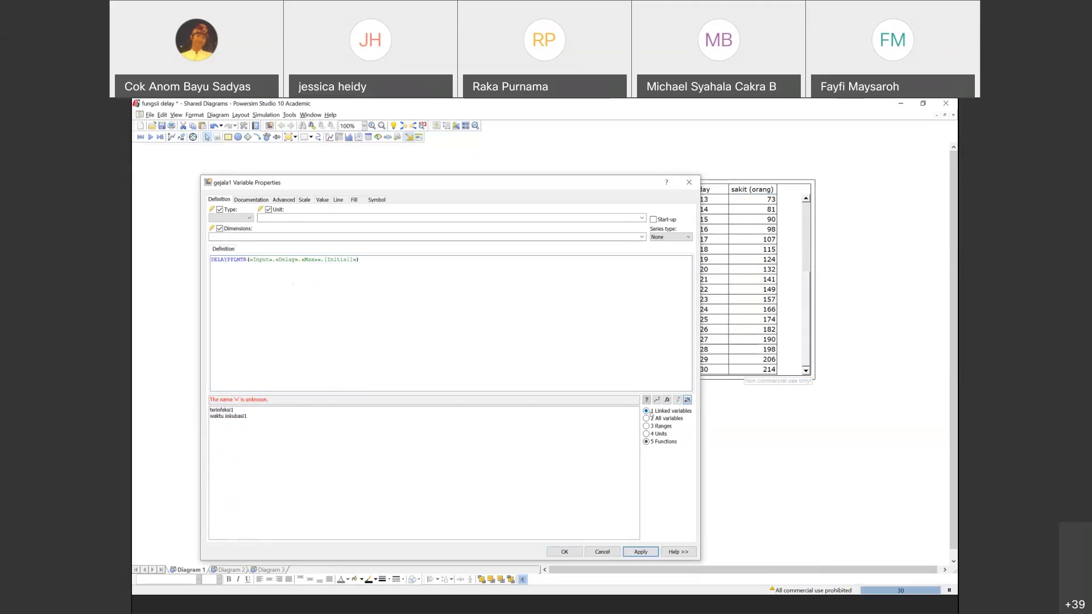
{"action": "left_click", "coordinate": [269, 259]}
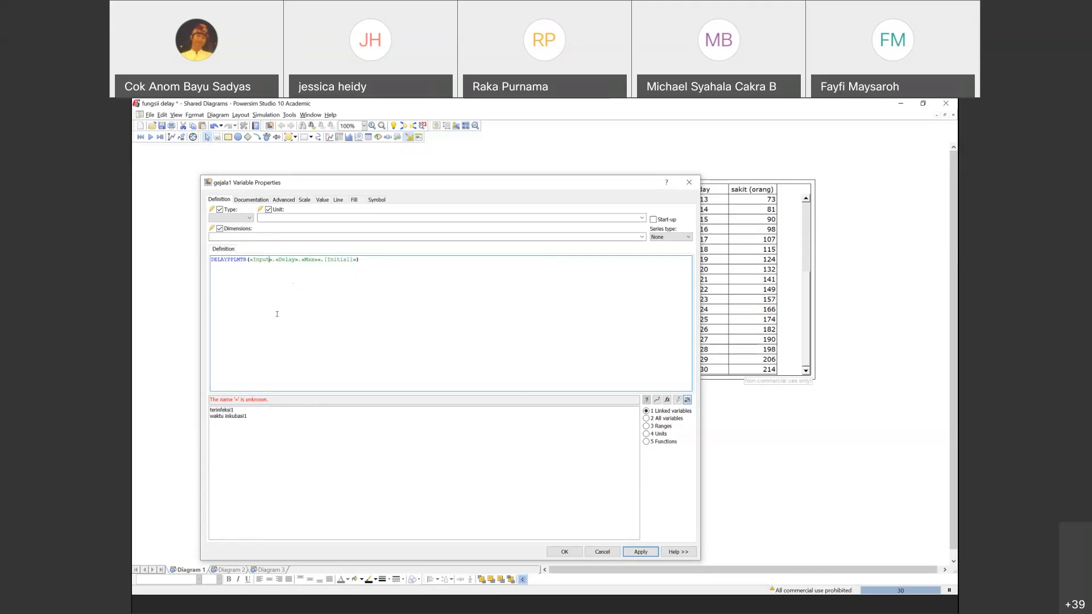
{"action": "key", "text": "BackSpace"}
{"action": "key", "text": "BackSpace"}
{"action": "key", "text": "BackSpace"}
{"action": "key", "text": "BackSpace"}
{"action": "key", "text": "BackSpace"}
{"action": "key", "text": "BackSpace"}
{"action": "key", "text": "BackSpace"}
{"action": "double_click", "coordinate": [221, 410]}
Set the delay argument of gejala1's DELAYPPLMTR function to 5<<day>> and its third argument to 1.
{"action": "key", "text": "BackSpace"}
{"action": "key", "text": "BackSpace"}
{"action": "key", "text": "BackSpace"}
{"action": "key", "text": "BackSpace"}
{"action": "key", "text": "BackSpace"}
{"action": "key", "text": "BackSpace"}
{"action": "key", "text": "BackSpace"}
{"action": "type", "text": "5<<day>>"}
{"action": "key", "text": "BackSpace"}
{"action": "key", "text": "BackSpace"}
{"action": "key", "text": "BackSpace"}
{"action": "key", "text": "BackSpace"}
{"action": "key", "text": "BackSpace"}
{"action": "key", "text": "BackSpace"}
{"action": "type", "text": "1"}
Set the initial argument of gejala1's DELAYPPLMTR function to terinfeksi1*1<<%>> and accept the definition.
{"action": "key", "text": "BackSpace"}
{"action": "key", "text": "BackSpace"}
{"action": "key", "text": "BackSpace"}
{"action": "key", "text": "BackSpace"}
{"action": "key", "text": "BackSpace"}
{"action": "key", "text": "BackSpace"}
{"action": "key", "text": "BackSpace"}
{"action": "key", "text": "BackSpace"}
{"action": "key", "text": "BackSpace"}
{"action": "key", "text": "BackSpace"}
{"action": "mouse_move", "coordinate": [260, 260]}
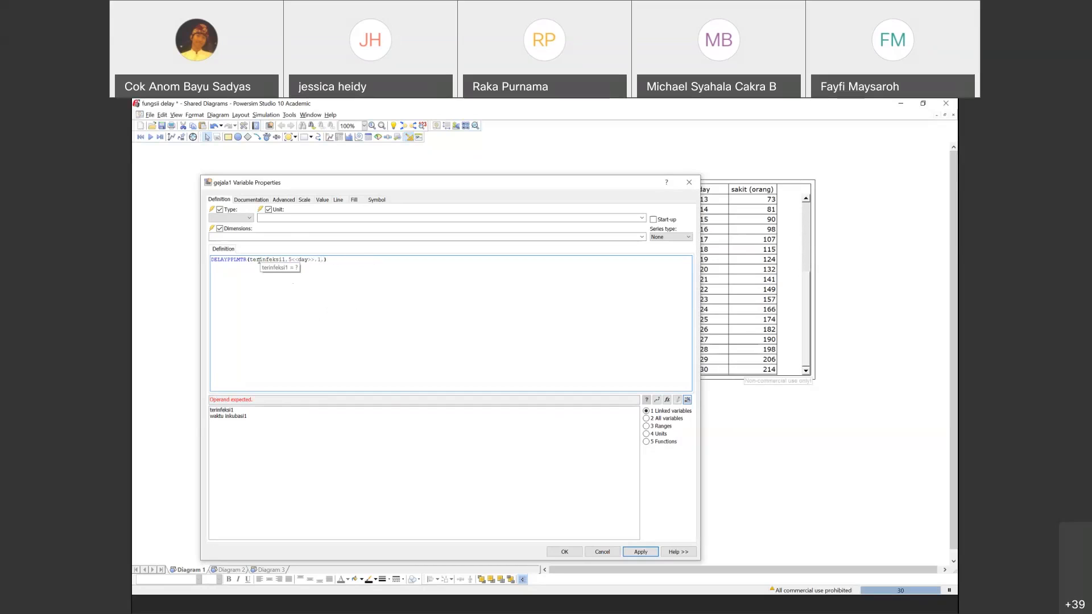
{"action": "double_click", "coordinate": [225, 410]}
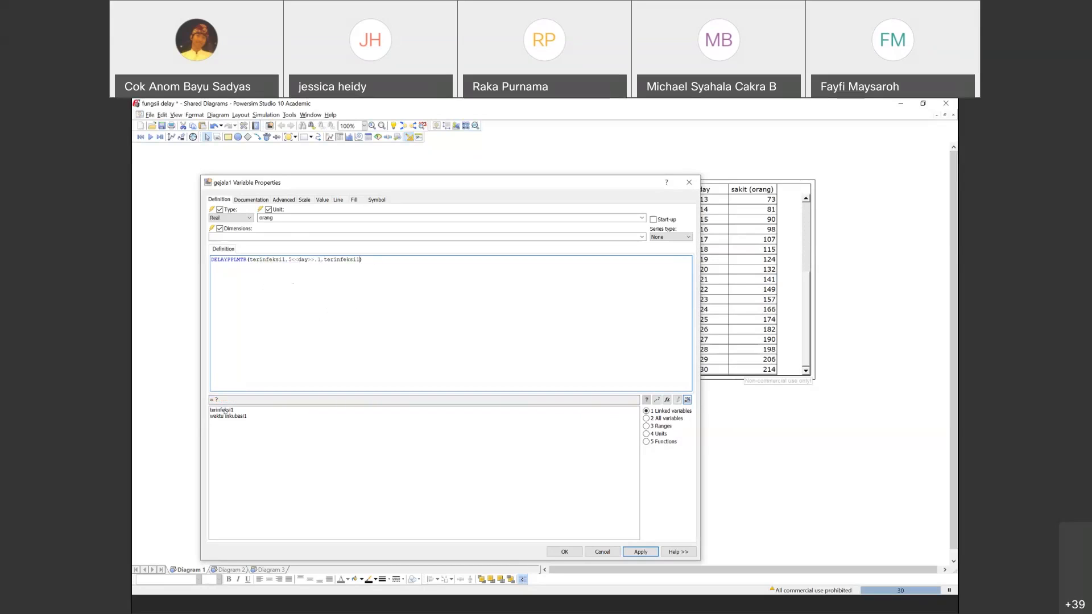
{"action": "type", "text": "*1<"}
{"action": "type", "text": "<%>>"}
{"action": "left_click", "coordinate": [565, 551]}
{"action": "left_click", "coordinate": [494, 487]}
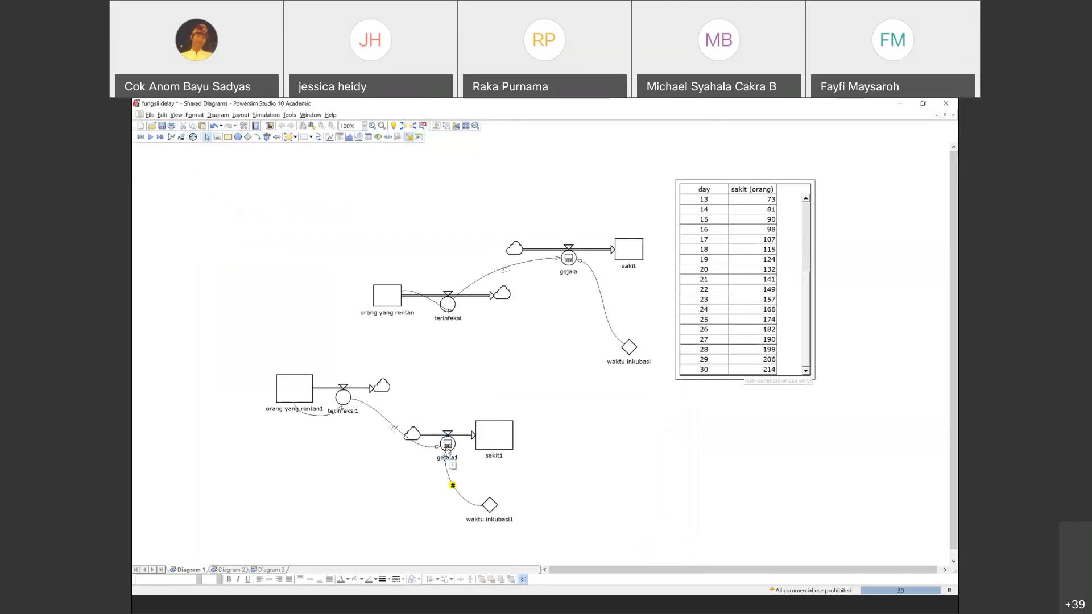
{"action": "left_click", "coordinate": [452, 444]}
{"action": "key", "text": "BackSpace"}
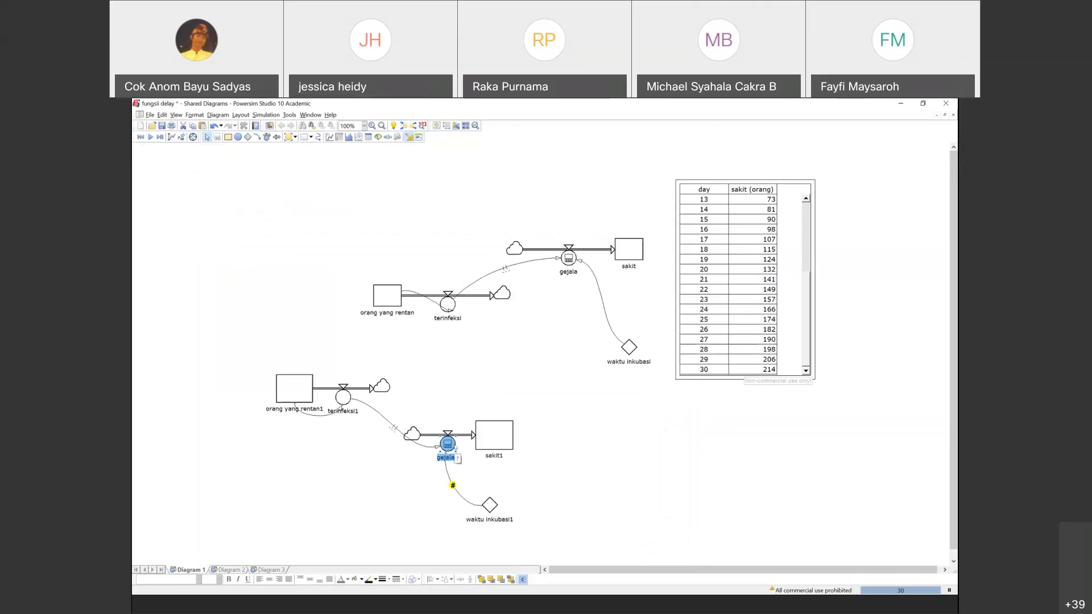
{"action": "type", "text": "1"}
Add an enlarged time table below the sakit table and assign the sakit1 level to it.
{"action": "left_click_drag", "start_coordinate": [808, 293], "coordinate": [807, 201]}
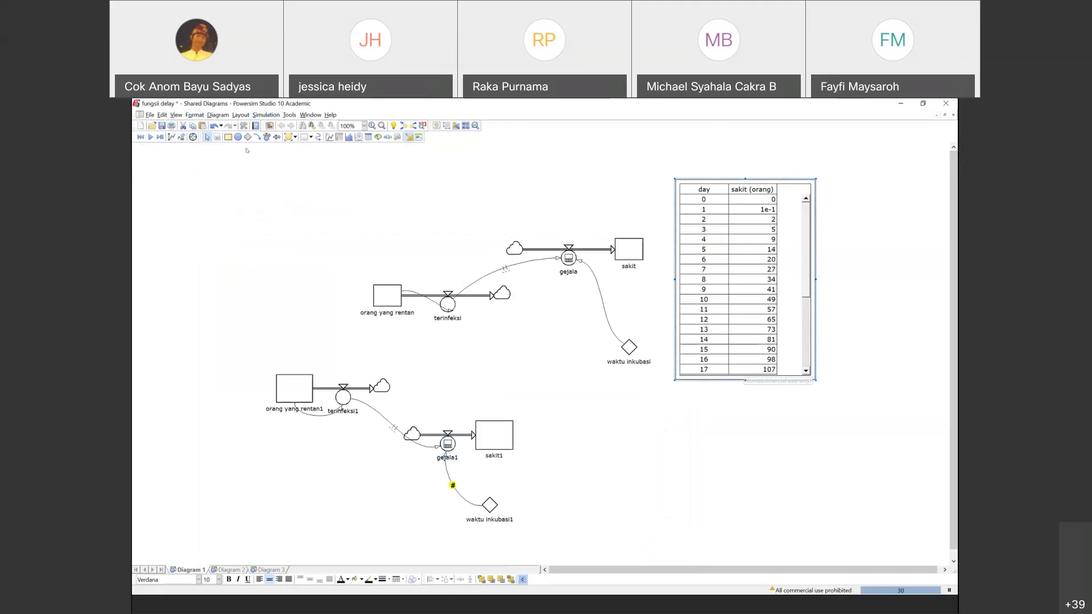
{"action": "left_click", "coordinate": [339, 137]}
{"action": "left_click", "coordinate": [672, 406]}
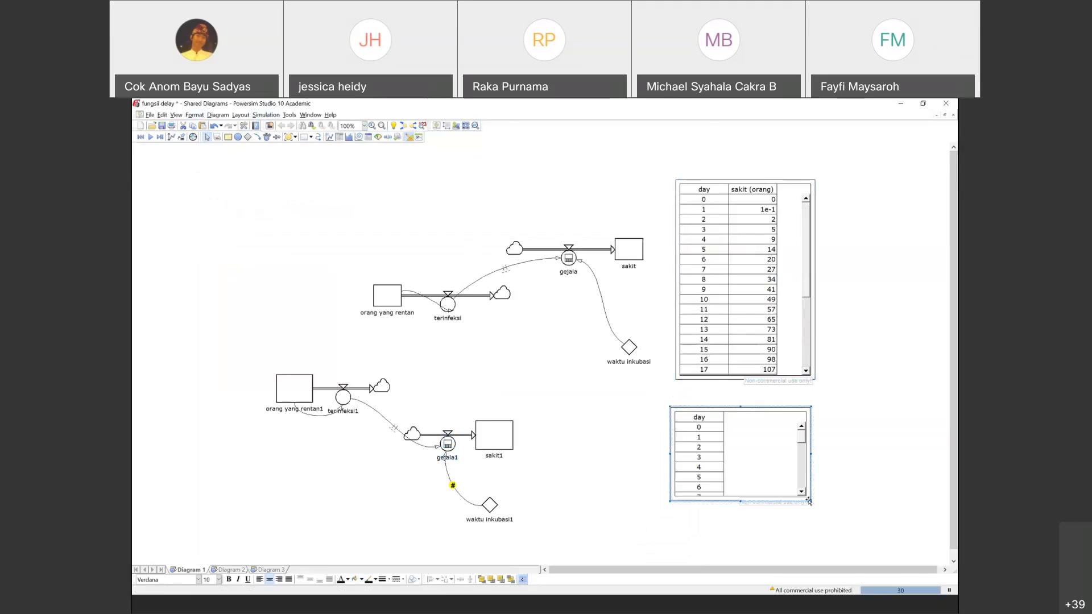
{"action": "left_click_drag", "start_coordinate": [808, 501], "coordinate": [711, 487]}
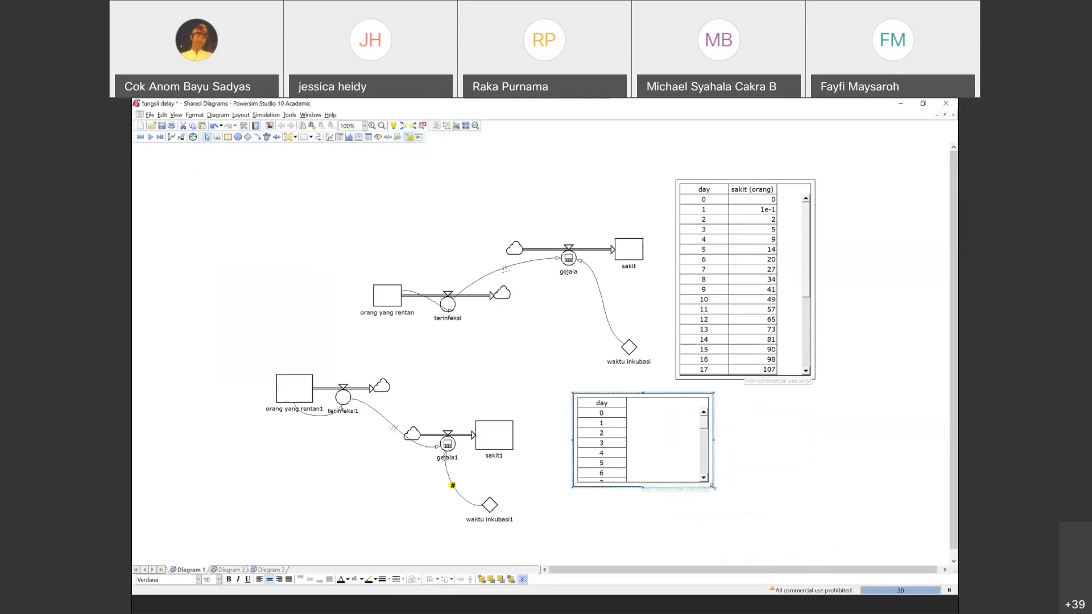
{"action": "left_click_drag", "start_coordinate": [730, 524], "coordinate": [733, 524]}
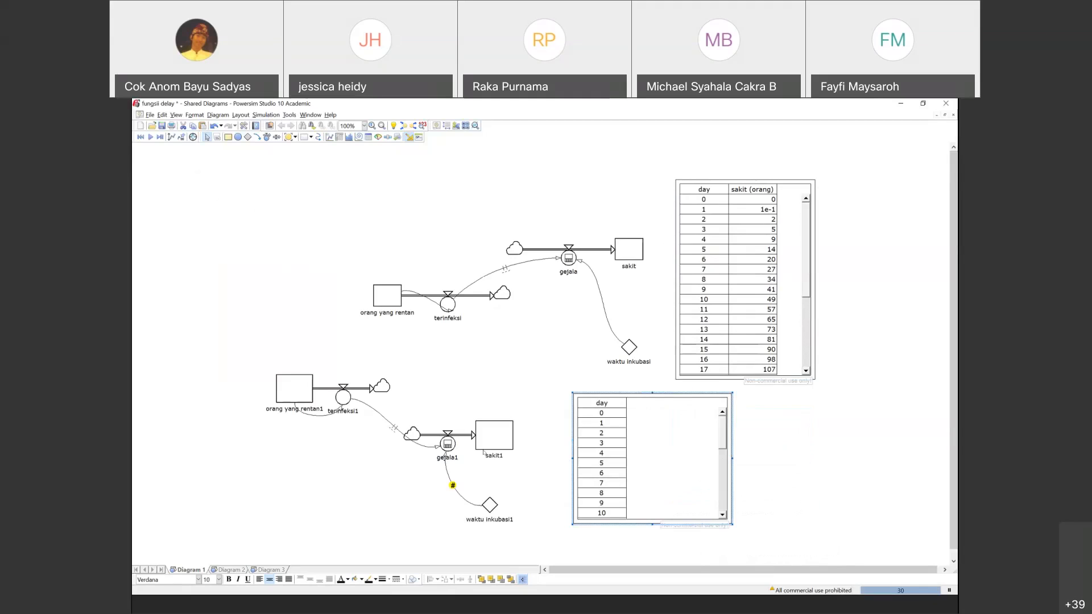
{"action": "left_click_drag", "start_coordinate": [495, 437], "coordinate": [651, 434]}
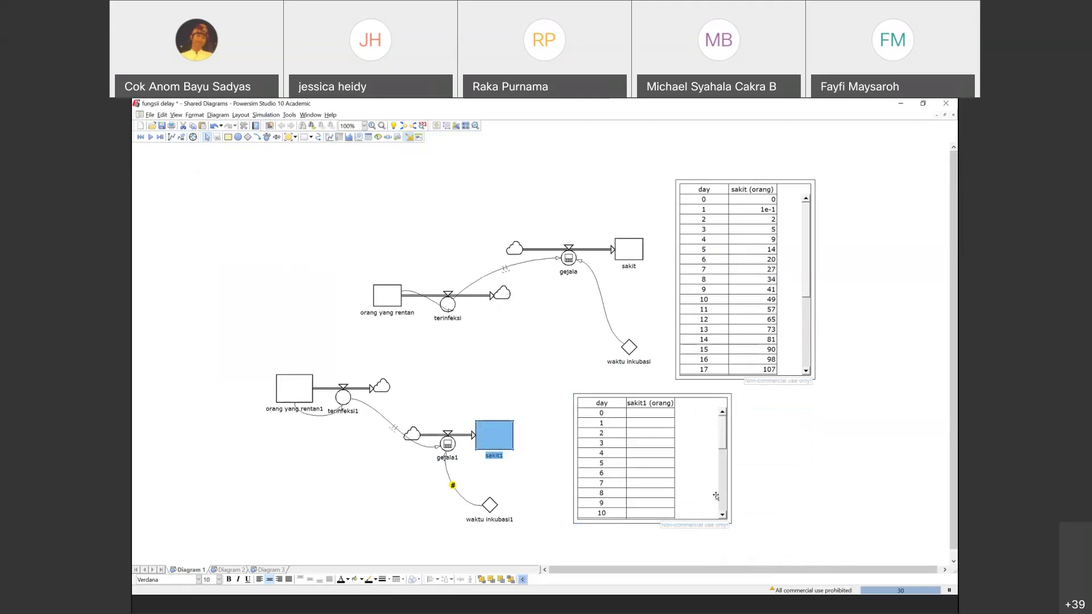
Run the simulation and review the sakit1 table from day 0.
{"action": "left_click", "coordinate": [215, 160]}
{"action": "left_click", "coordinate": [150, 137]}
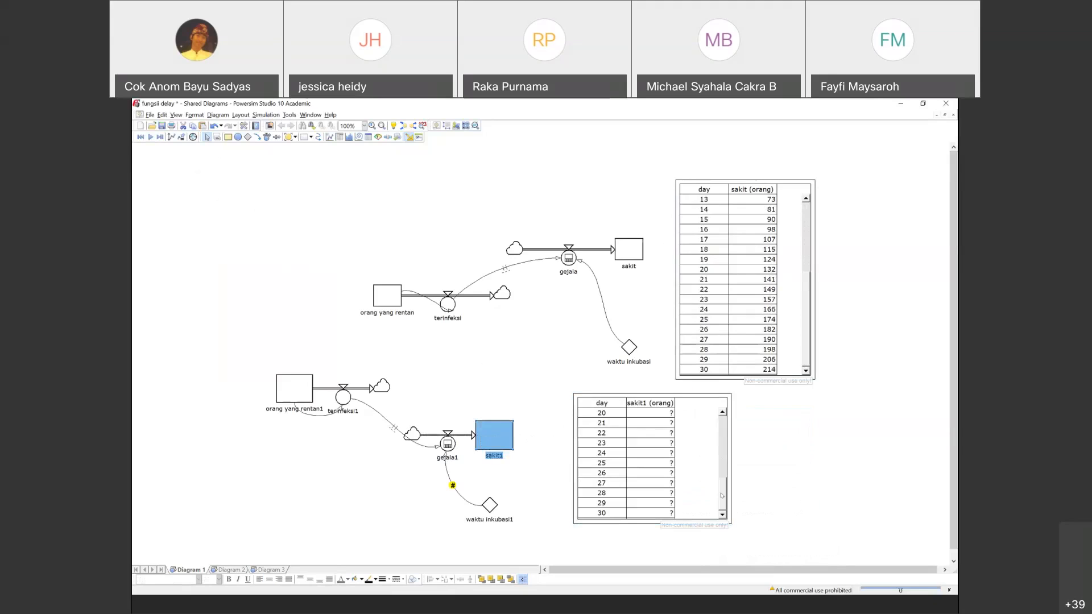
{"action": "left_click_drag", "start_coordinate": [723, 495], "coordinate": [722, 434]}
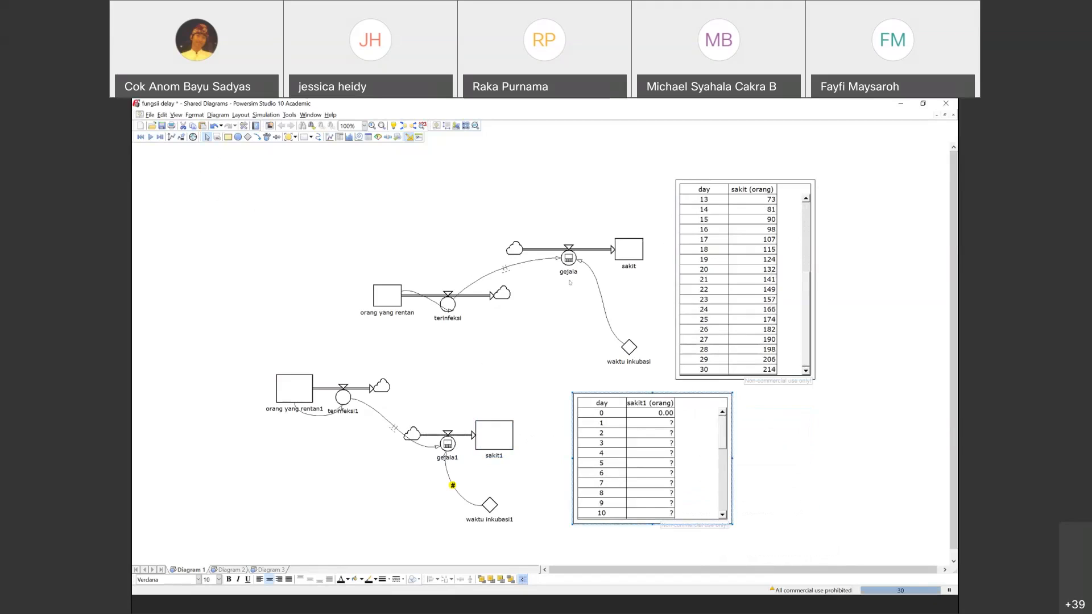
Examine the arguments of the delay formula in the original gejala flow's definition.
{"action": "left_click", "coordinate": [568, 259]}
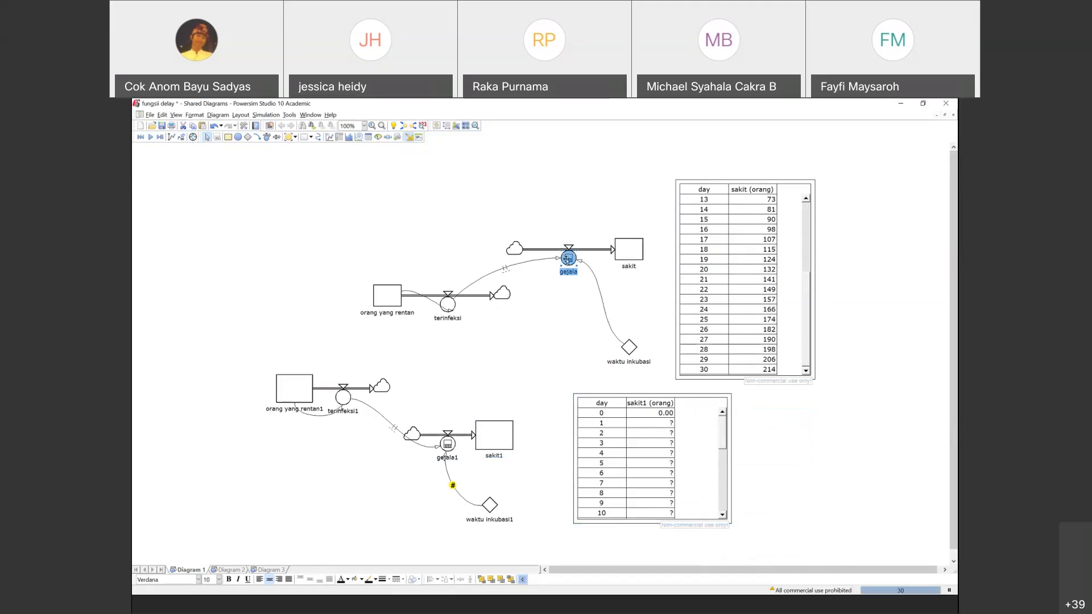
{"action": "double_click", "coordinate": [567, 259]}
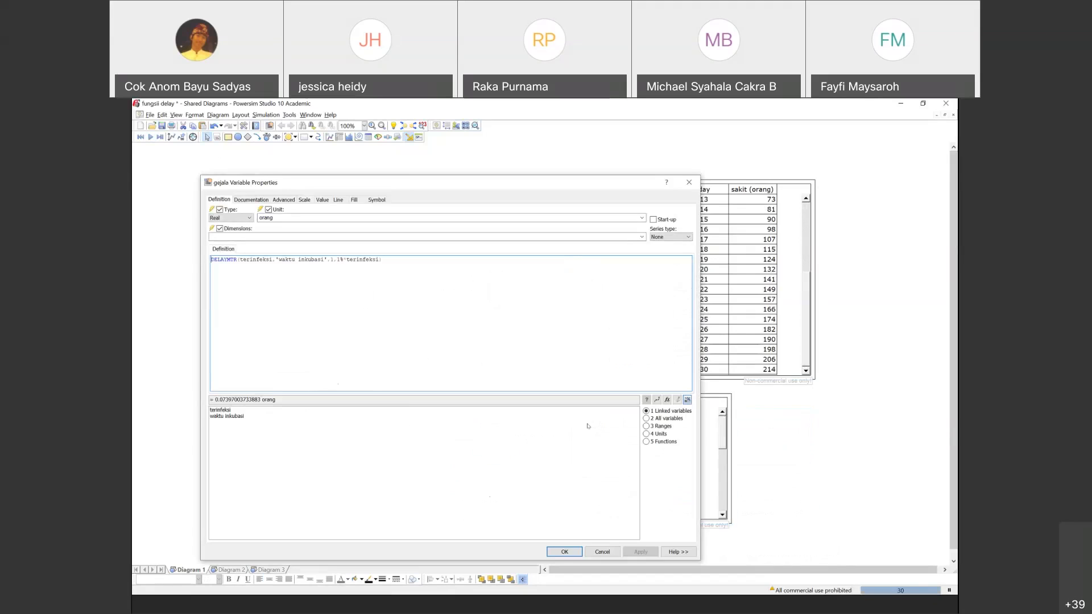
{"action": "left_click", "coordinate": [603, 550]}
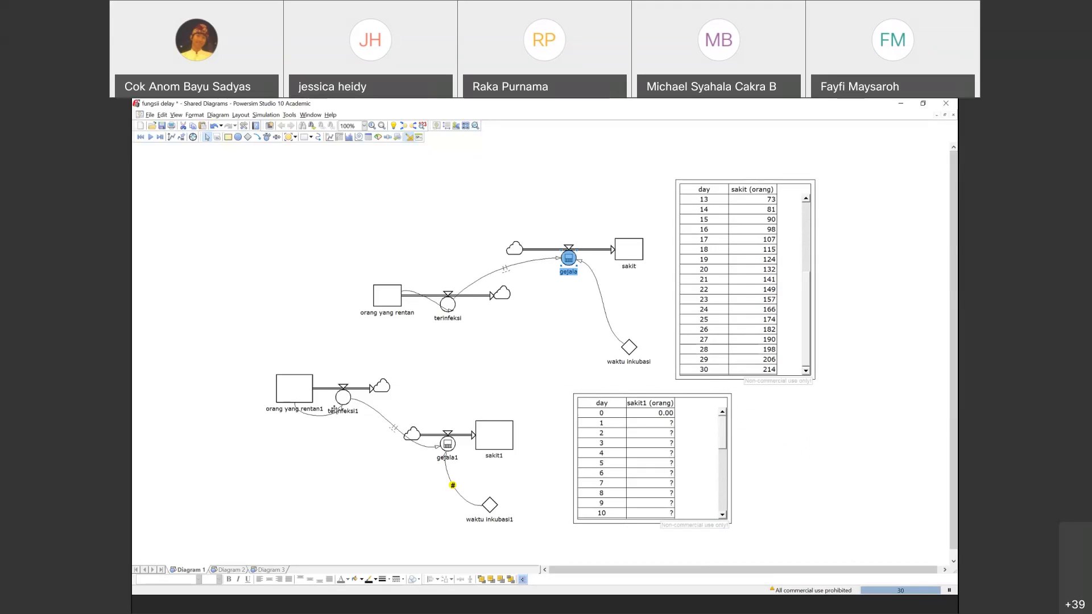
Replace the 5<<day>> delay argument in gejala1's DELAYPPLMTR formula with the linked variable 'waktu inkubasi1' and accept the definition.
{"action": "left_click", "coordinate": [342, 398]}
{"action": "left_click", "coordinate": [448, 448], "text": "shift"}
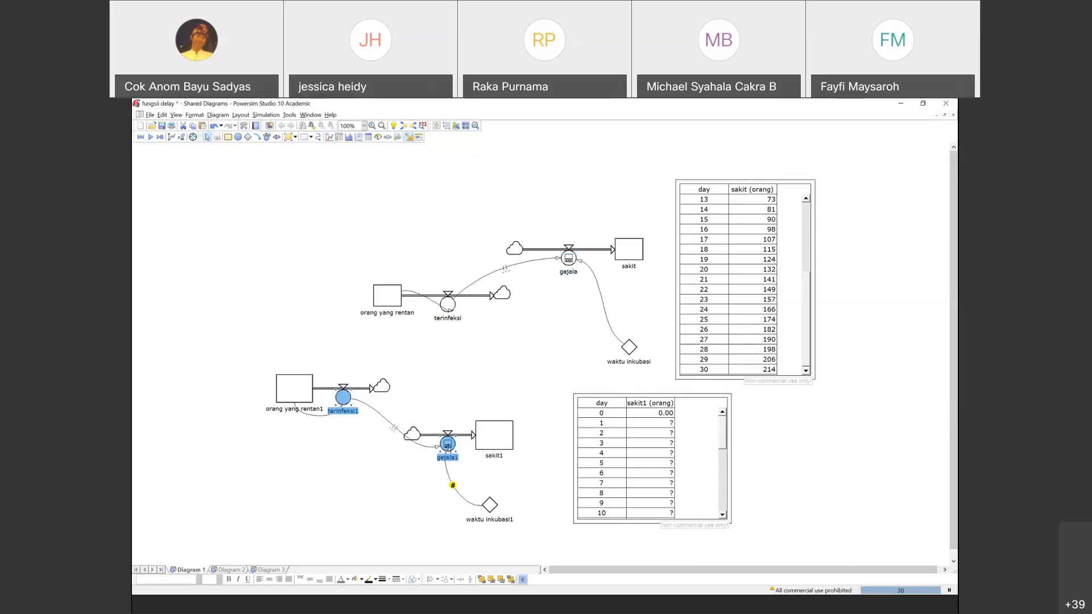
{"action": "double_click", "coordinate": [448, 445]}
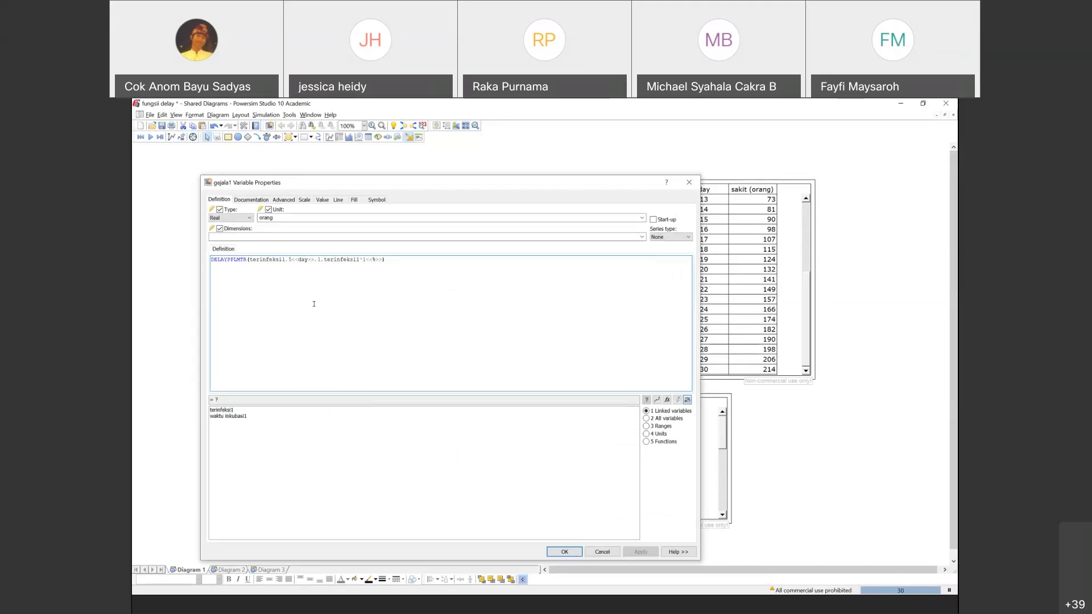
{"action": "key", "text": "BackSpace"}
{"action": "key", "text": "BackSpace"}
{"action": "key", "text": "BackSpace"}
{"action": "key", "text": "BackSpace"}
{"action": "key", "text": "BackSpace"}
{"action": "key", "text": "BackSpace"}
{"action": "key", "text": "BackSpace"}
{"action": "key", "text": "BackSpace"}
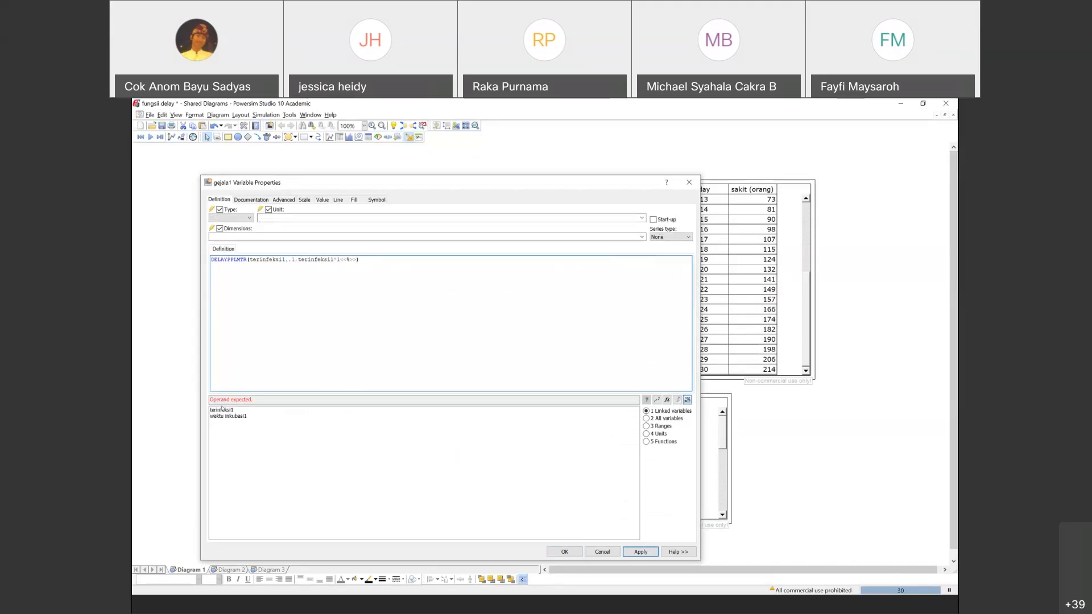
{"action": "double_click", "coordinate": [220, 418]}
{"action": "left_click", "coordinate": [654, 554]}
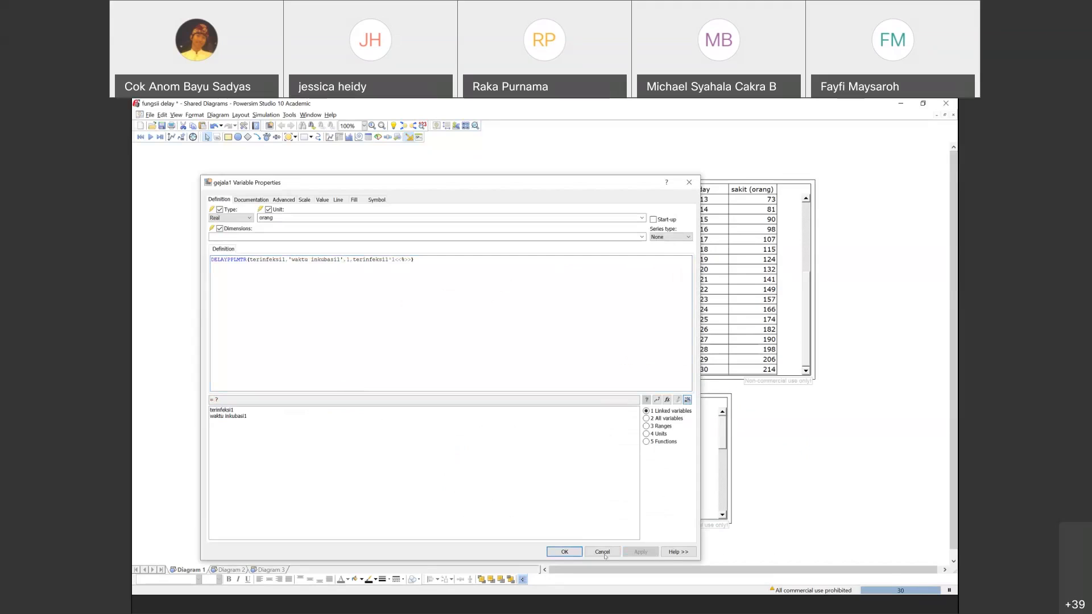
{"action": "left_click", "coordinate": [566, 552]}
Run the simulation and widen the sakit1 table and its value column.
{"action": "left_click", "coordinate": [150, 137]}
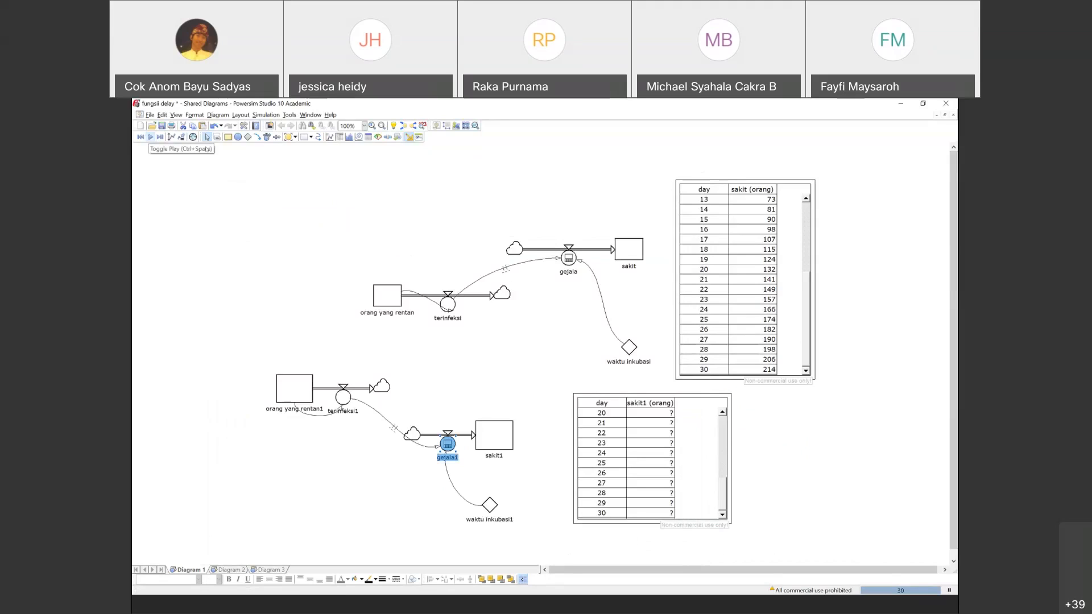
{"action": "left_click", "coordinate": [731, 458]}
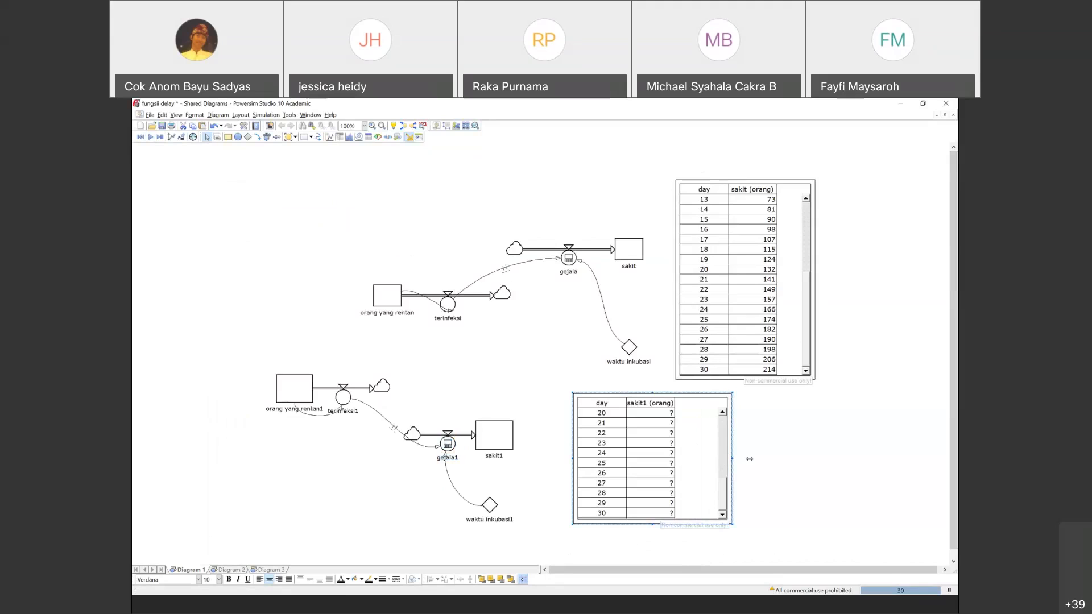
{"action": "left_click_drag", "start_coordinate": [750, 459], "coordinate": [751, 459]}
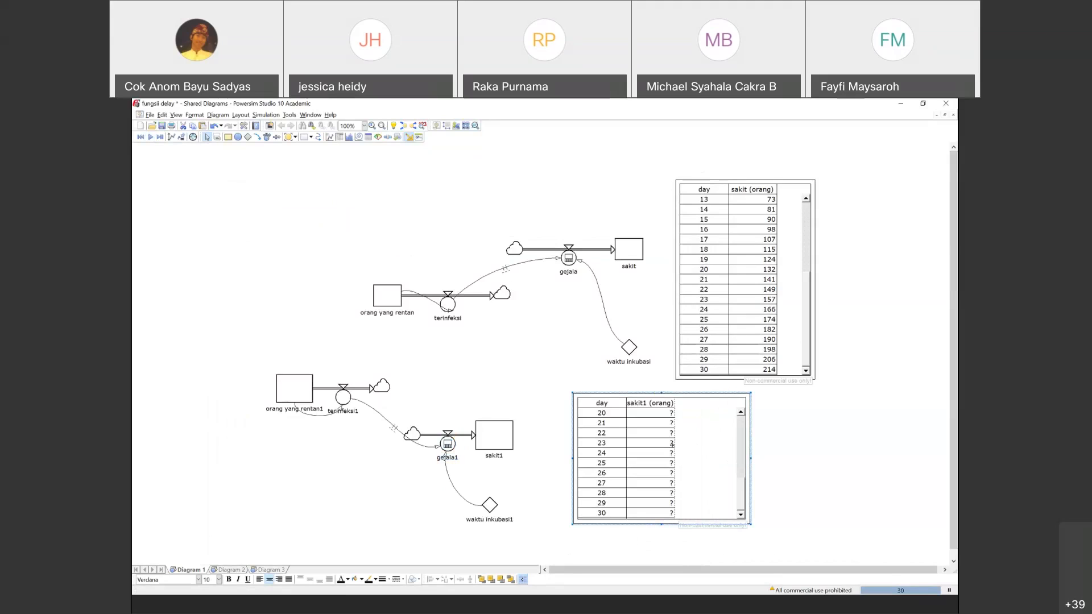
{"action": "left_click_drag", "start_coordinate": [672, 444], "coordinate": [690, 444]}
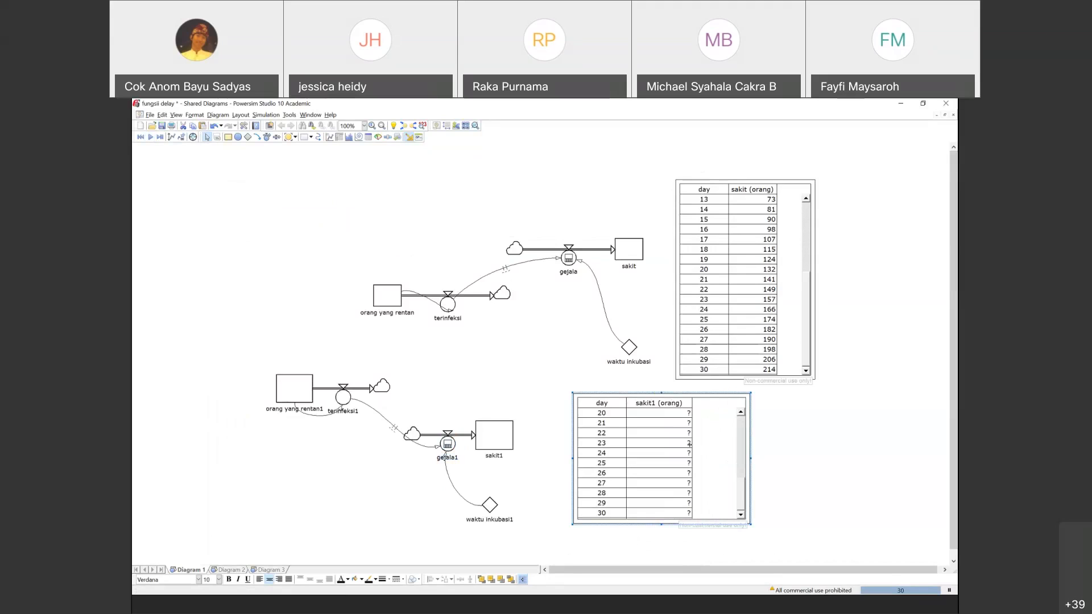
Compare the definitions of orang yang rentan and terinfeksi with those of their copies orang yang rentan1 and terinfeksi1.
{"action": "left_click", "coordinate": [383, 294]}
{"action": "double_click", "coordinate": [383, 294]}
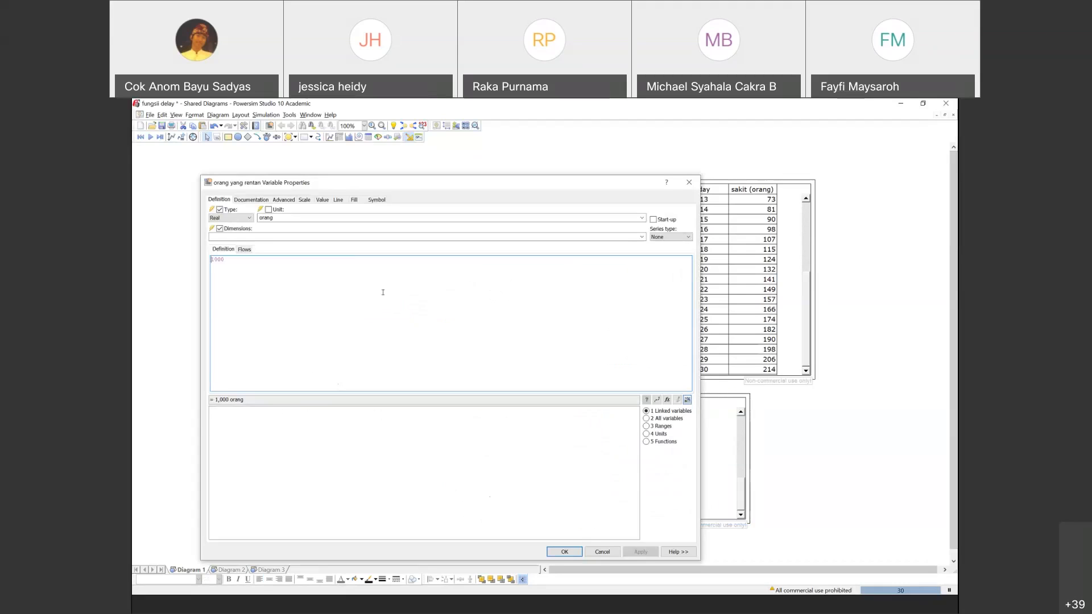
{"action": "left_click", "coordinate": [565, 552]}
{"action": "left_click", "coordinate": [285, 396], "text": "shift"}
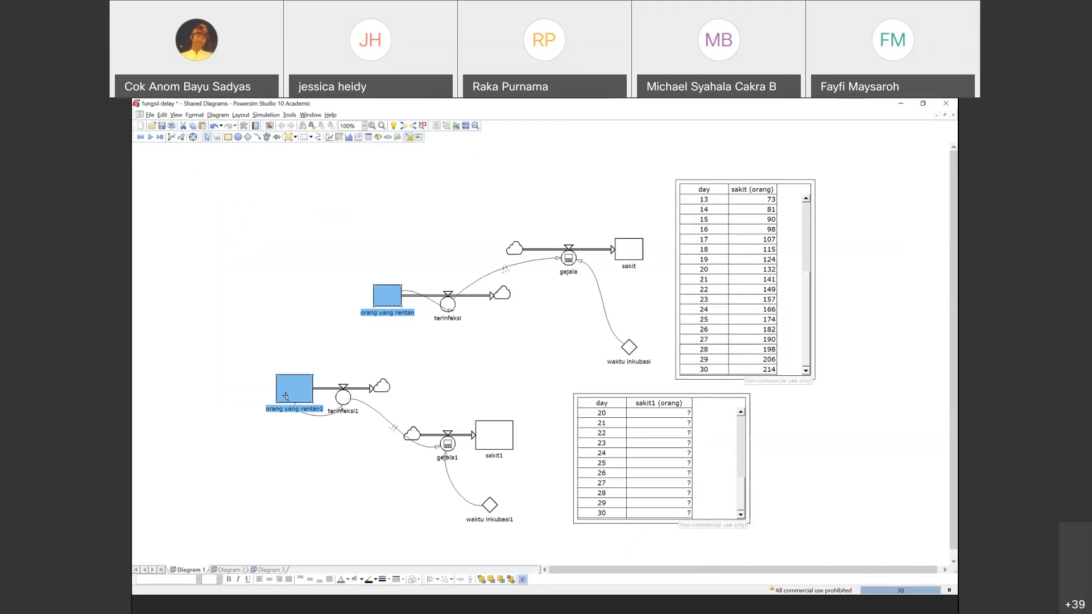
{"action": "double_click", "coordinate": [286, 397]}
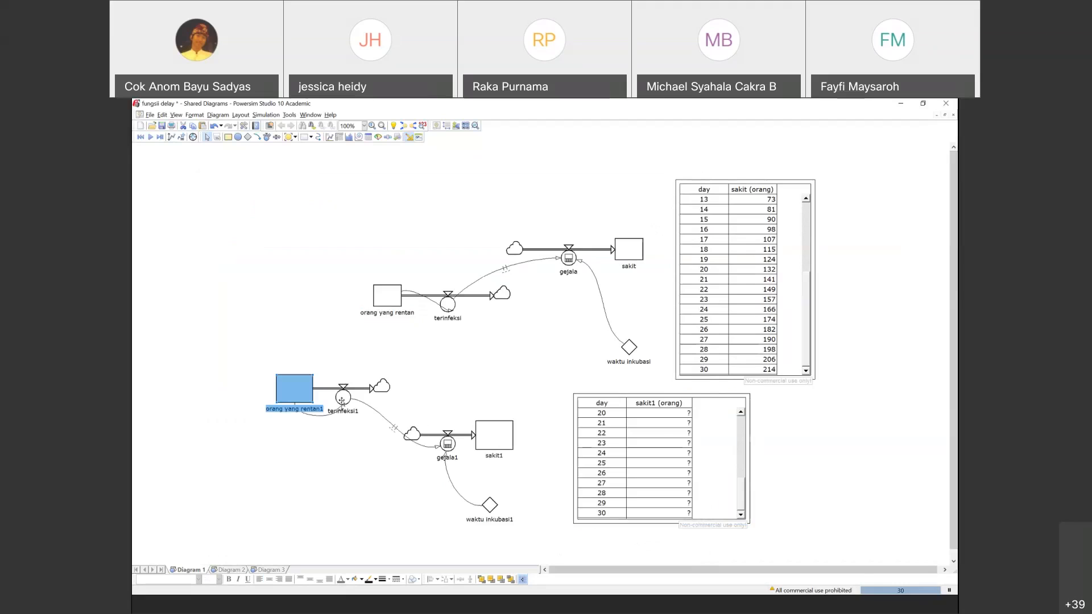
{"action": "double_click", "coordinate": [342, 399]}
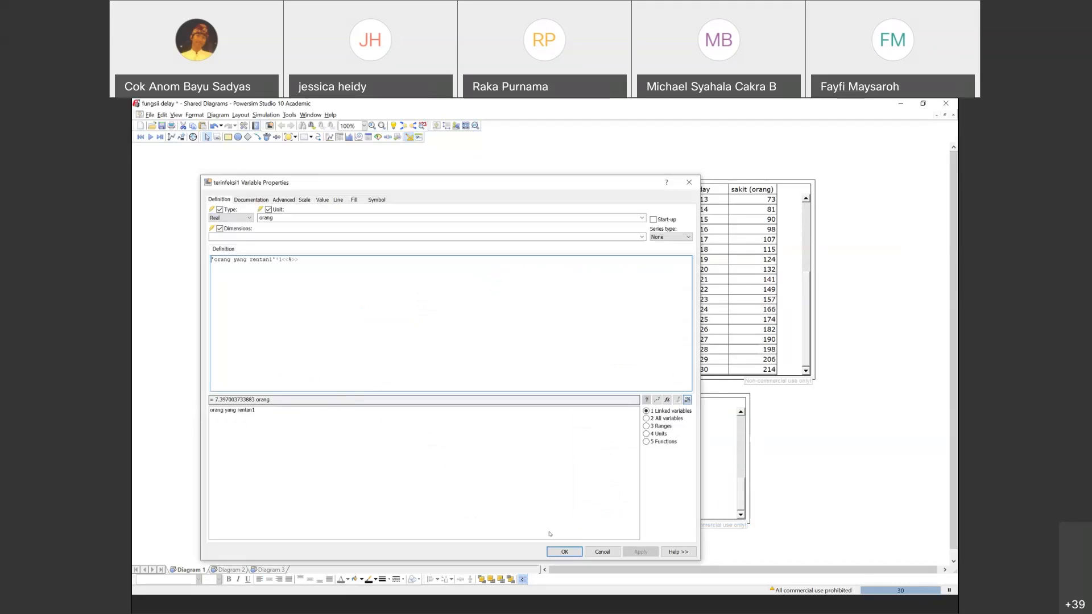
{"action": "left_click", "coordinate": [565, 552]}
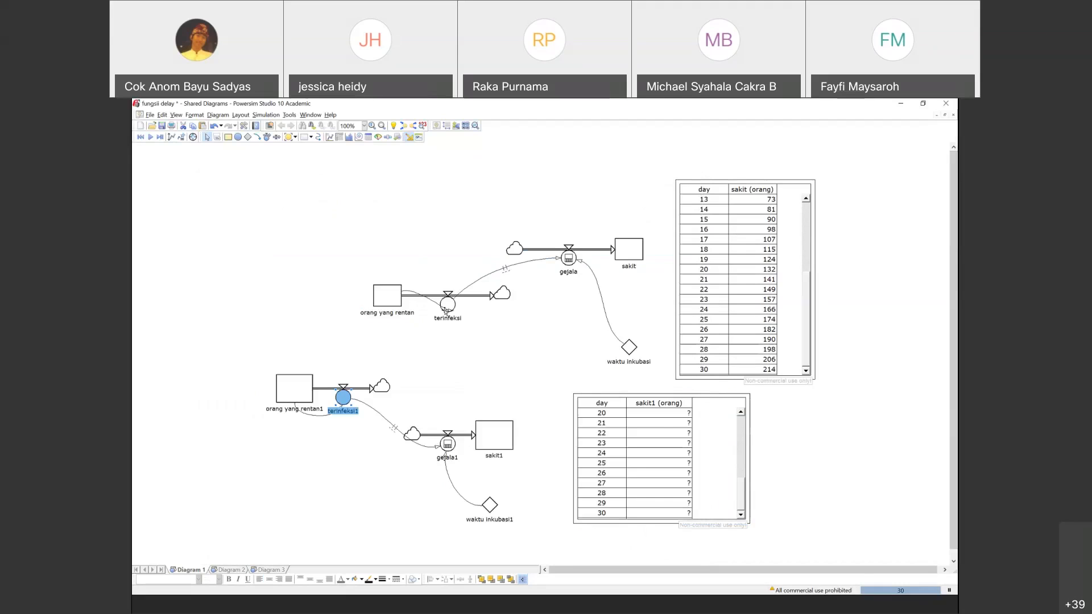
{"action": "double_click", "coordinate": [445, 307]}
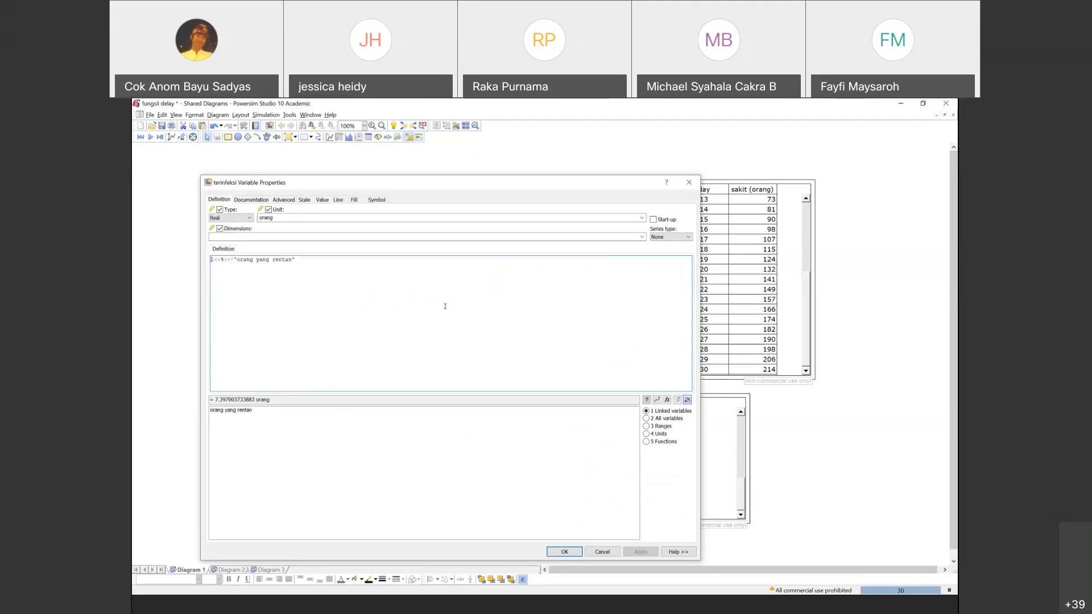
{"action": "left_click", "coordinate": [595, 553]}
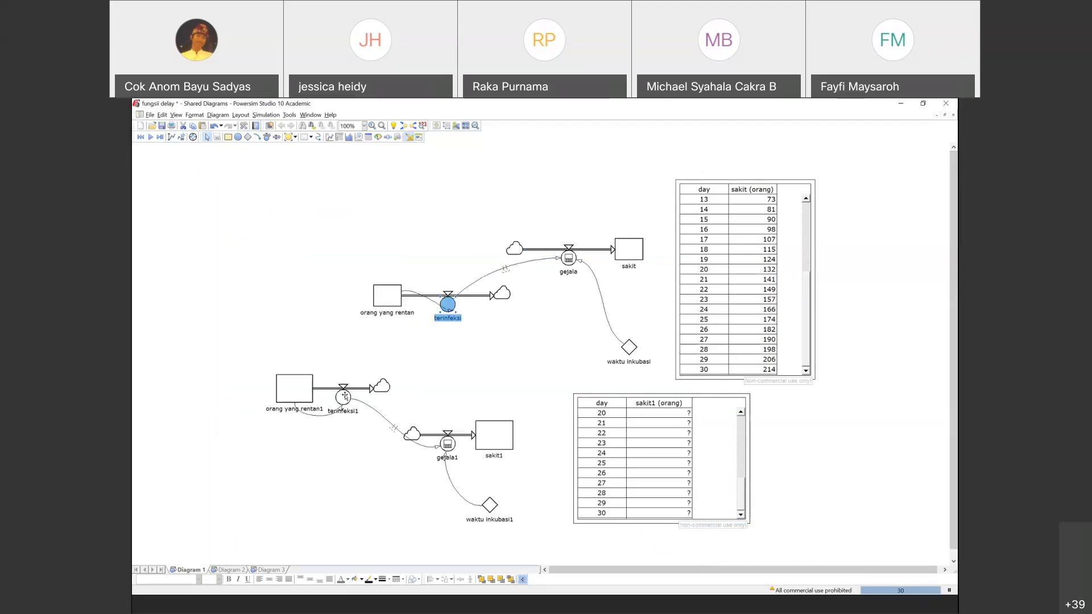
{"action": "double_click", "coordinate": [345, 396]}
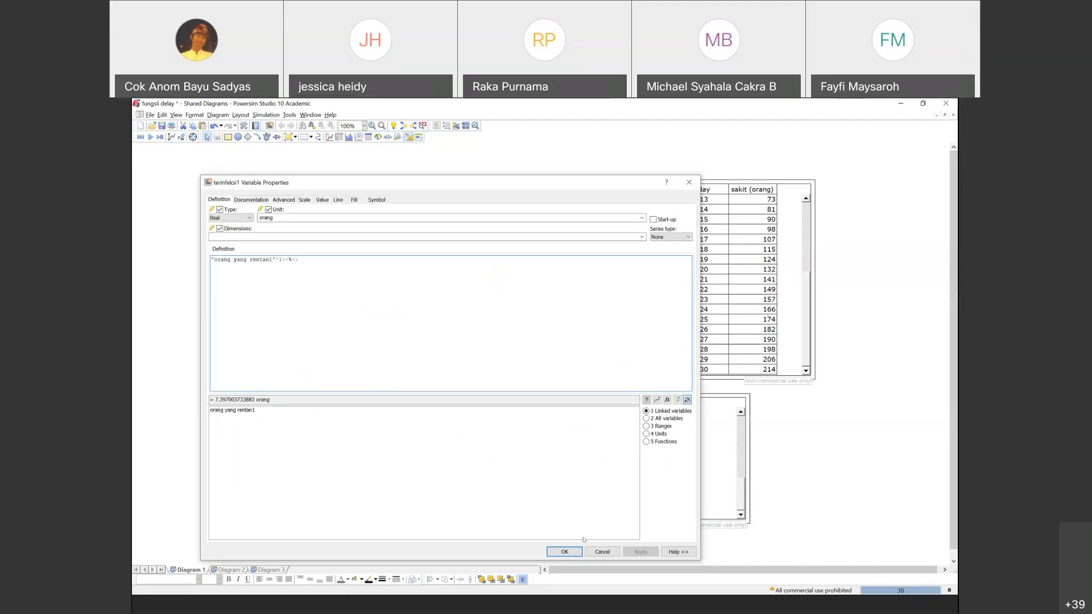
{"action": "left_click", "coordinate": [565, 551]}
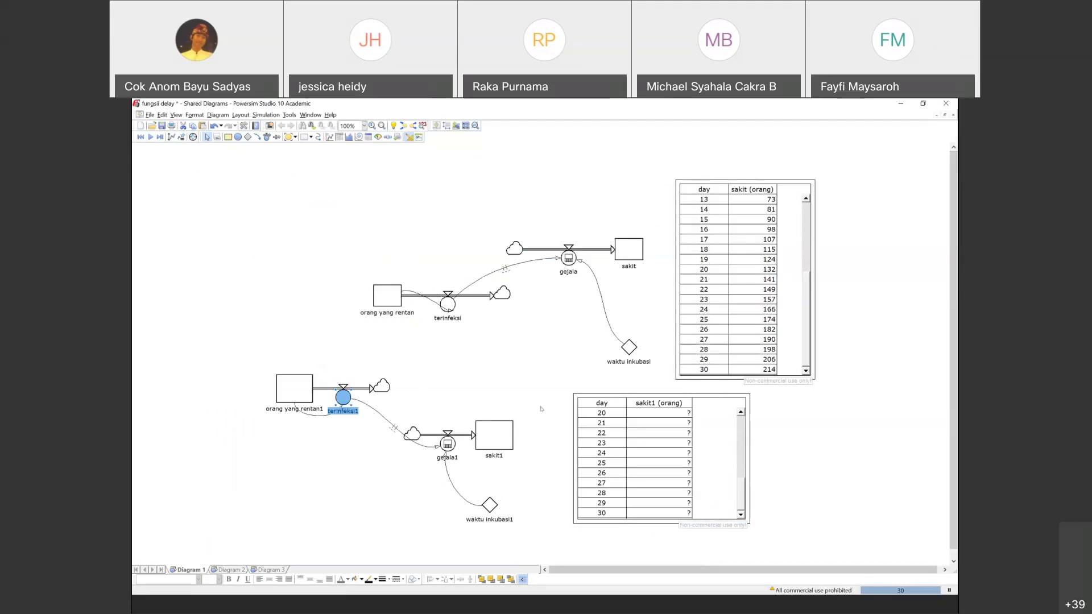
Compare the definitions of sakit and waktu inkubasi with those of sakit1 and waktu inkubasi1.
{"action": "double_click", "coordinate": [620, 243]}
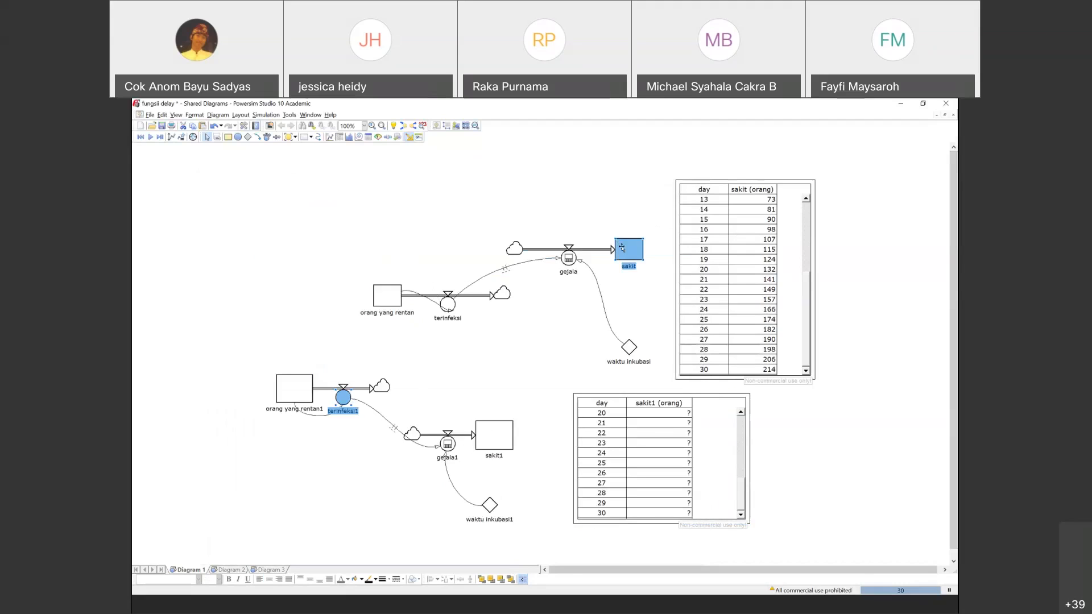
{"action": "left_click", "coordinate": [565, 551]}
{"action": "double_click", "coordinate": [359, 358]}
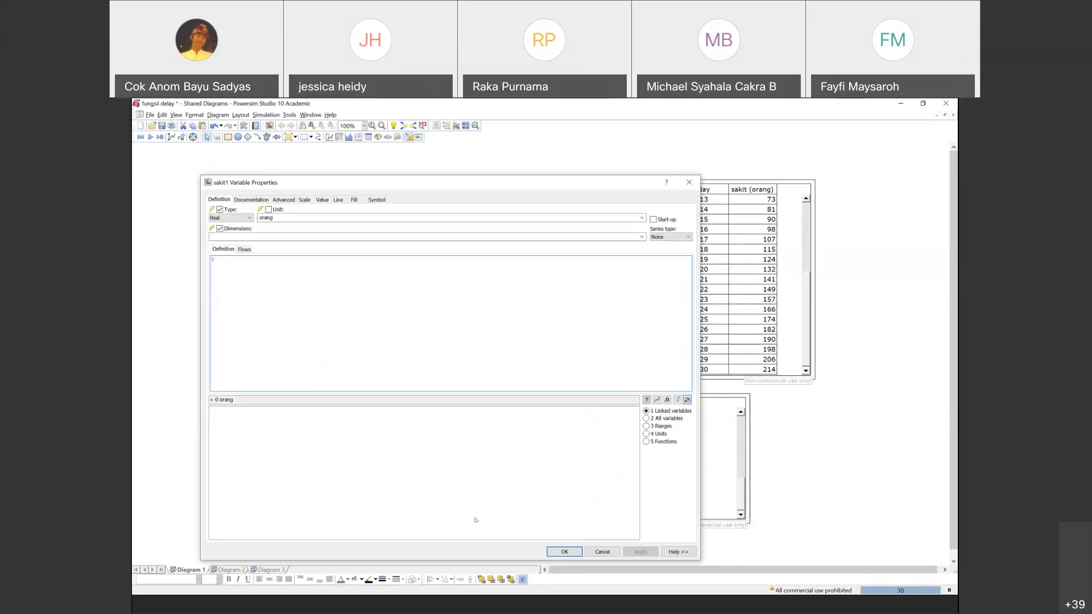
{"action": "left_click", "coordinate": [596, 556]}
{"action": "double_click", "coordinate": [630, 348]}
{"action": "left_click", "coordinate": [565, 552]}
{"action": "left_click", "coordinate": [488, 506]}
{"action": "double_click", "coordinate": [488, 507]}
{"action": "left_click", "coordinate": [580, 553]}
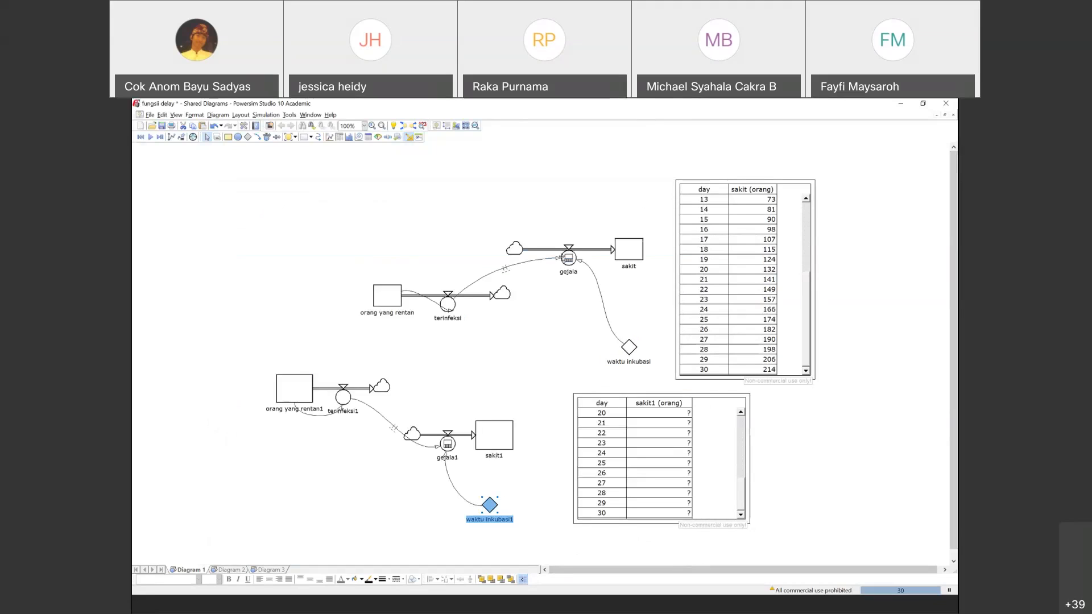
Compare the delay formula of gejala with that of gejala1.
{"action": "double_click", "coordinate": [565, 259]}
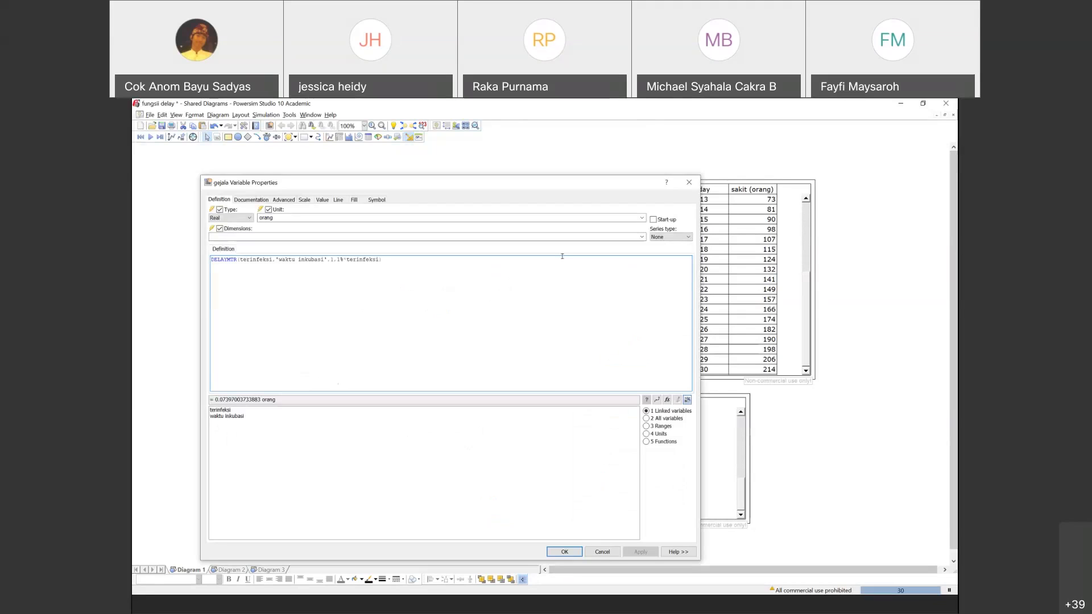
{"action": "left_click", "coordinate": [602, 552]}
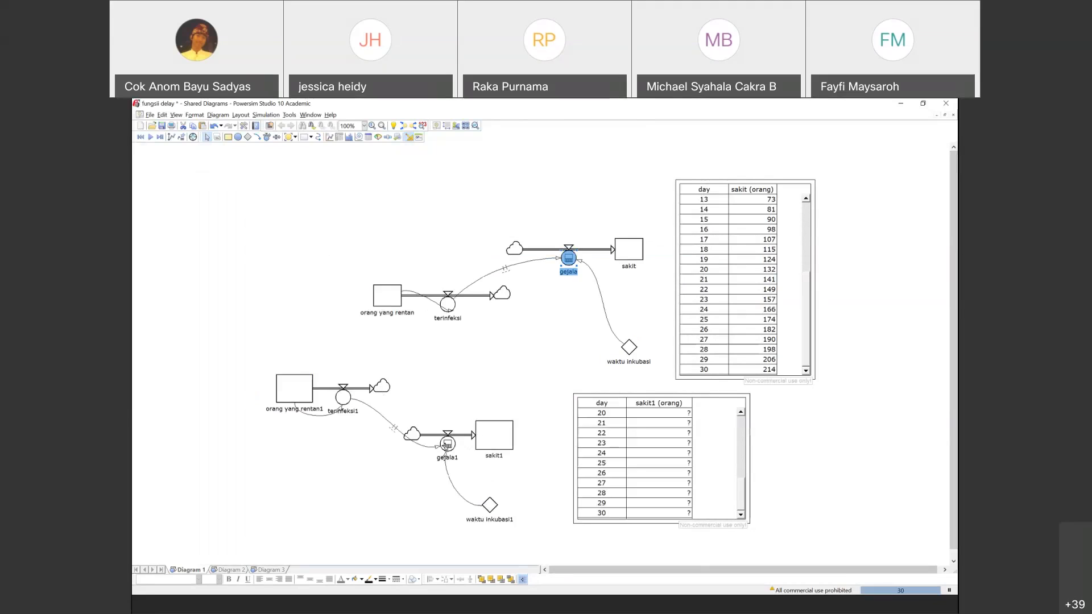
{"action": "double_click", "coordinate": [448, 444]}
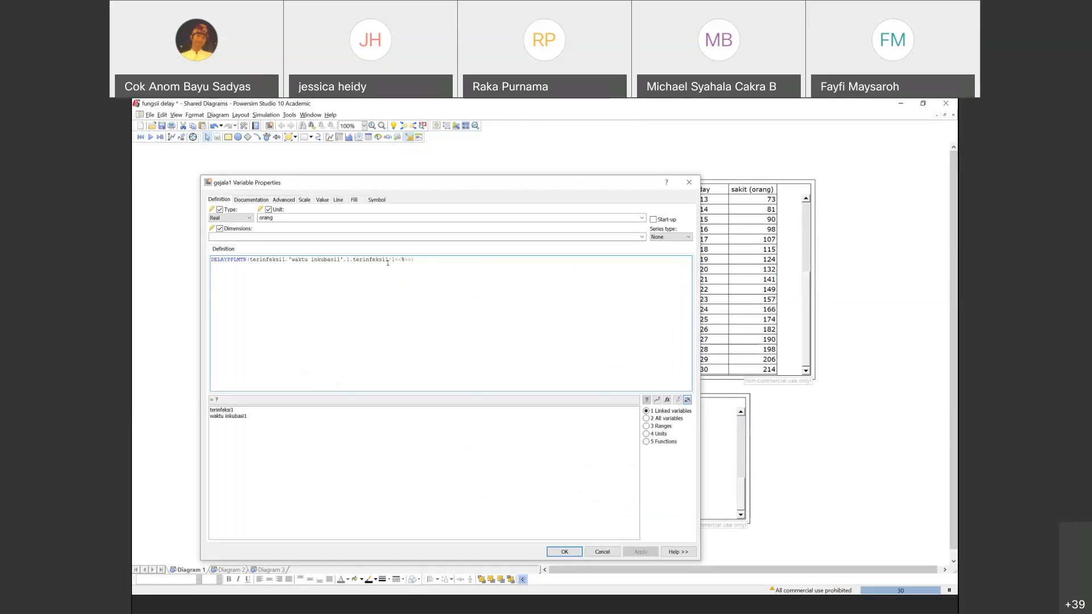
{"action": "left_click_drag", "start_coordinate": [419, 257], "coordinate": [178, 255]}
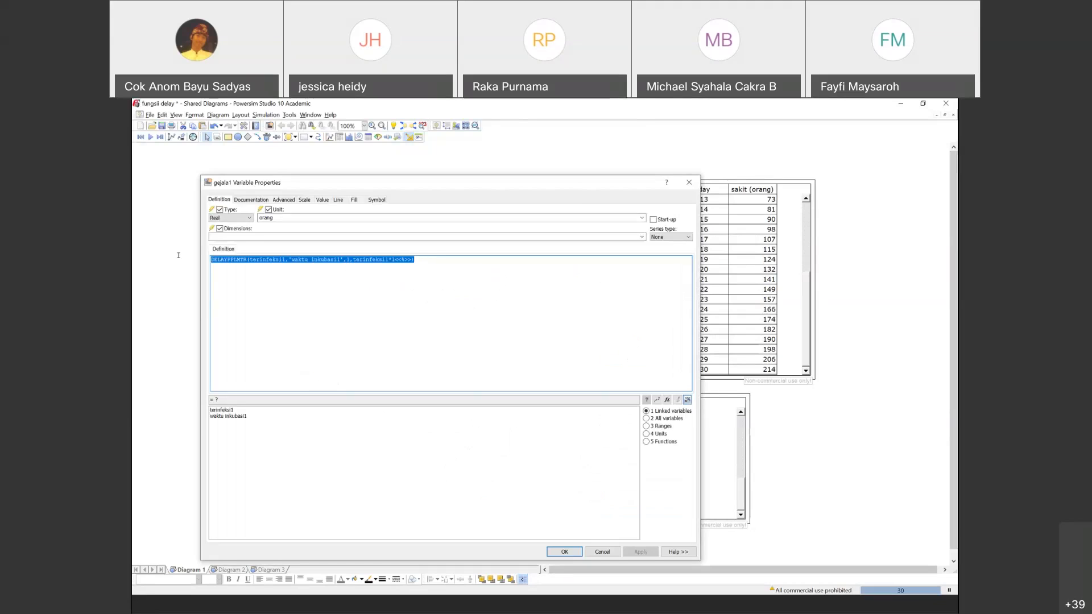
{"action": "key", "text": "Delete"}
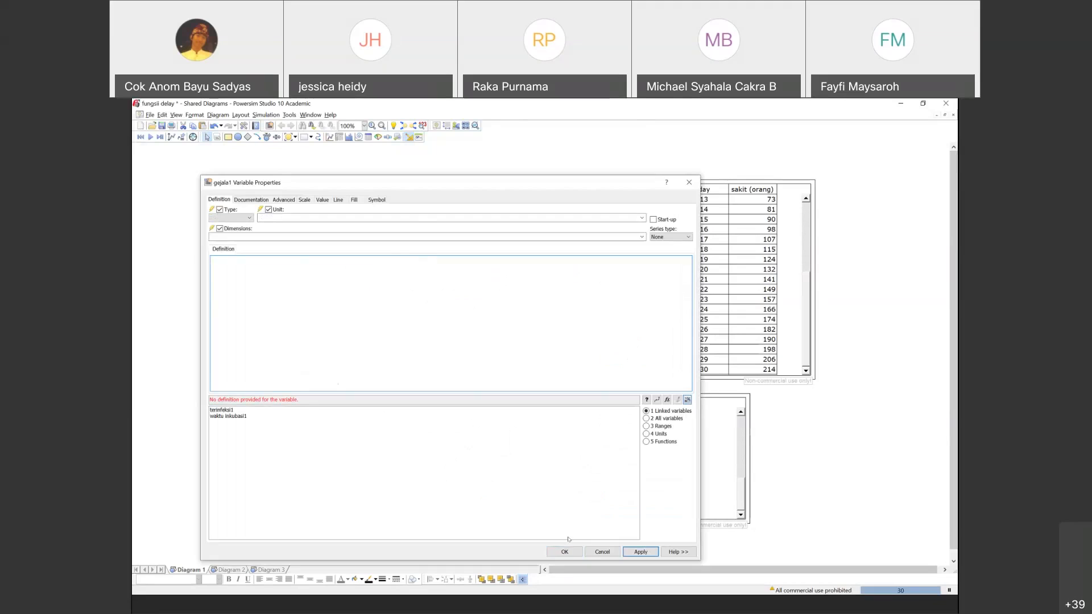
{"action": "left_click", "coordinate": [599, 552]}
Copy the complete DELAYMTR formula from gejala's definition and close its properties.
{"action": "left_click", "coordinate": [568, 259], "text": "shift"}
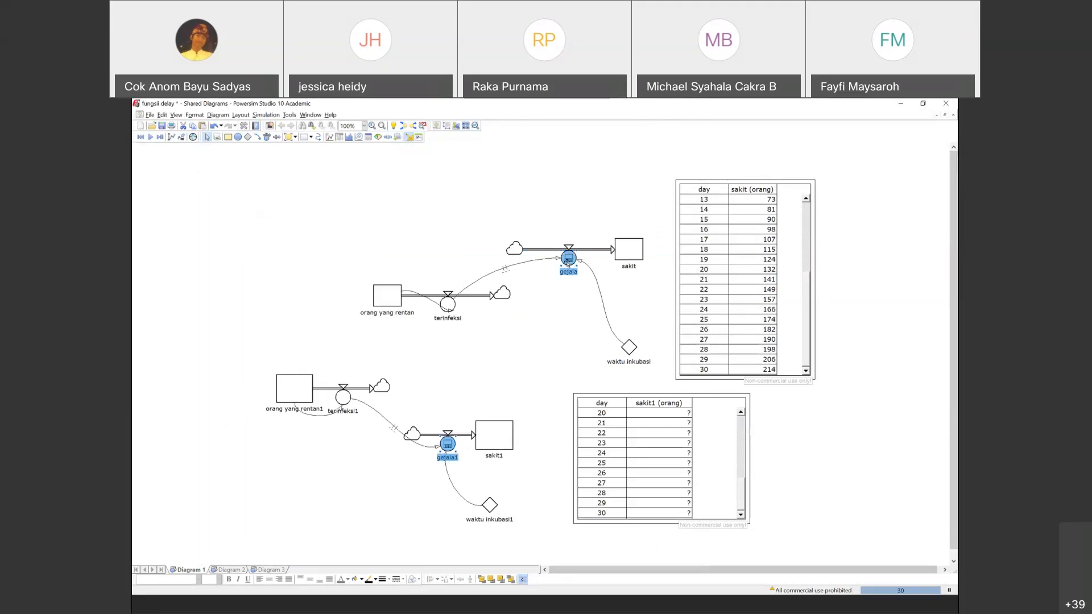
{"action": "double_click", "coordinate": [568, 259]}
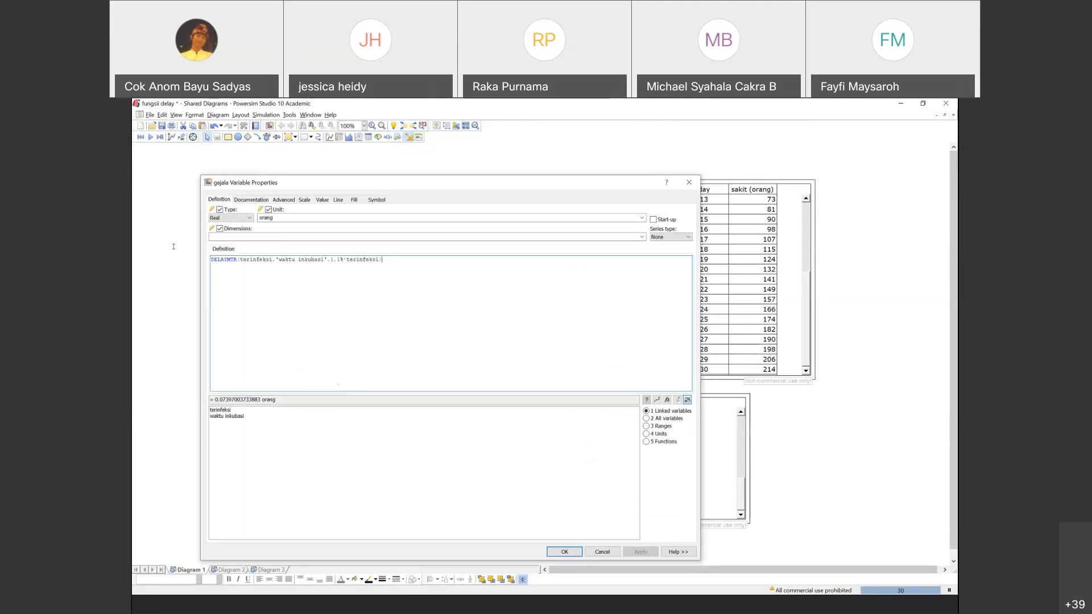
{"action": "key", "text": "ctrl+a"}
{"action": "key", "text": "ctrl+c"}
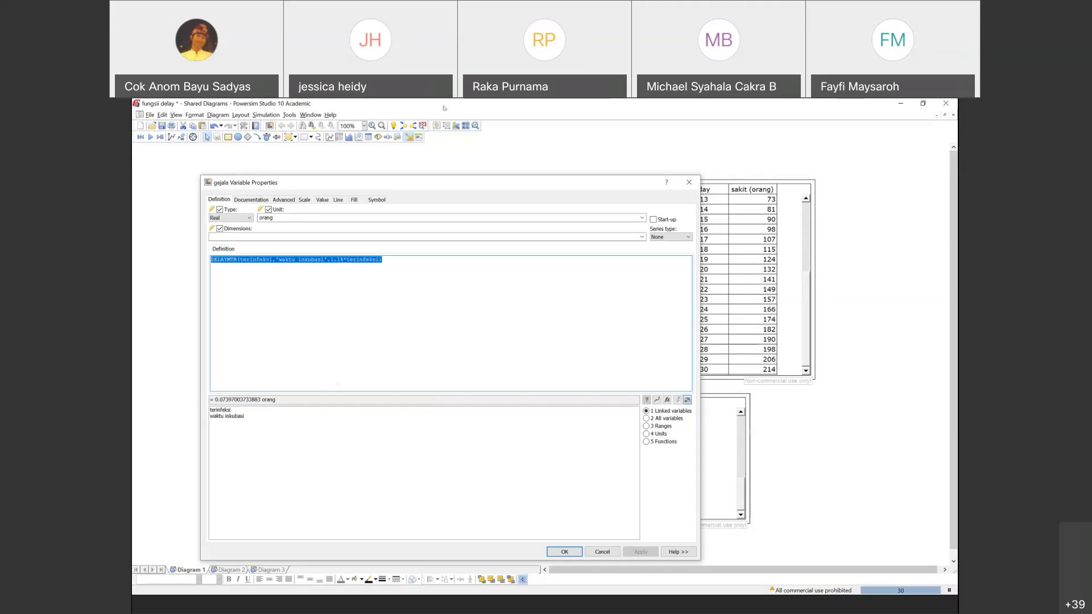
{"action": "left_click", "coordinate": [689, 182]}
Replace gejala1's whole definition with the copied formula DELAYMTR(terinfeksi,'waktu inkubasi',1,1%*terinfeksi) and accept it.
{"action": "left_click", "coordinate": [447, 448]}
{"action": "double_click", "coordinate": [446, 444]}
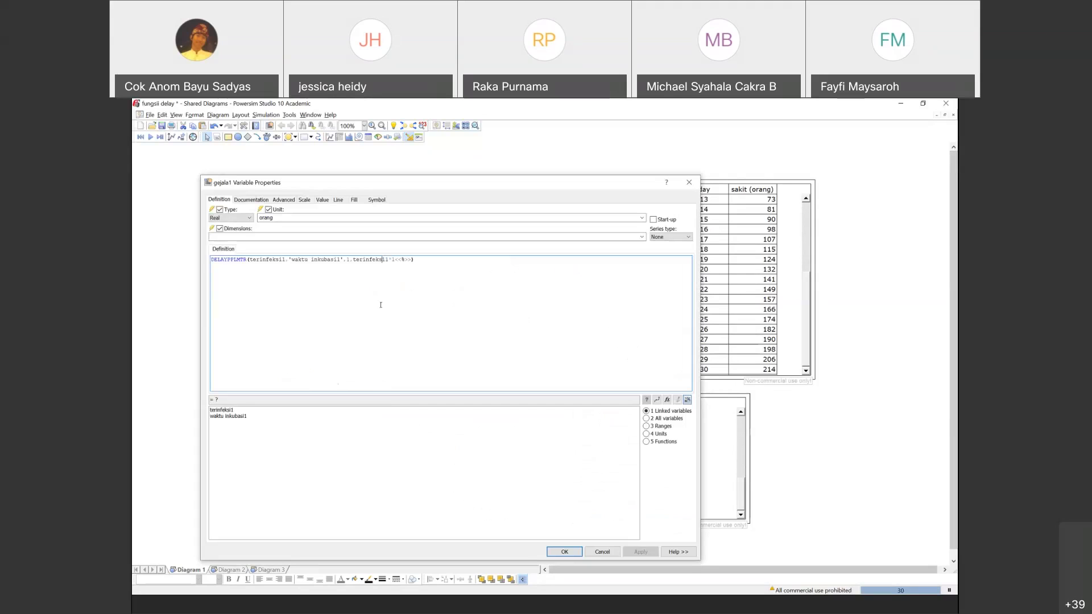
{"action": "key", "text": "ctrl+a"}
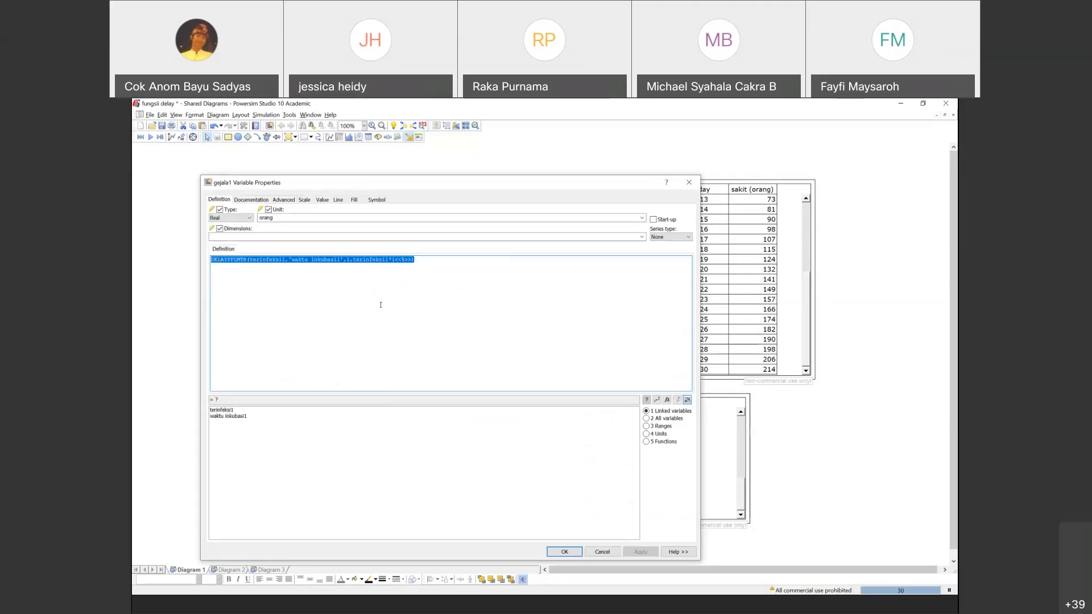
{"action": "key", "text": "ctrl+v"}
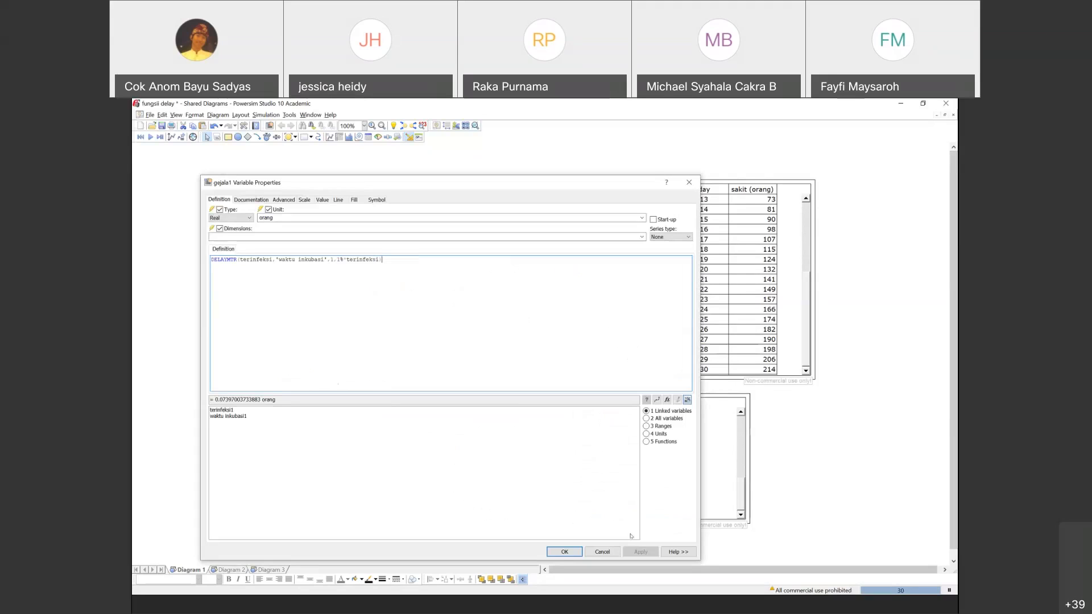
{"action": "left_click", "coordinate": [640, 551]}
{"action": "left_click", "coordinate": [566, 551]}
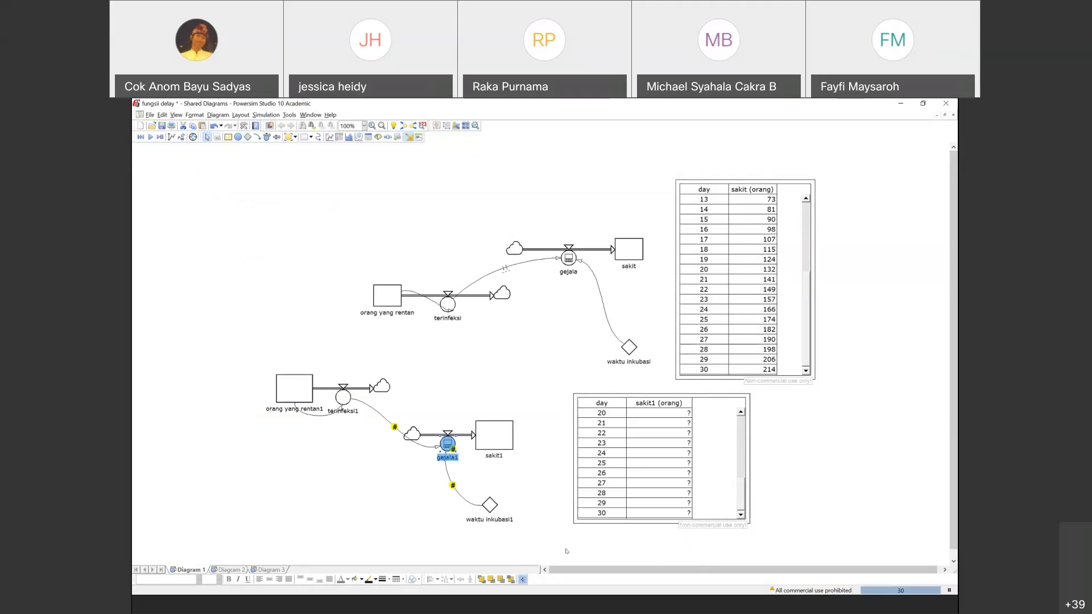
Delete the sakit1 table below the sakit table.
{"action": "left_click", "coordinate": [440, 501]}
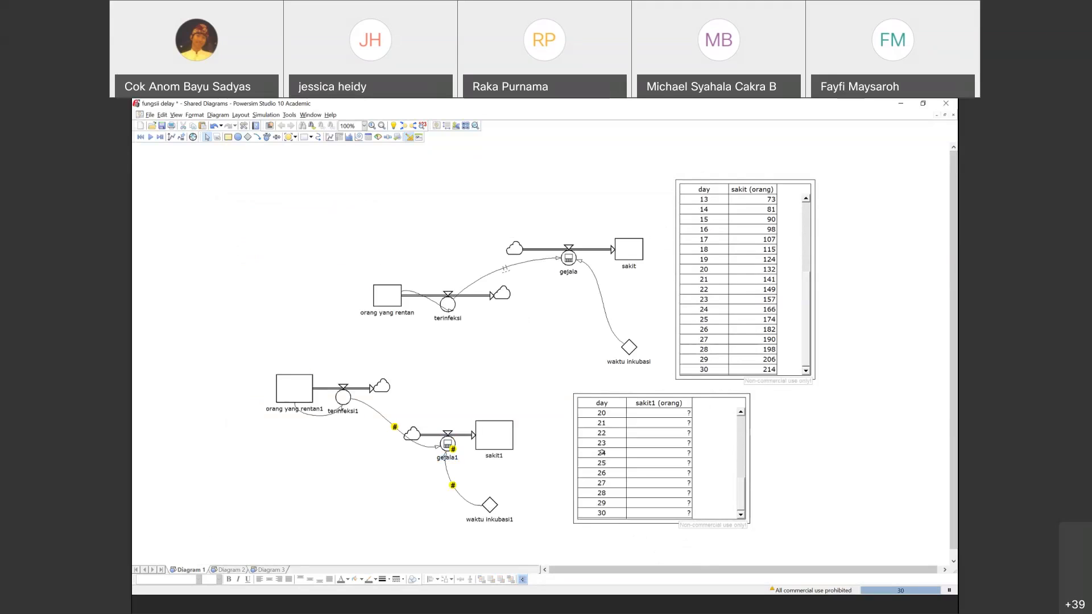
{"action": "left_click", "coordinate": [602, 393]}
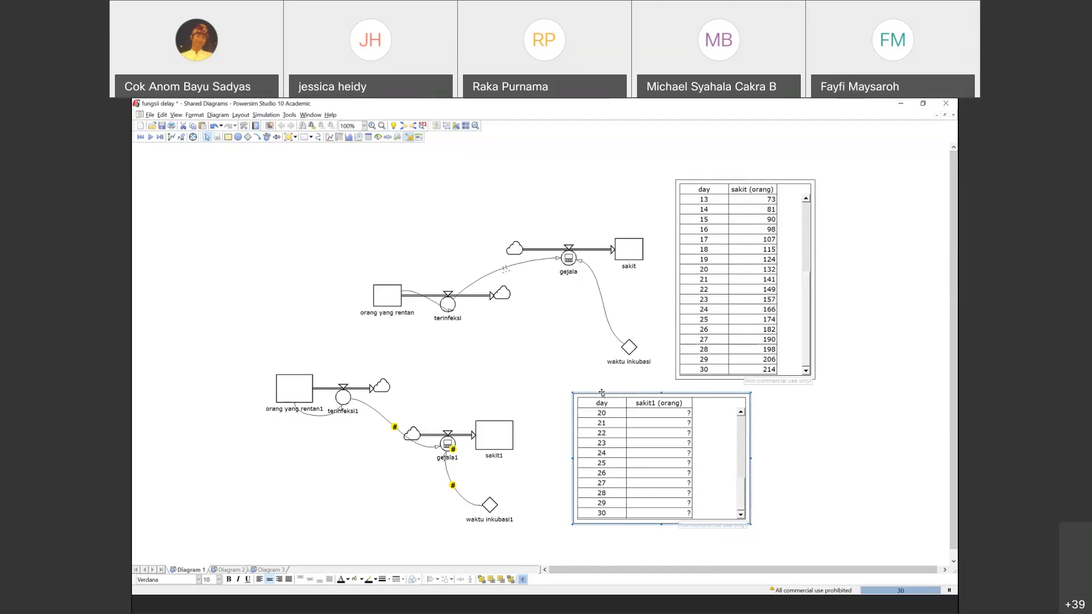
{"action": "right_click", "coordinate": [573, 392]}
{"action": "left_click", "coordinate": [632, 420]}
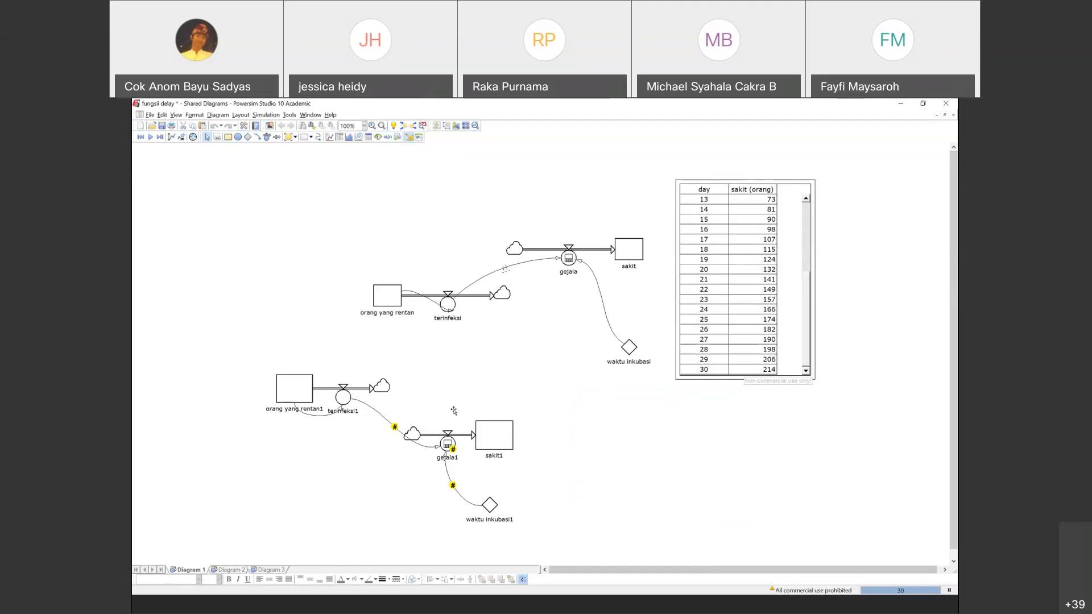
Delete sakit1, gejala1 and waktu inkubasi1 together with their flow and links, keeping orang yang rentan1 and terinfeksi1.
{"action": "left_click_drag", "start_coordinate": [387, 407], "coordinate": [551, 539]}
{"action": "left_click", "coordinate": [492, 418]}
{"action": "left_click", "coordinate": [371, 388]}
{"action": "left_click_drag", "start_coordinate": [442, 405], "coordinate": [530, 521]}
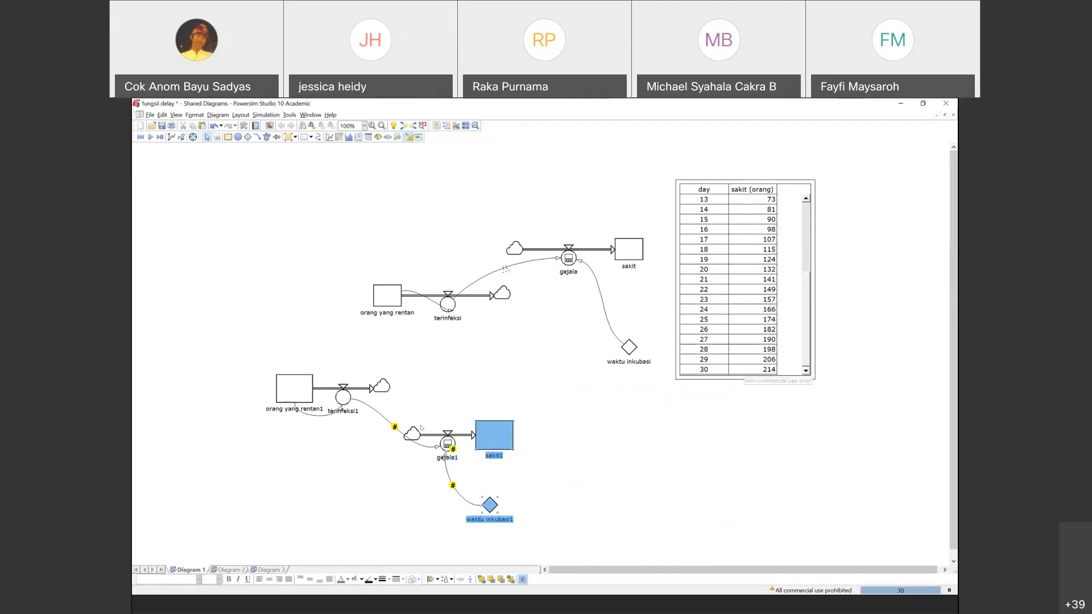
{"action": "left_click", "coordinate": [393, 406]}
{"action": "left_click_drag", "start_coordinate": [394, 406], "coordinate": [529, 526]}
{"action": "key", "text": "Delete"}
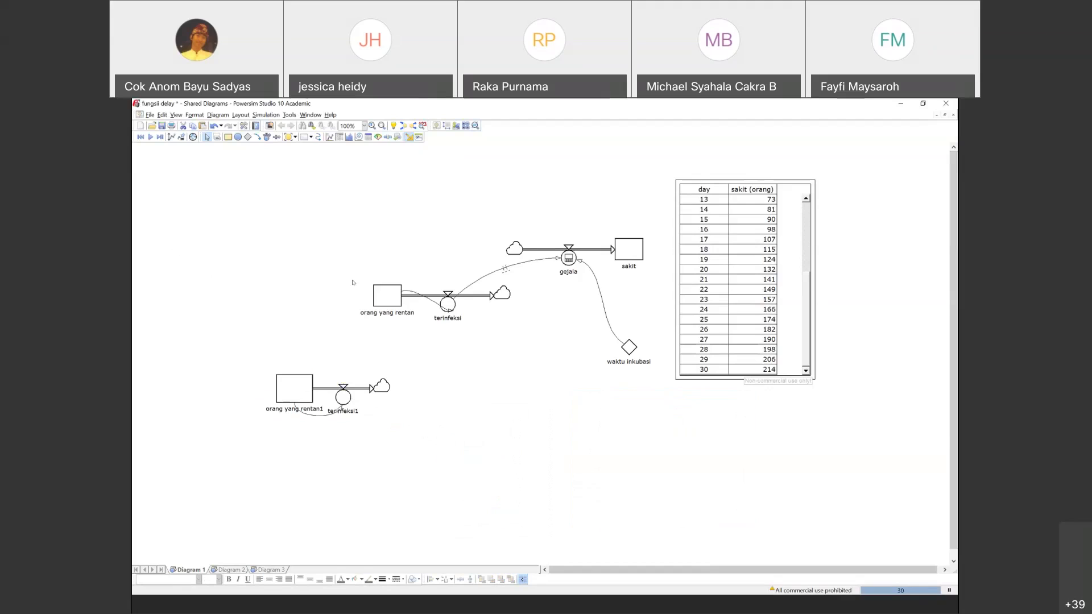
Create a level named sakit1 below and beyond terinfeksi1, and enlarge its symbol.
{"action": "left_click", "coordinate": [228, 138]}
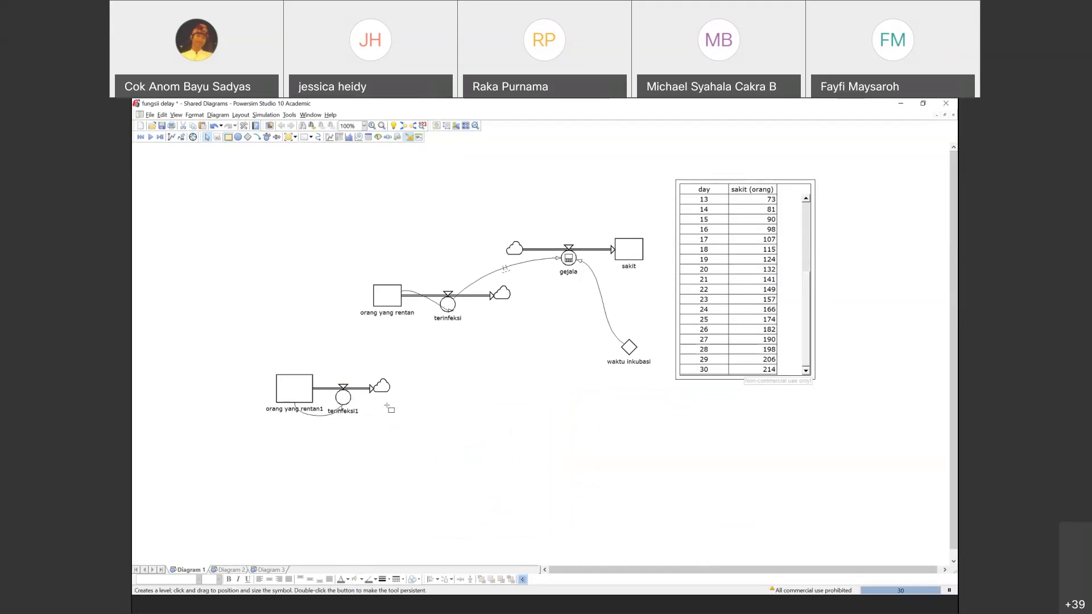
{"action": "left_click", "coordinate": [431, 451]}
{"action": "type", "text": "s"}
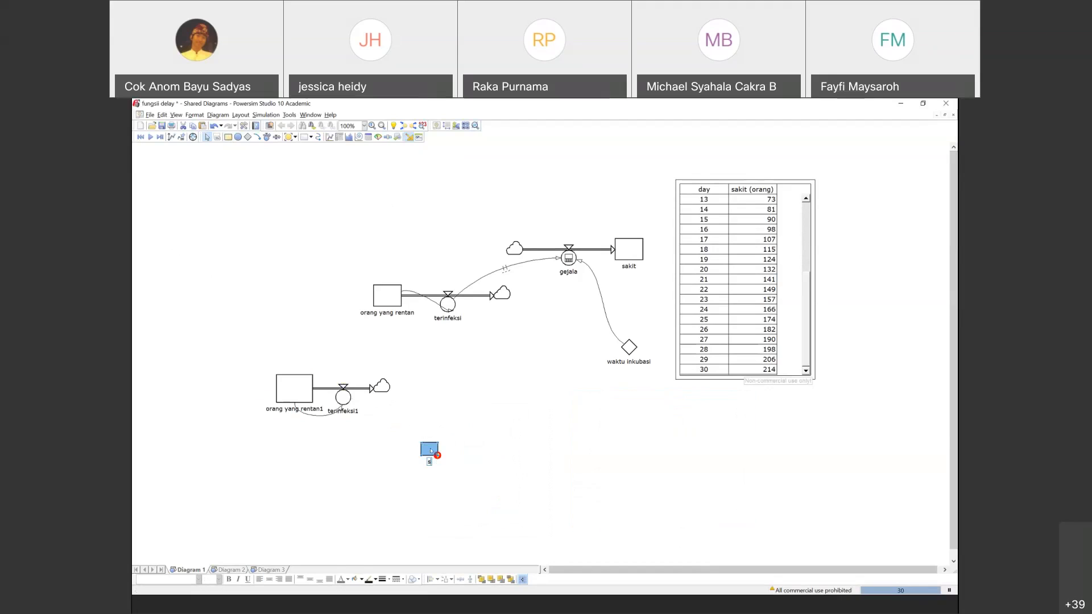
{"action": "type", "text": "akit1"}
{"action": "left_click", "coordinate": [517, 466]}
{"action": "left_click", "coordinate": [438, 446]}
{"action": "left_click_drag", "start_coordinate": [446, 435], "coordinate": [489, 456]}
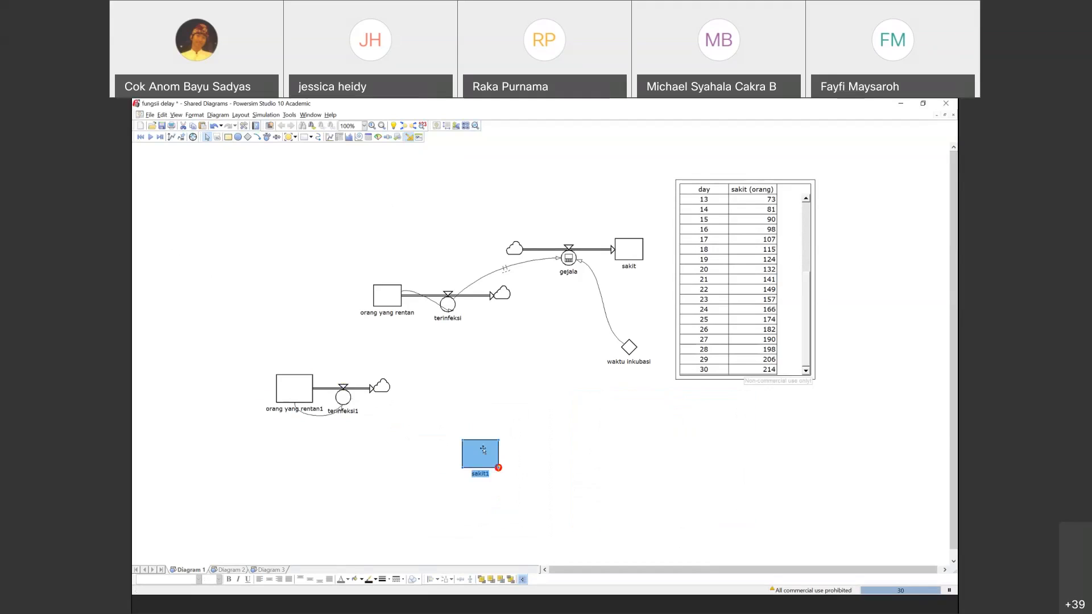
Draw a flow with rate from a cloud into sakit1 and name the rate gejala1.
{"action": "left_click", "coordinate": [267, 138]}
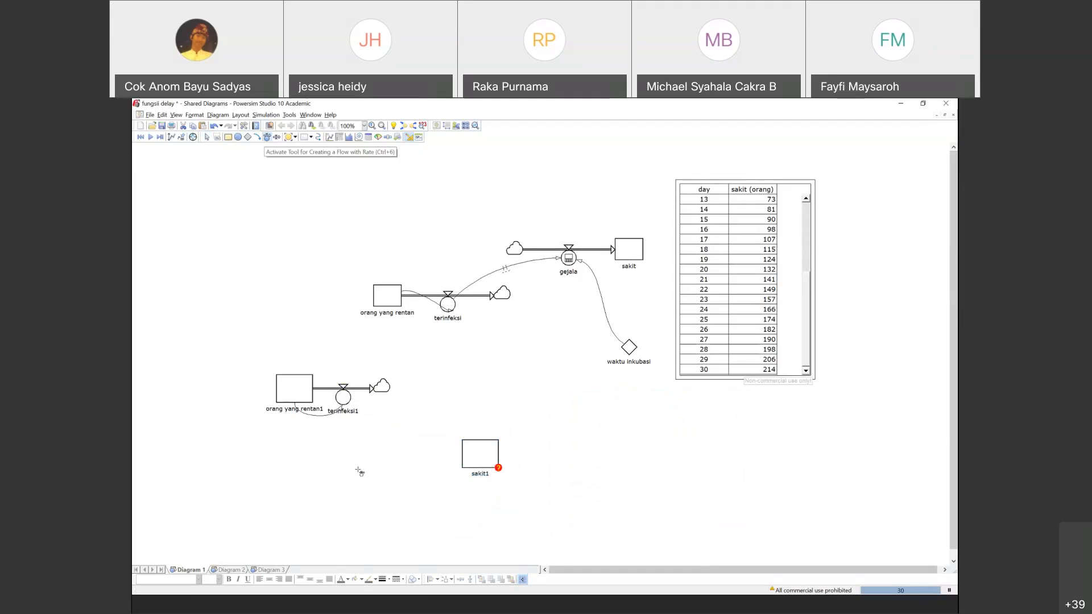
{"action": "left_click_drag", "start_coordinate": [374, 452], "coordinate": [479, 455]}
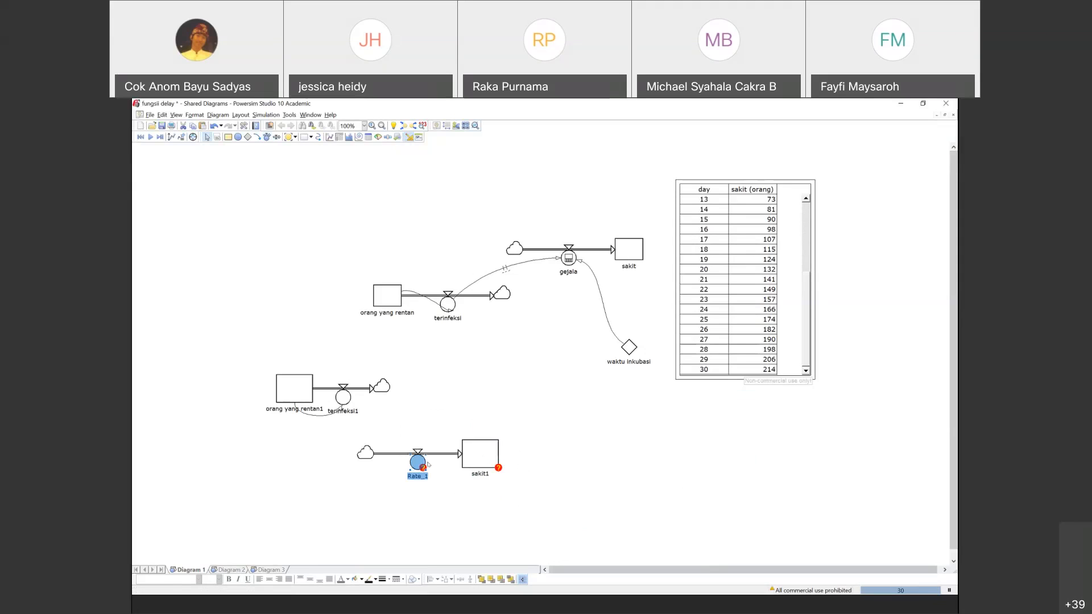
{"action": "type", "text": "gejala1"}
{"action": "left_click", "coordinate": [384, 336]}
Add a constant named waktu inkubasi1 below gejala1.
{"action": "left_click", "coordinate": [248, 137]}
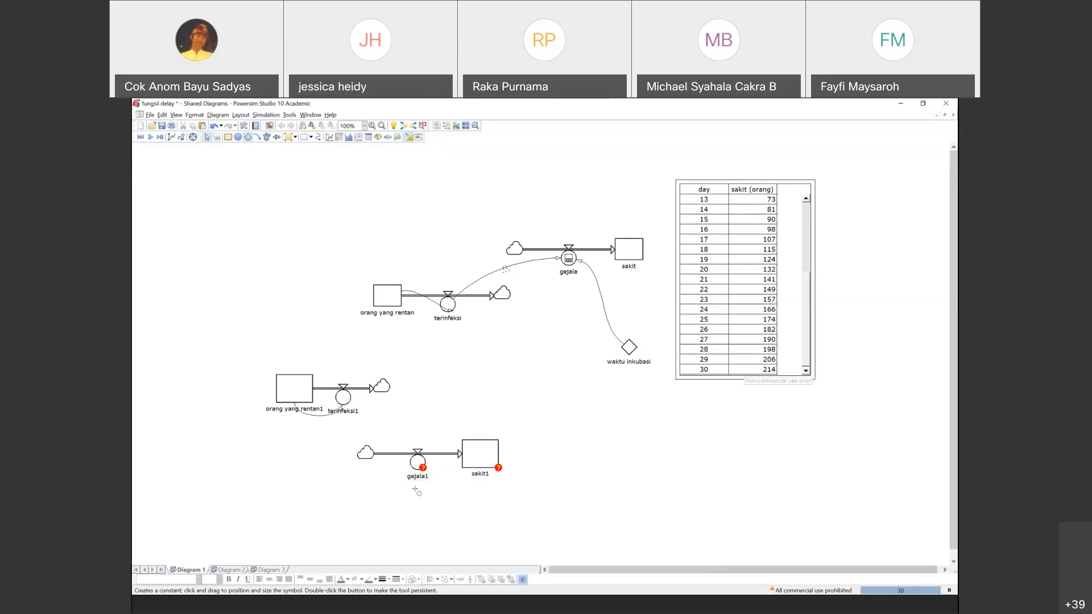
{"action": "left_click", "coordinate": [453, 515]}
{"action": "type", "text": "waktu"}
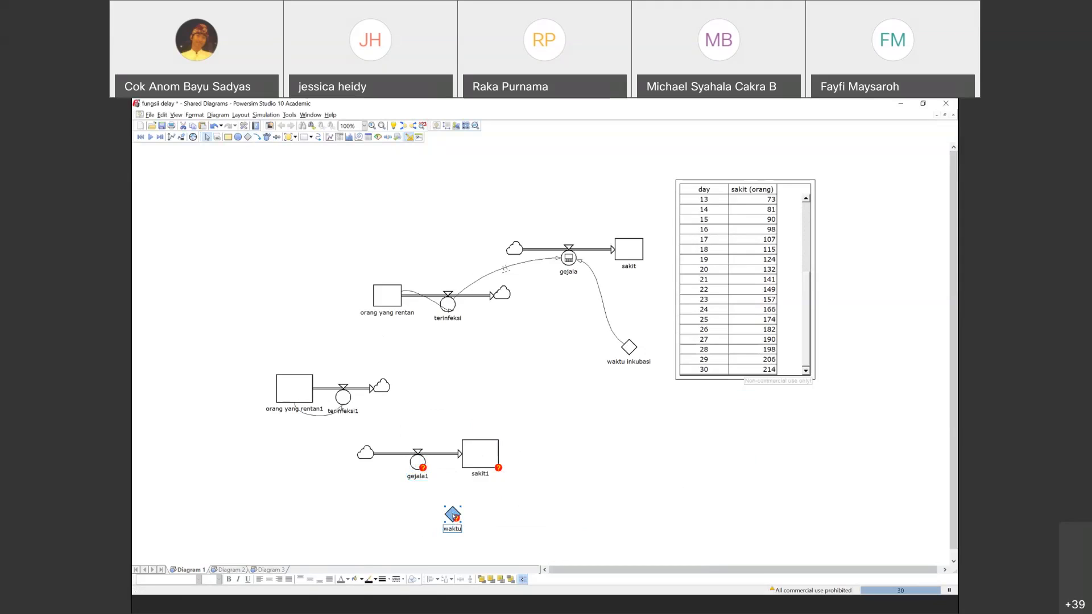
{"action": "key", "text": "Return"}
{"action": "type", "text": "inkubasi"}
{"action": "key", "text": "Return"}
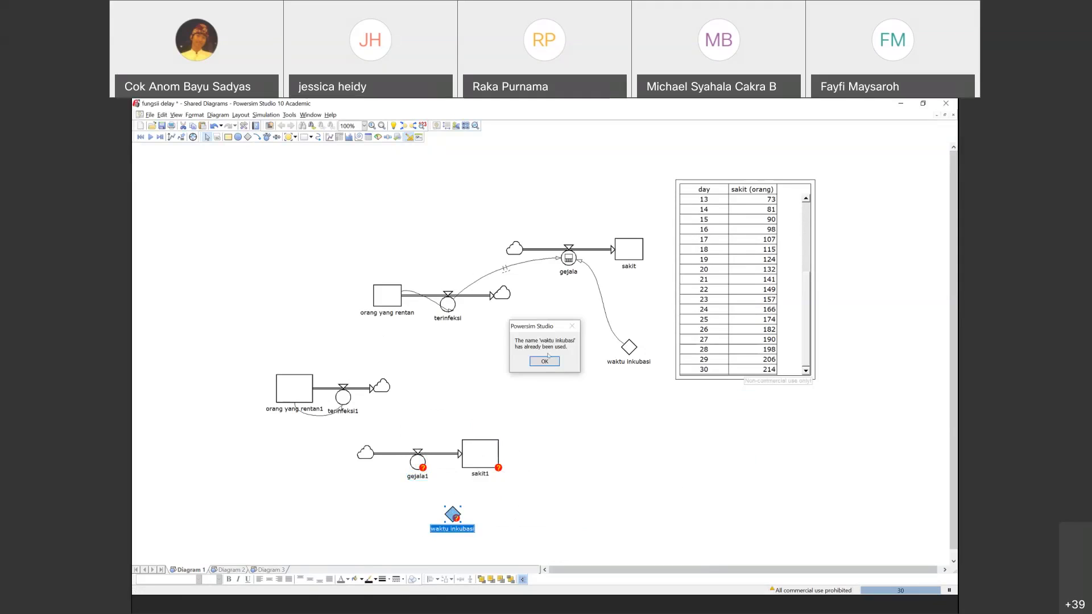
{"action": "left_click", "coordinate": [545, 361]}
{"action": "left_click", "coordinate": [594, 392]}
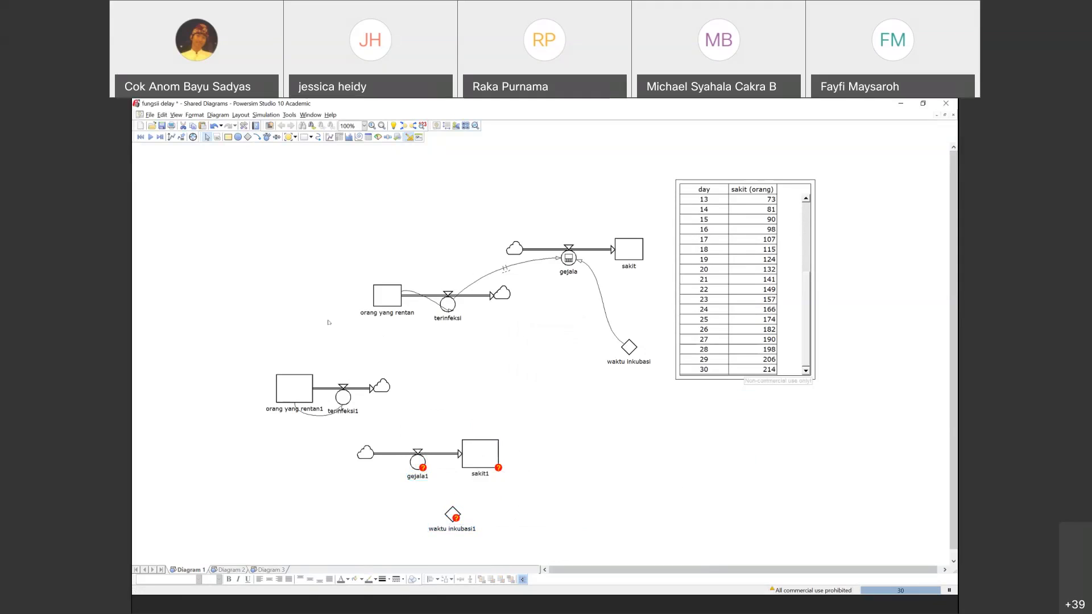
Link waktu inkubasi1 and terinfeksi1 to the gejala1 rate.
{"action": "left_click", "coordinate": [258, 137]}
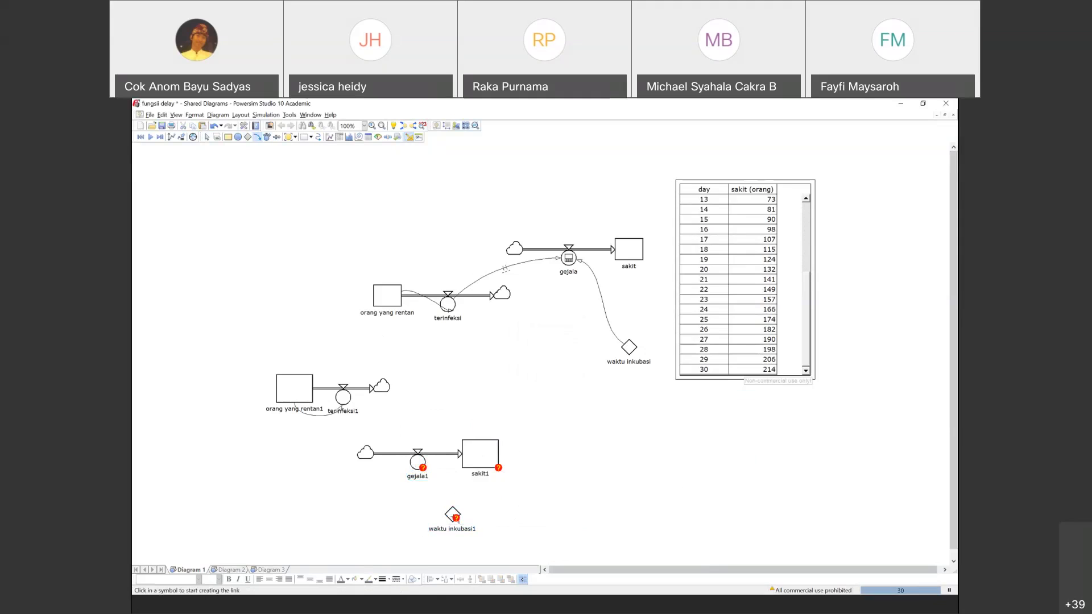
{"action": "left_click", "coordinate": [454, 513]}
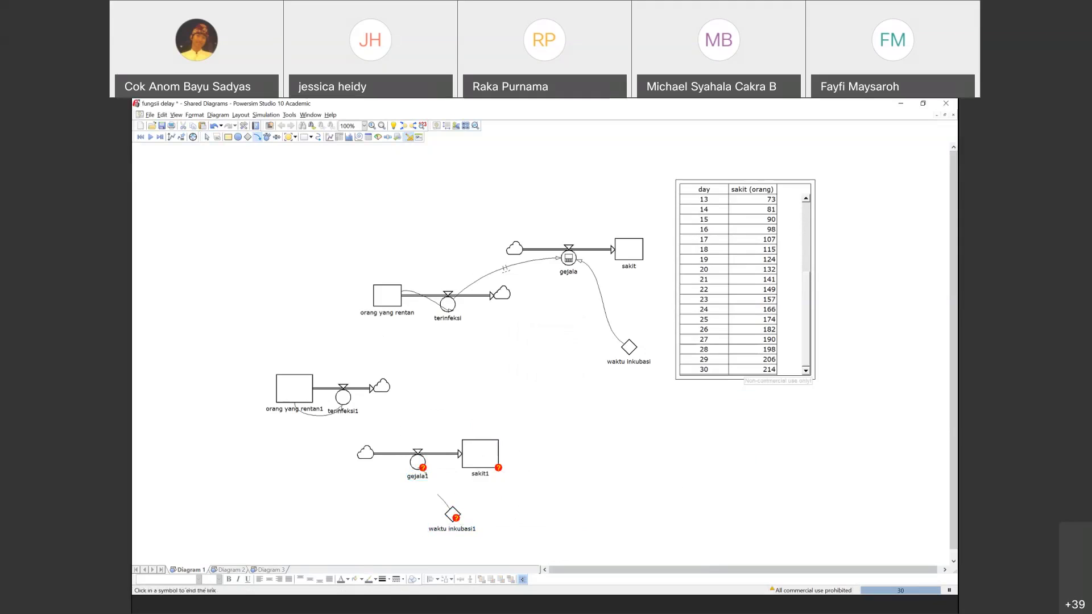
{"action": "left_click", "coordinate": [415, 462]}
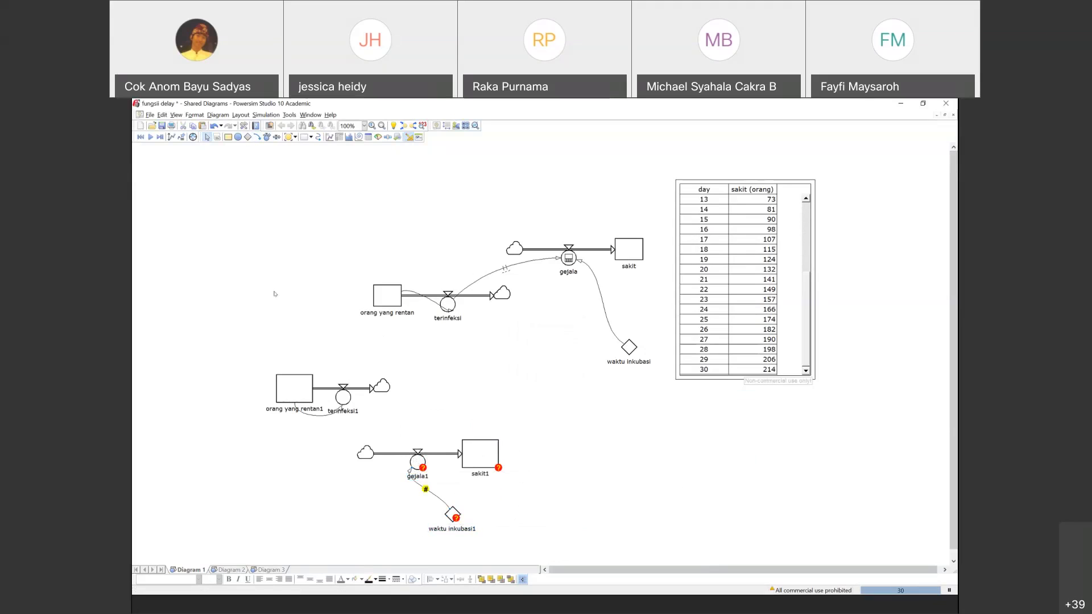
{"action": "left_click", "coordinate": [257, 137]}
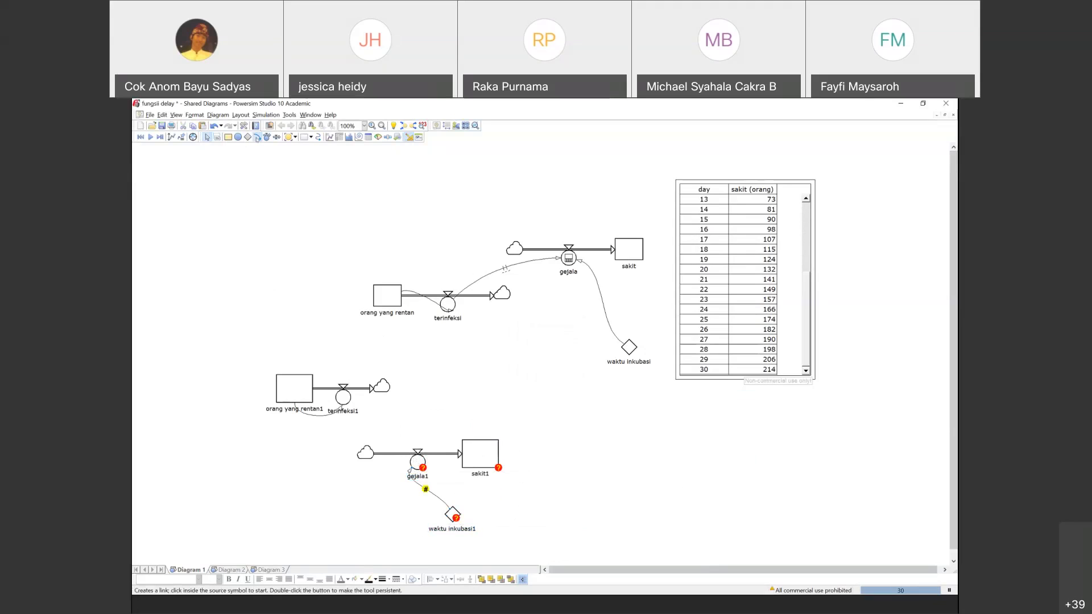
{"action": "left_click", "coordinate": [342, 397]}
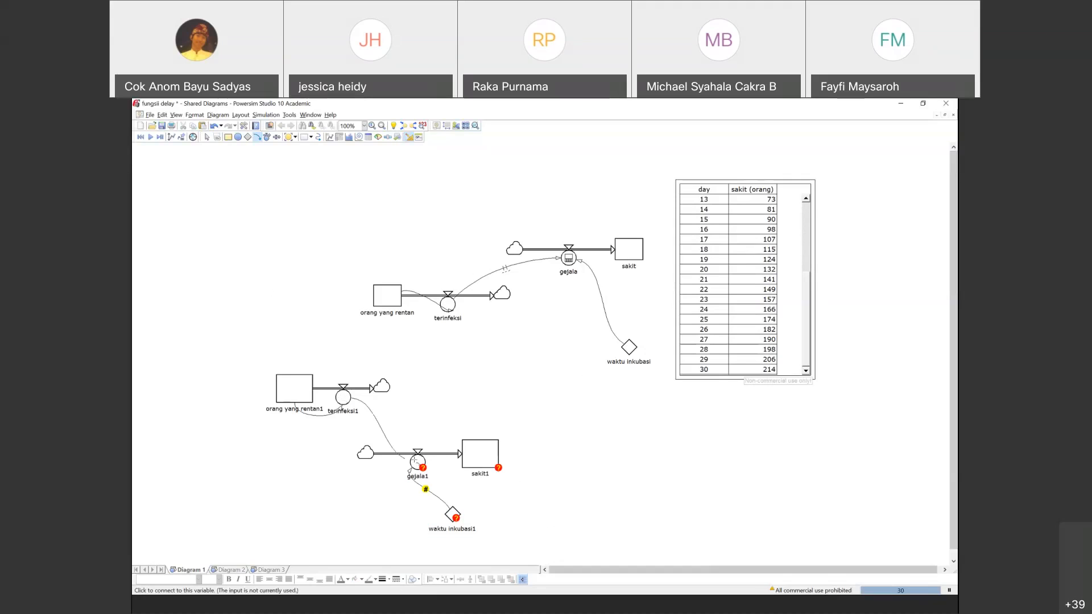
{"action": "left_click", "coordinate": [418, 461]}
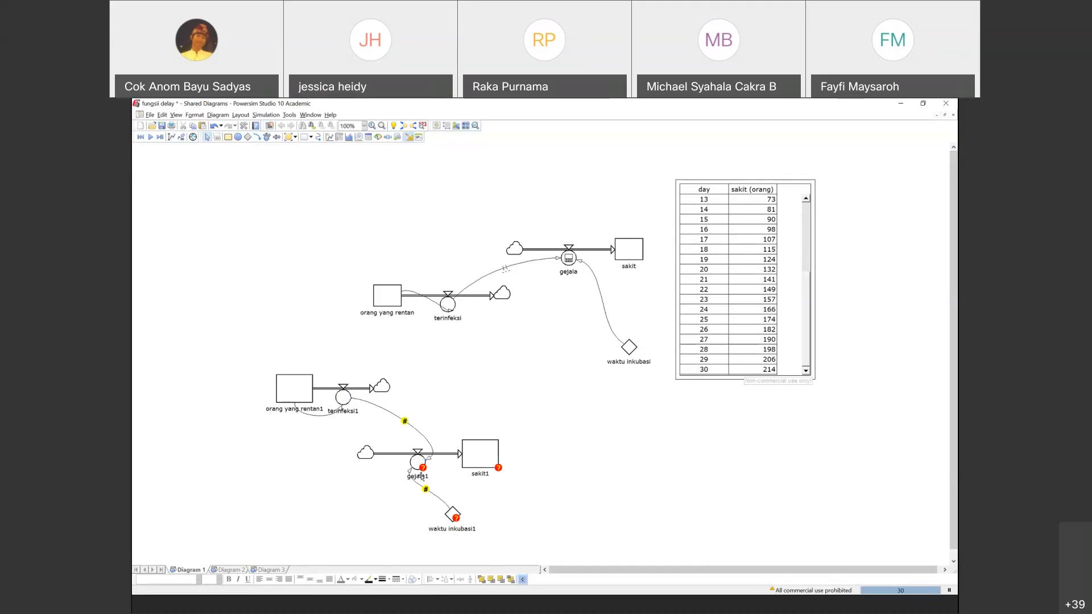
Define sakit1 as 0 with unit orang, and check it against the definition of sakit.
{"action": "left_click", "coordinate": [481, 461]}
{"action": "double_click", "coordinate": [481, 461]}
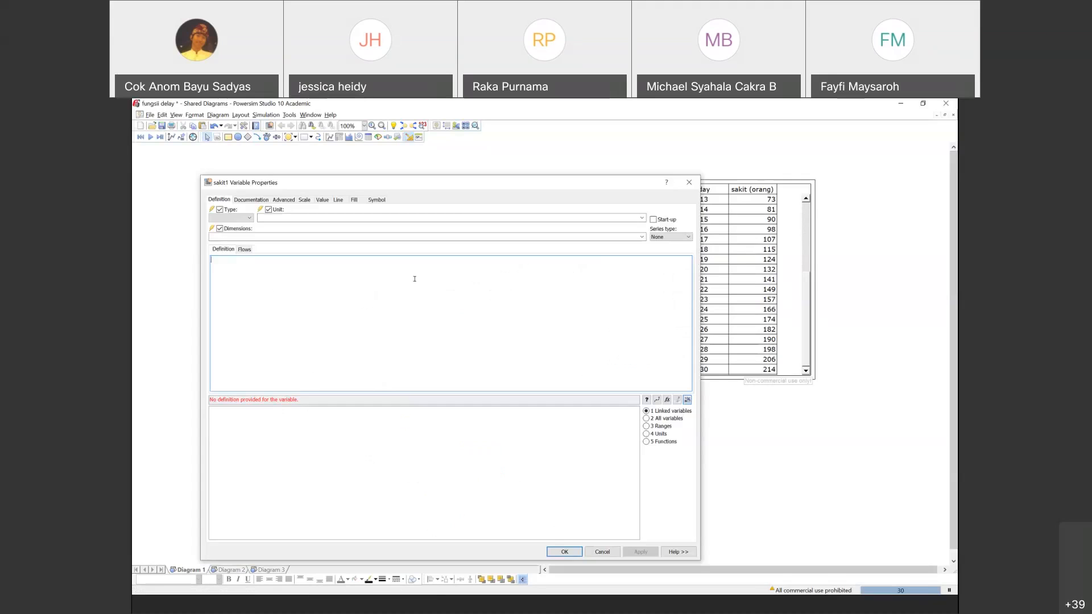
{"action": "type", "text": "0"}
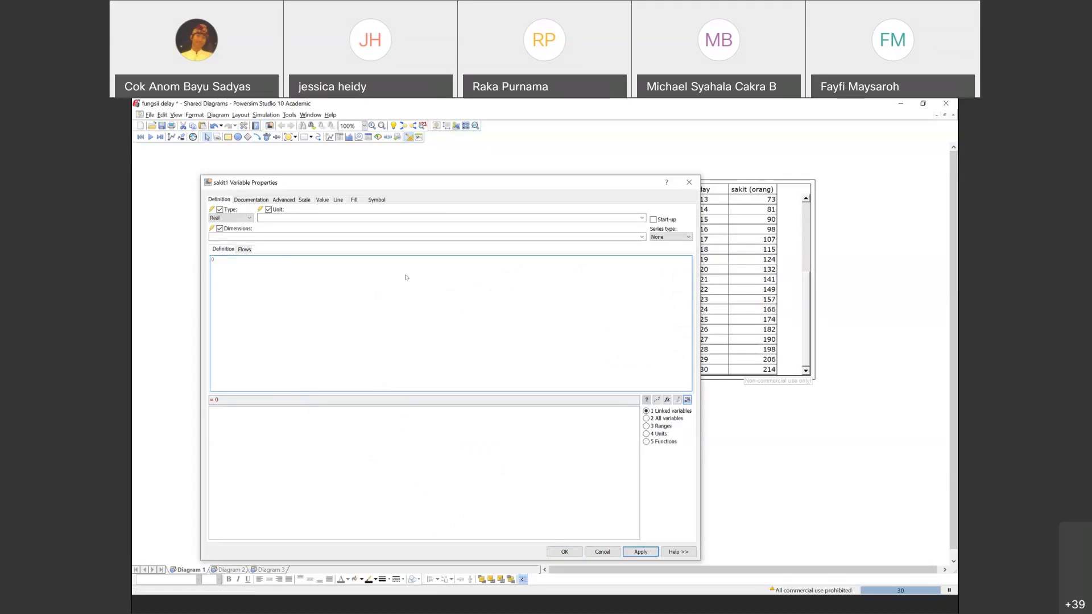
{"action": "left_click", "coordinate": [395, 216]}
{"action": "double_click", "coordinate": [221, 441]}
{"action": "left_click", "coordinate": [637, 552]}
{"action": "left_click", "coordinate": [565, 552]}
{"action": "left_click", "coordinate": [526, 492]}
{"action": "left_click", "coordinate": [483, 448]}
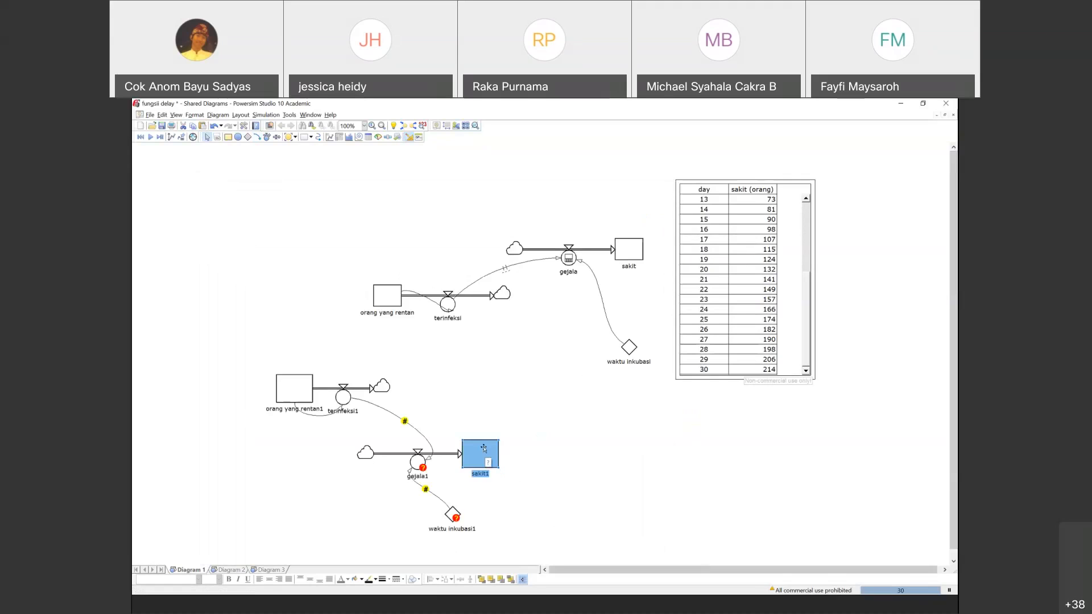
{"action": "double_click", "coordinate": [626, 251]}
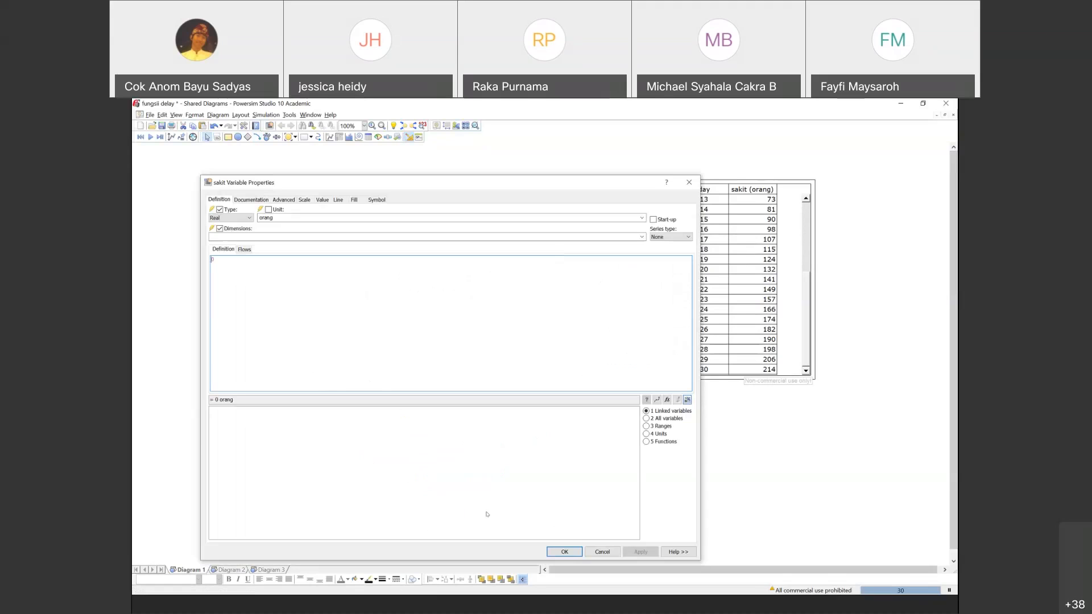
{"action": "left_click", "coordinate": [608, 551]}
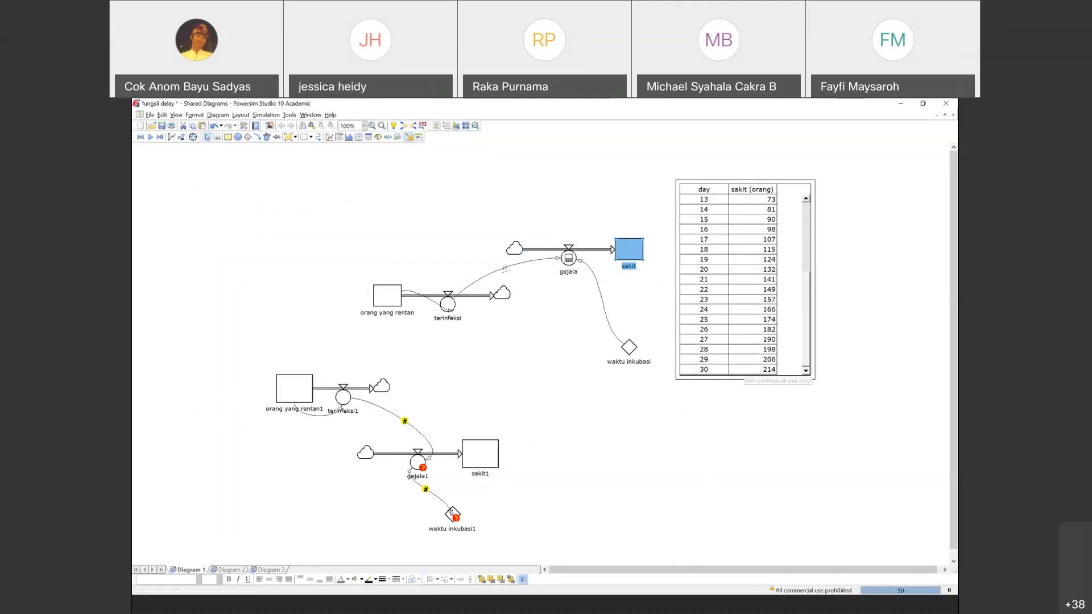
Define waktu inkubasi1 as 5 with unit day.
{"action": "left_click", "coordinate": [451, 514]}
{"action": "left_click", "coordinate": [451, 514]}
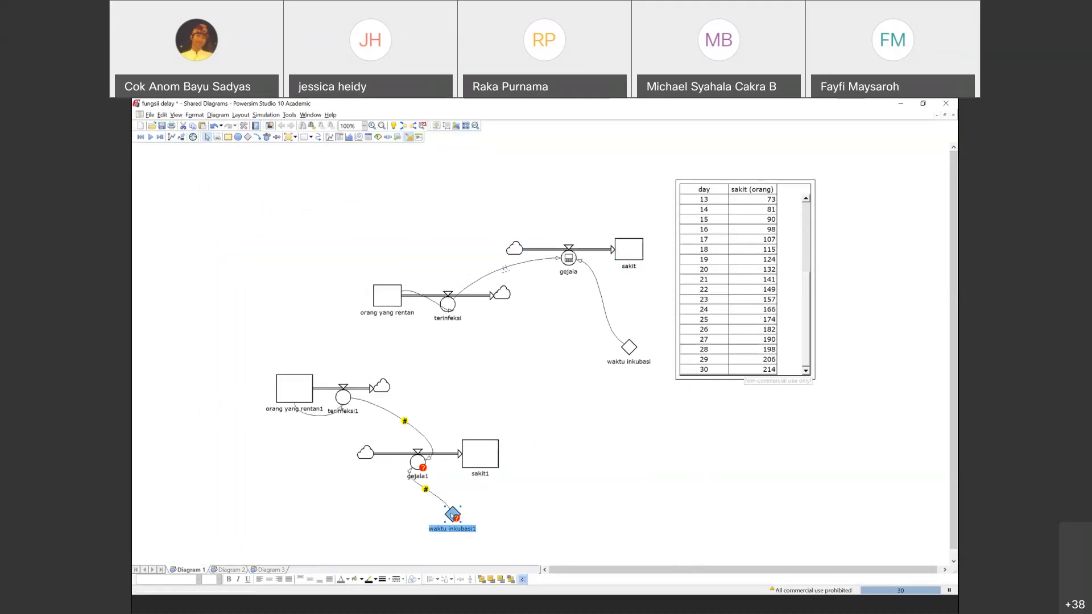
{"action": "double_click", "coordinate": [452, 514]}
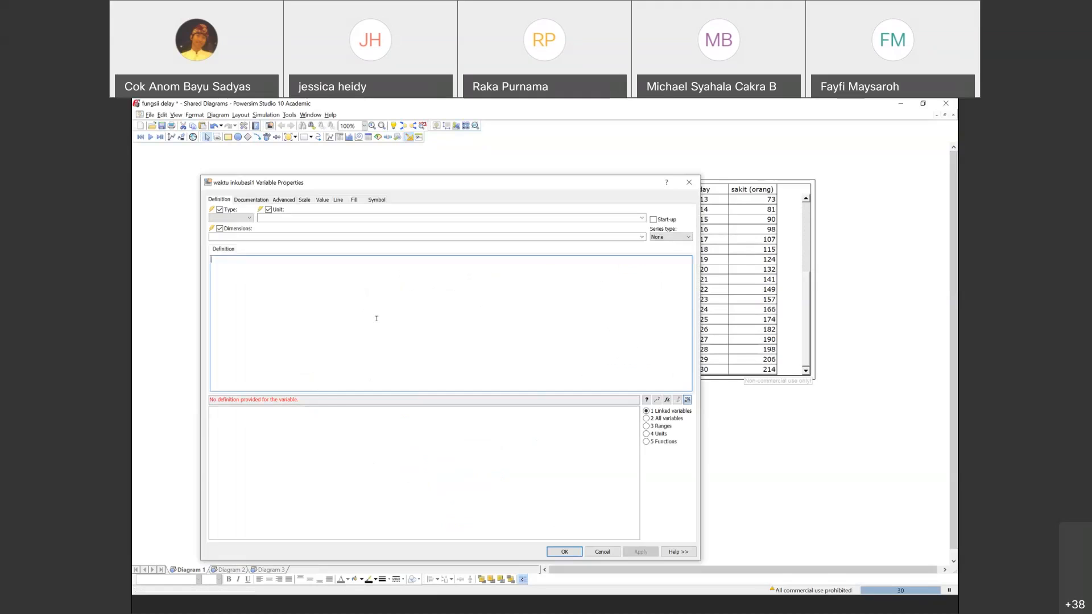
{"action": "type", "text": "5"}
{"action": "left_click", "coordinate": [367, 217]}
{"action": "type", "text": "da"}
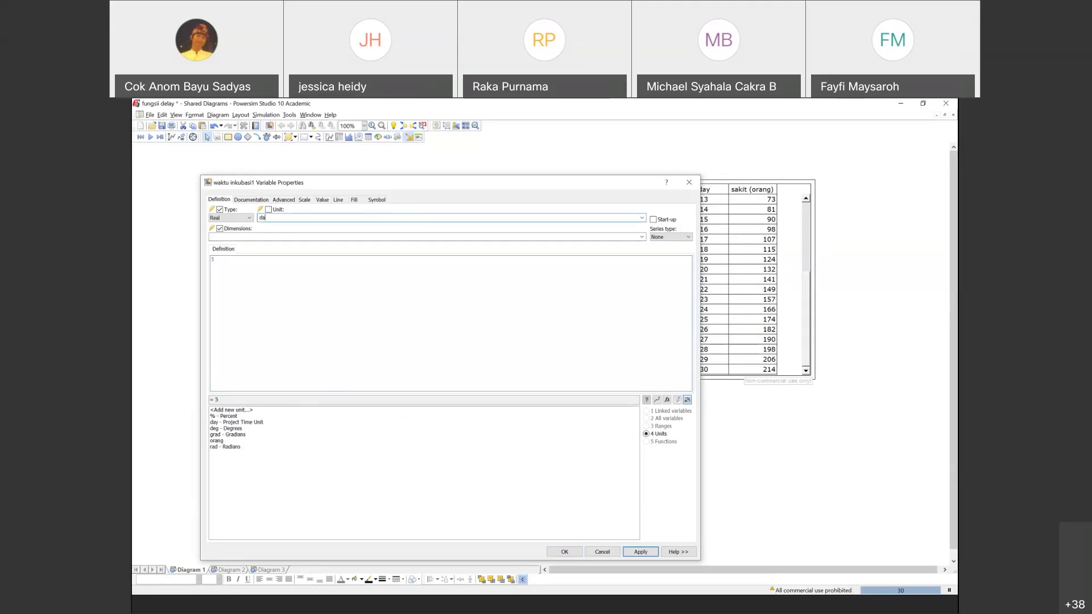
{"action": "type", "text": "y"}
{"action": "left_click", "coordinate": [565, 552]}
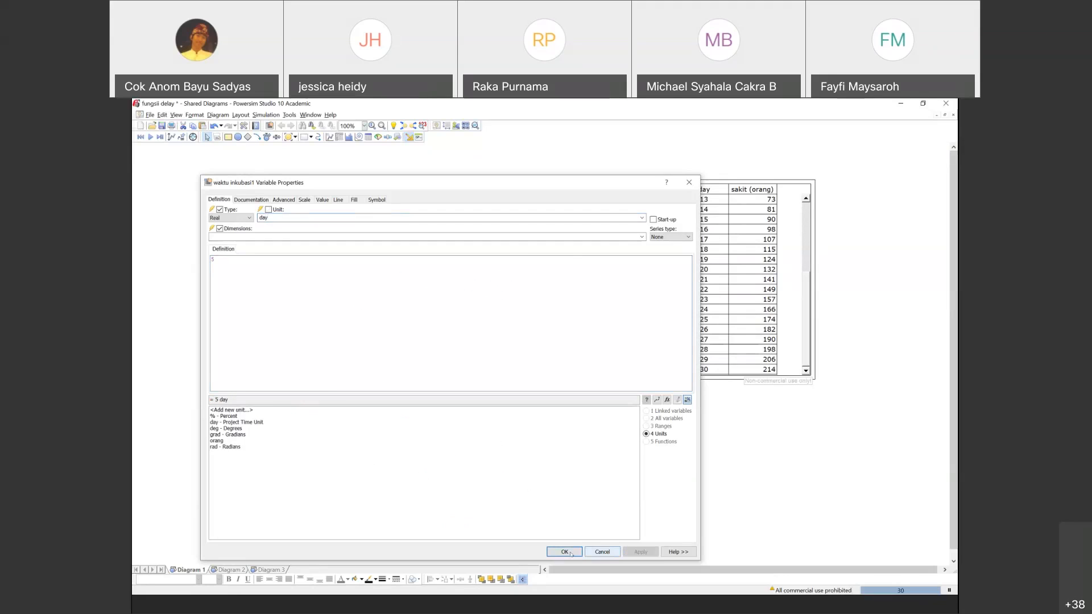
{"action": "left_click", "coordinate": [418, 494]}
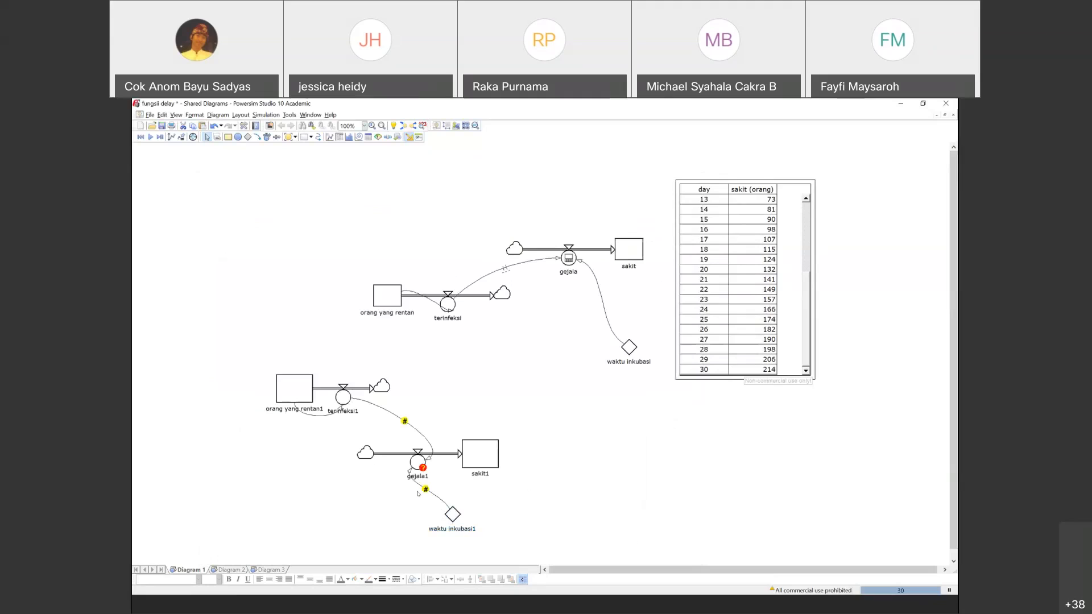
{"action": "left_click", "coordinate": [417, 461]}
{"action": "double_click", "coordinate": [417, 461]}
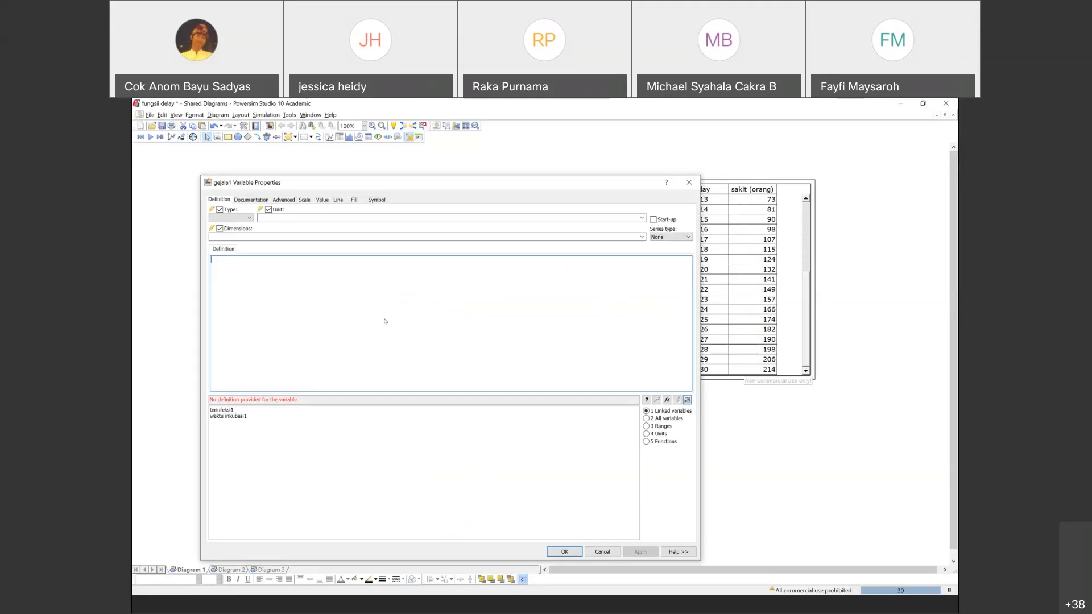
{"action": "left_click", "coordinate": [602, 552]}
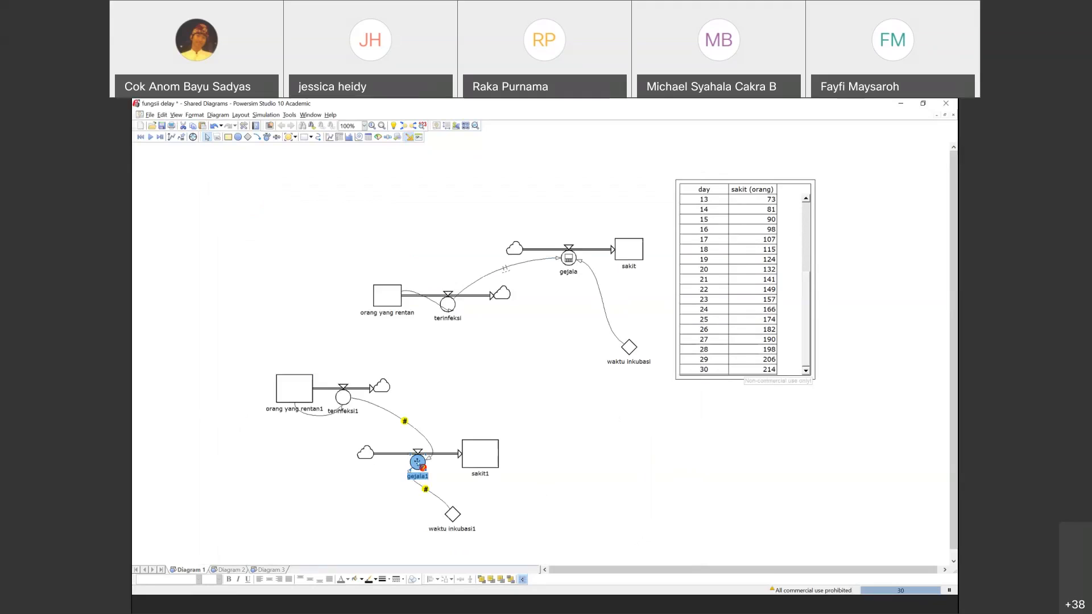
{"action": "double_click", "coordinate": [417, 461]}
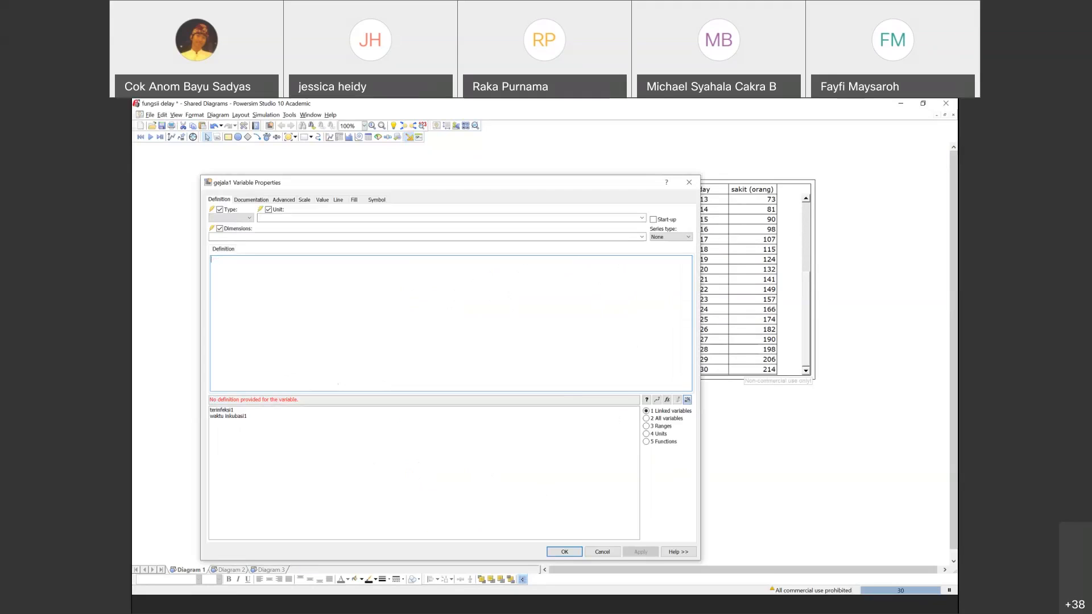
{"action": "left_click", "coordinate": [689, 182]}
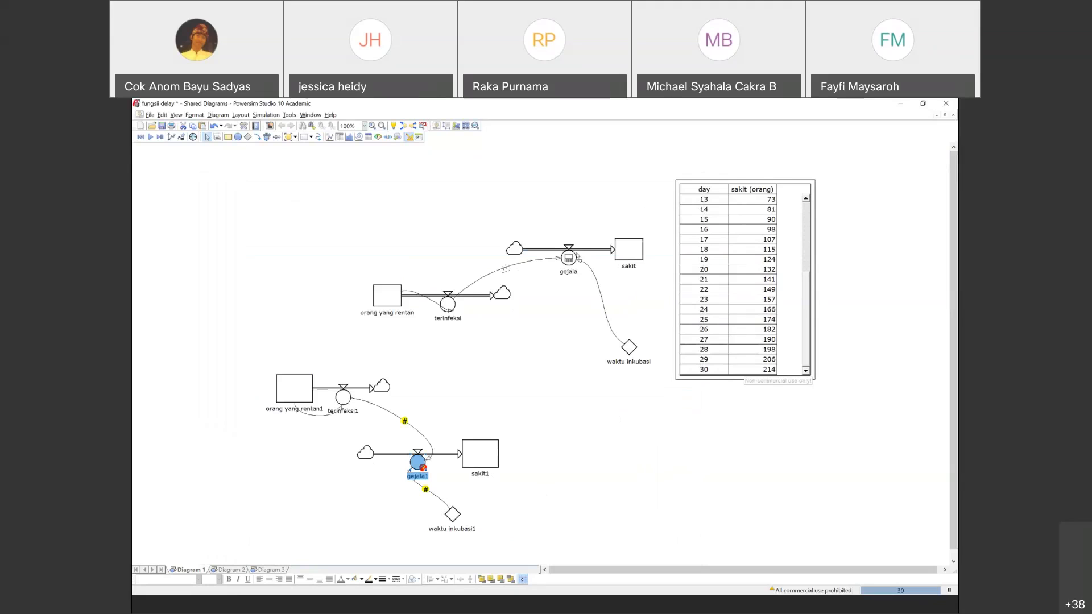
Define gejala1 as DELAYMTR(terinfeksi1,'waktu inkubasi1',1,1%*terinfeksi1), adapting the copied definition of gejala.
{"action": "double_click", "coordinate": [567, 259]}
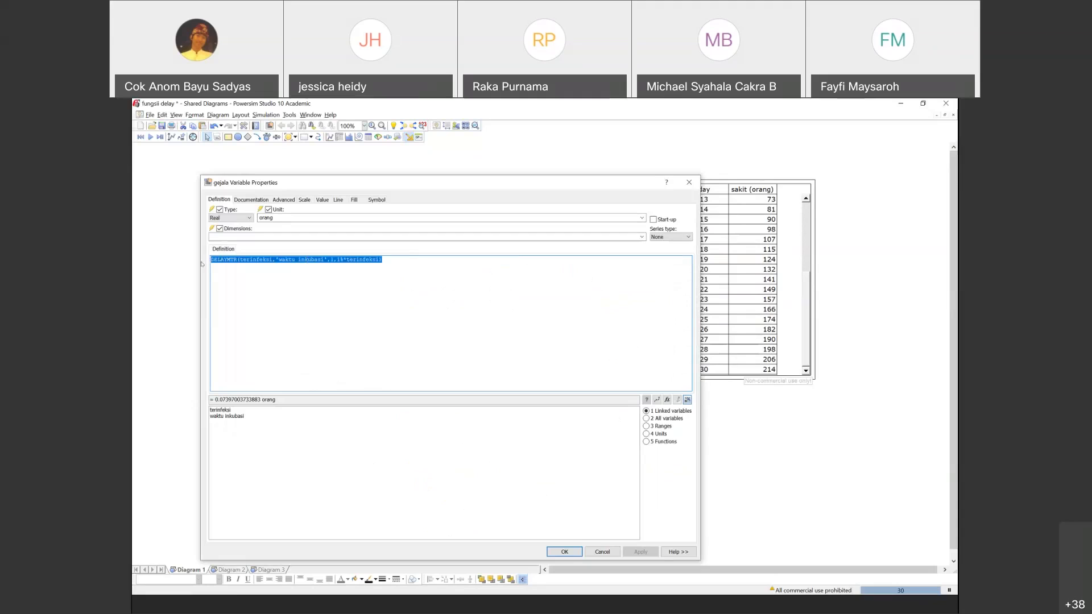
{"action": "left_click", "coordinate": [565, 551]}
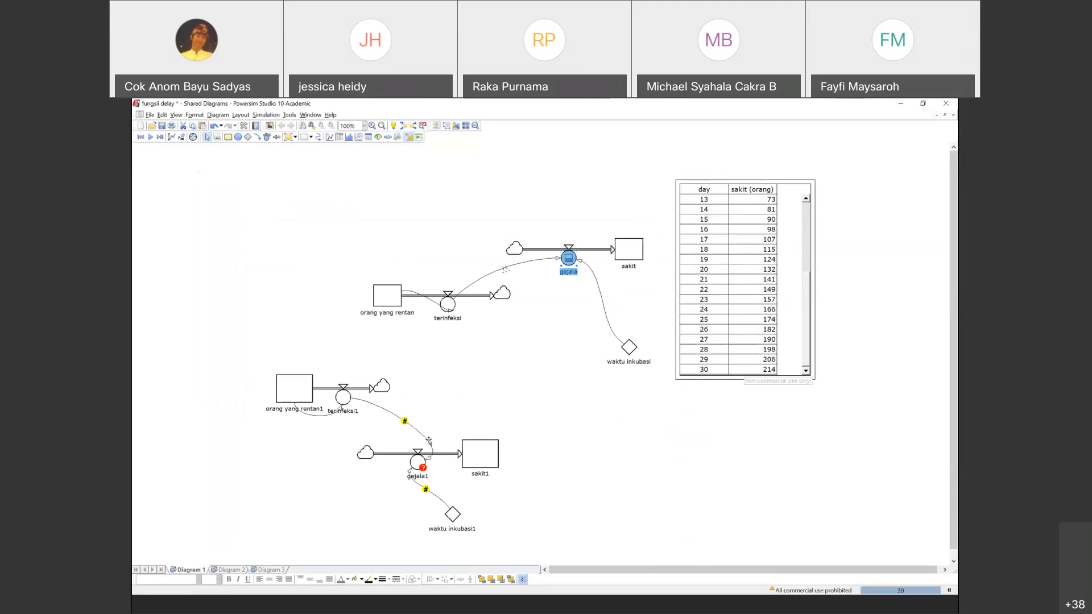
{"action": "double_click", "coordinate": [418, 461]}
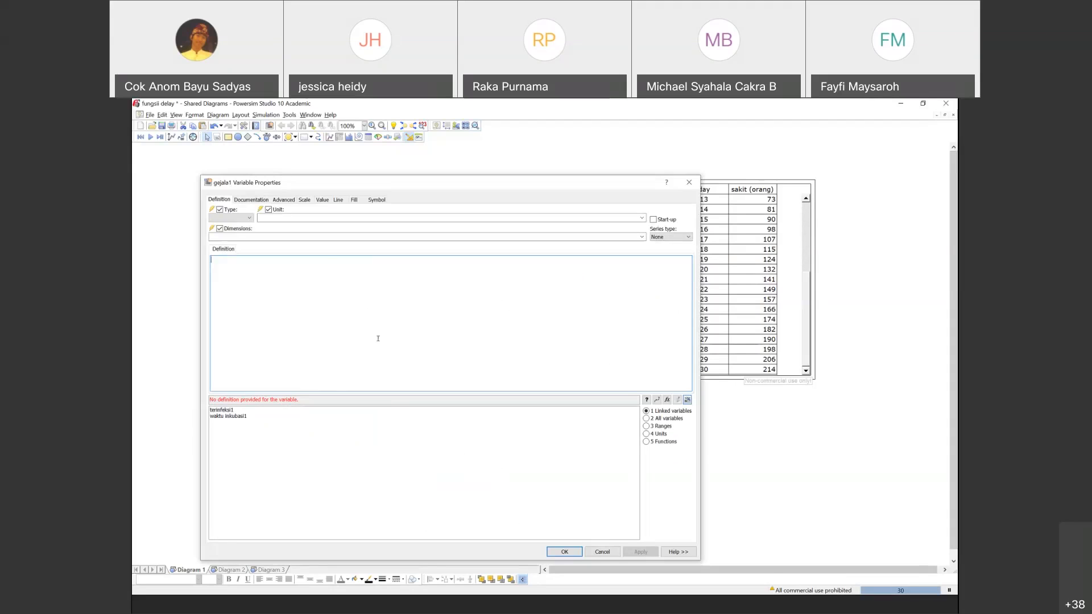
{"action": "type", "text": "DELAYMTR(terinfeksi,'waktu inkubasi',1,1%*terinfeksi)"}
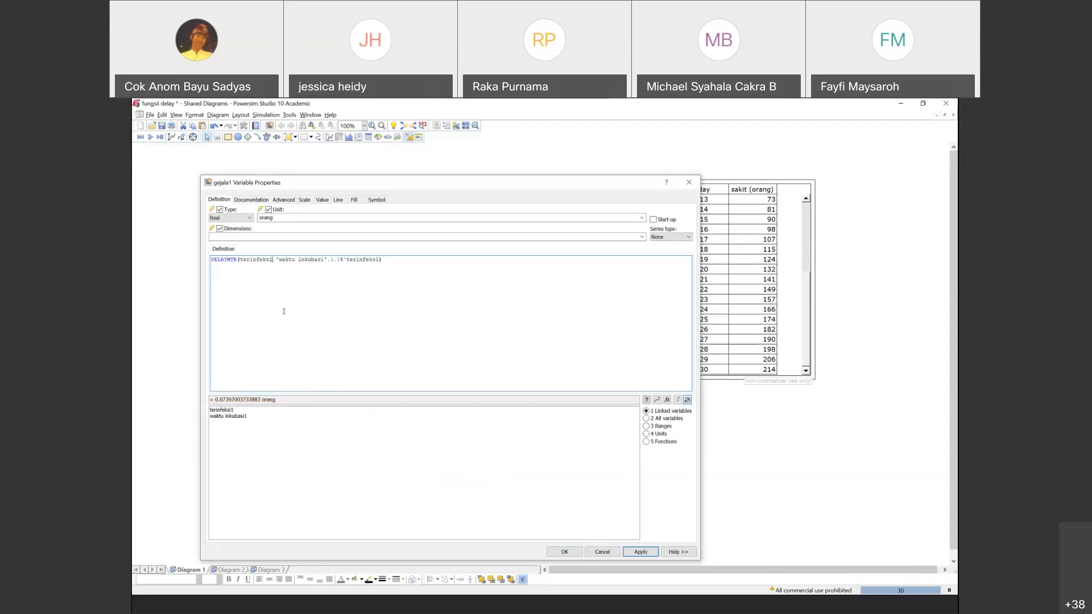
{"action": "type", "text": "1,1"}
{"action": "left_click", "coordinate": [384, 259]}
{"action": "type", "text": "1"}
{"action": "left_click", "coordinate": [640, 552]}
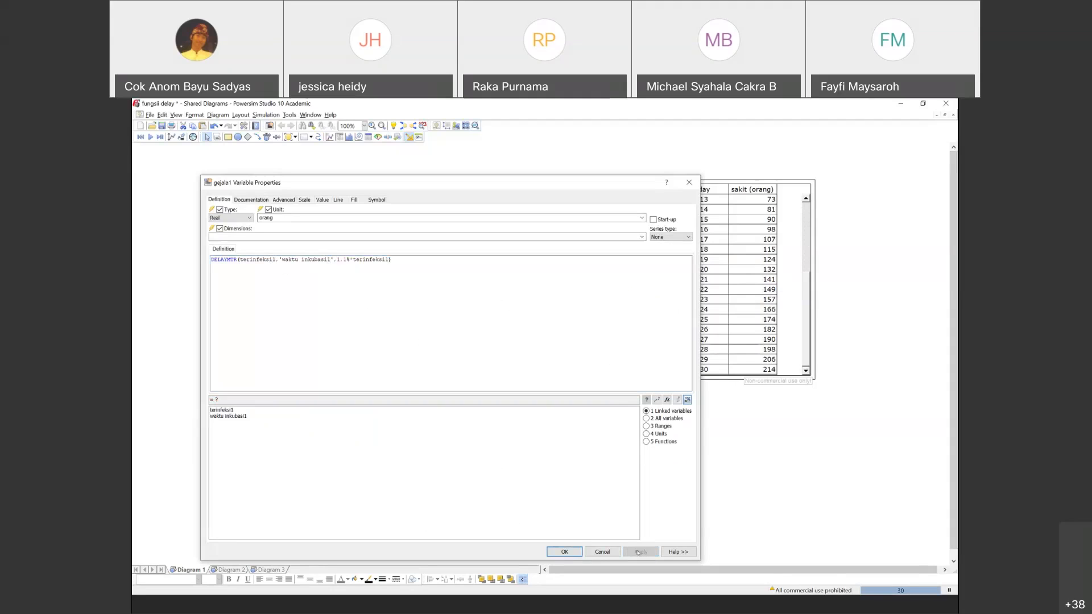
{"action": "left_click", "coordinate": [571, 551]}
{"action": "left_click", "coordinate": [354, 421]}
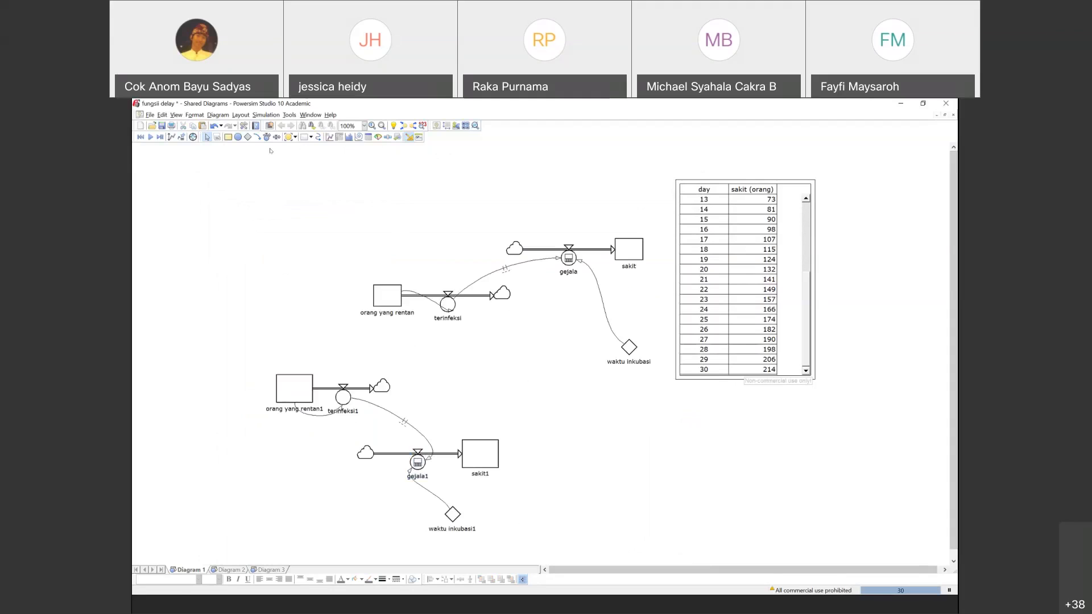
Add a time table below the sakit table, run the simulation and show sakit1 in the new table.
{"action": "left_click", "coordinate": [339, 137]}
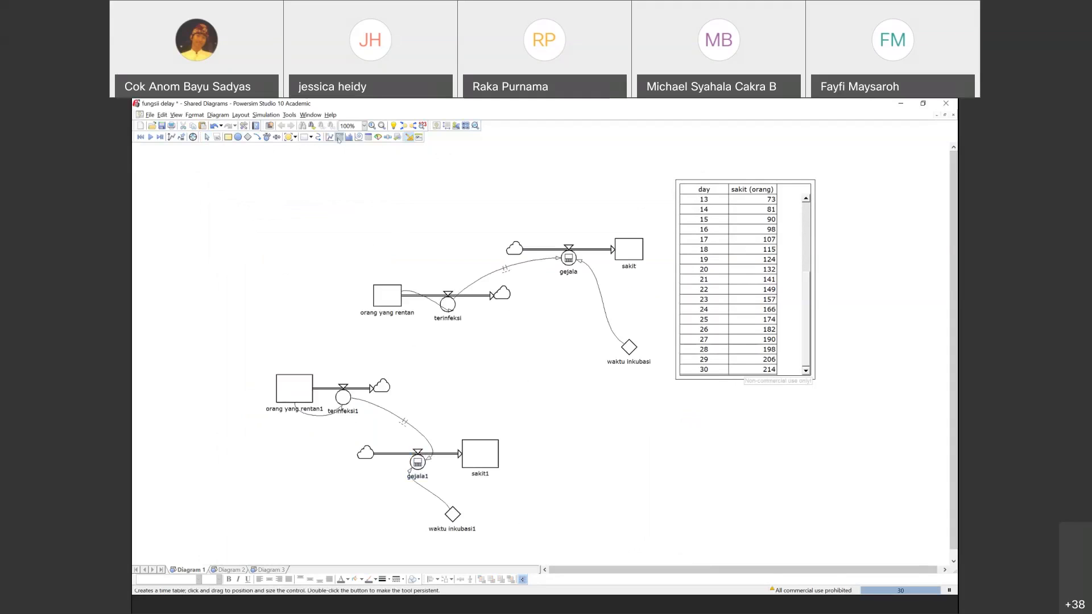
{"action": "left_click_drag", "start_coordinate": [586, 435], "coordinate": [728, 529]}
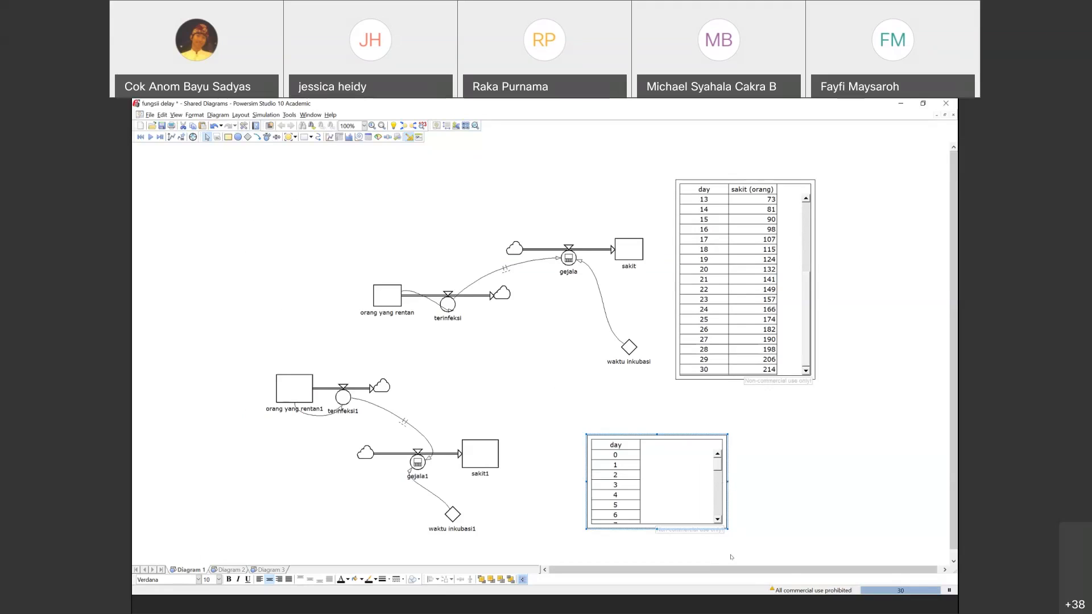
{"action": "left_click_drag", "start_coordinate": [727, 529], "coordinate": [775, 553]}
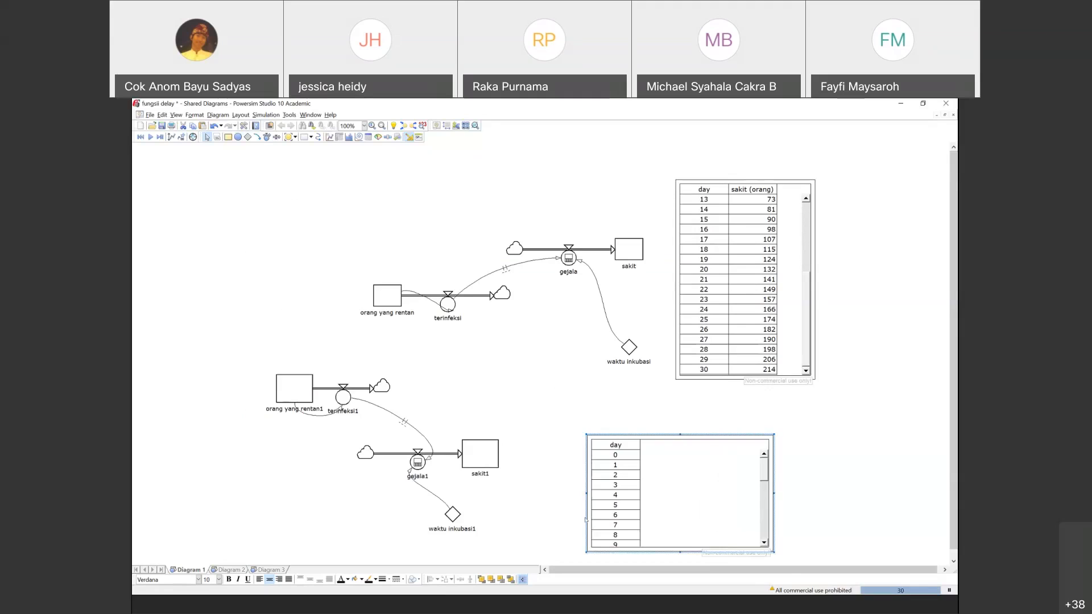
{"action": "left_click", "coordinate": [150, 137]}
{"action": "left_click", "coordinate": [479, 457]}
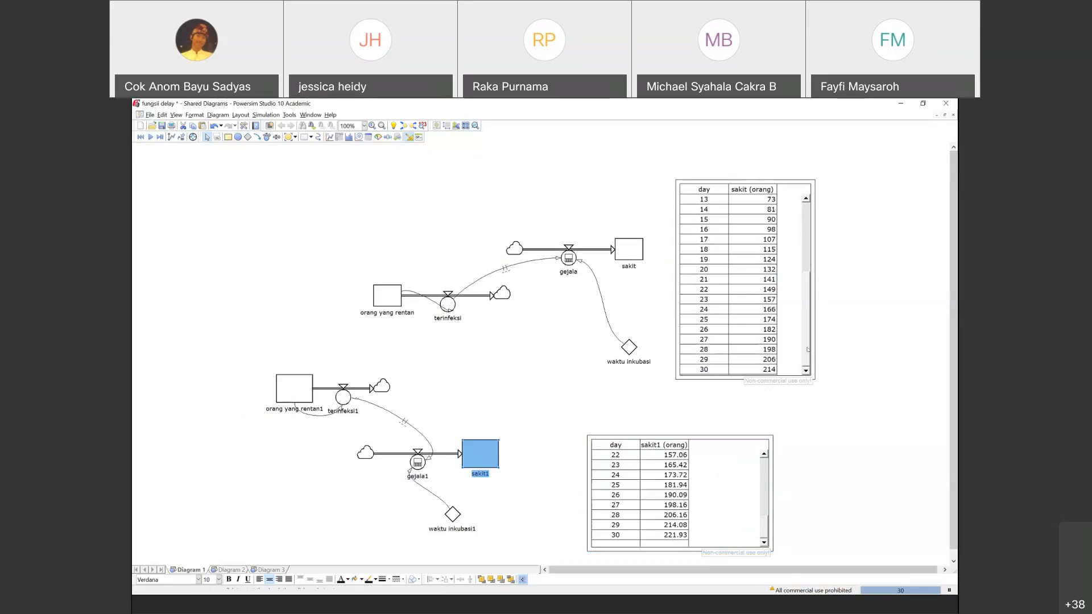
Compare the day 30 values of sakit and sakit1 in the two time tables.
{"action": "left_click", "coordinate": [809, 303]}
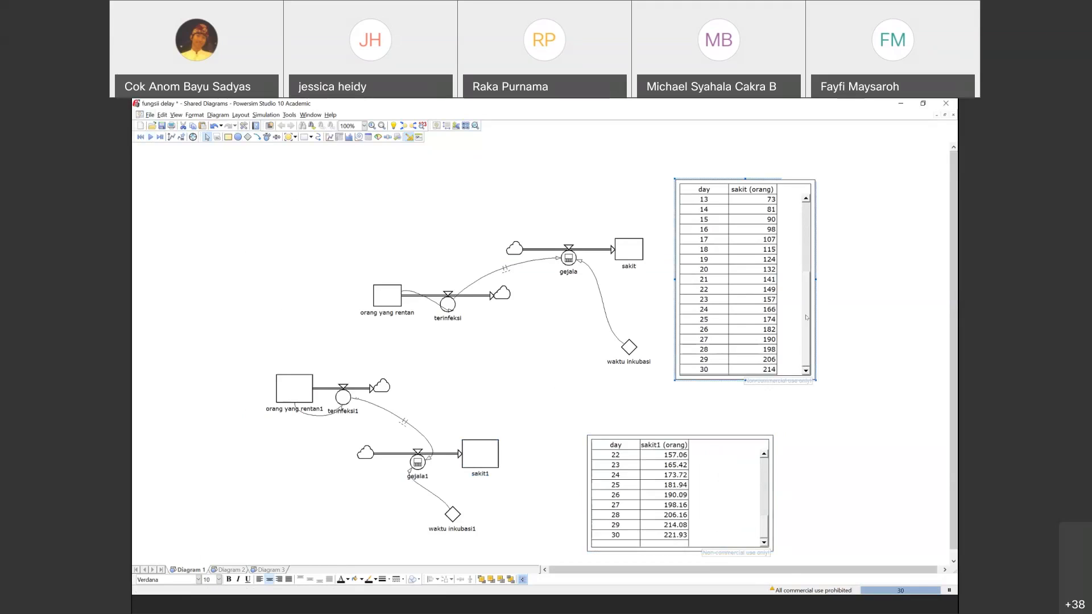
{"action": "left_click", "coordinate": [756, 368]}
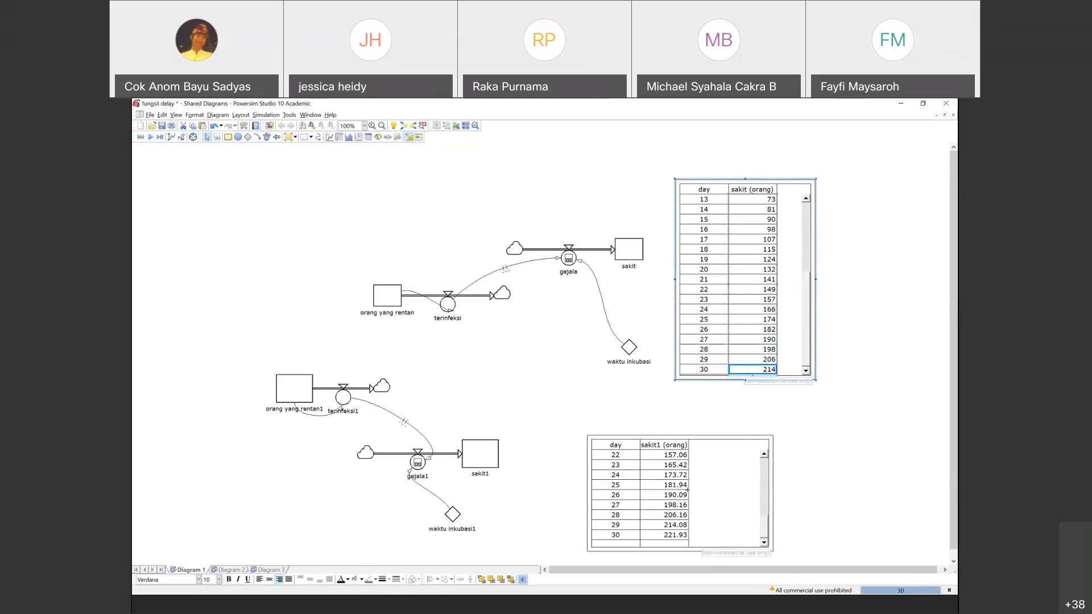
{"action": "left_click", "coordinate": [667, 534]}
{"action": "left_click", "coordinate": [625, 347]}
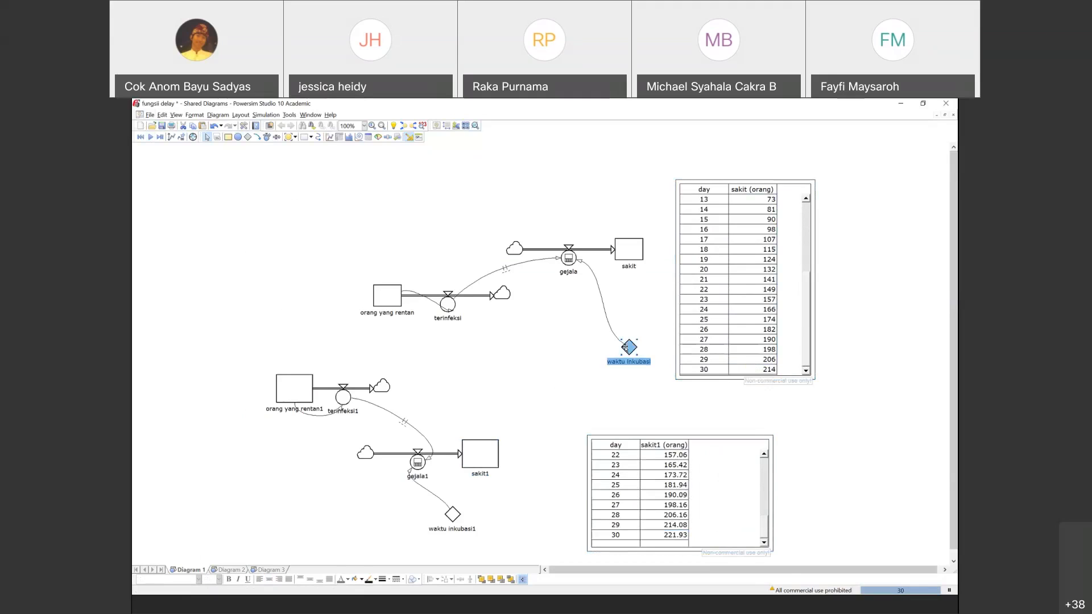
{"action": "mouse_move", "coordinate": [625, 348]}
{"action": "left_click", "coordinate": [762, 365]}
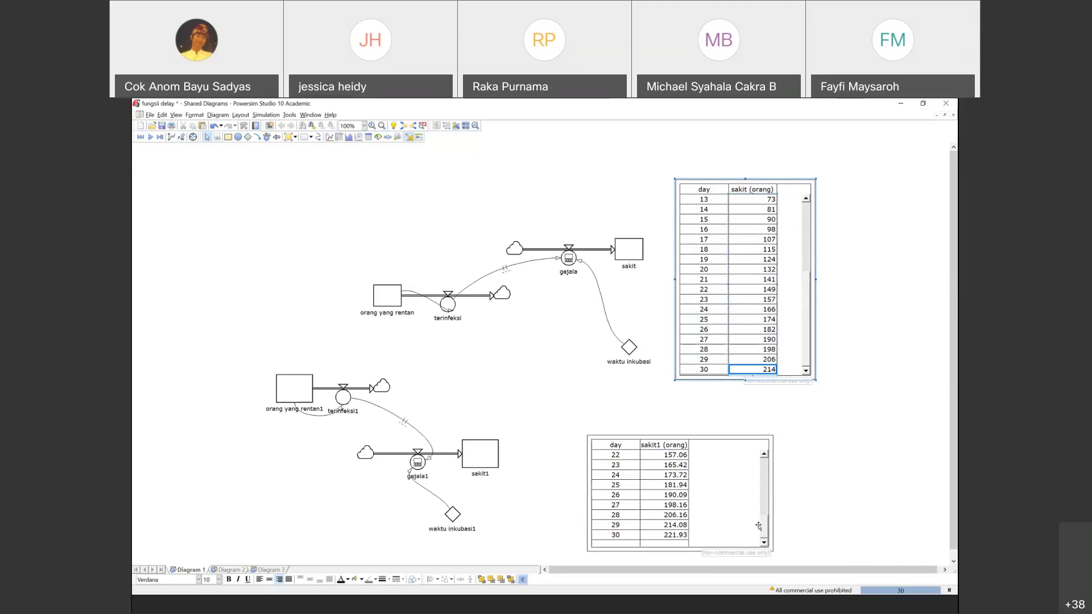
Set waktu inkubasi1 to 6 days and rerun the simulation.
{"action": "double_click", "coordinate": [453, 515]}
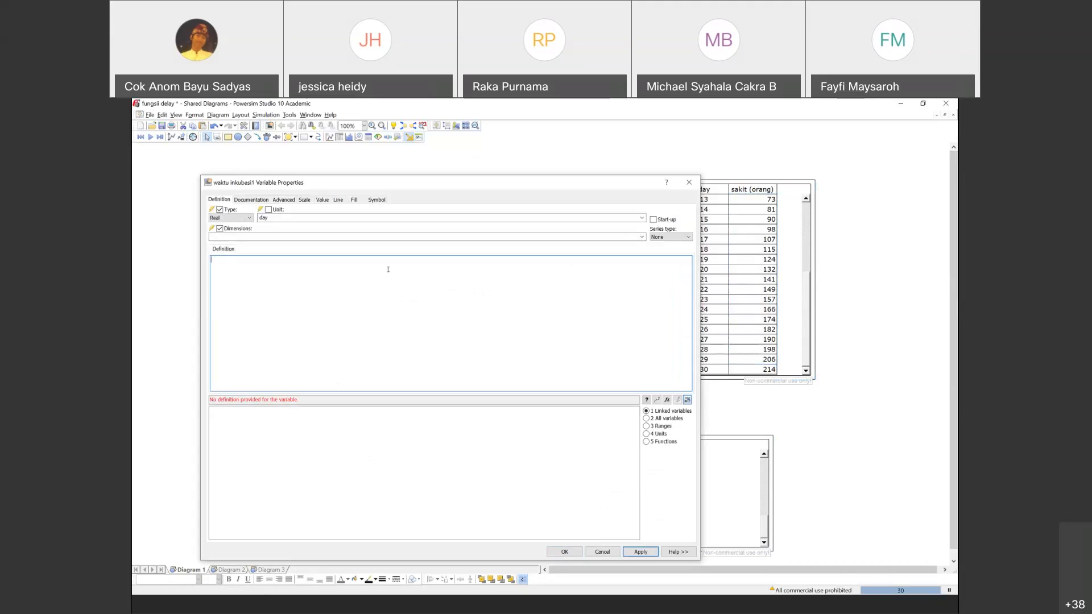
{"action": "type", "text": "6"}
{"action": "left_click", "coordinate": [641, 553]}
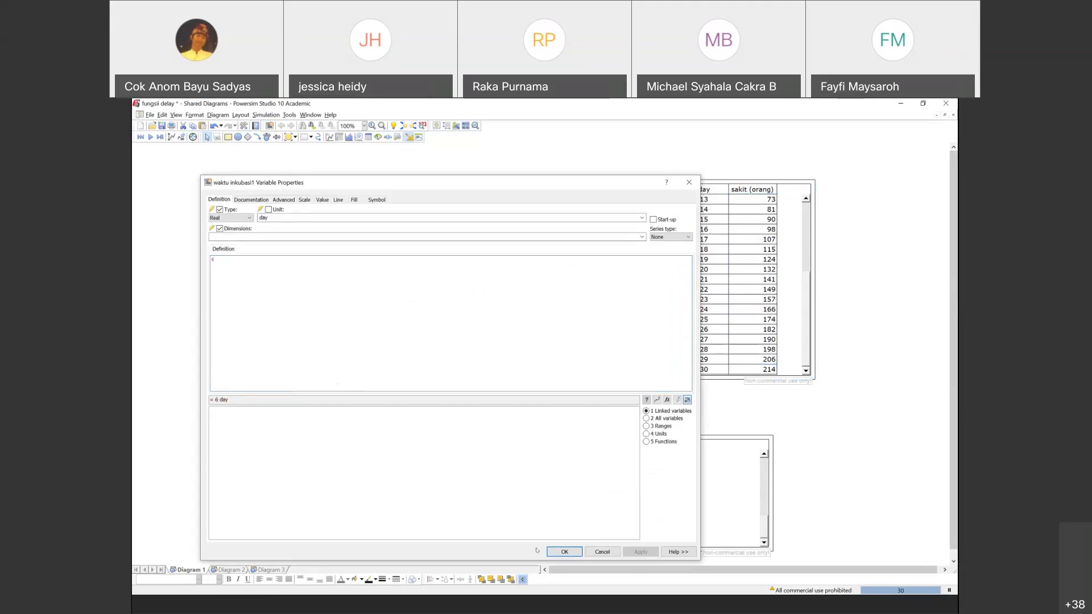
{"action": "left_click", "coordinate": [564, 552]}
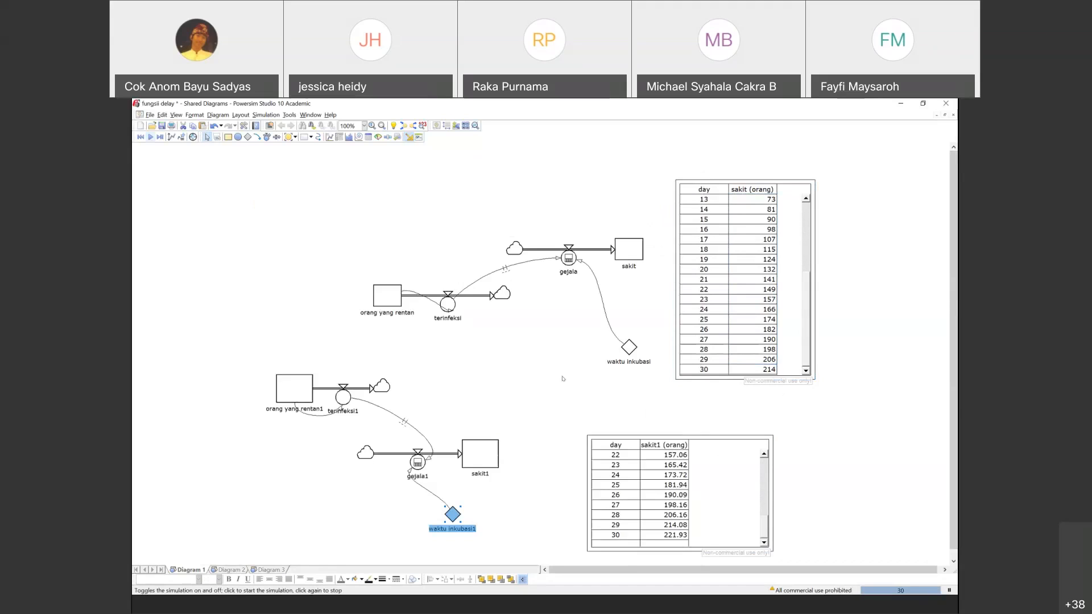
Format the sakit1 table values with a minimum and maximum of 0 decimals.
{"action": "right_click", "coordinate": [682, 535]}
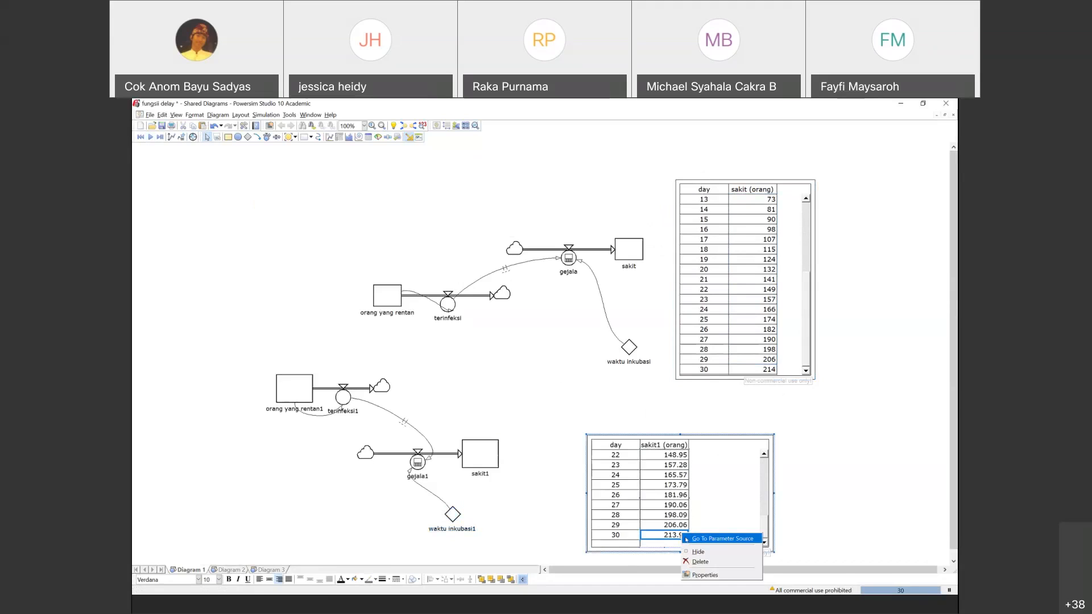
{"action": "left_click", "coordinate": [705, 575]}
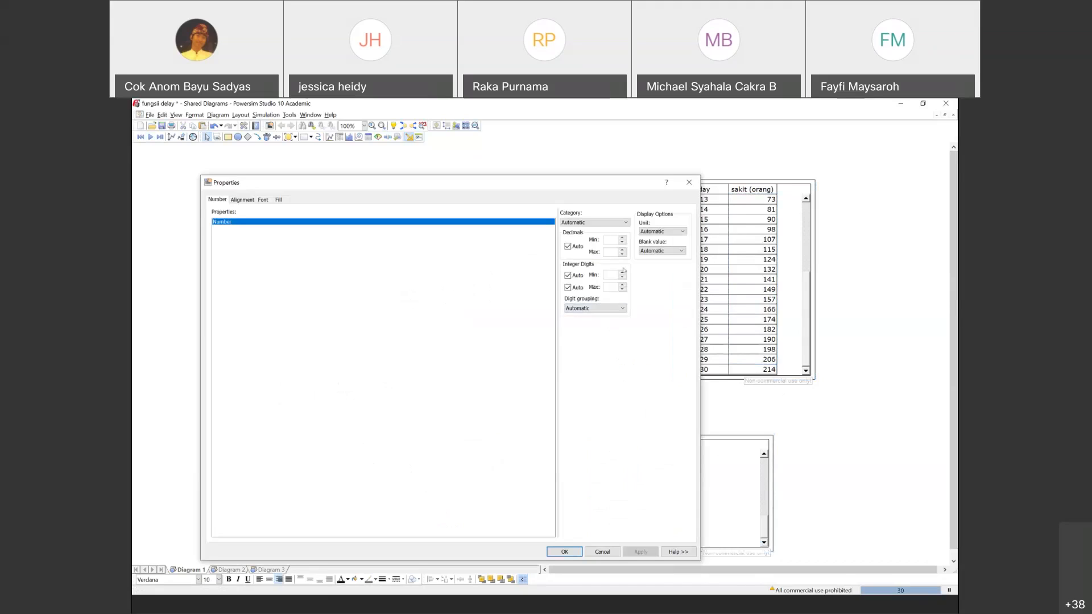
{"action": "left_click", "coordinate": [622, 242]}
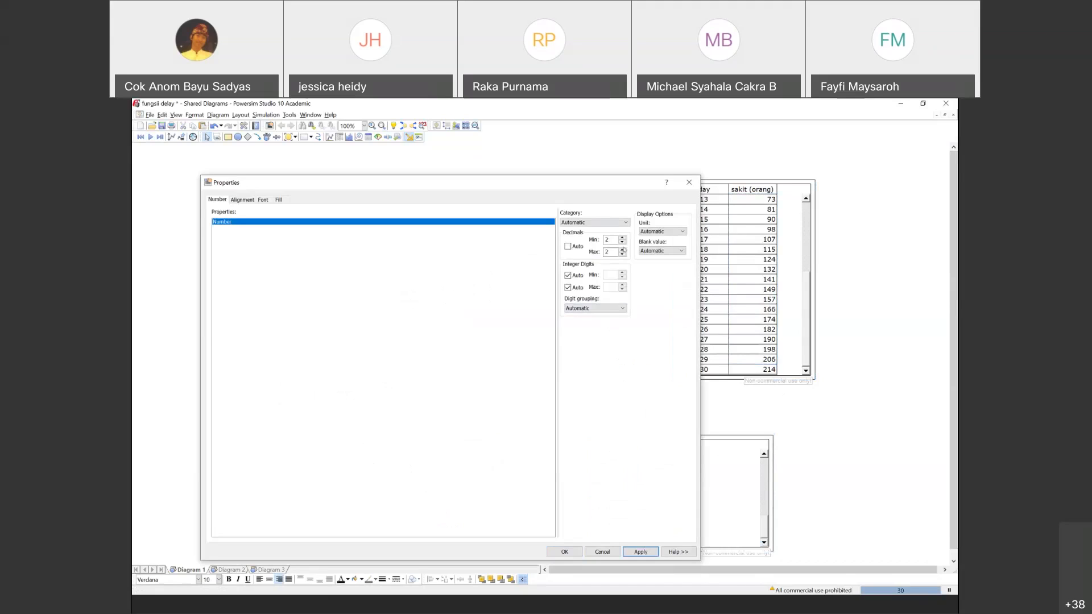
{"action": "left_click", "coordinate": [622, 254]}
{"action": "left_click", "coordinate": [633, 554]}
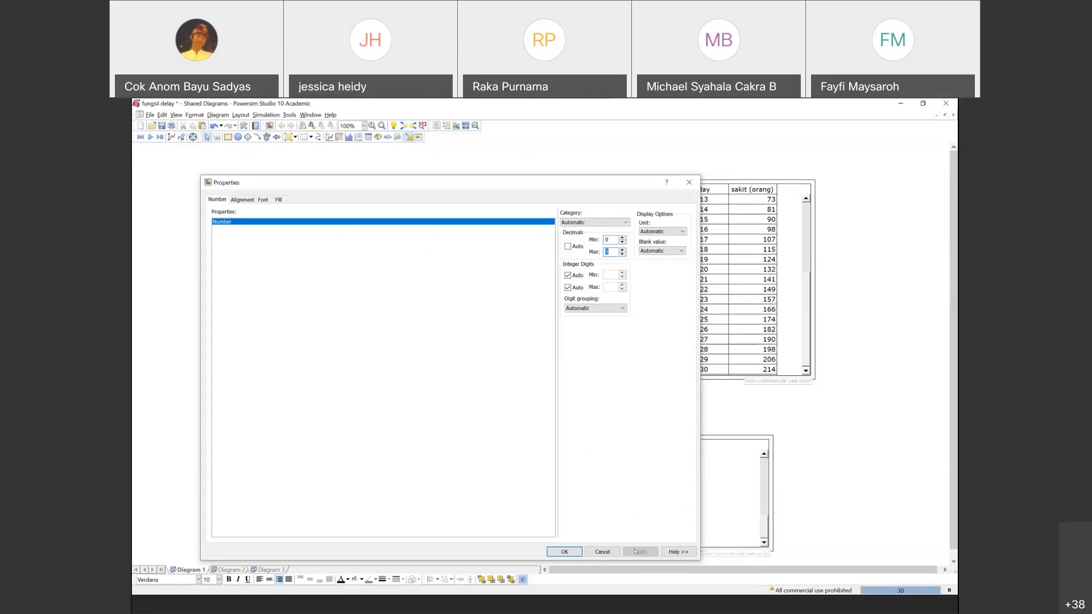
{"action": "left_click", "coordinate": [565, 552]}
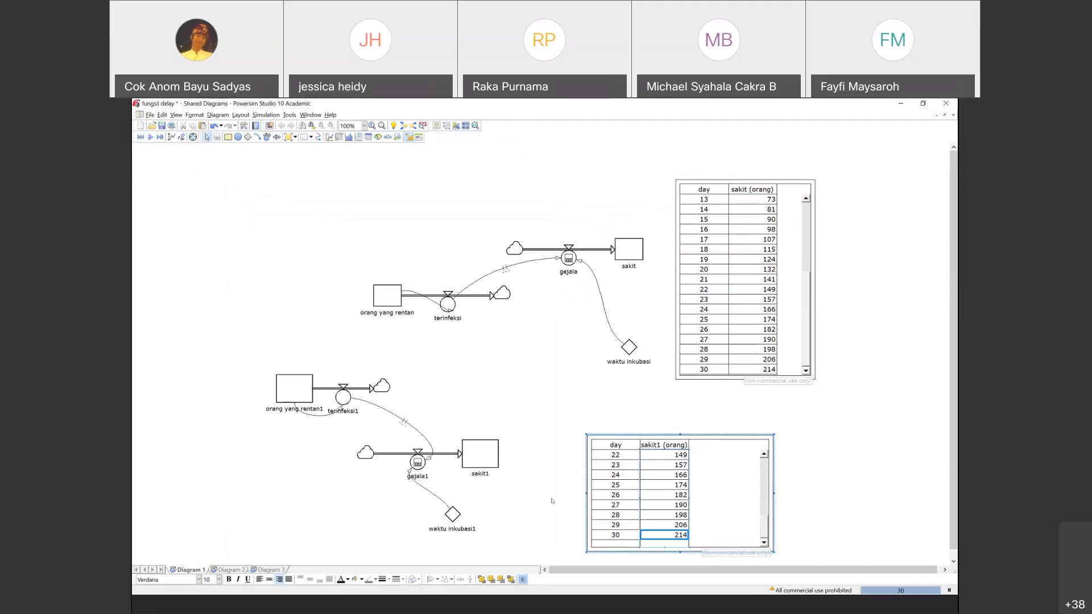
Compare the final-day values in both tables and check the definition of waktu inkubasi.
{"action": "mouse_move", "coordinate": [764, 528]}
{"action": "left_mouse_down"}
{"action": "mouse_move", "coordinate": [759, 449]}
{"action": "mouse_move", "coordinate": [770, 532]}
{"action": "left_mouse_up"}
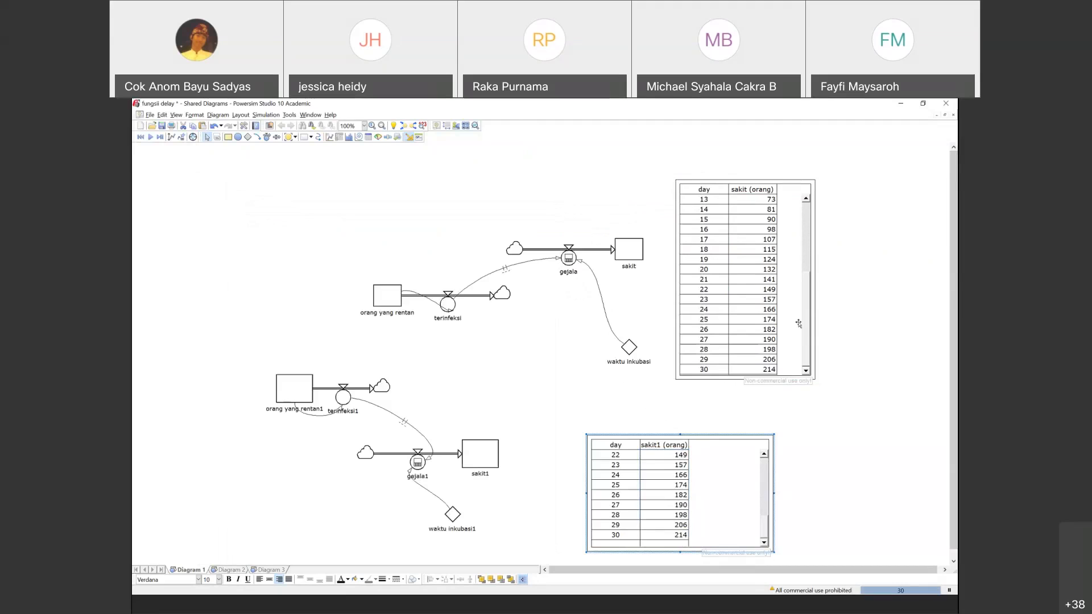
{"action": "mouse_move", "coordinate": [809, 336]}
{"action": "left_mouse_down"}
{"action": "mouse_move", "coordinate": [807, 232]}
{"action": "mouse_move", "coordinate": [807, 327]}
{"action": "left_mouse_up"}
{"action": "left_click", "coordinate": [756, 368]}
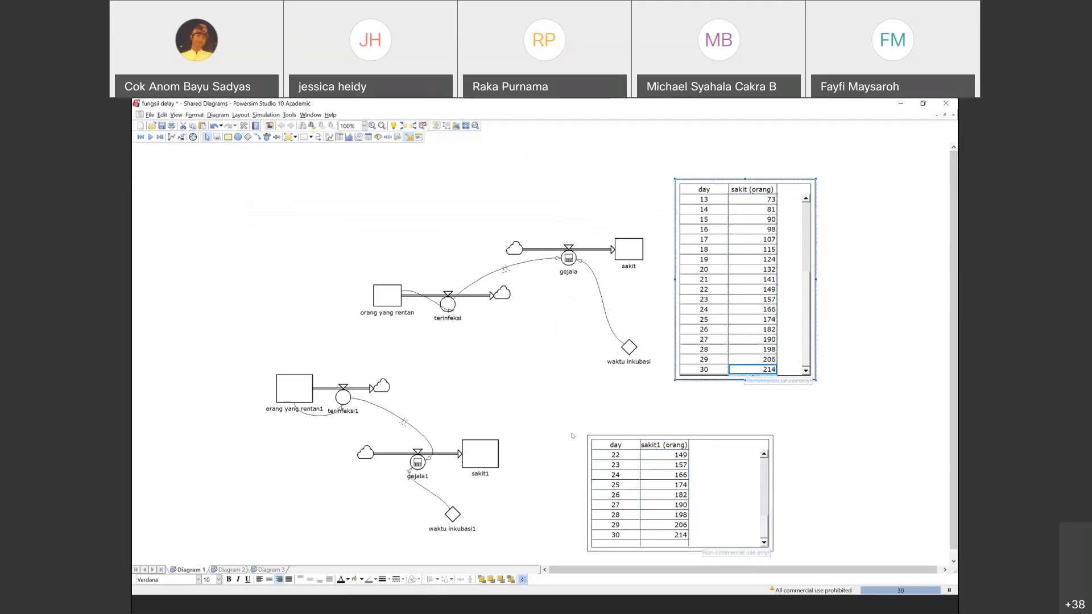
{"action": "double_click", "coordinate": [629, 347]}
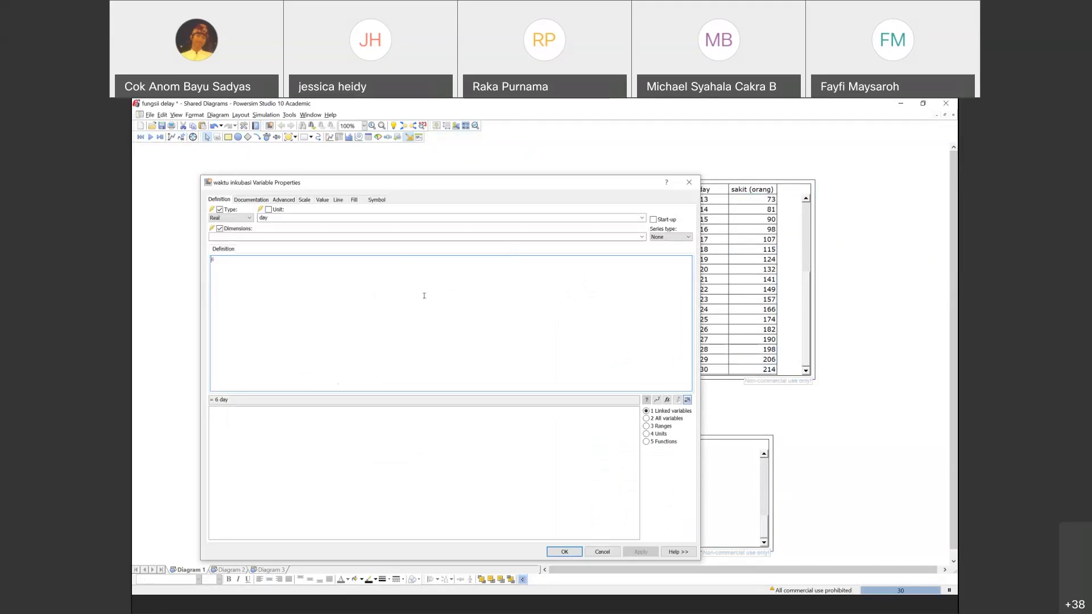
{"action": "left_click", "coordinate": [691, 181]}
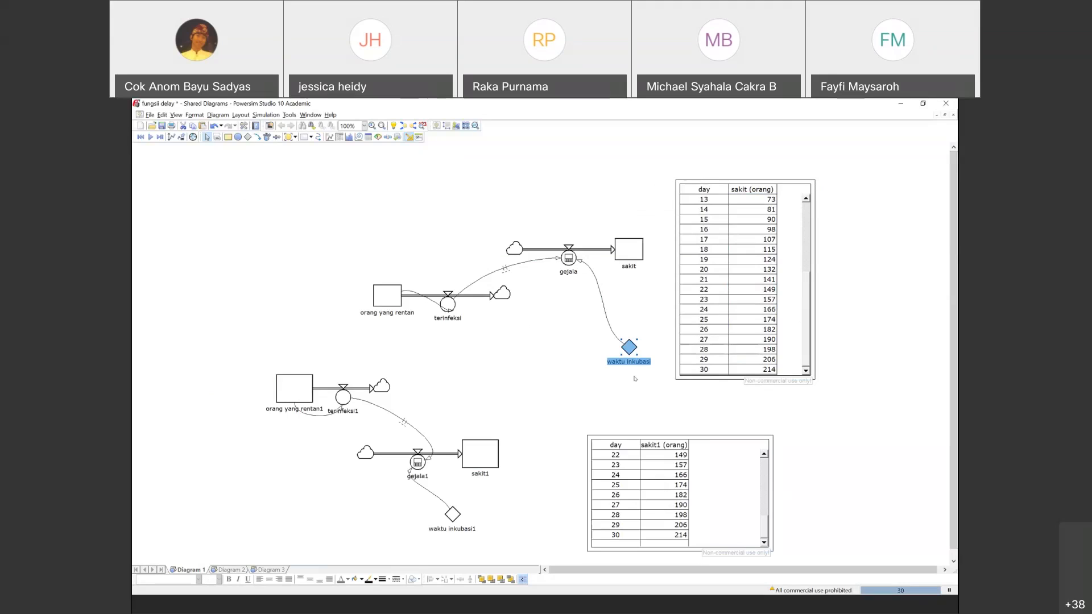
Examine the sakit1 values from day 0 onward and review the delay formula of gejala1.
{"action": "left_click", "coordinate": [764, 524]}
{"action": "left_click_drag", "start_coordinate": [765, 524], "coordinate": [762, 483]}
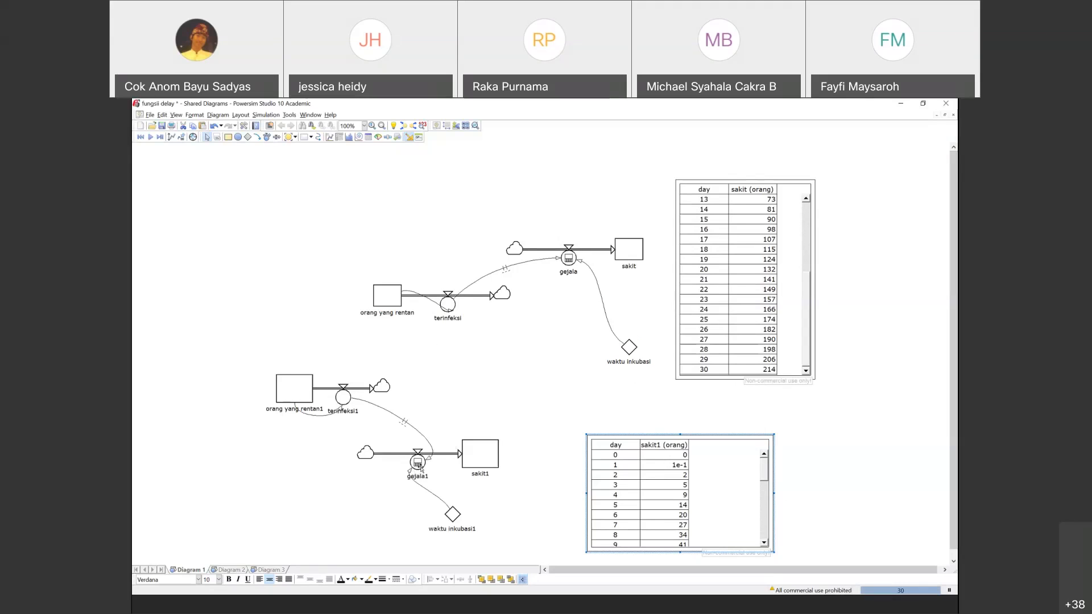
{"action": "double_click", "coordinate": [416, 465]}
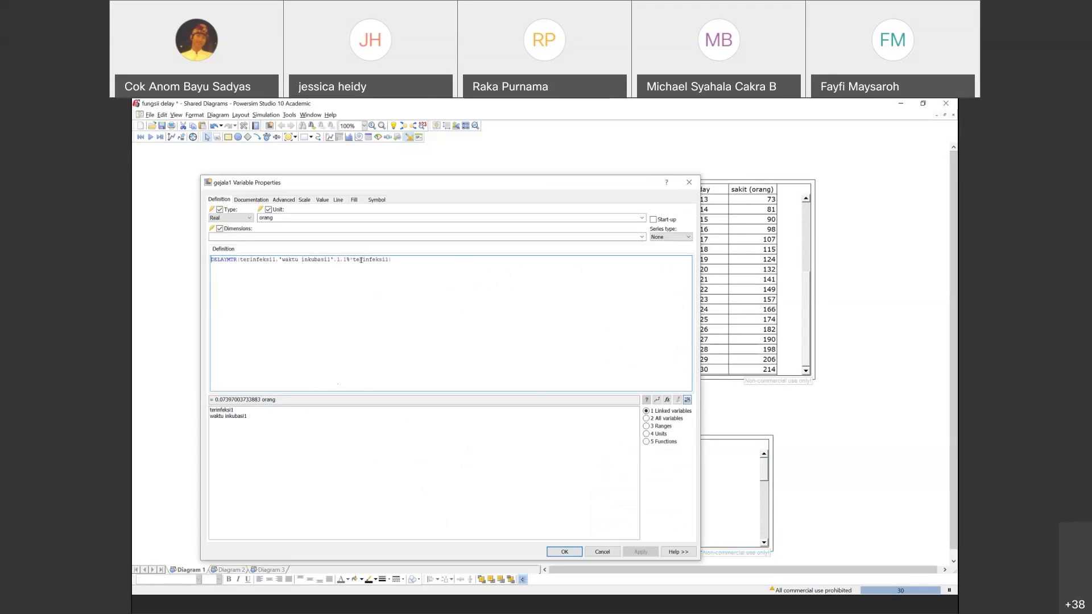
{"action": "mouse_move", "coordinate": [362, 260]}
{"action": "left_click", "coordinate": [591, 551]}
{"action": "left_click", "coordinate": [471, 354]}
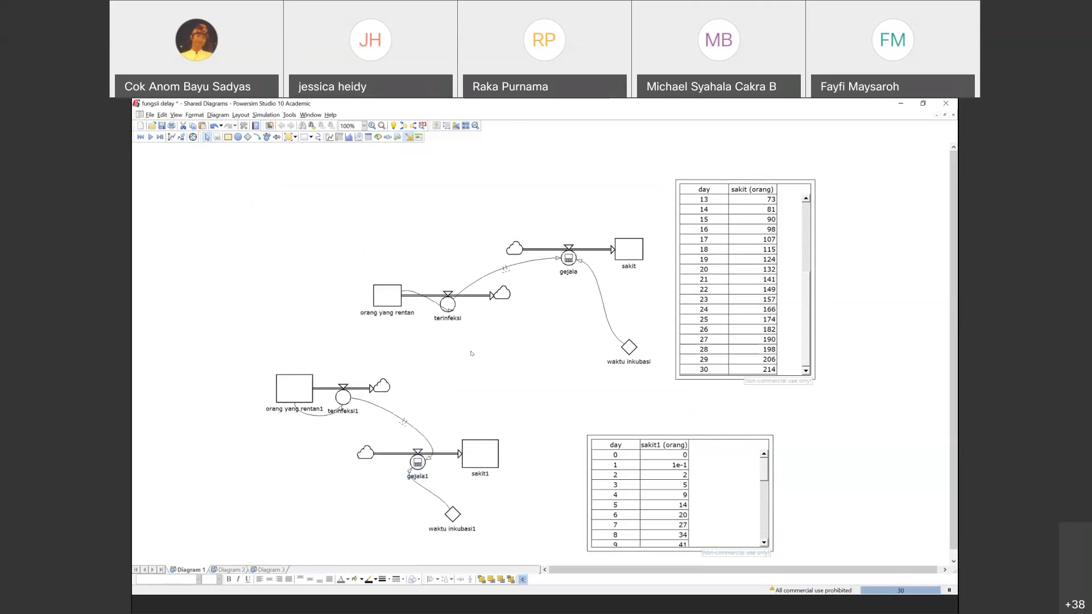